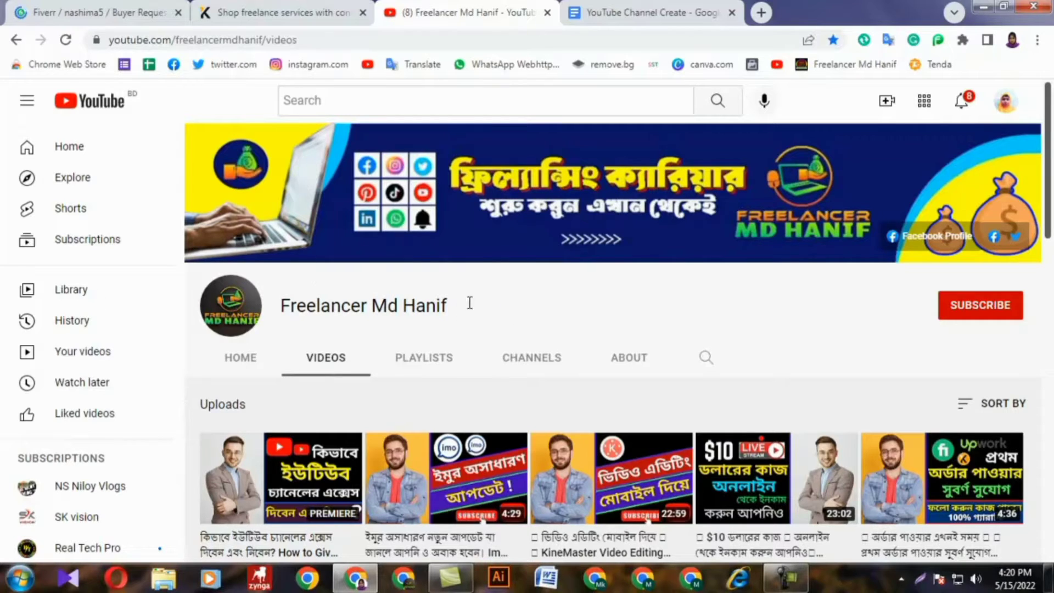
# - Open the channel's Playlists tab and play the 'YouTube Tips and Tricks' playlist
pyautogui.moveTo(493, 310); pyautogui.dragTo(197, 305)
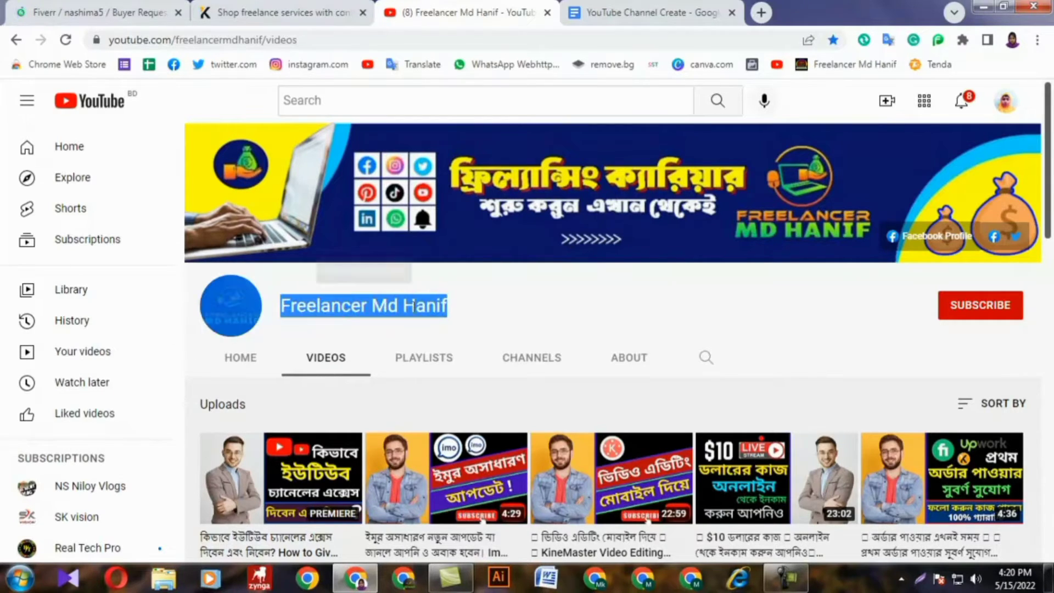
pyautogui.click(485, 297)
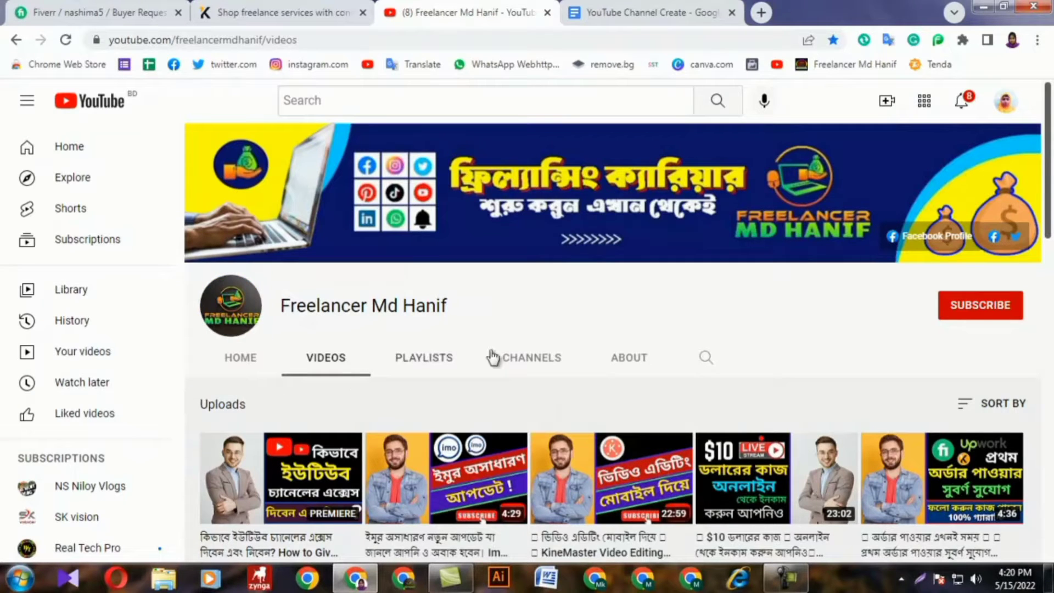
pyautogui.click(420, 368)
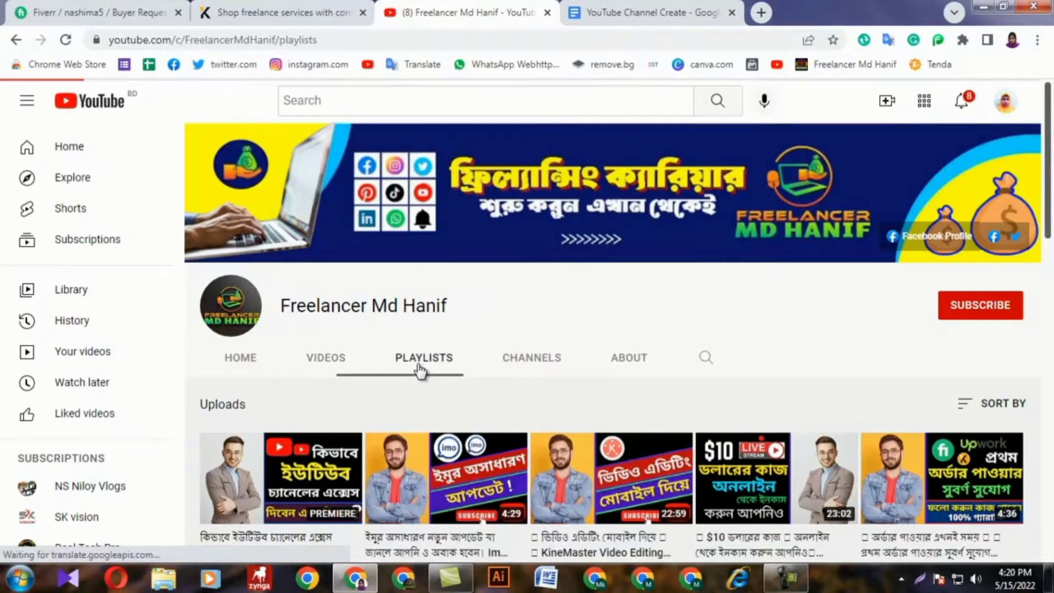
pyautogui.scroll(-4, 591, 228)
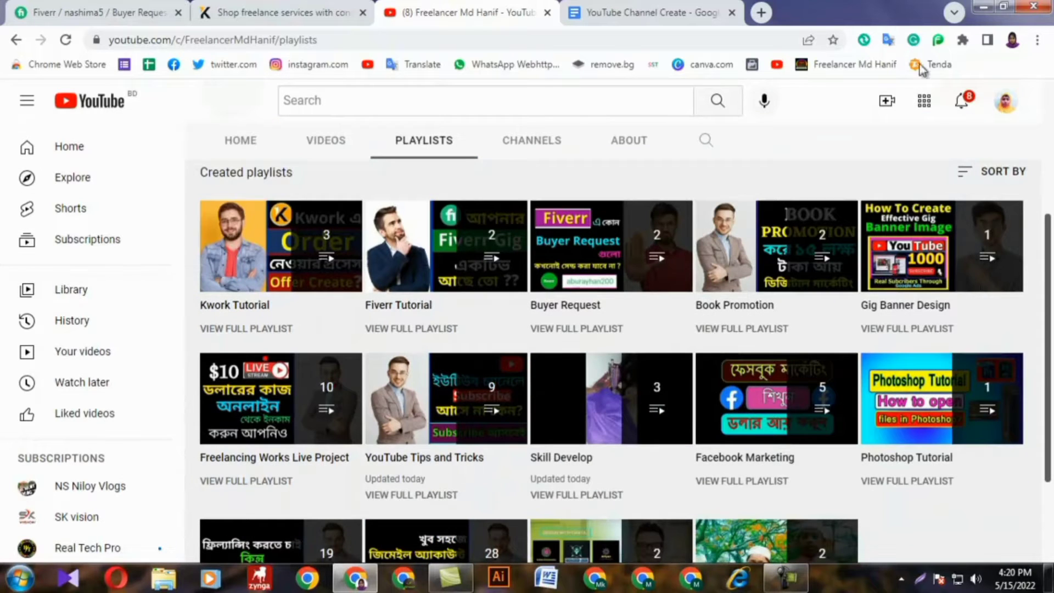
pyautogui.scroll(-1, 572, 358)
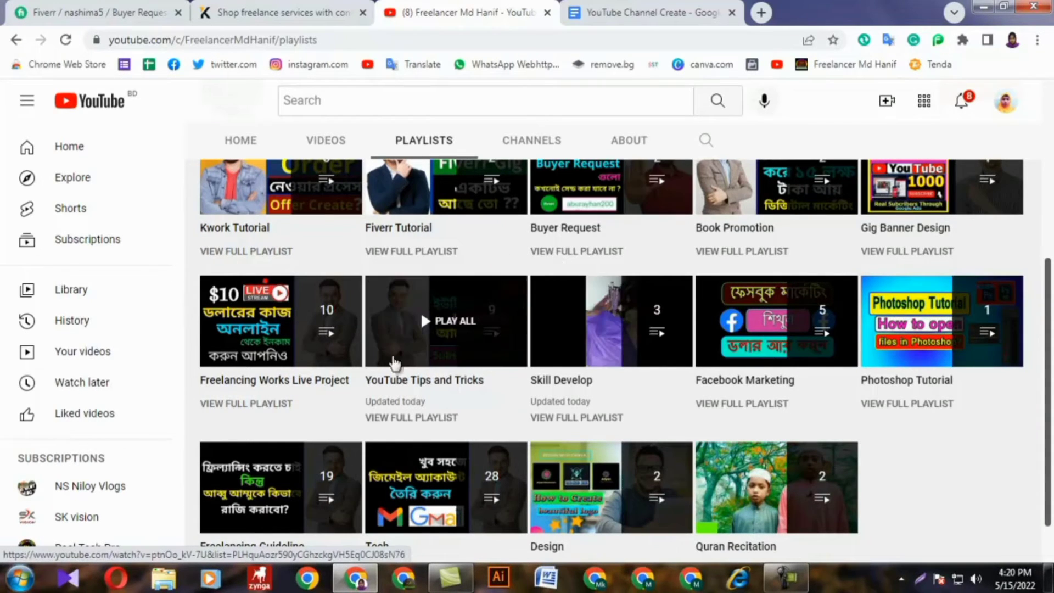
pyautogui.click(420, 382)
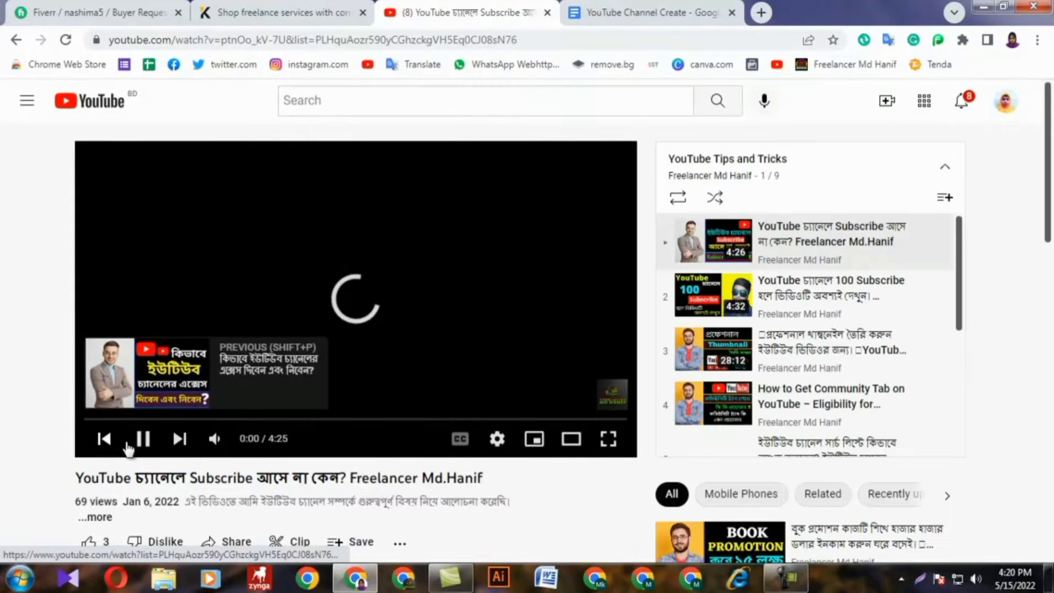
# - Pause the first video and scroll through the playlist's 9-video queue
pyautogui.click(142, 442)
pyautogui.scroll(-3, 160, 325)
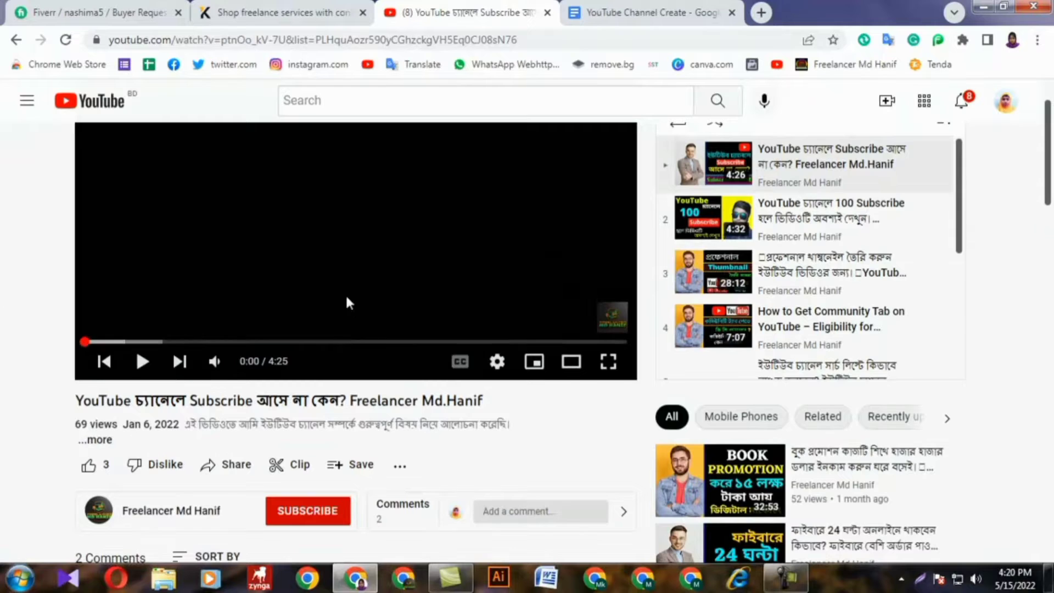
pyautogui.scroll(3, 469, 292)
pyautogui.scroll(-5, 801, 312)
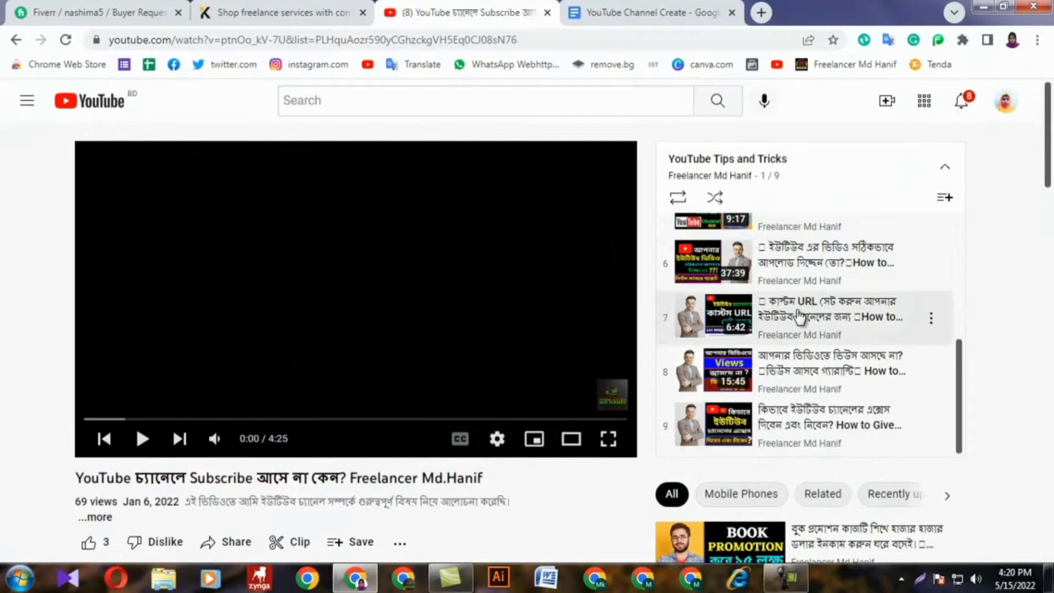
pyautogui.scroll(5, 841, 280)
pyautogui.scroll(-5, 841, 286)
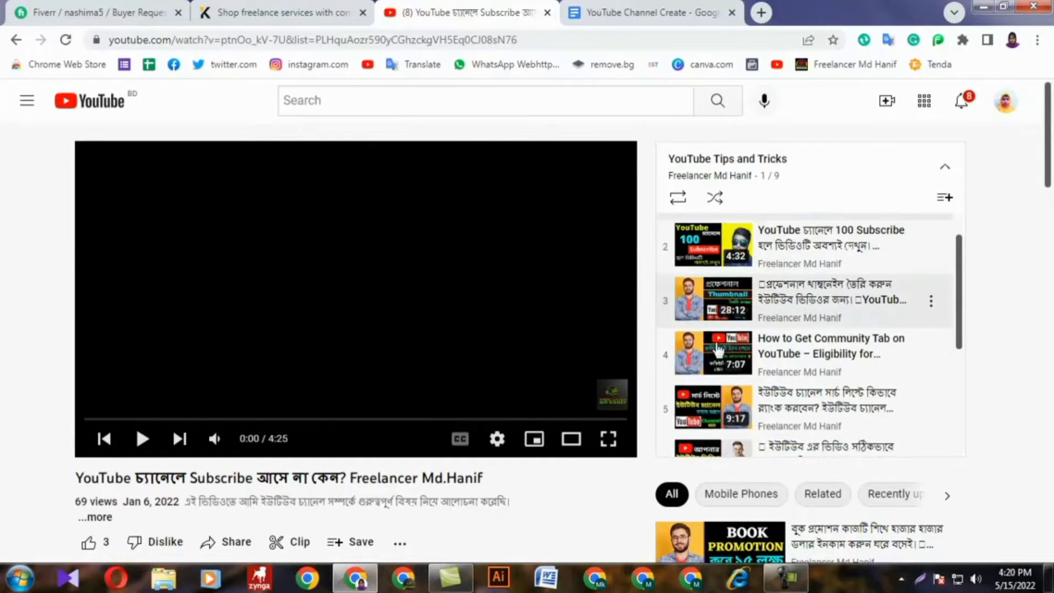
pyautogui.scroll(-1, 357, 429)
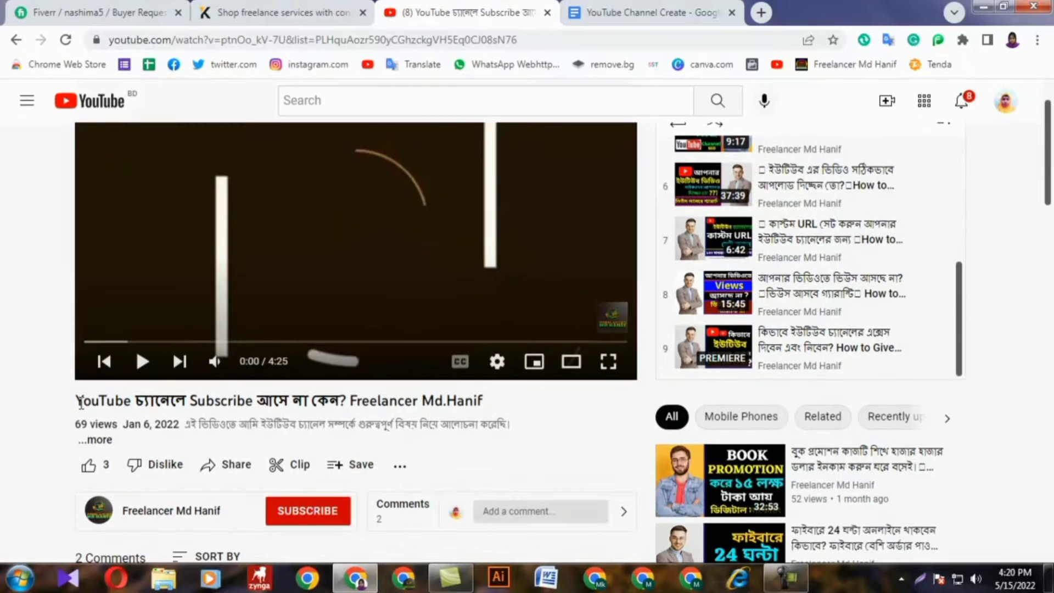
pyautogui.moveTo(82, 401); pyautogui.dragTo(359, 422)
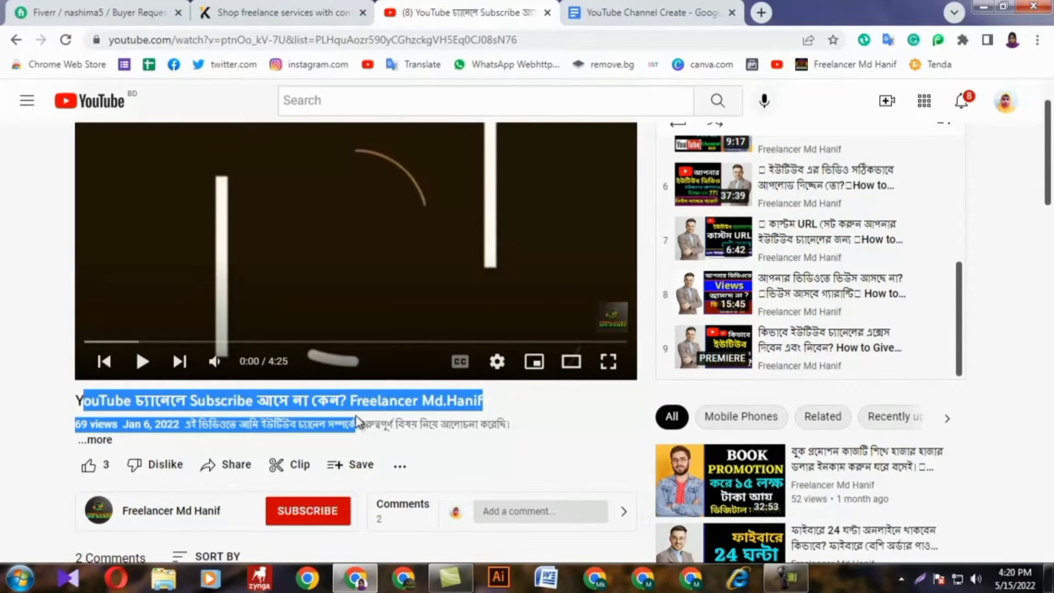
pyautogui.click(507, 421)
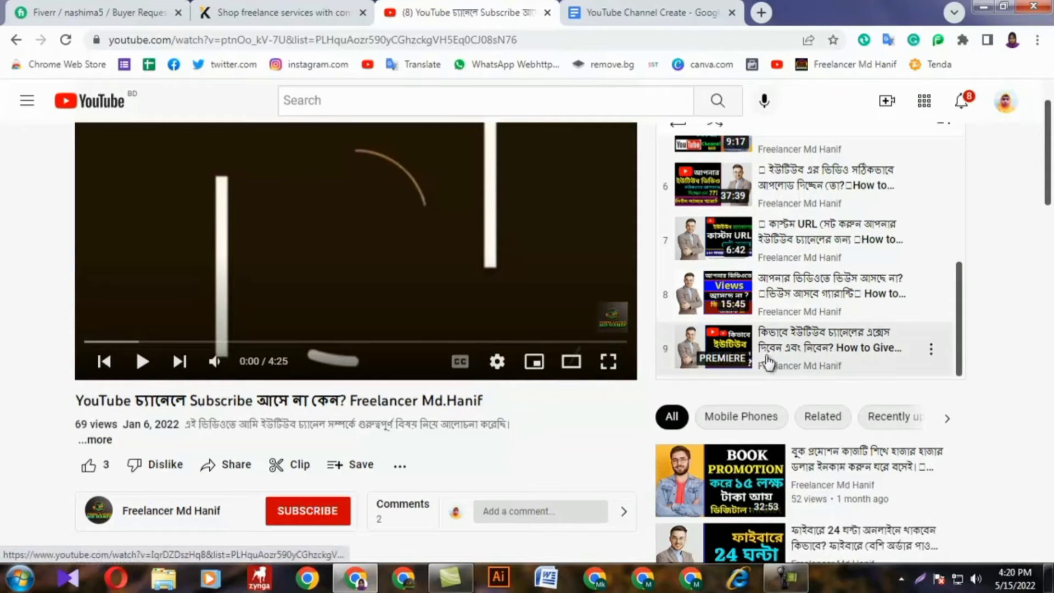
# - Scroll back through the queue, then return to the channel's Playlists page
pyautogui.scroll(1, 873, 324)
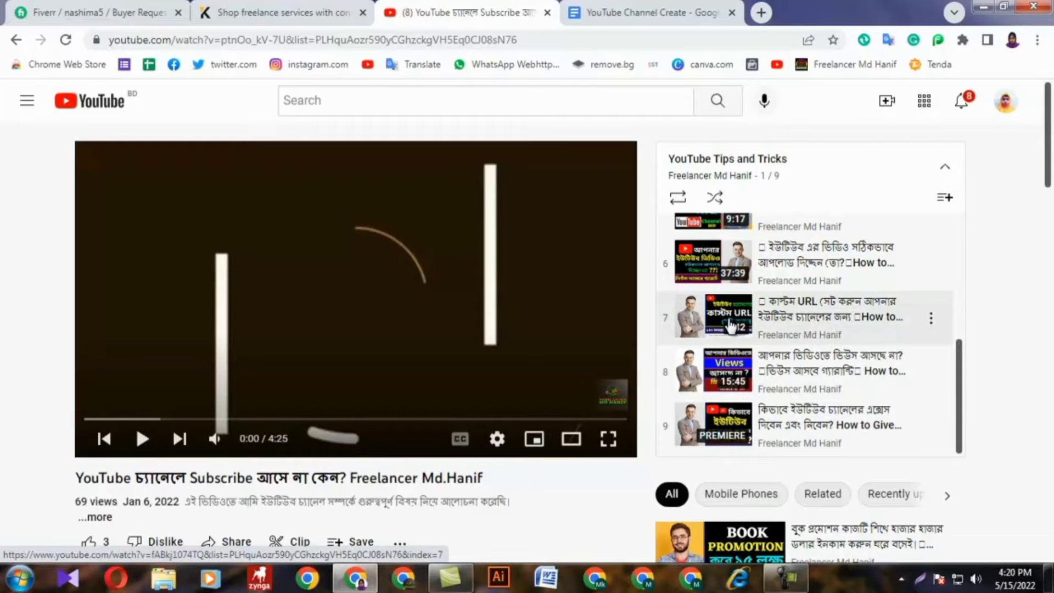
pyautogui.scroll(5, 755, 278)
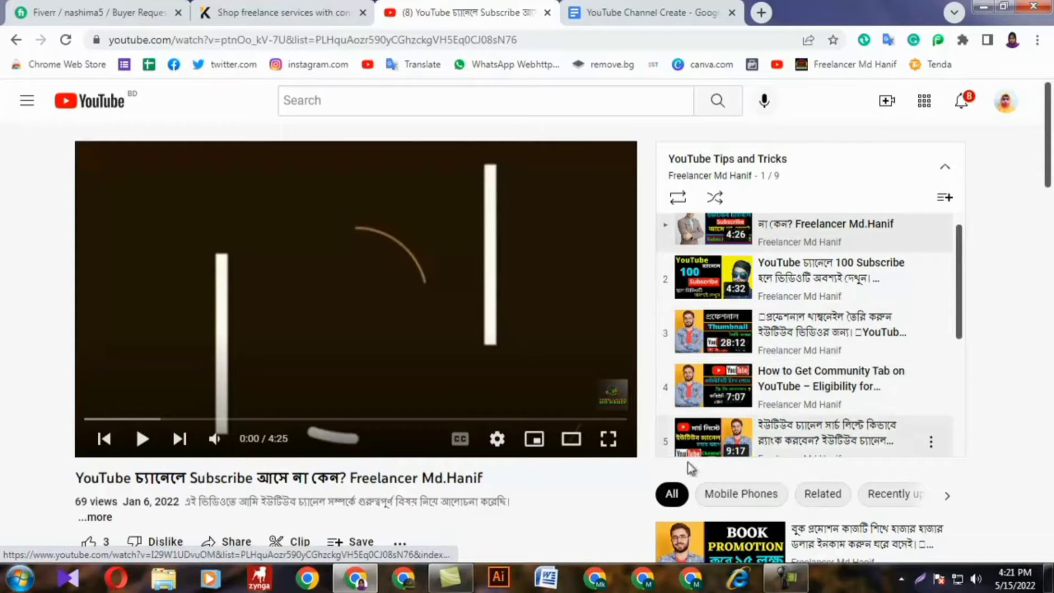
pyautogui.scroll(-4, 716, 391)
pyautogui.scroll(-2, 622, 214)
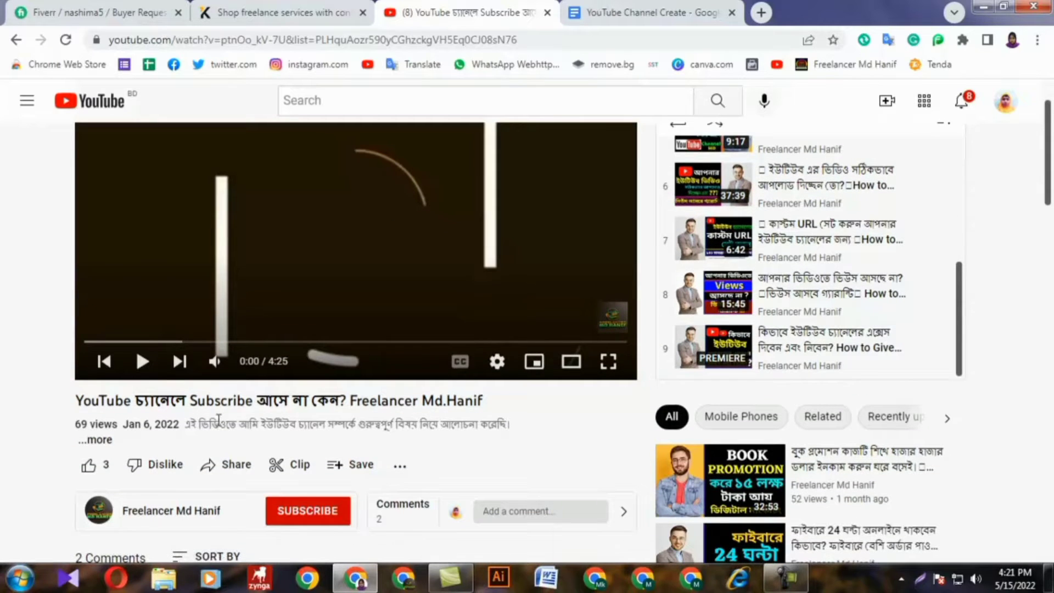
pyautogui.scroll(2, 536, 310)
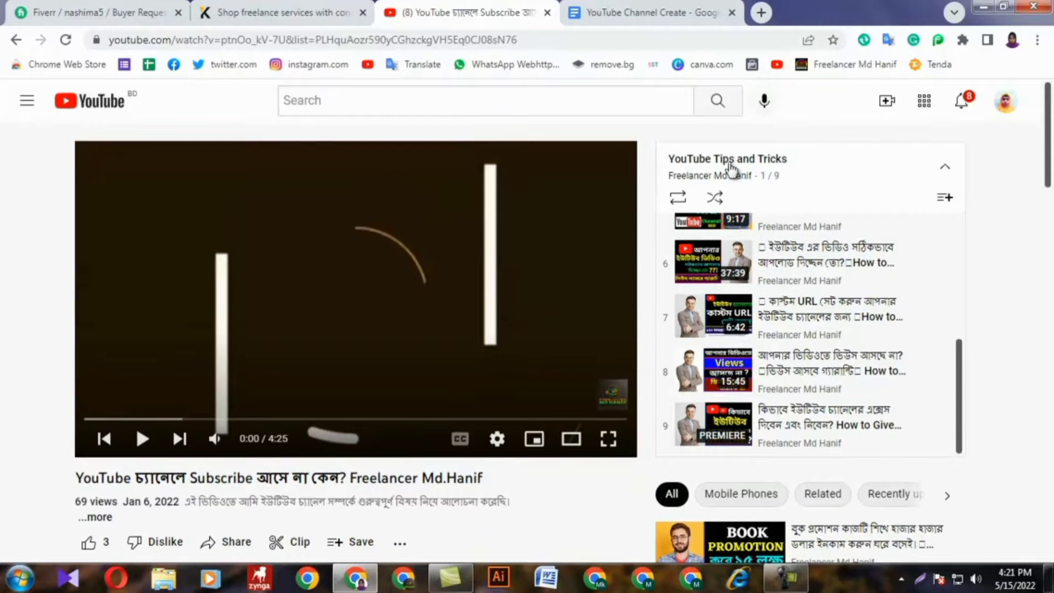
pyautogui.moveTo(780, 160); pyautogui.dragTo(1011, 188)
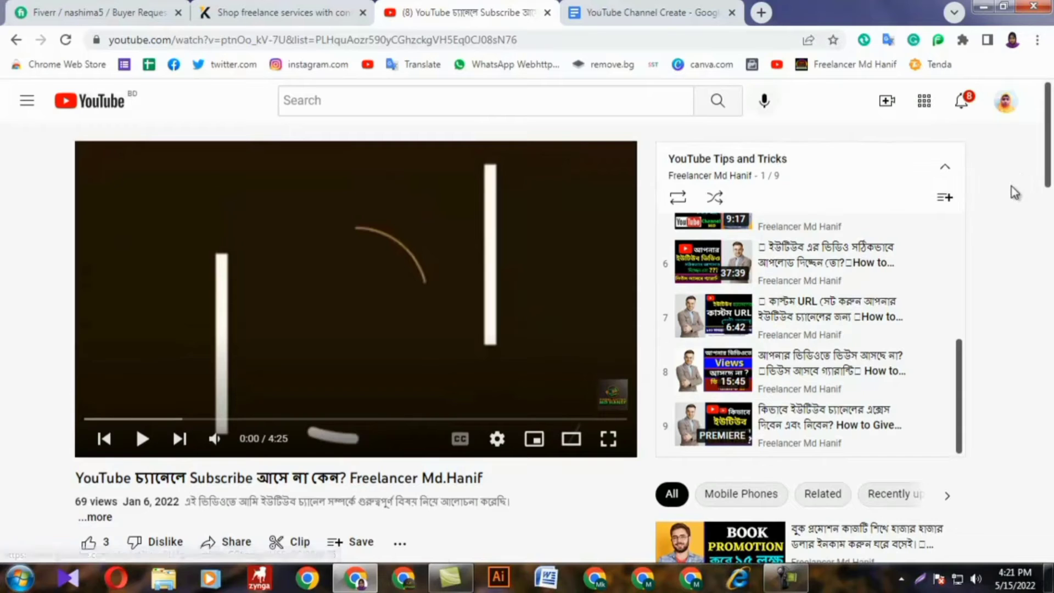
pyautogui.click(9, 44)
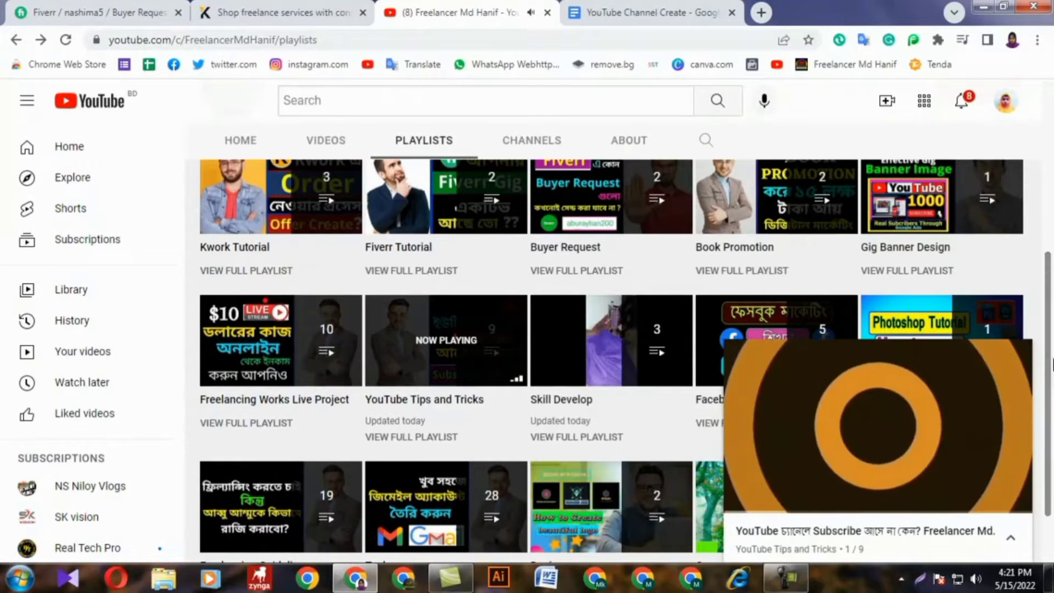
# - Close the mini-player and switch to the channel's Videos tab
pyautogui.click(1016, 356)
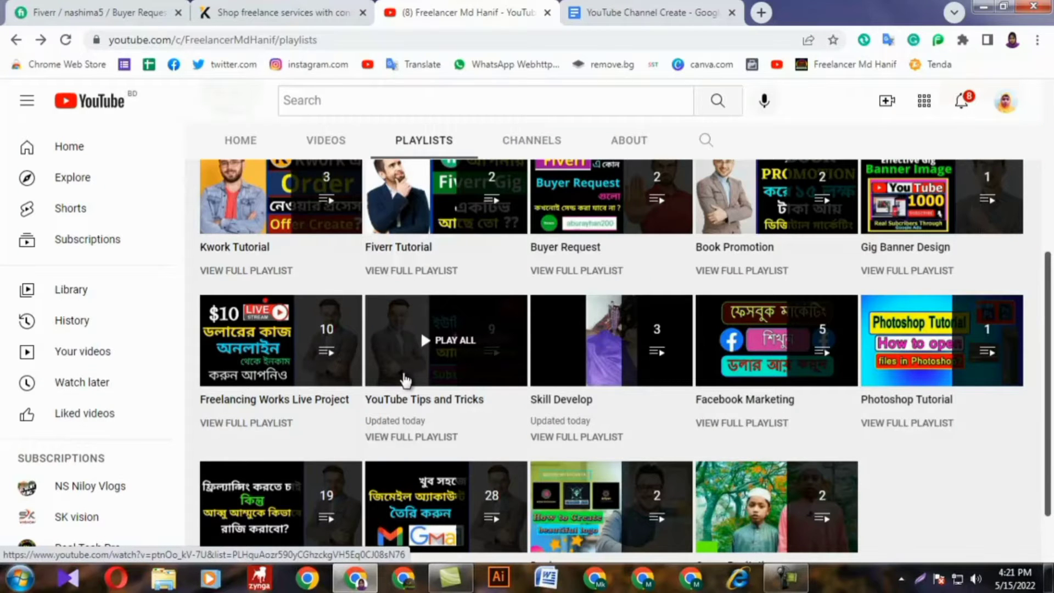
pyautogui.scroll(4, 412, 374)
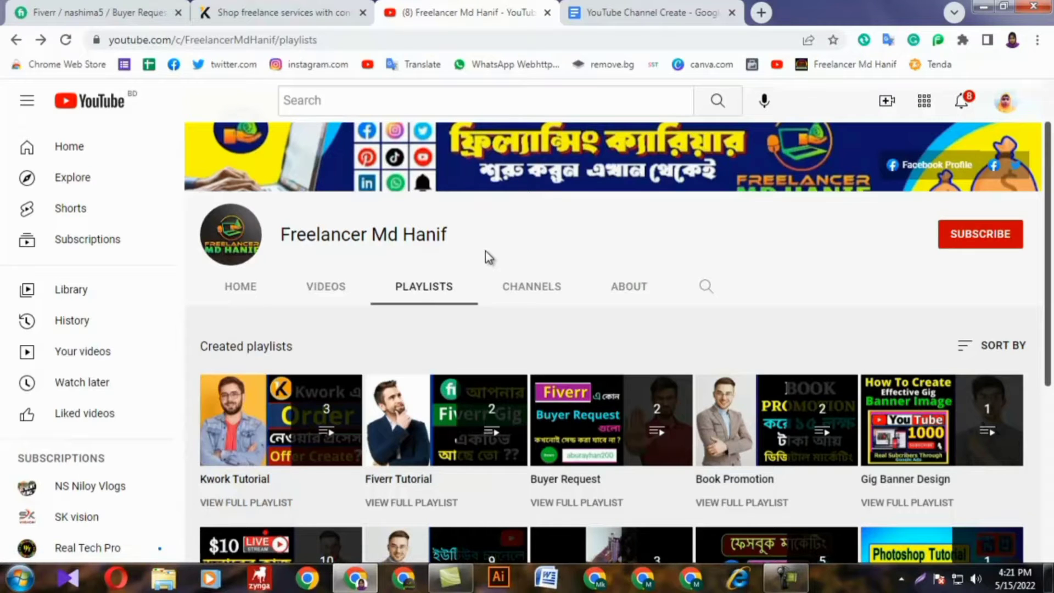
pyautogui.click(326, 286)
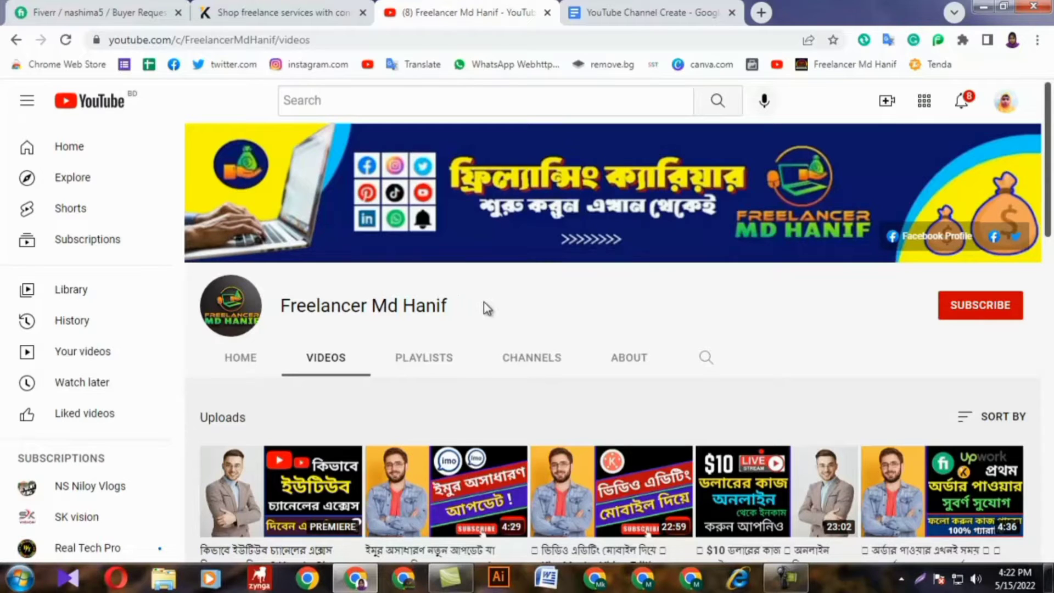
# - Select part of the channel name, translate it, then dismiss the translation bubble
pyautogui.moveTo(473, 305); pyautogui.dragTo(331, 306)
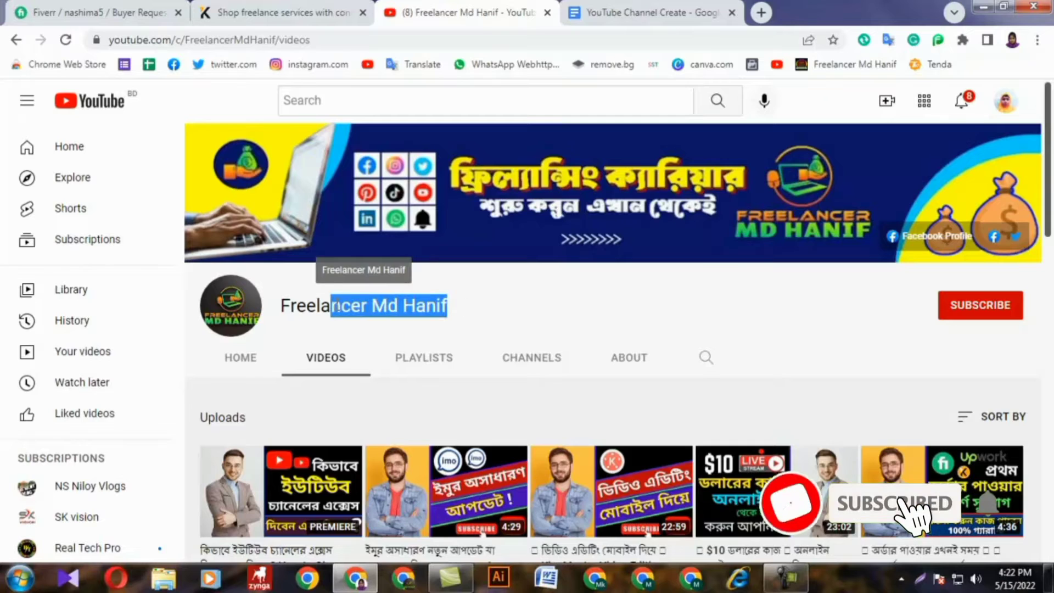
pyautogui.click(507, 305)
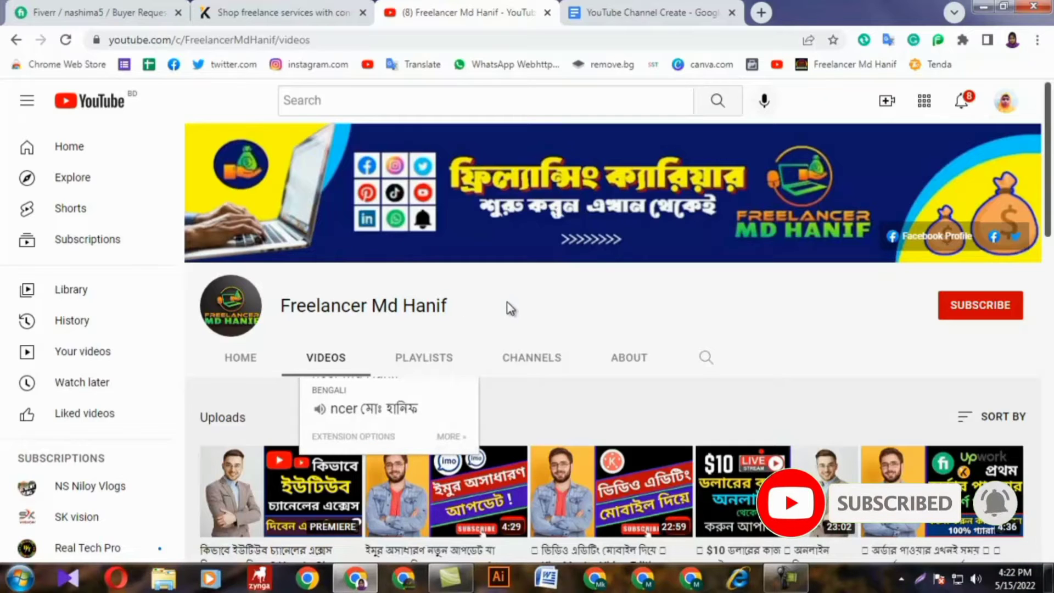
pyautogui.click(505, 300)
# - Check the YouTube Channel Create document, return to YouTube, and minimize the browser
pyautogui.click(657, 17)
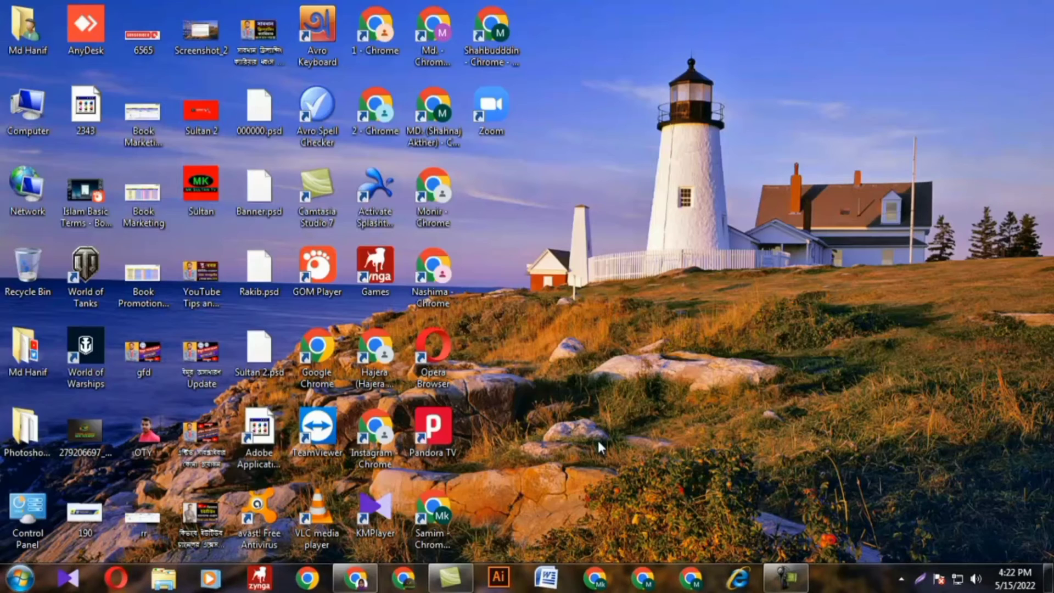
pyautogui.click(356, 578)
pyautogui.click(447, 12)
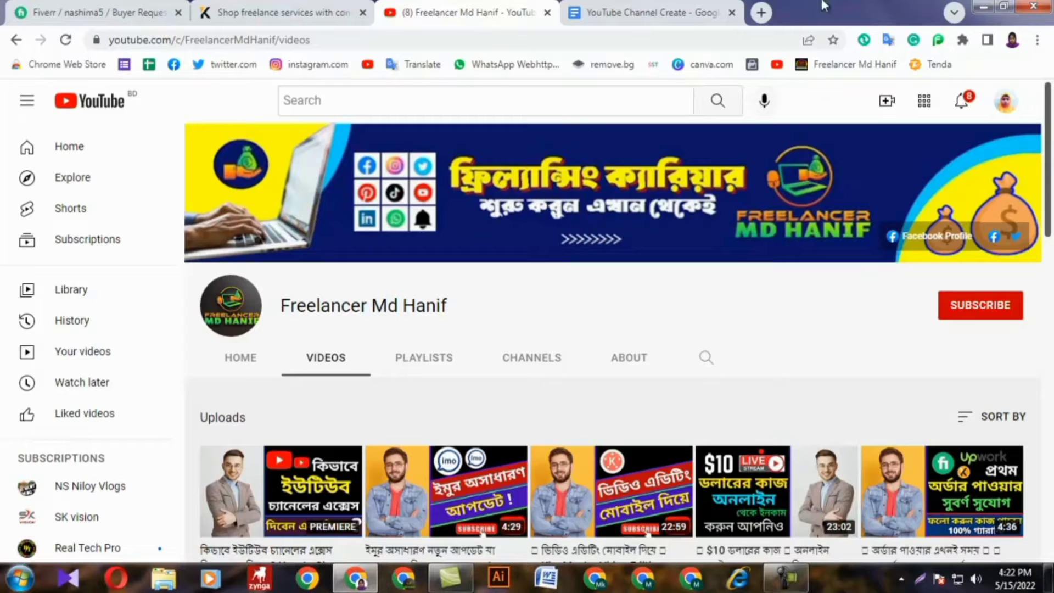
pyautogui.click(984, 7)
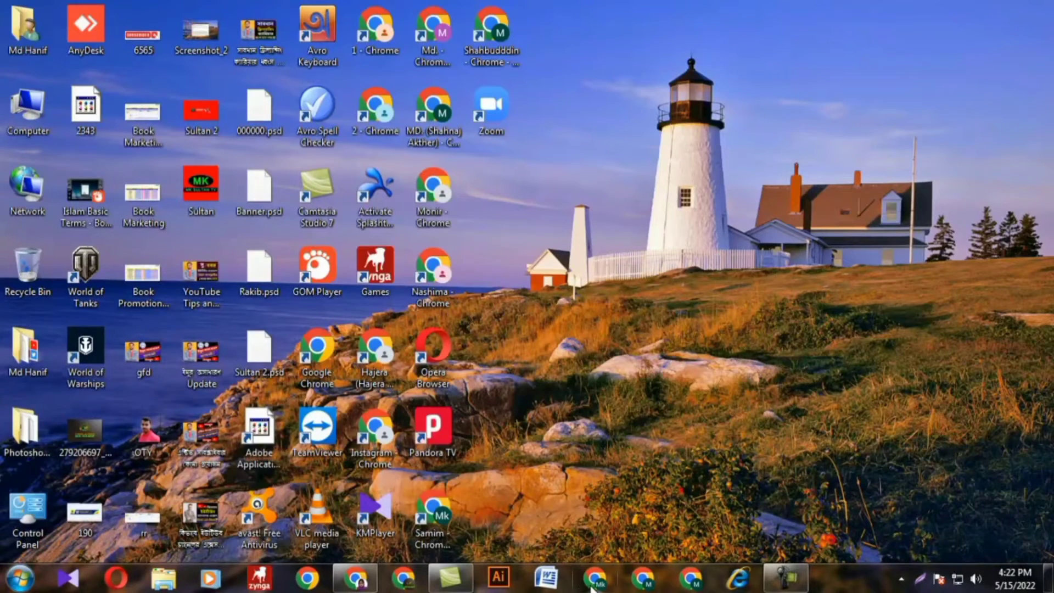
pyautogui.click(595, 578)
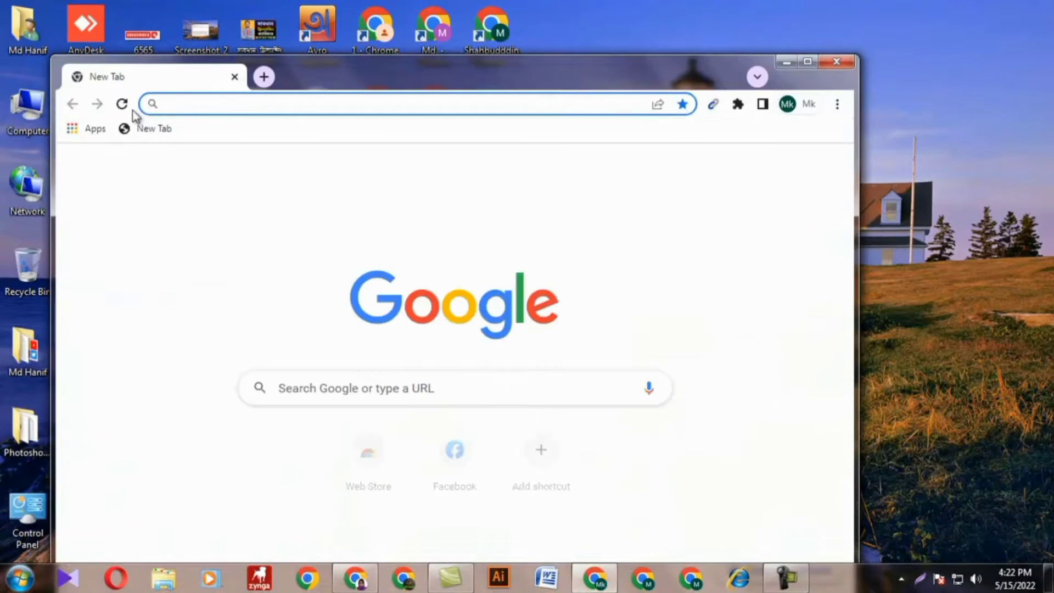
# - Maximize the other Chrome window, search Google for youtube, and open youtube.com
pyautogui.click(807, 62)
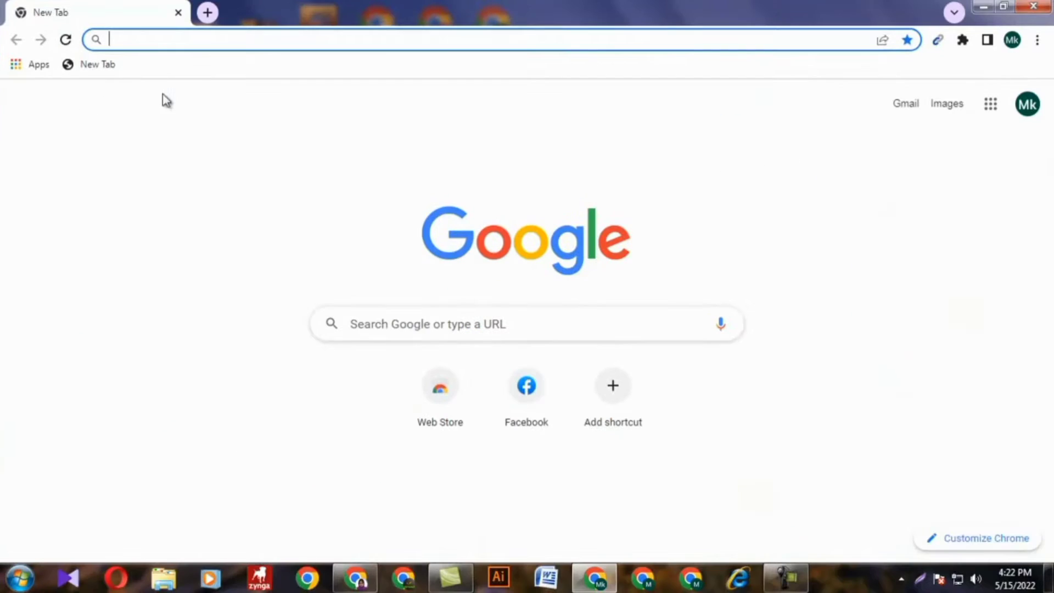
pyautogui.click(163, 41)
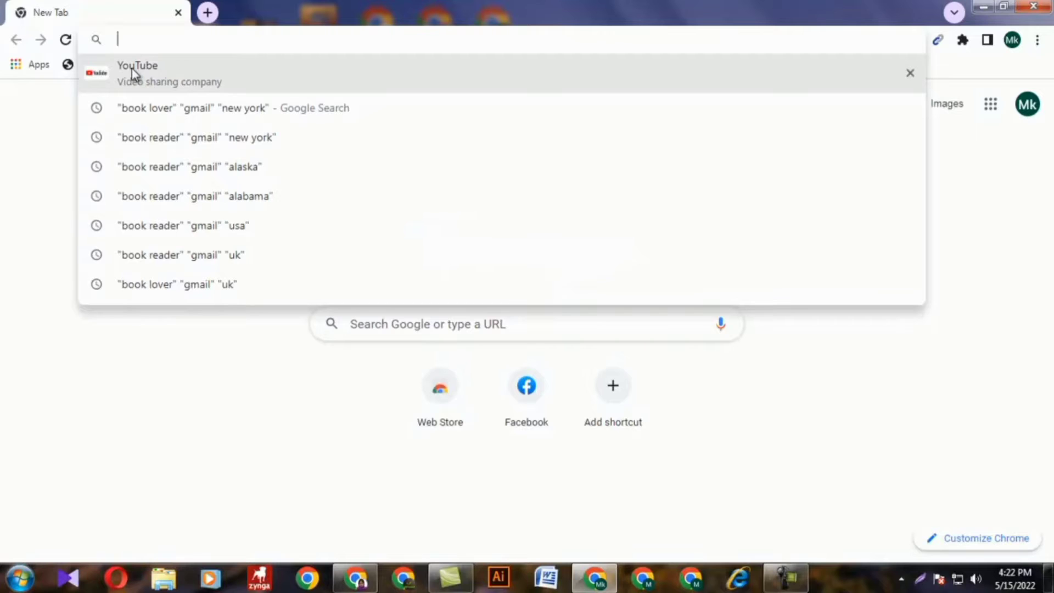
pyautogui.click(164, 75)
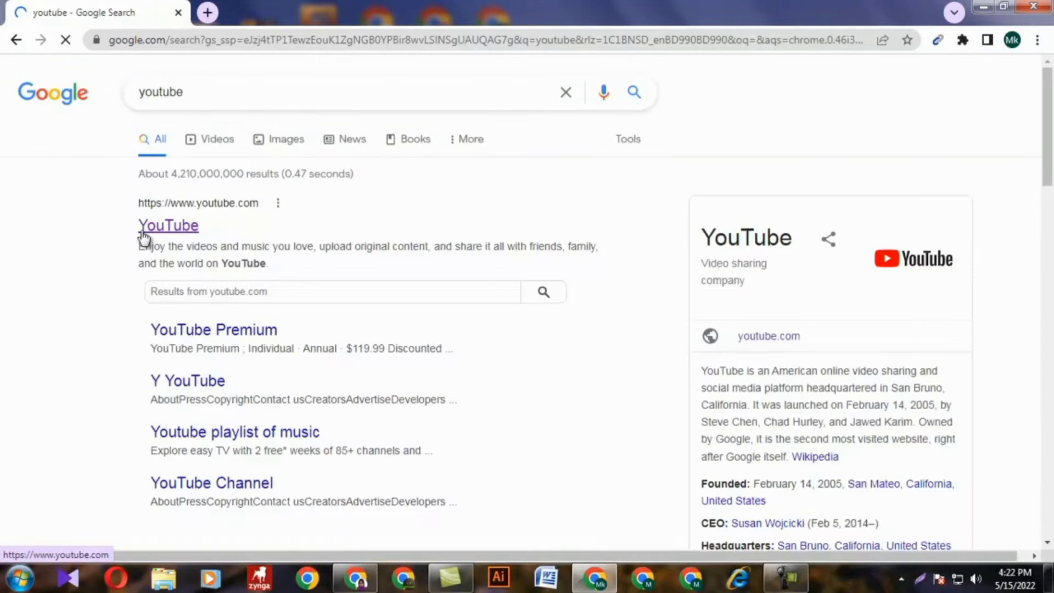
pyautogui.click(149, 226)
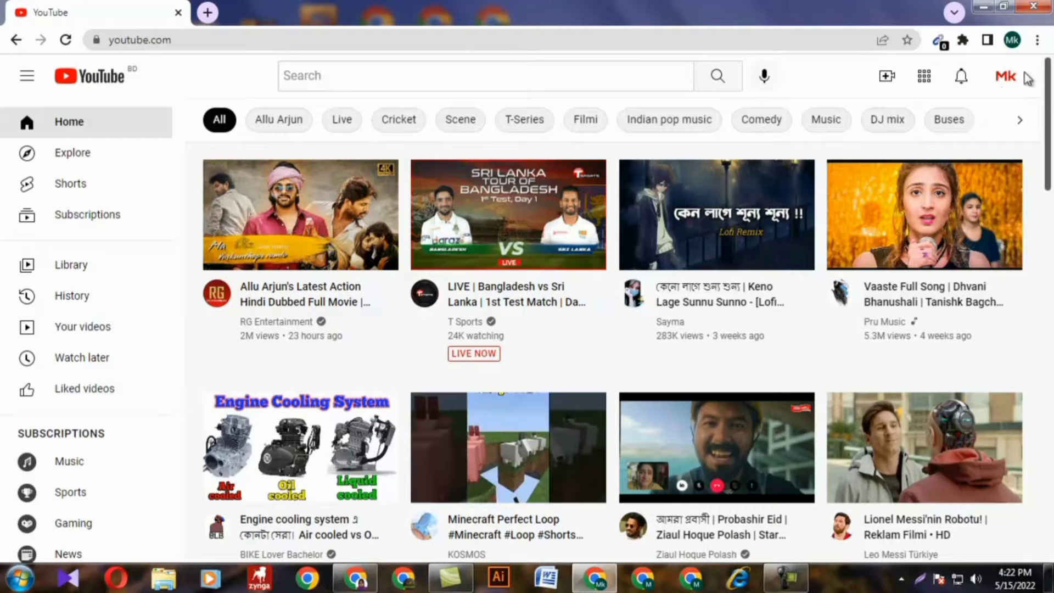
# - View the account's channel with the red Mk banner via Your channel, then minimize the browser
pyautogui.click(1005, 80)
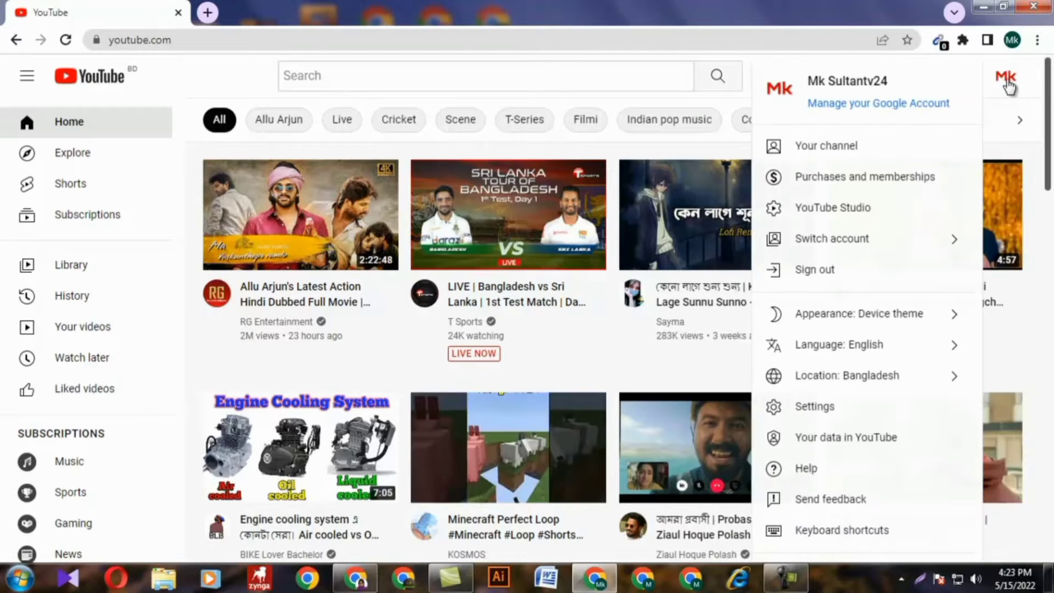
pyautogui.click(848, 146)
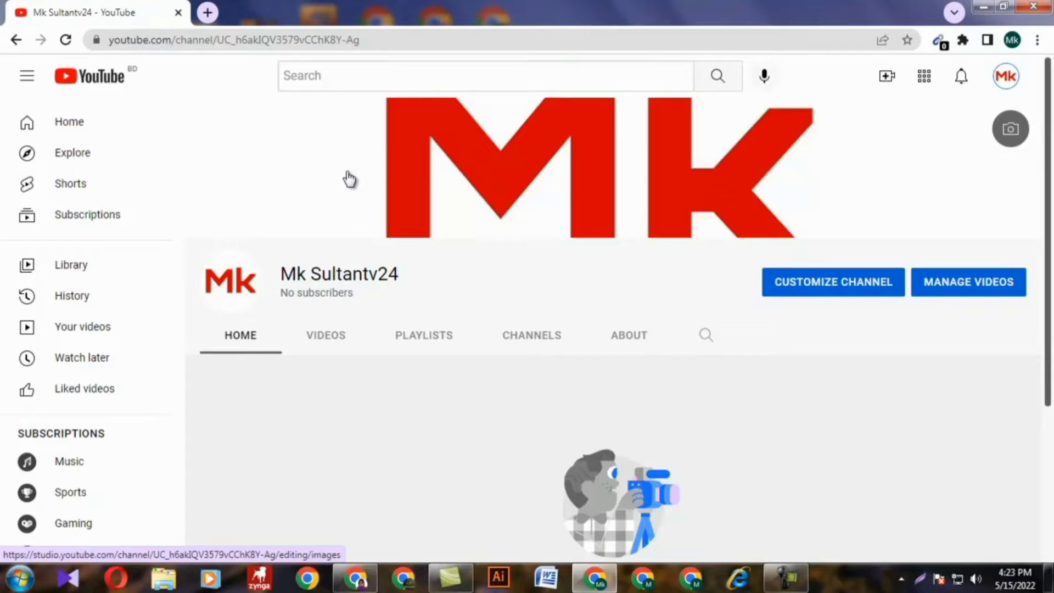
pyautogui.click(987, 15)
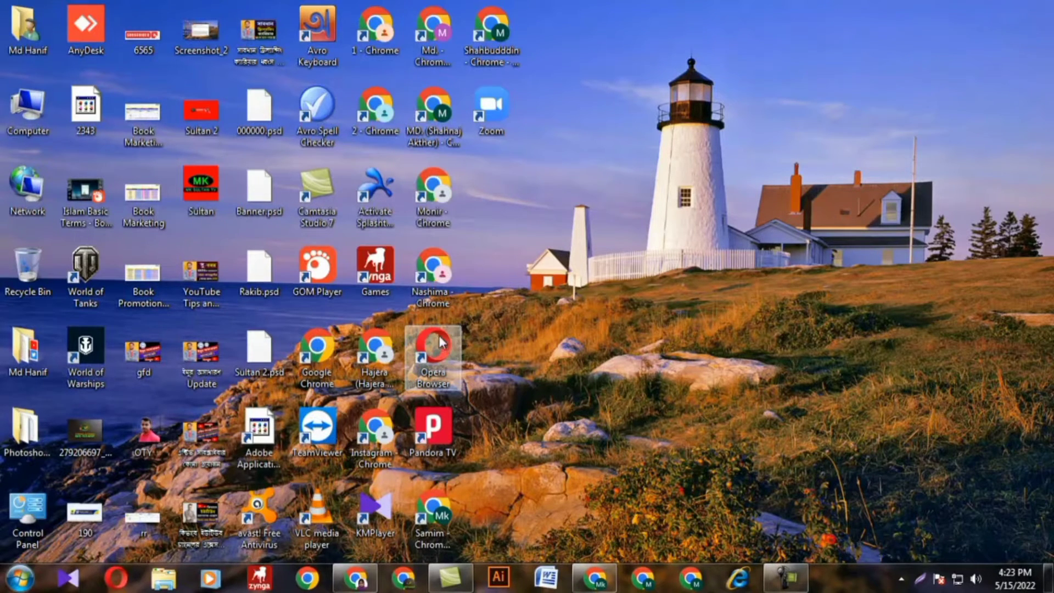
# - Launch Chrome with another profile, maximize it, and open Account from Google apps
pyautogui.doubleClick(443, 296)
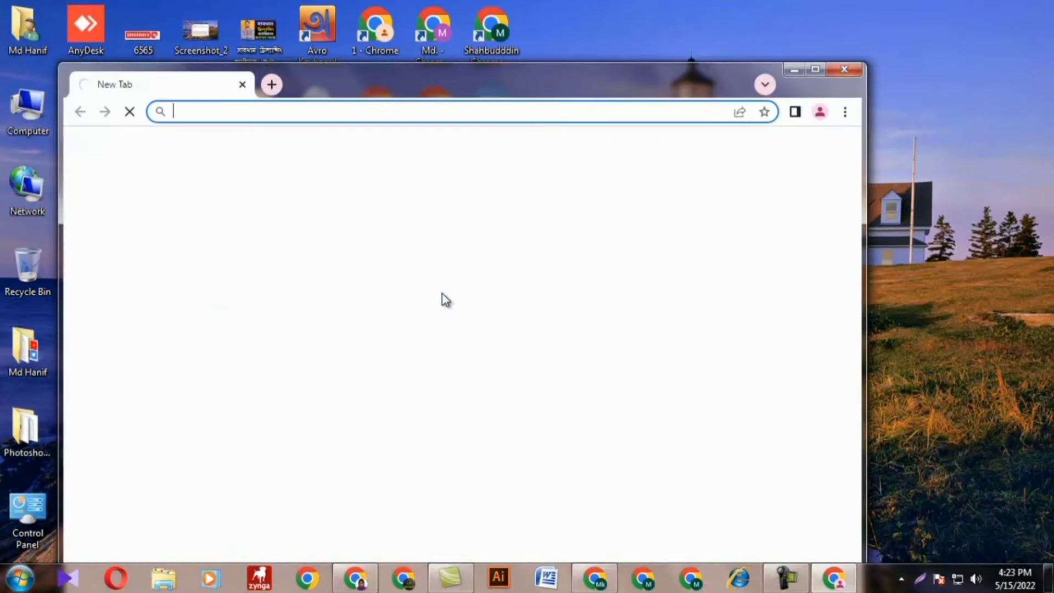
pyautogui.click(815, 69)
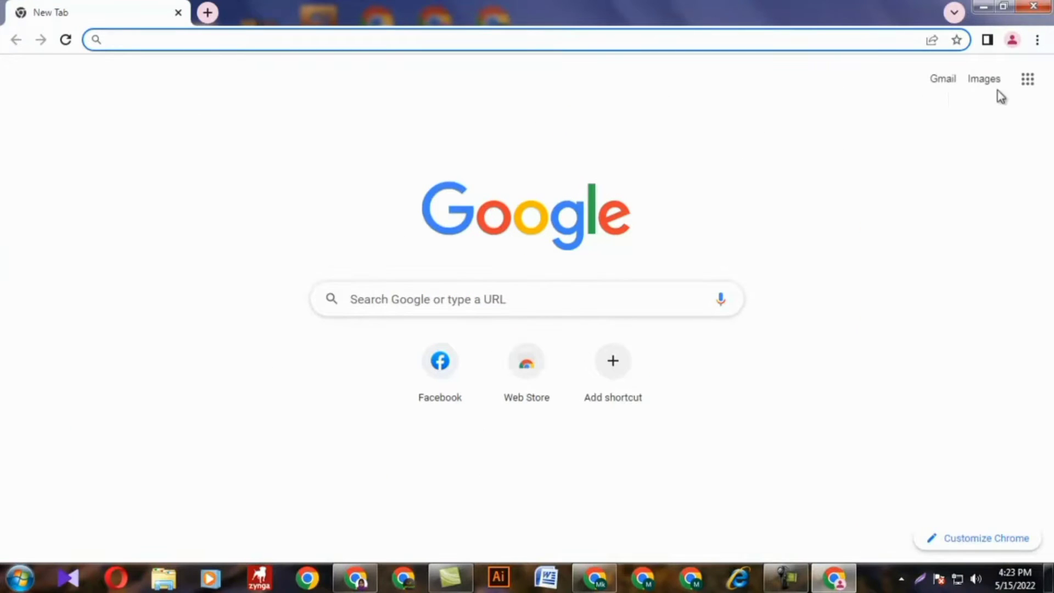
pyautogui.click(1026, 87)
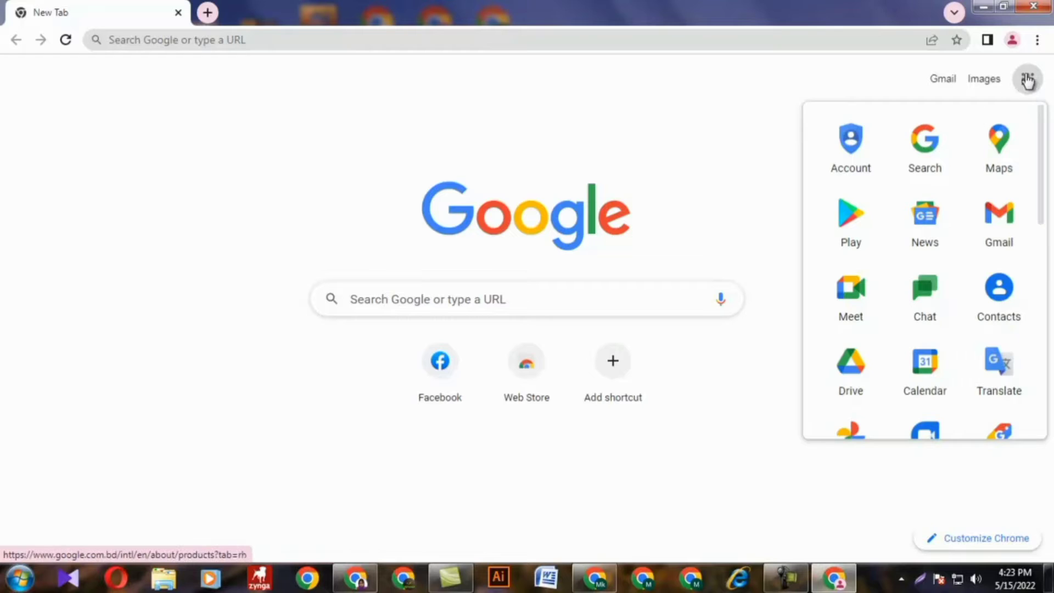
pyautogui.click(851, 153)
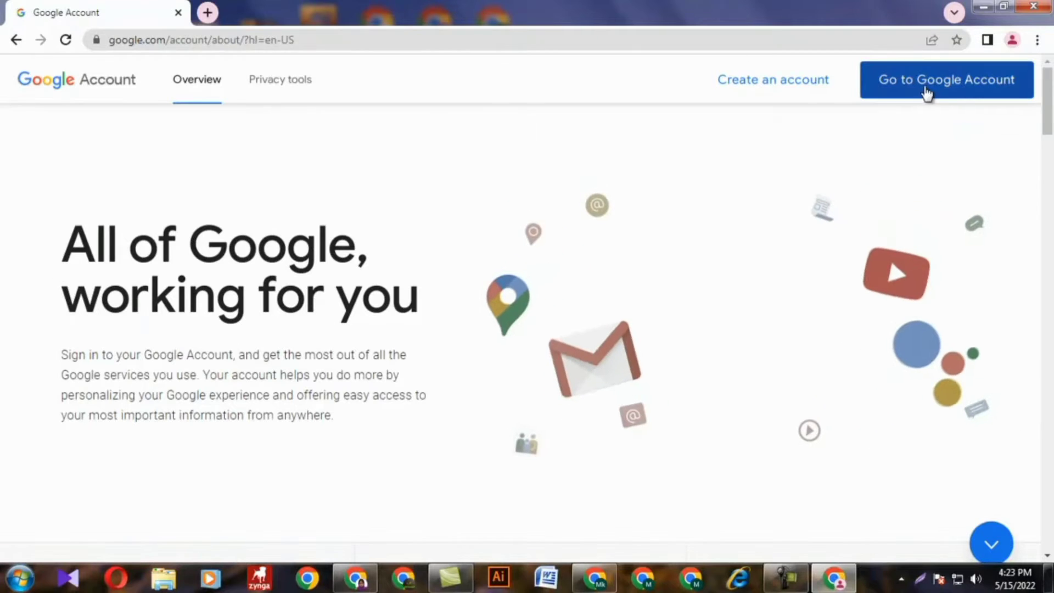
# - Go to the Google Account sign-in and switch its language to English (United States)
pyautogui.click(965, 94)
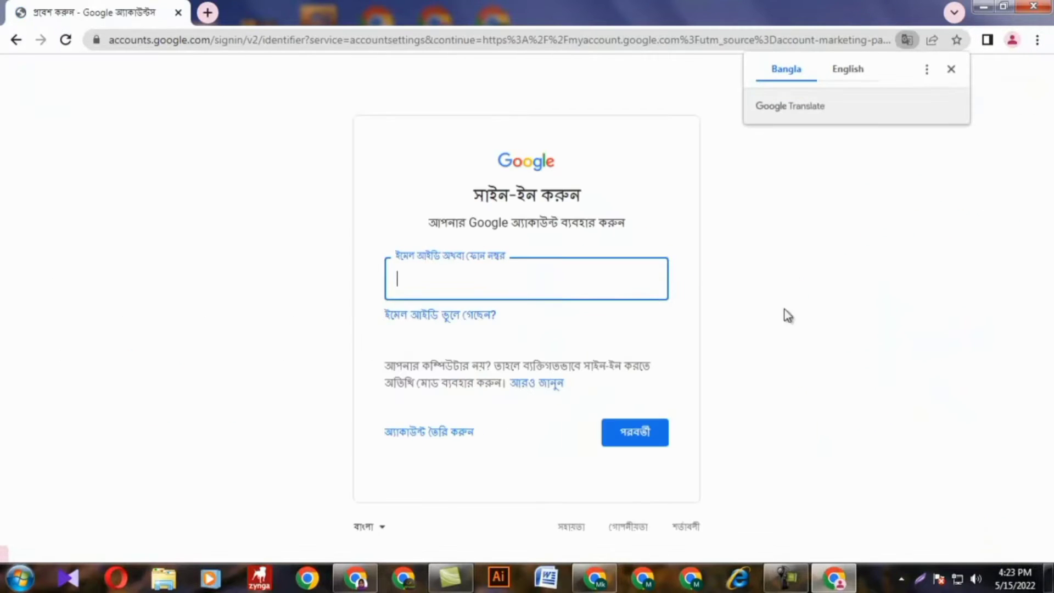
pyautogui.click(788, 316)
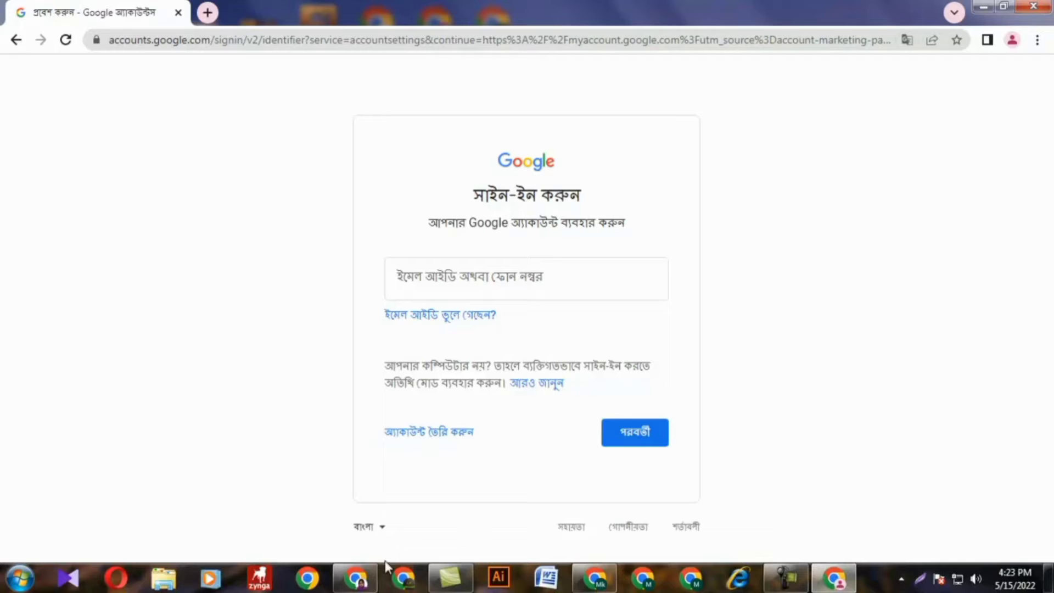
pyautogui.click(368, 527)
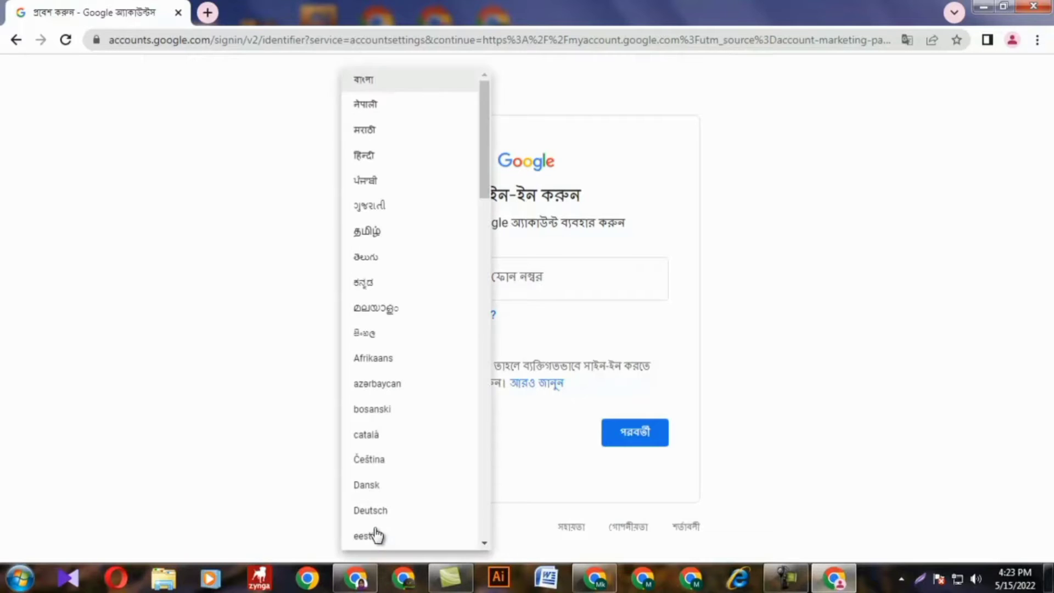
pyautogui.scroll(-3, 414, 358)
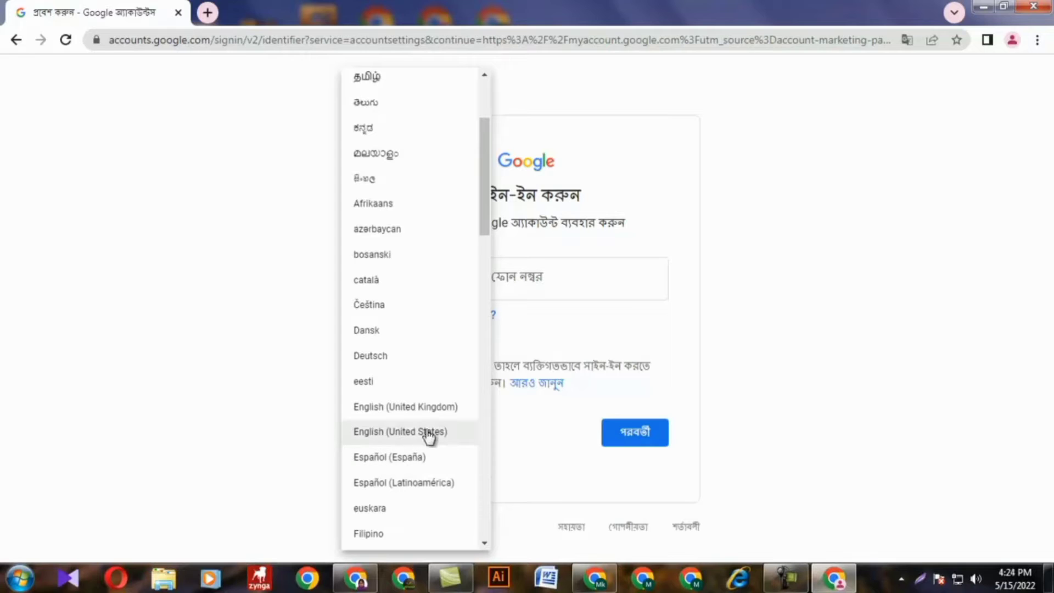
pyautogui.click(408, 434)
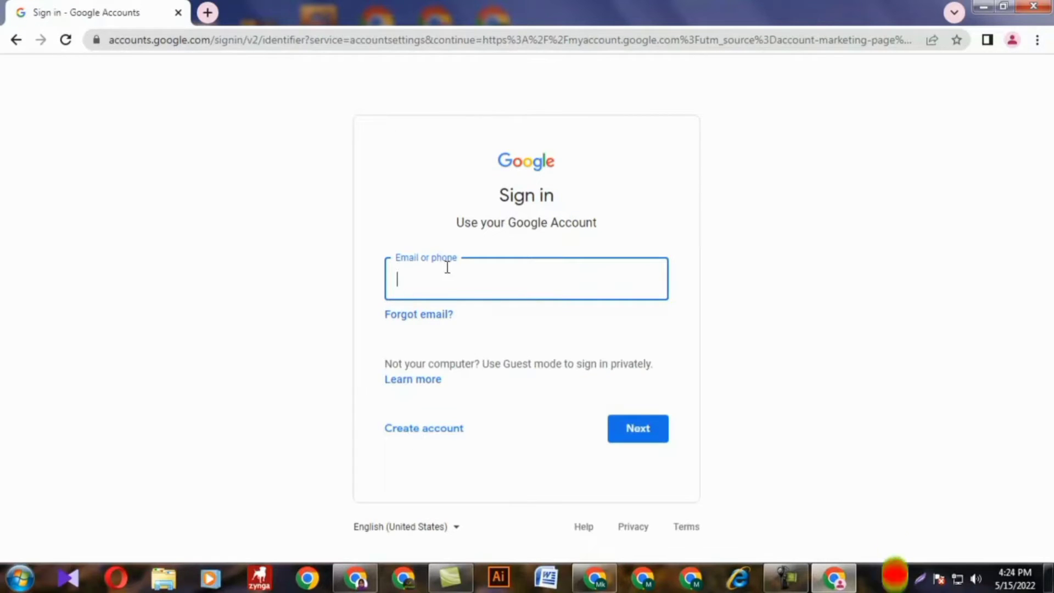
pyautogui.click(433, 244)
pyautogui.click(412, 279)
pyautogui.click(431, 249)
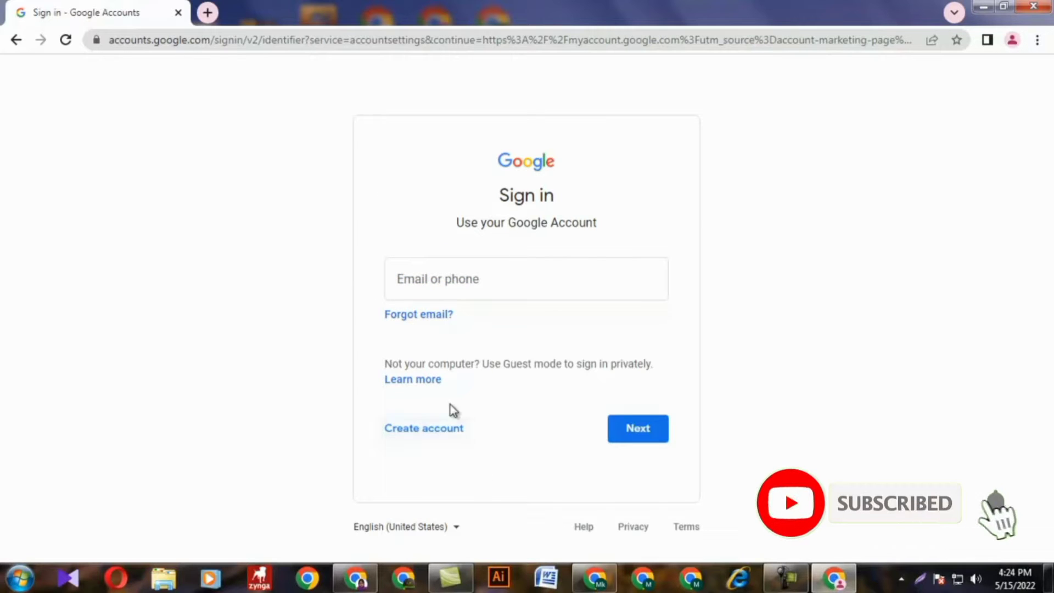
# - Choose Create account > For myself and click through the username and password fields
pyautogui.click(437, 431)
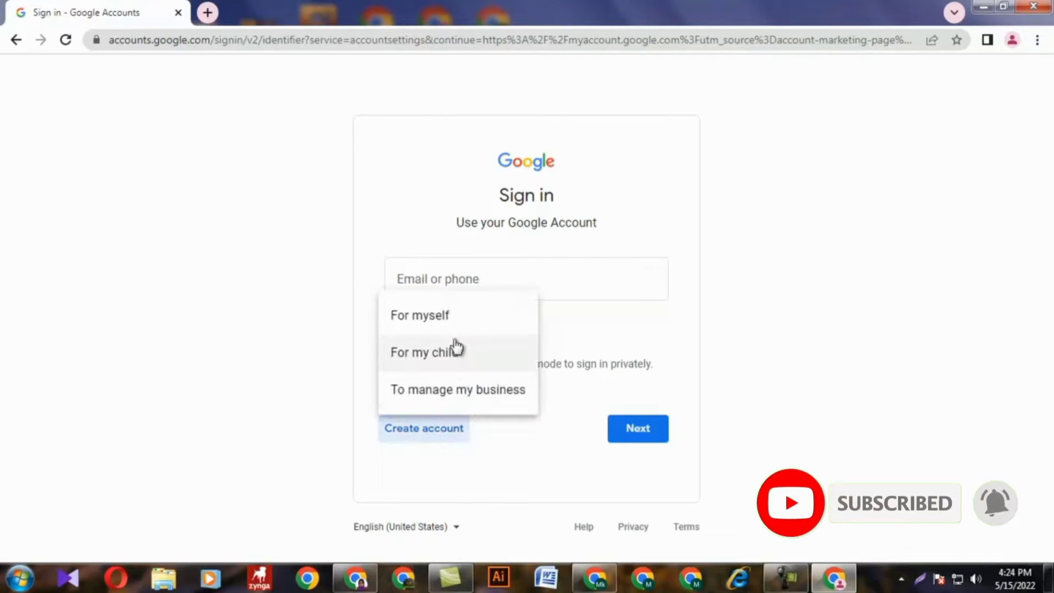
pyautogui.click(438, 433)
pyautogui.click(437, 434)
pyautogui.click(431, 318)
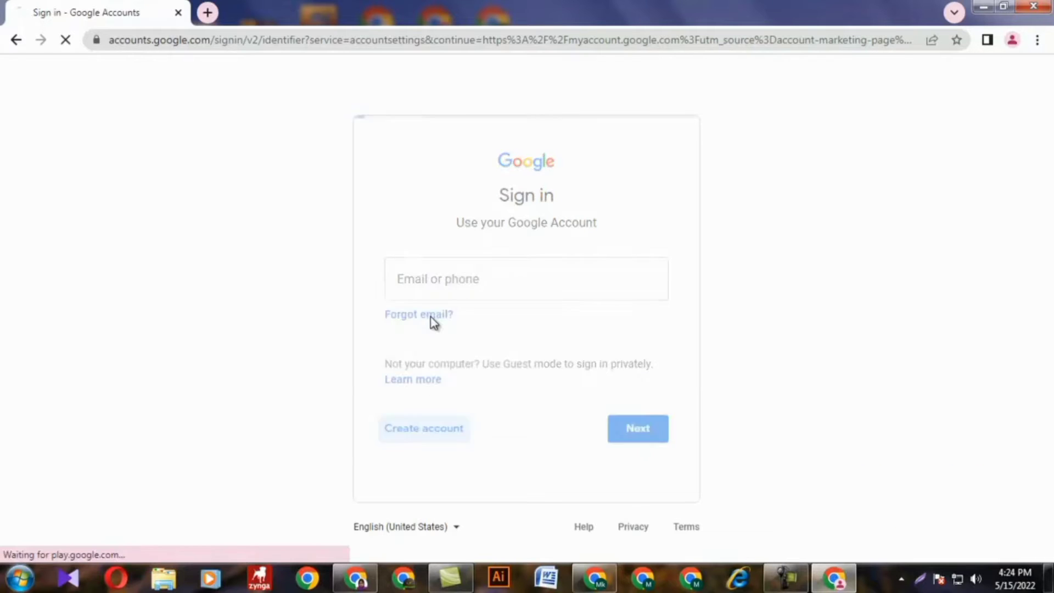
pyautogui.scroll(-1, 385, 247)
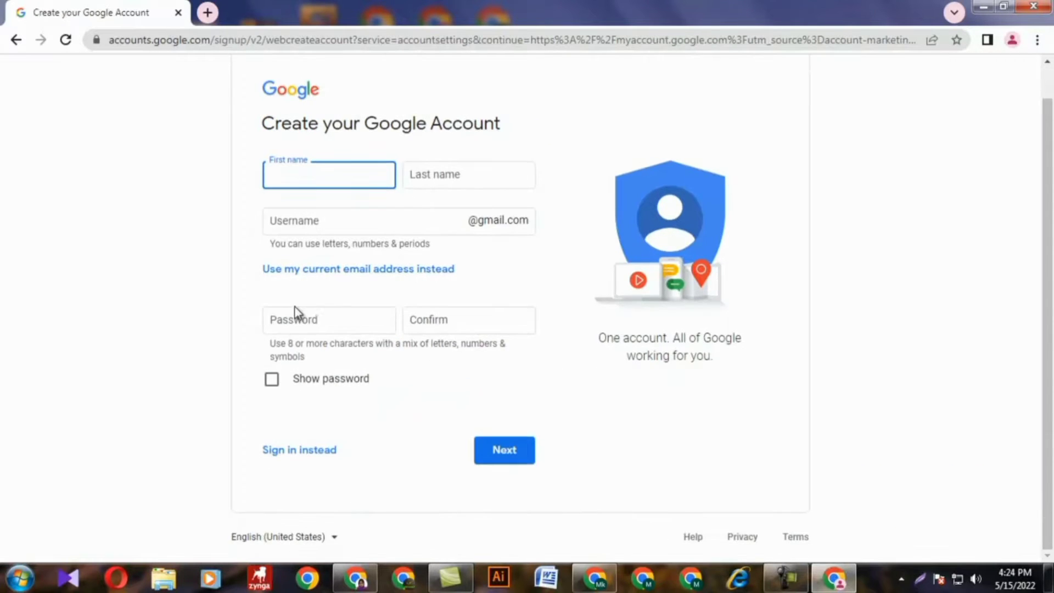
pyautogui.scroll(1, 297, 297)
pyautogui.click(314, 264)
pyautogui.click(295, 351)
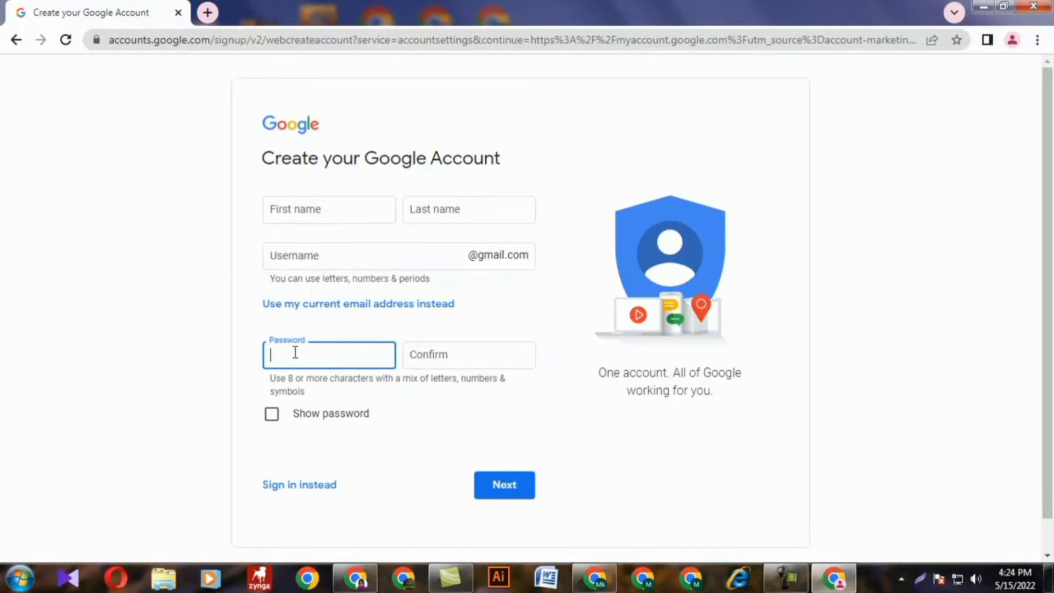
pyautogui.click(319, 253)
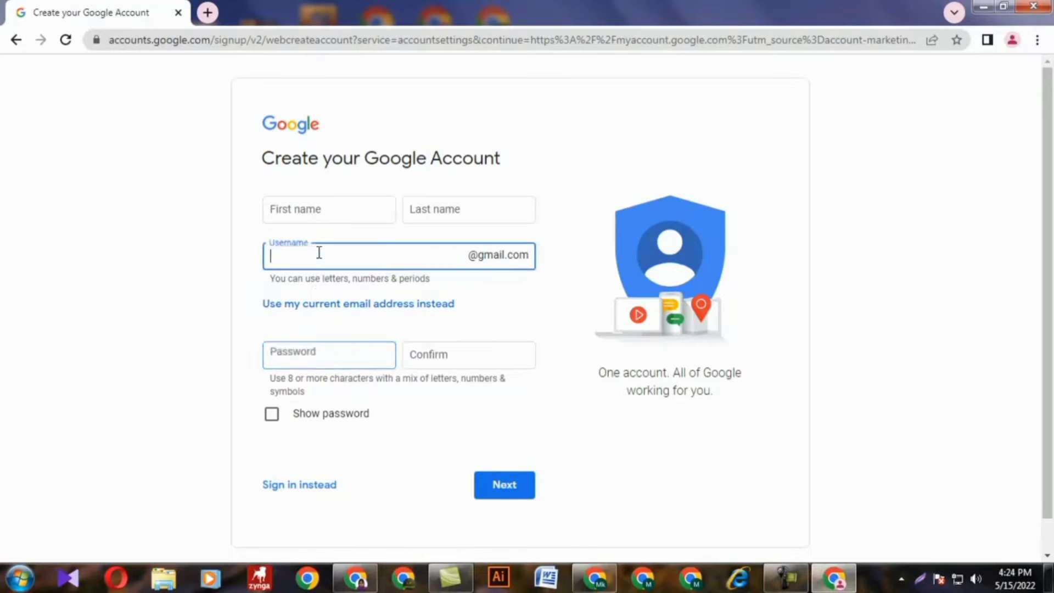
pyautogui.click(217, 258)
pyautogui.click(310, 358)
pyautogui.click(489, 357)
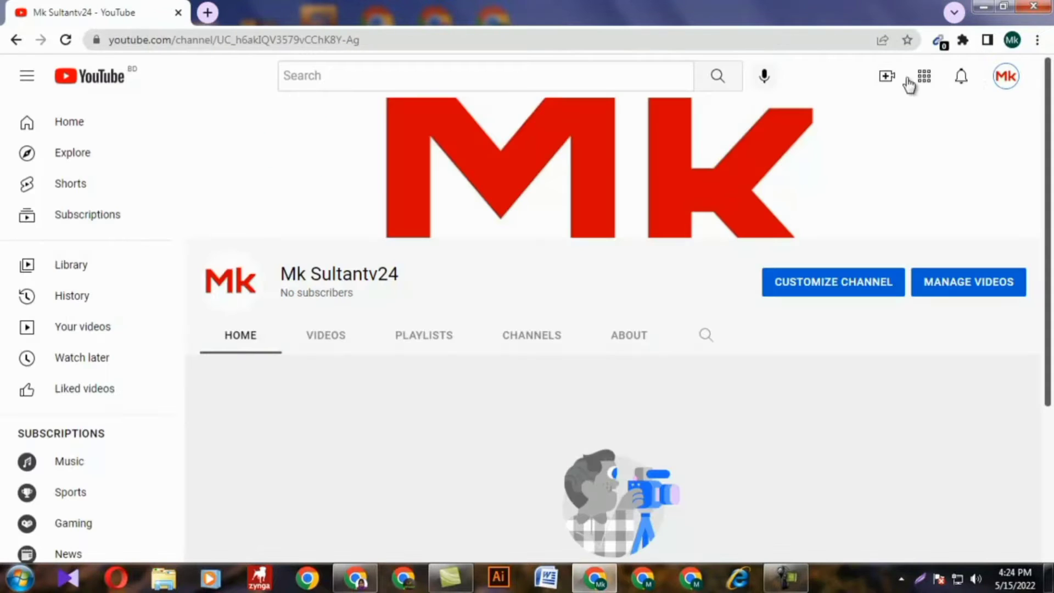
# - Open YouTube Settings from the avatar menu and choose 'Create a new channel'
pyautogui.click(1008, 77)
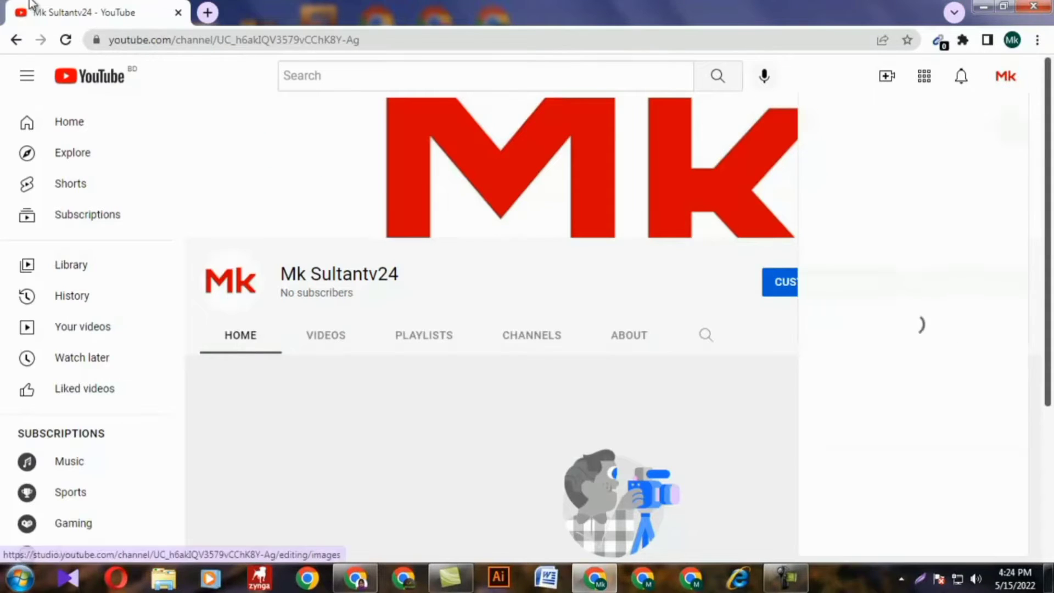
pyautogui.click(482, 471)
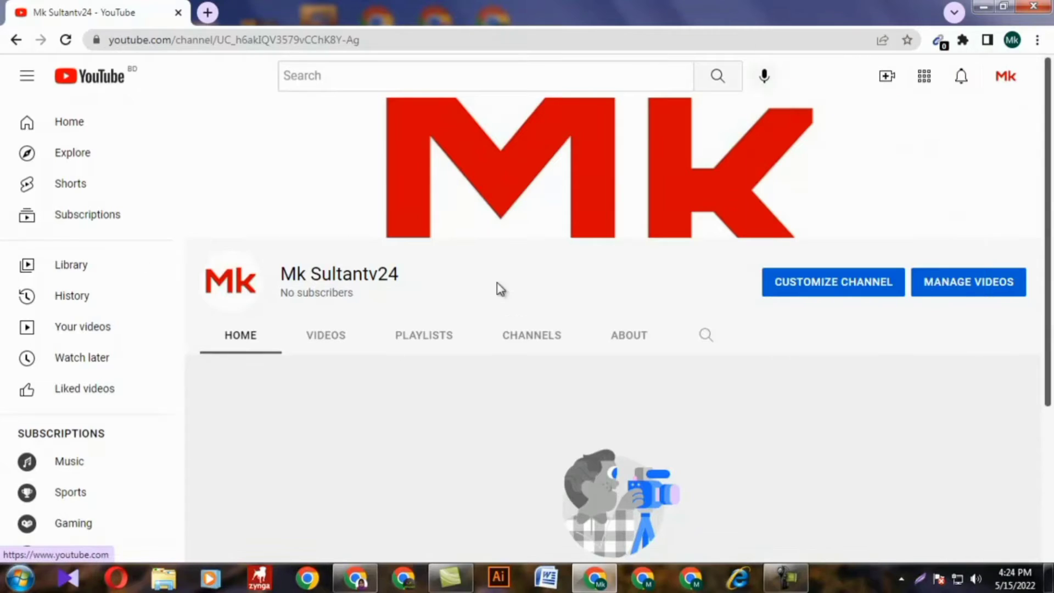
pyautogui.click(1007, 76)
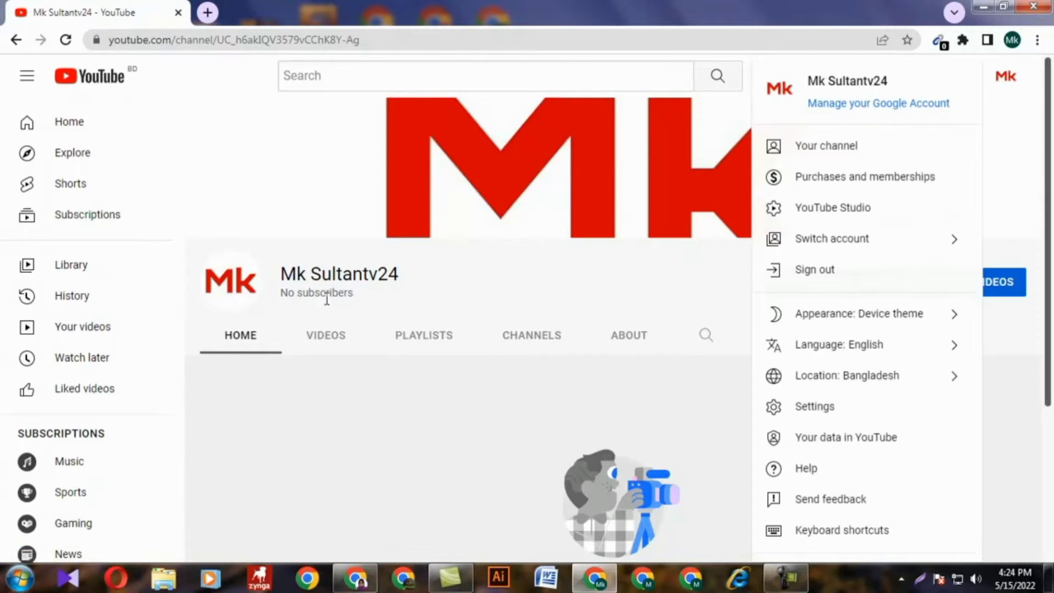
pyautogui.click(489, 261)
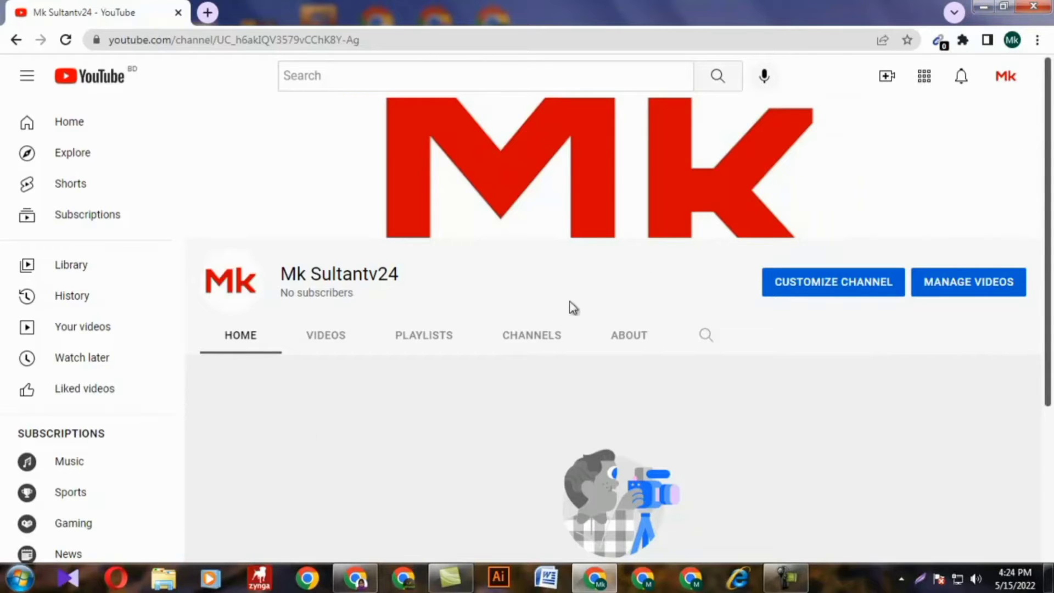
pyautogui.click(1006, 76)
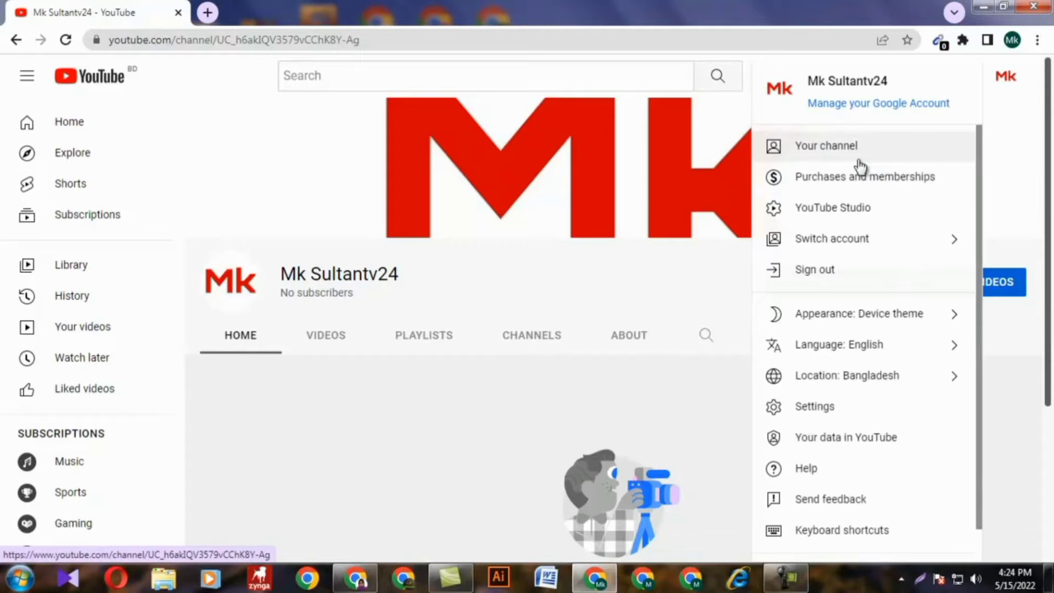
pyautogui.click(569, 275)
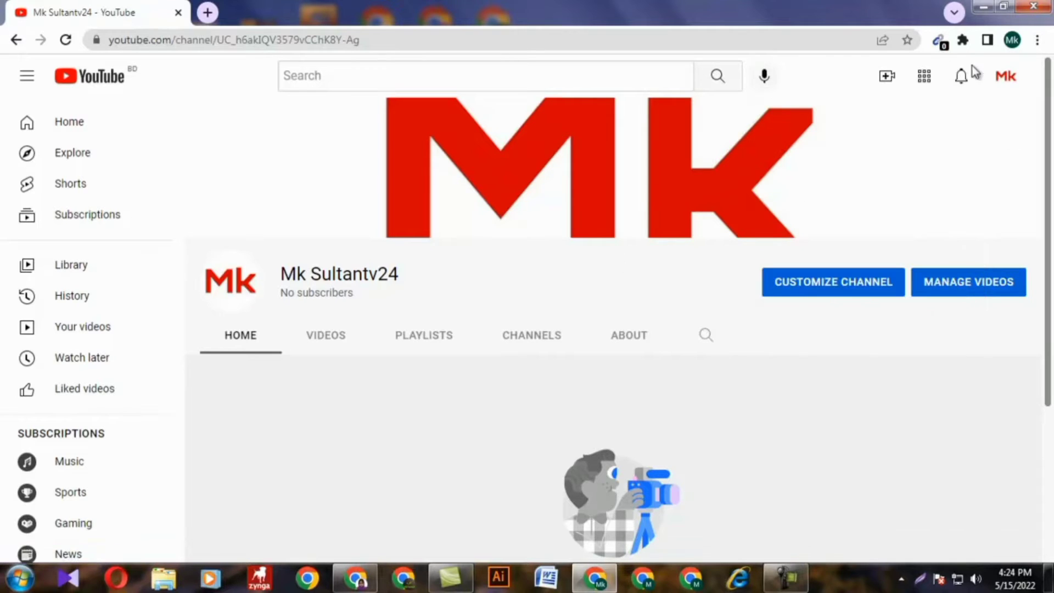
pyautogui.click(1006, 77)
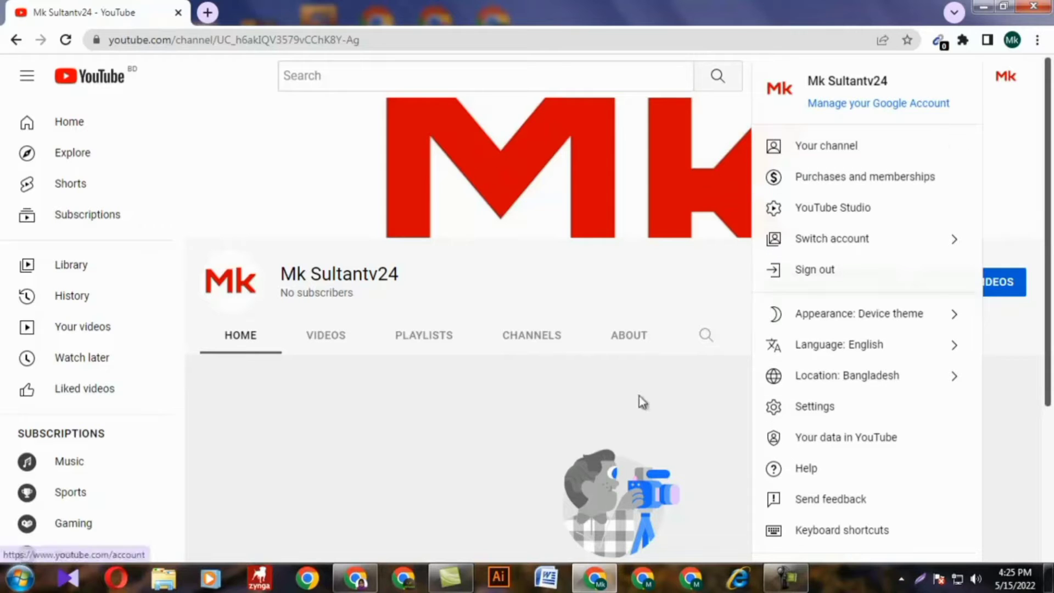
pyautogui.click(776, 406)
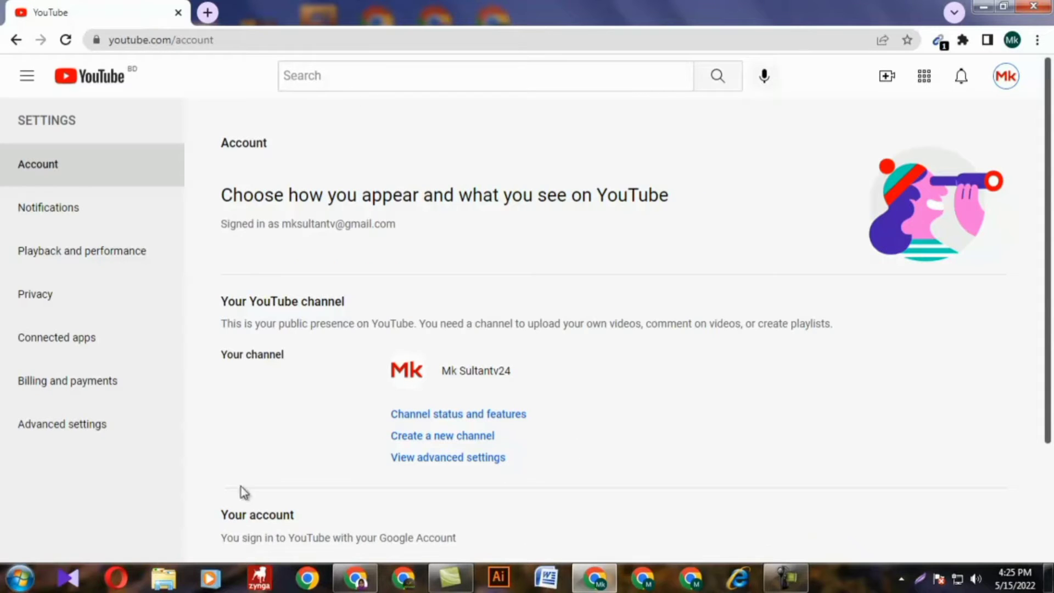
pyautogui.scroll(-2, 413, 447)
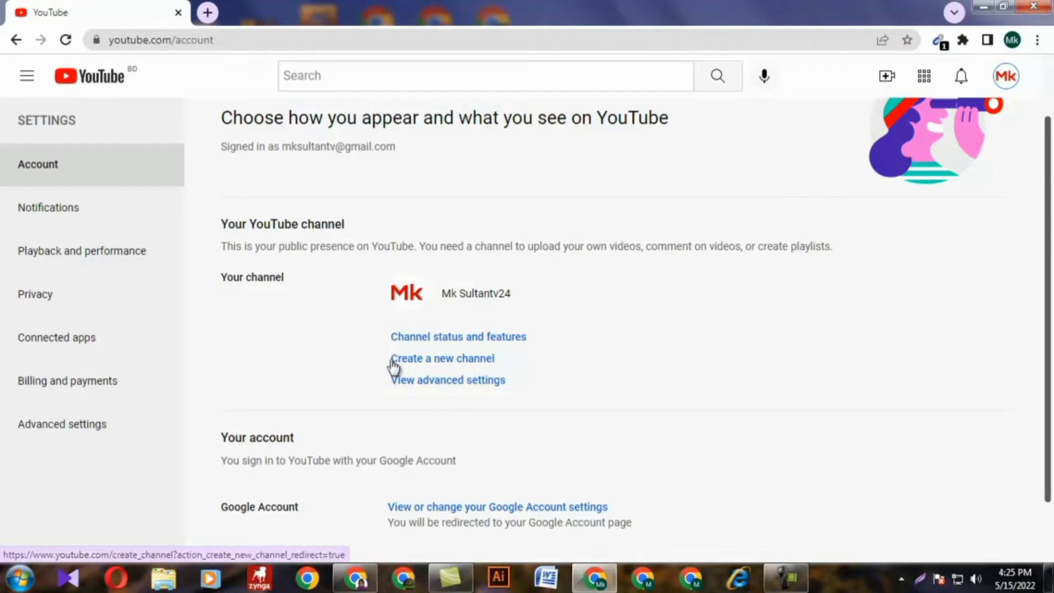
pyautogui.click(459, 363)
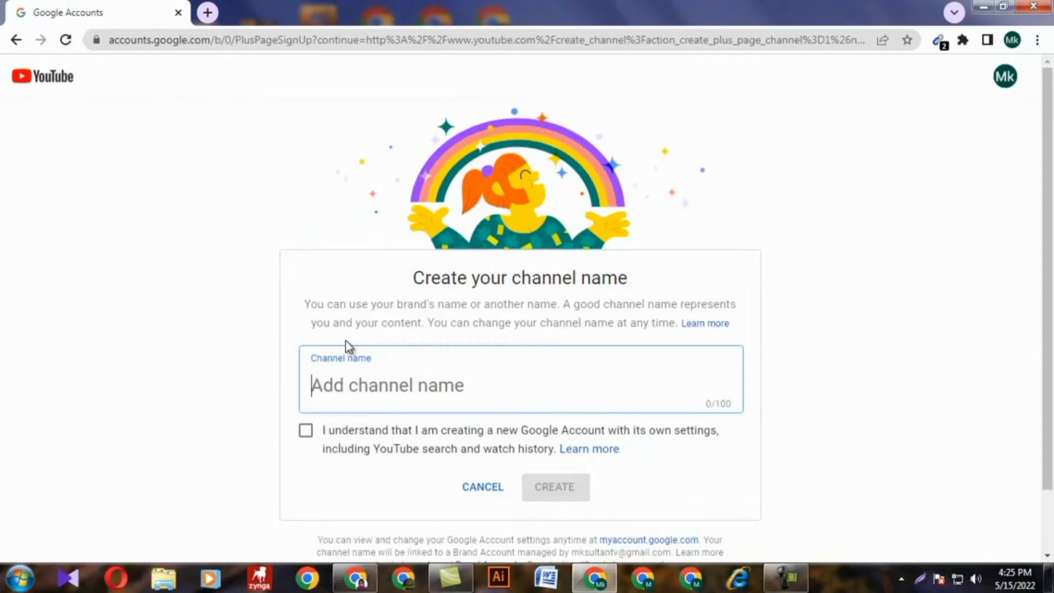
pyautogui.click(410, 387)
# - Copy the title 'MK SULTAN TV' from the YouTube Channel Create doc, then focus the Channel name field
pyautogui.click(355, 578)
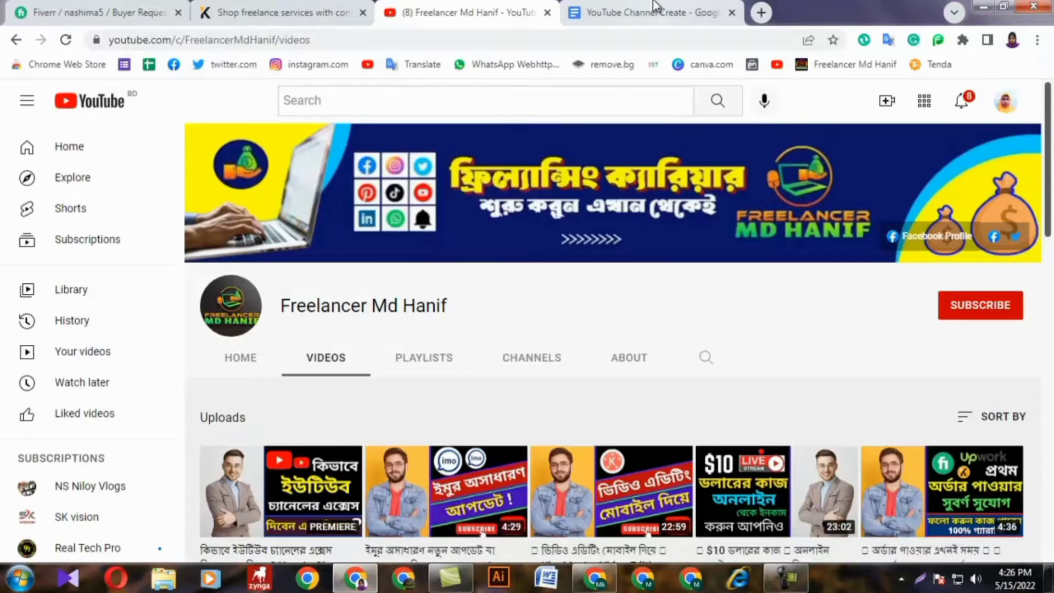
pyautogui.click(654, 6)
pyautogui.scroll(3, 397, 378)
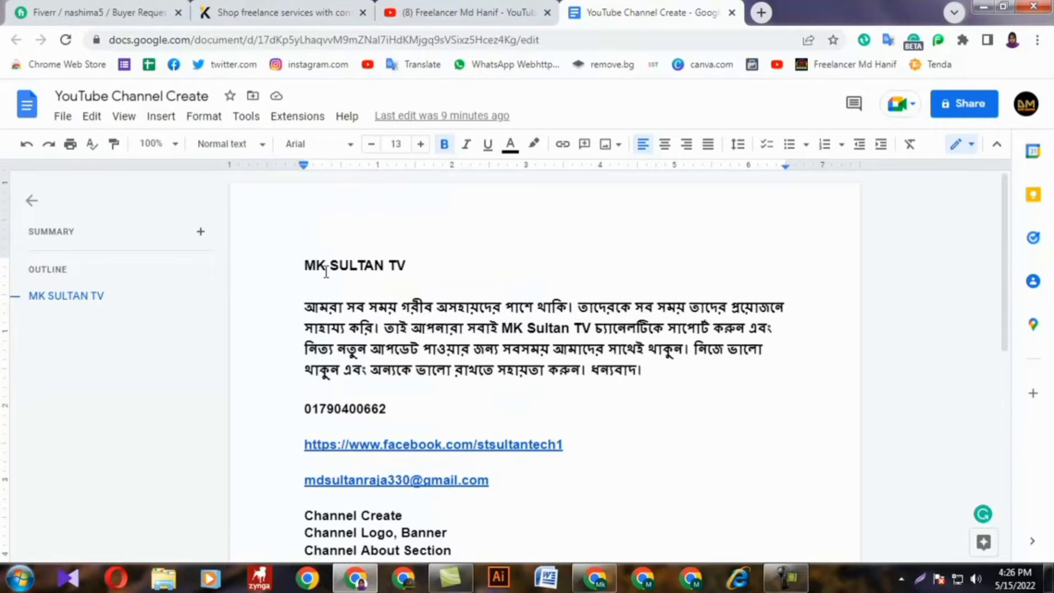
pyautogui.moveTo(416, 263); pyautogui.dragTo(291, 262)
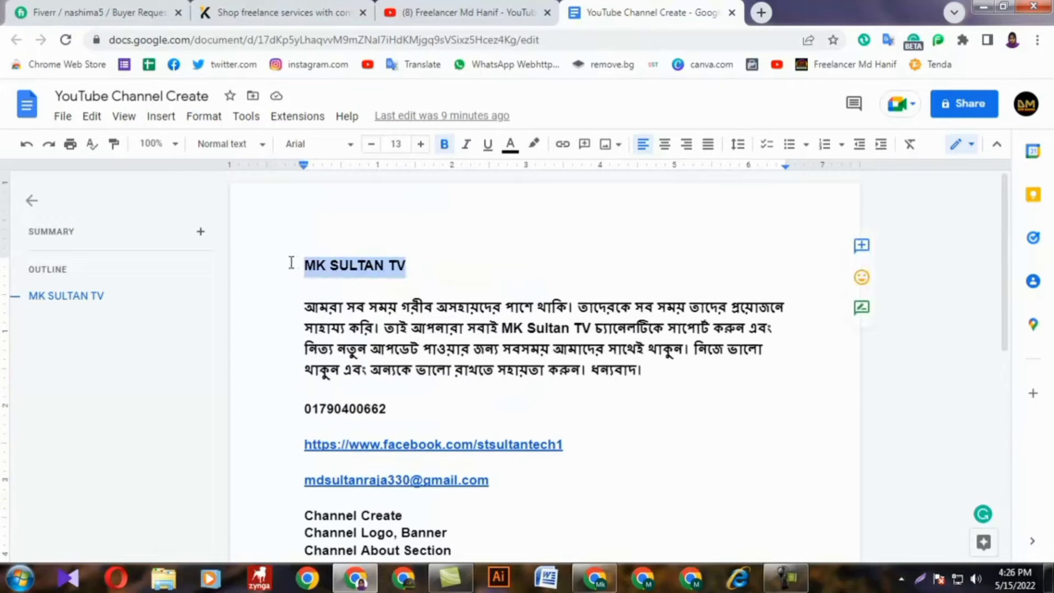
pyautogui.moveTo(408, 266); pyautogui.dragTo(305, 267)
pyautogui.rightClick(350, 269)
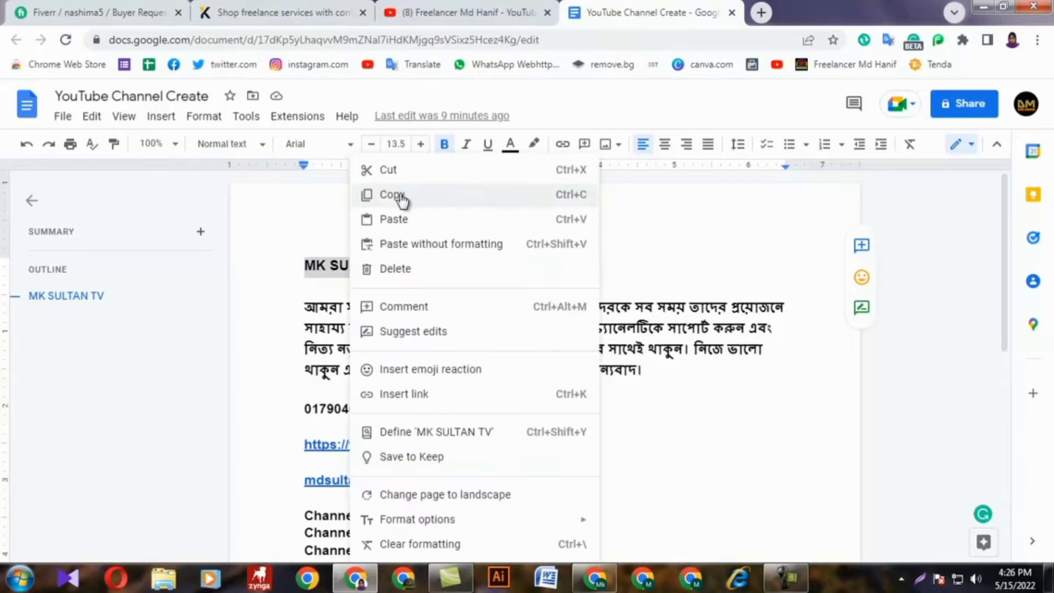
pyautogui.click(393, 194)
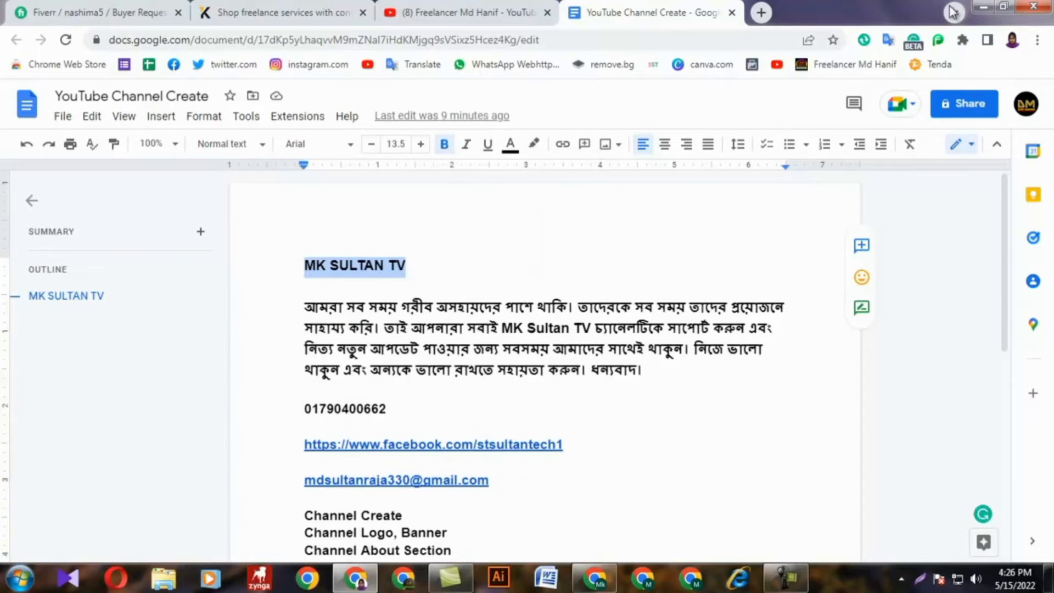
pyautogui.click(983, 7)
pyautogui.click(360, 380)
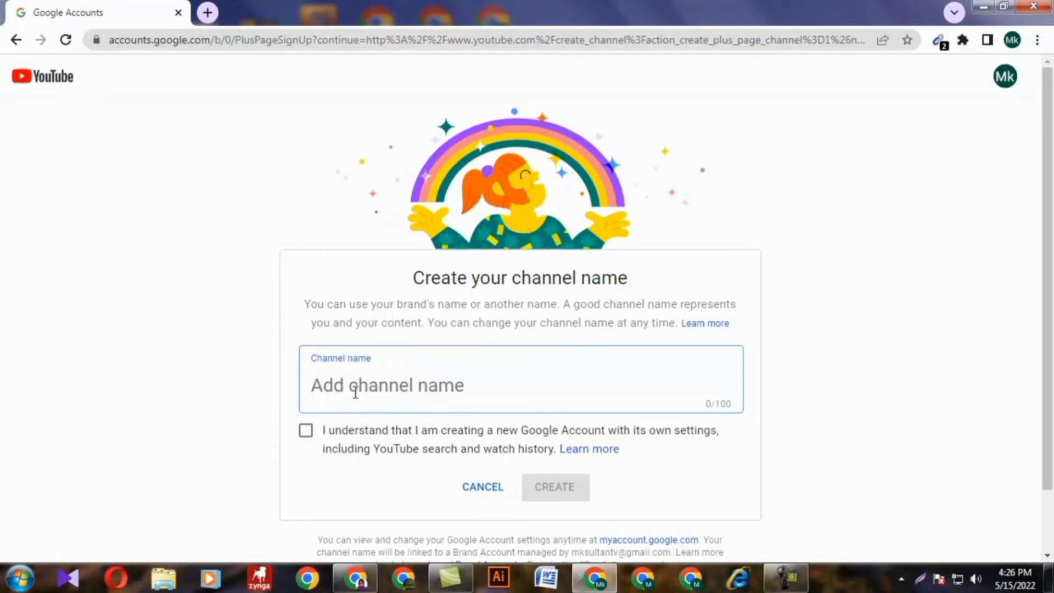
# - Paste 'MK SULTAN TV' into the Channel name field
pyautogui.hotkey('ctrl', 'v')
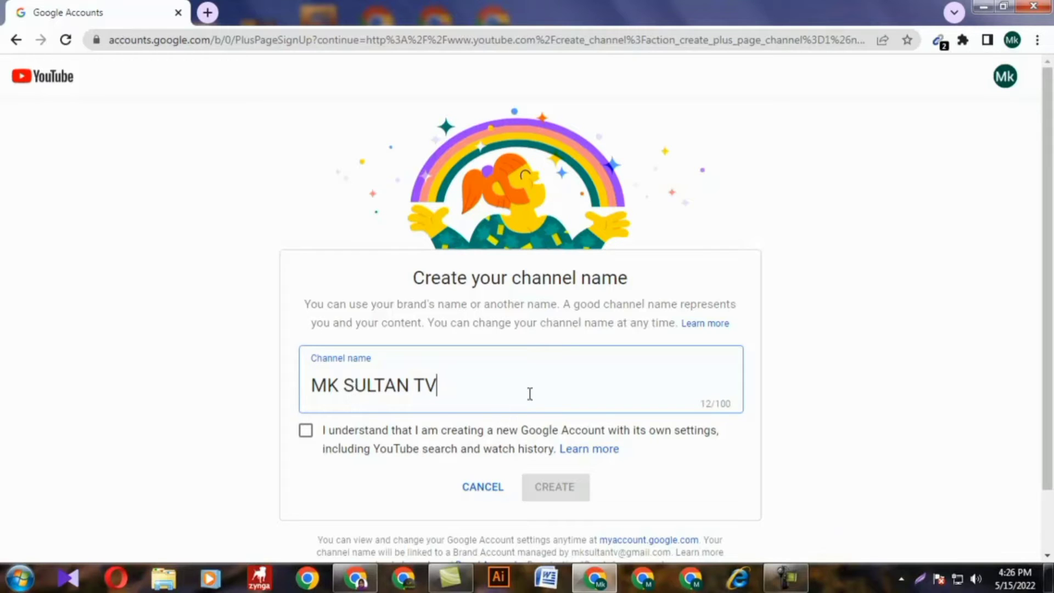
pyautogui.moveTo(434, 384); pyautogui.dragTo(187, 388)
pyautogui.click(194, 279)
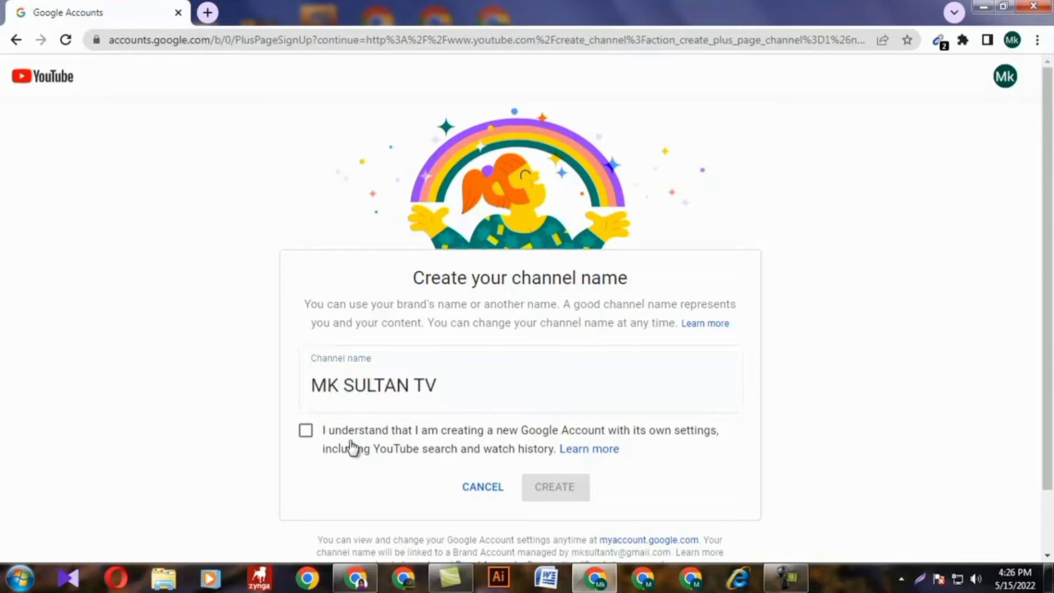
pyautogui.click(445, 394)
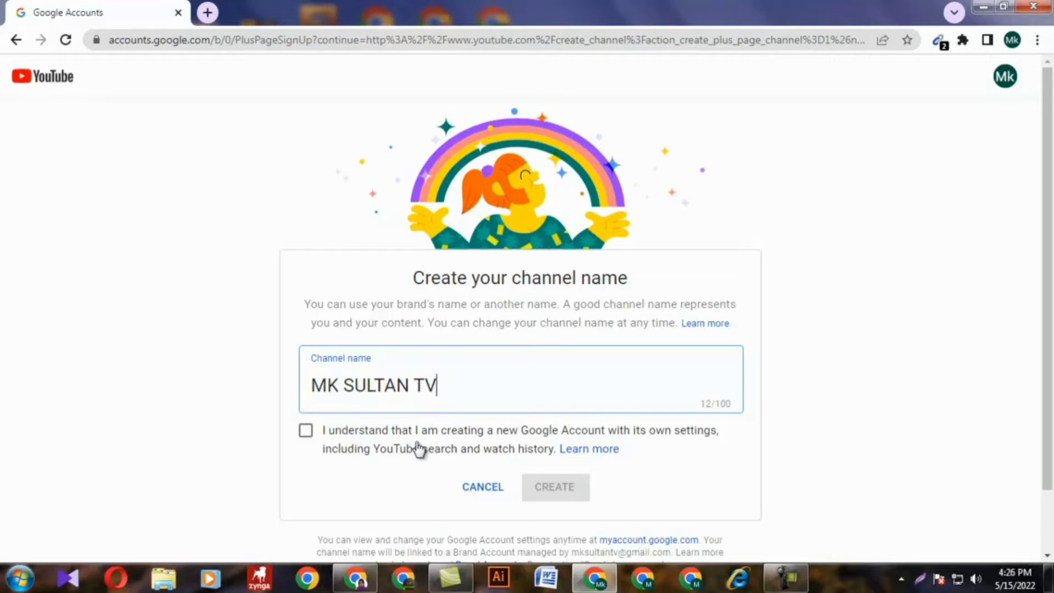
pyautogui.click(346, 409)
pyautogui.tripleClick(475, 389)
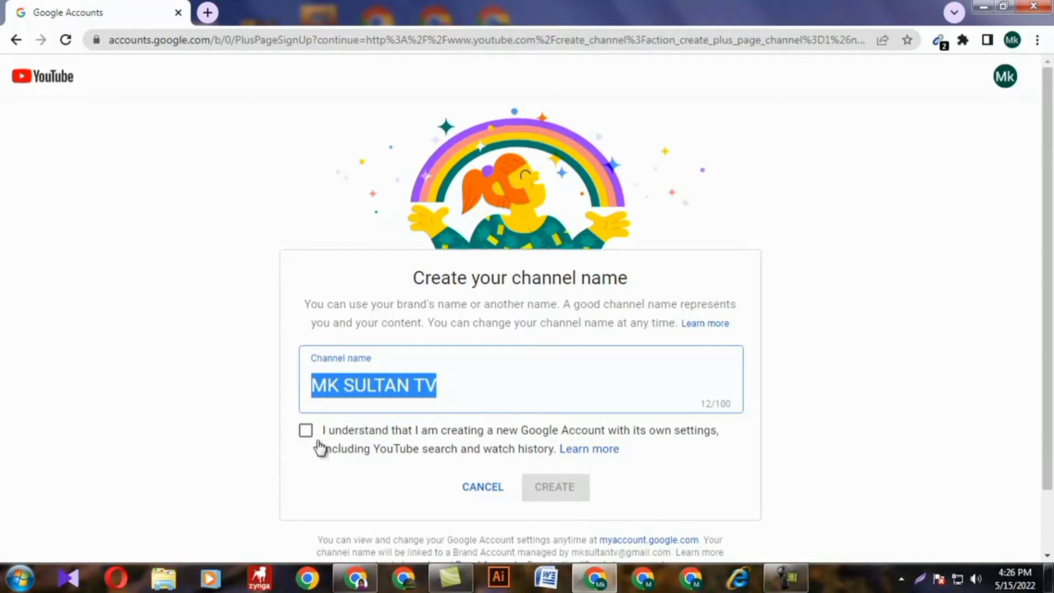
pyautogui.click(220, 438)
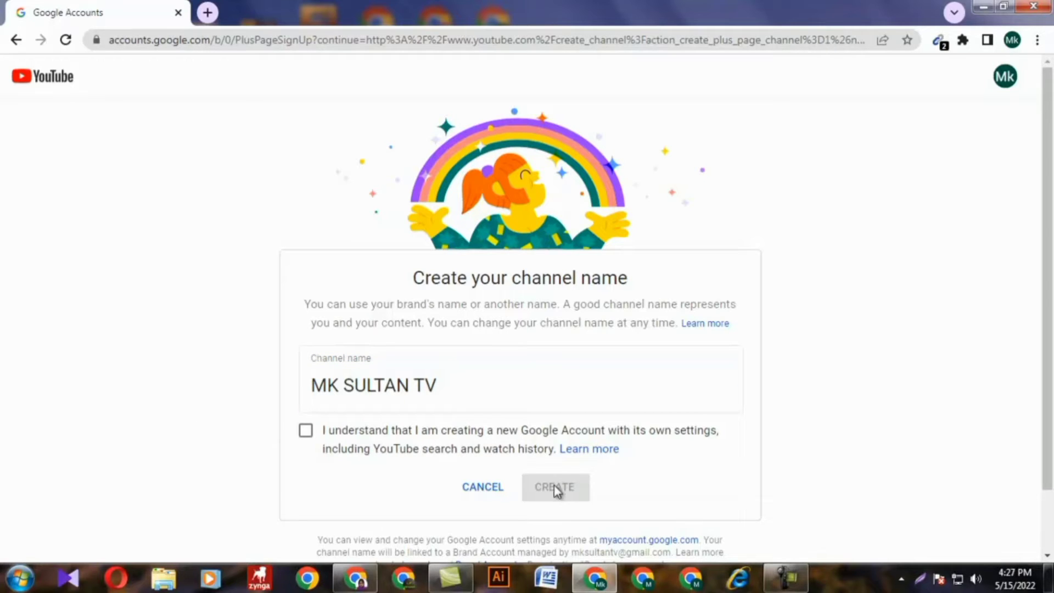
# - Tick the new Google Account acknowledgement and create the MK SULTAN TV channel
pyautogui.click(305, 432)
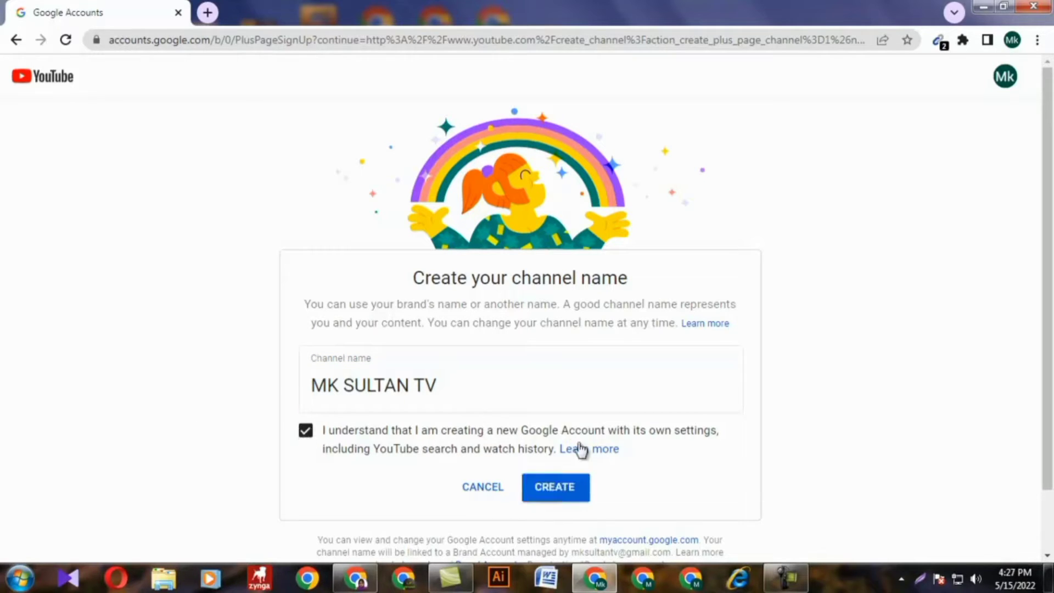
pyautogui.click(313, 440)
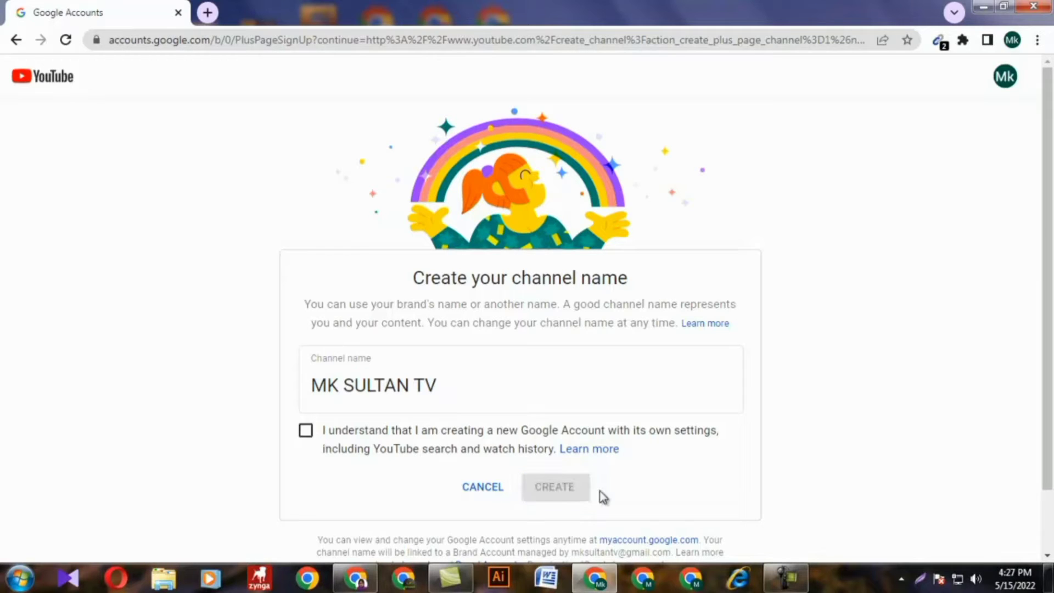
pyautogui.click(307, 434)
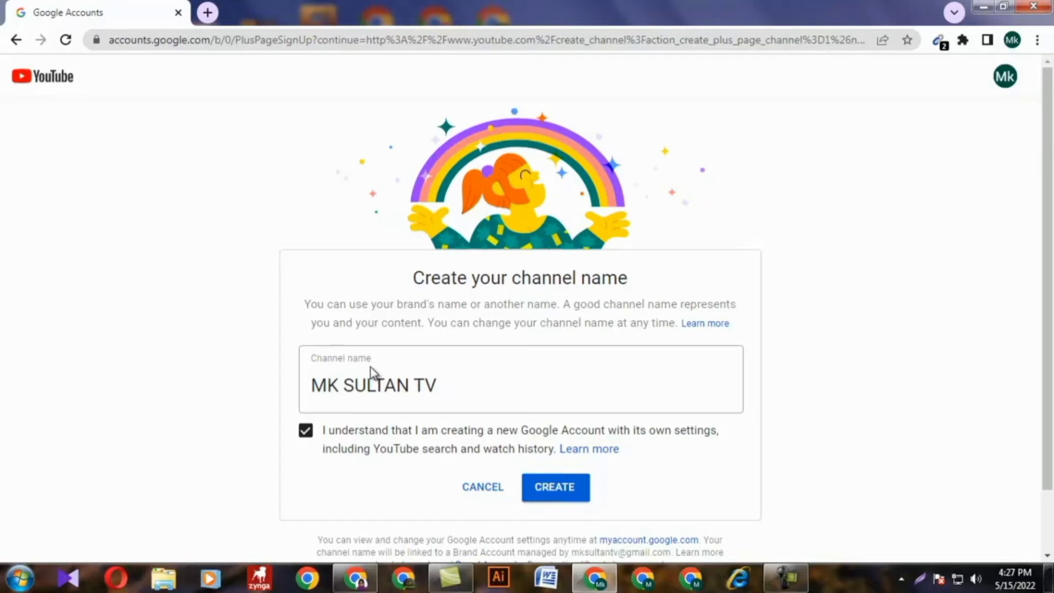
pyautogui.moveTo(479, 386); pyautogui.dragTo(301, 390)
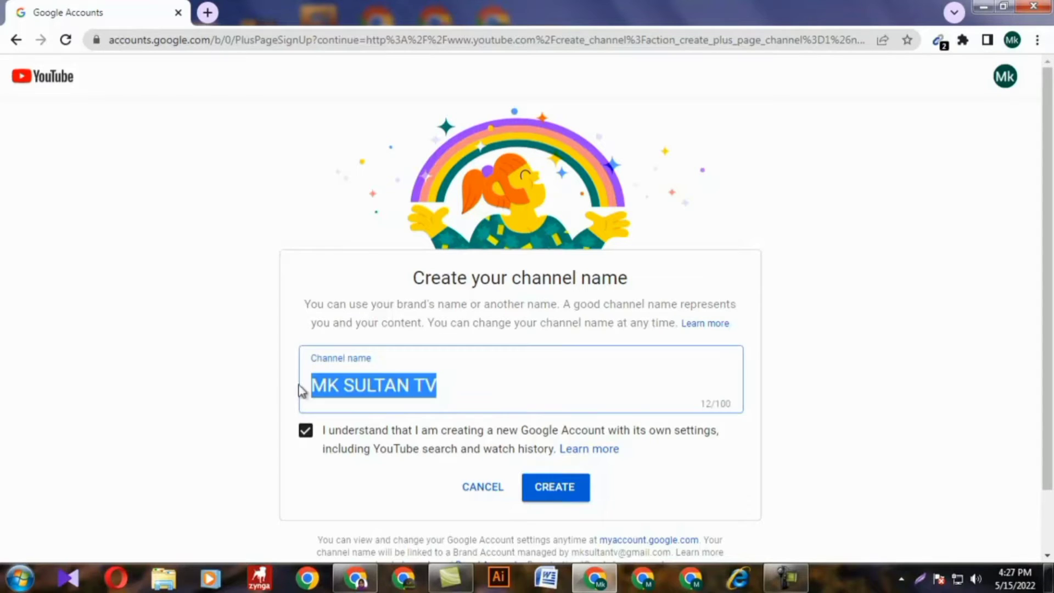
pyautogui.click(273, 320)
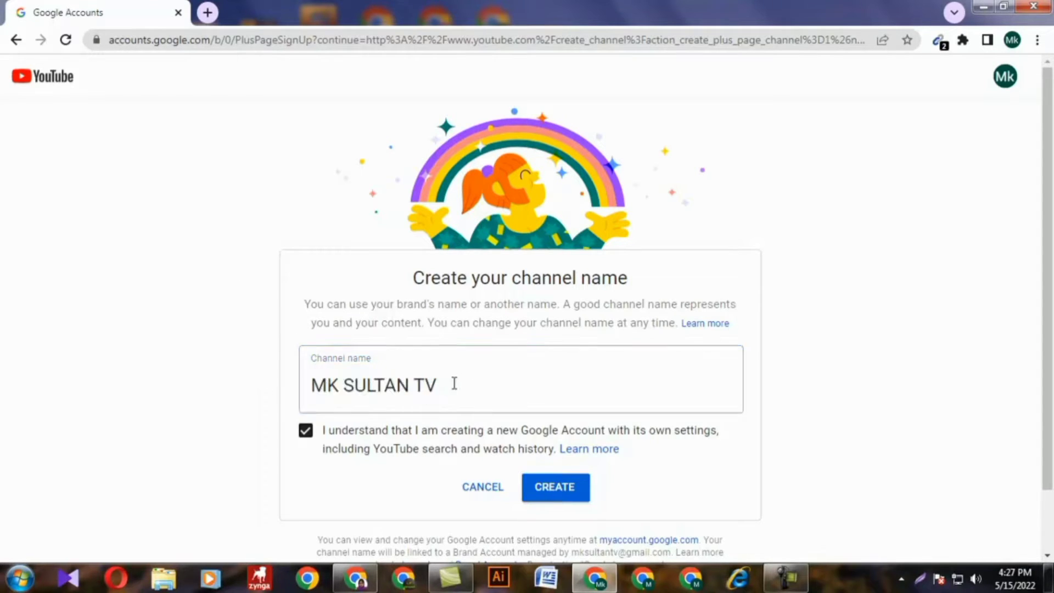
pyautogui.moveTo(454, 383); pyautogui.dragTo(301, 381)
pyautogui.click(247, 352)
pyautogui.click(307, 436)
pyautogui.click(309, 439)
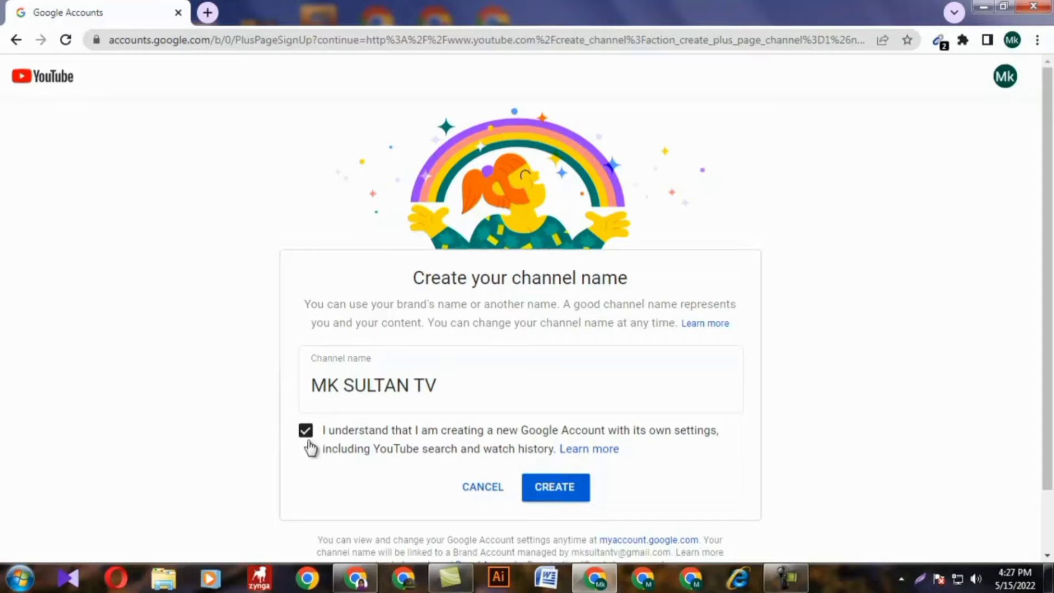
pyautogui.click(557, 489)
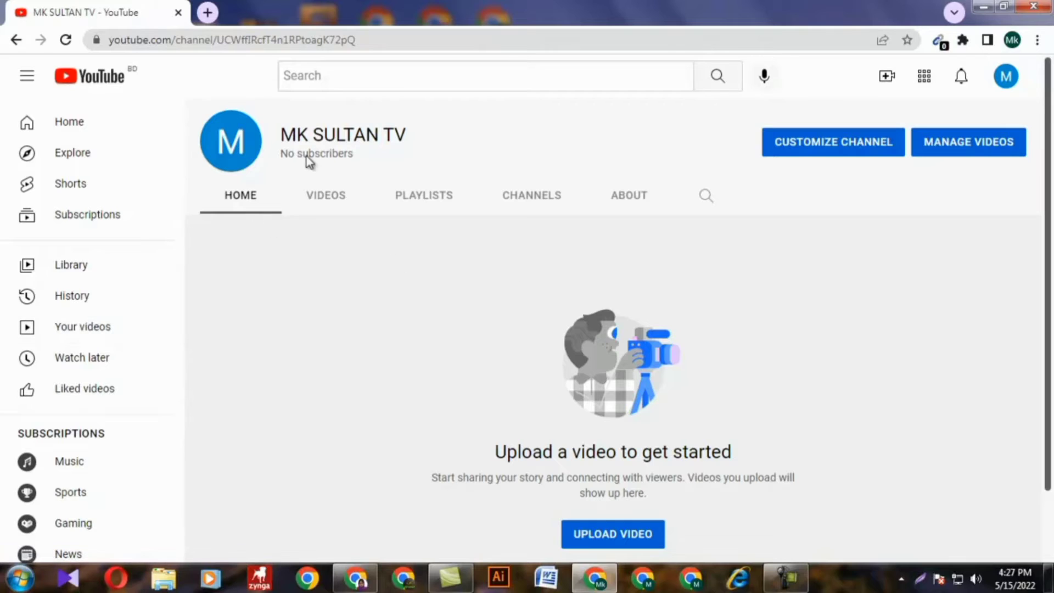
# - Review the new MK SULTAN TV channel page with its name and zero subscribers
pyautogui.moveTo(409, 135); pyautogui.dragTo(283, 136)
pyautogui.click(477, 143)
pyautogui.moveTo(441, 160); pyautogui.dragTo(178, 262)
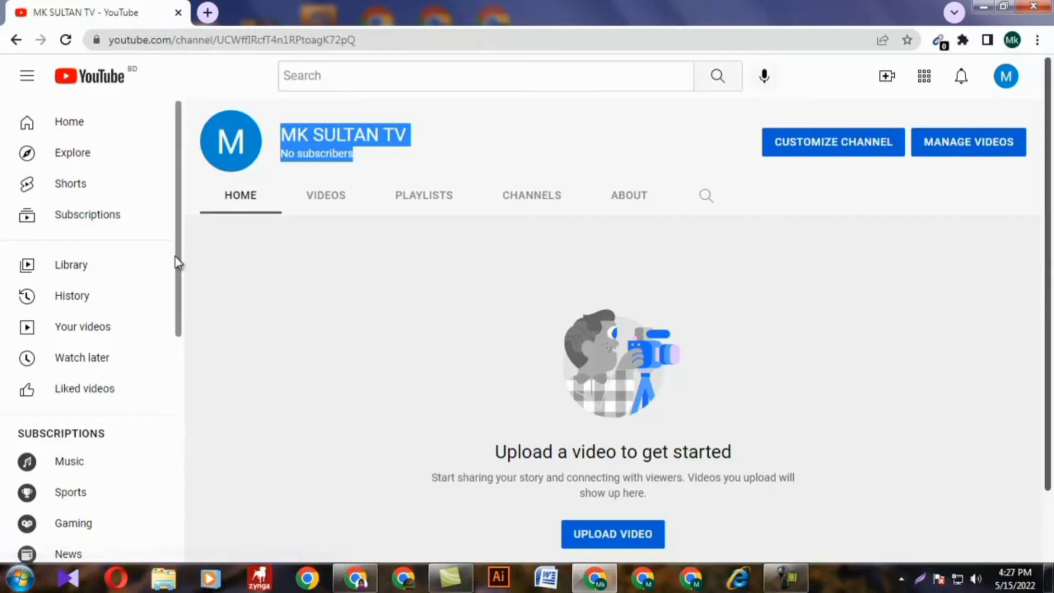
pyautogui.click(515, 144)
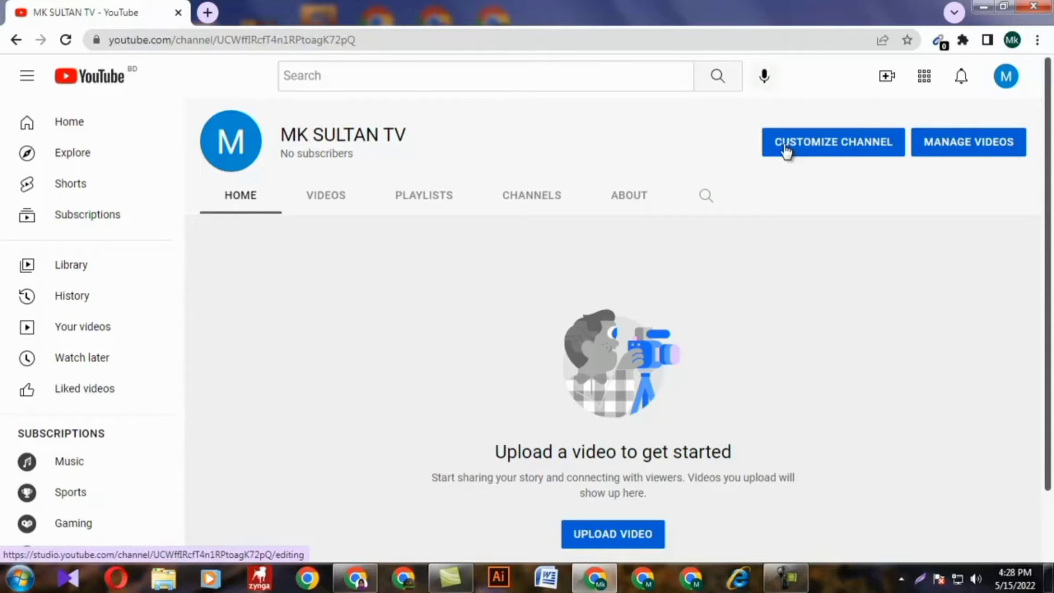
# - Open Channel customization in YouTube Studio and dismiss the welcome message
pyautogui.click(833, 146)
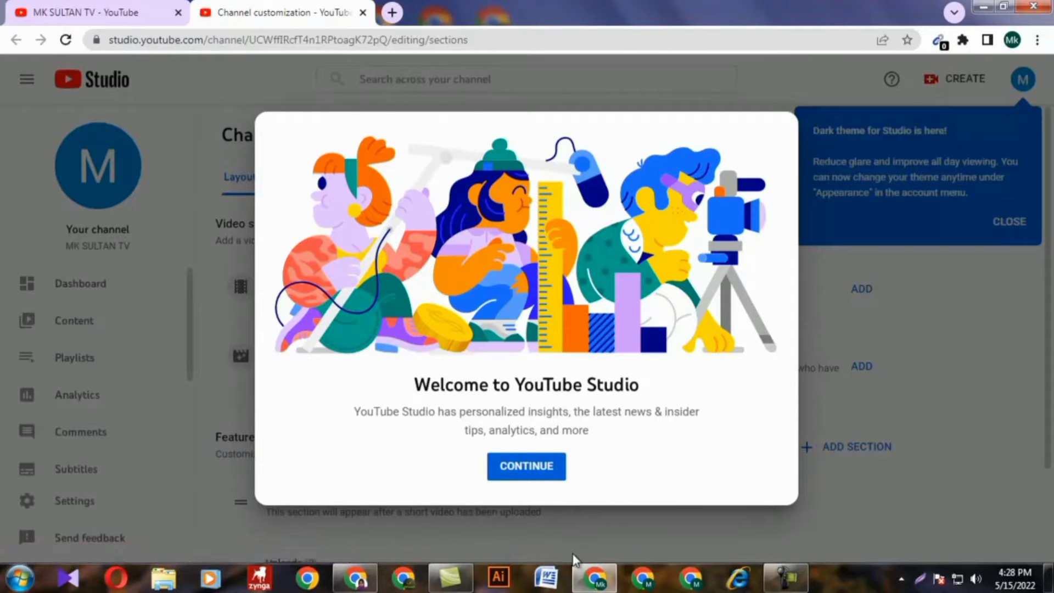
pyautogui.click(527, 466)
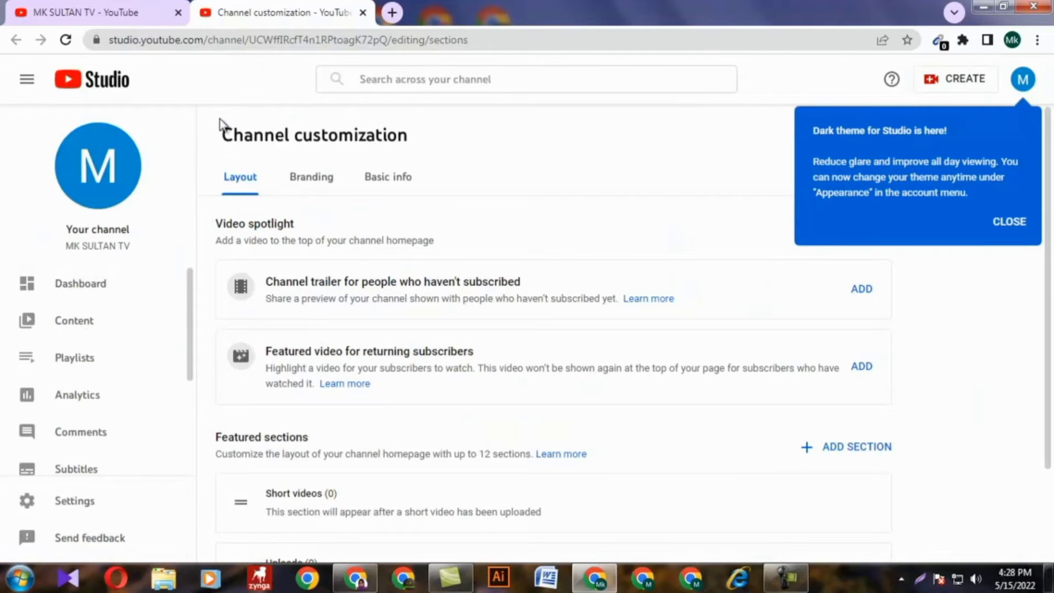
pyautogui.moveTo(220, 122); pyautogui.dragTo(420, 144)
pyautogui.click(471, 157)
pyautogui.scroll(-3, 31, 423)
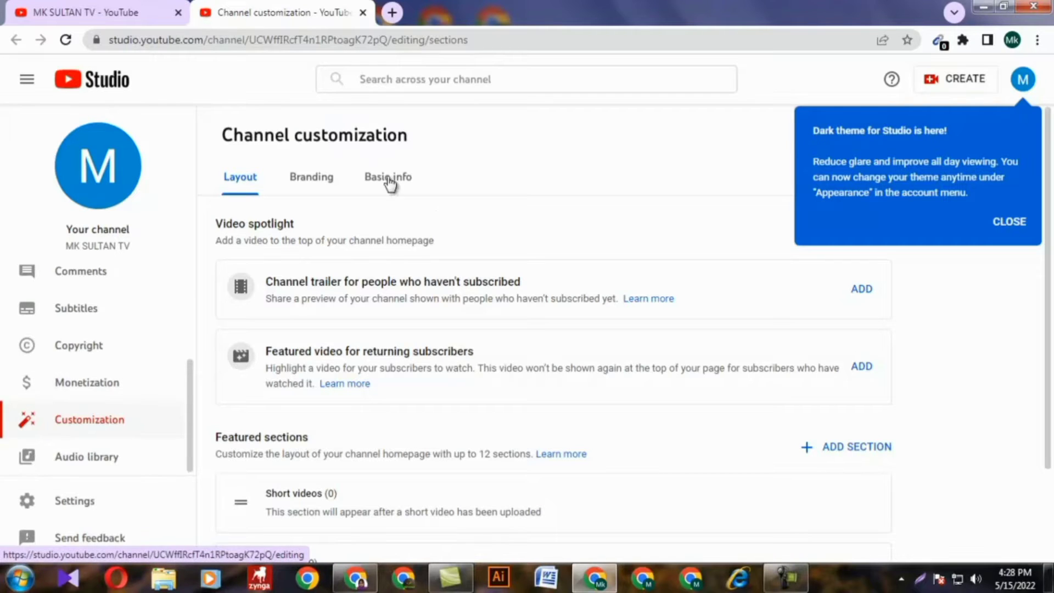
pyautogui.moveTo(221, 127); pyautogui.dragTo(521, 158)
pyautogui.click(593, 159)
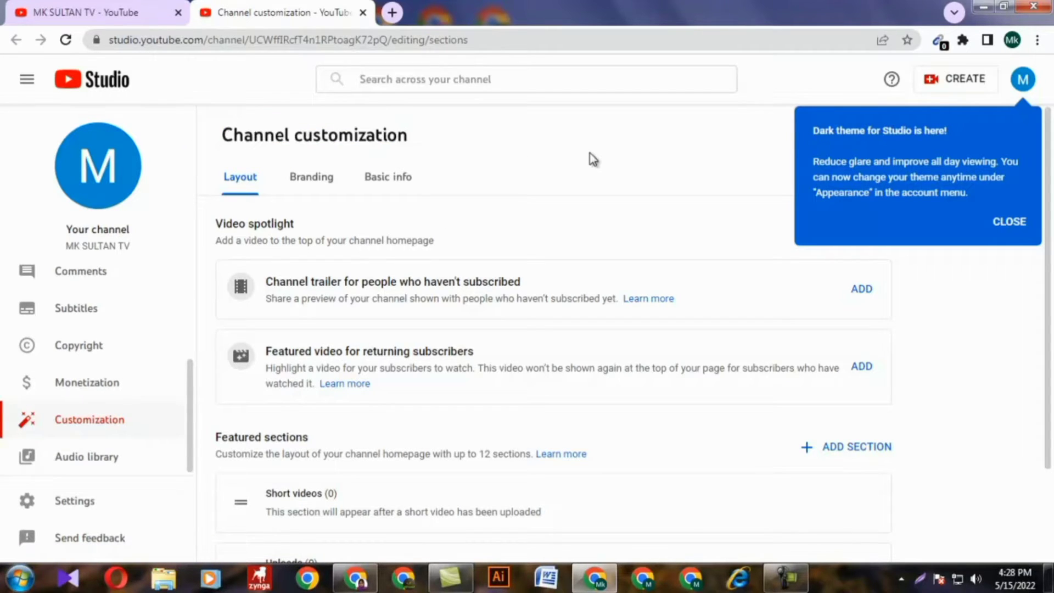
# - Close the dark-theme and tip popups, preview the public channel, then return to customization
pyautogui.click(1014, 225)
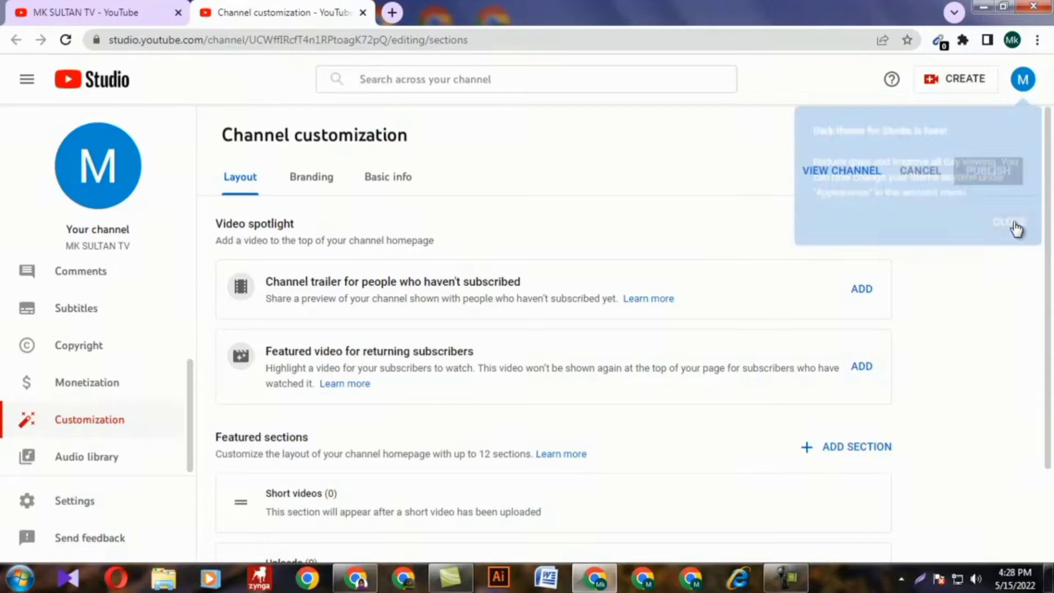
pyautogui.click(420, 464)
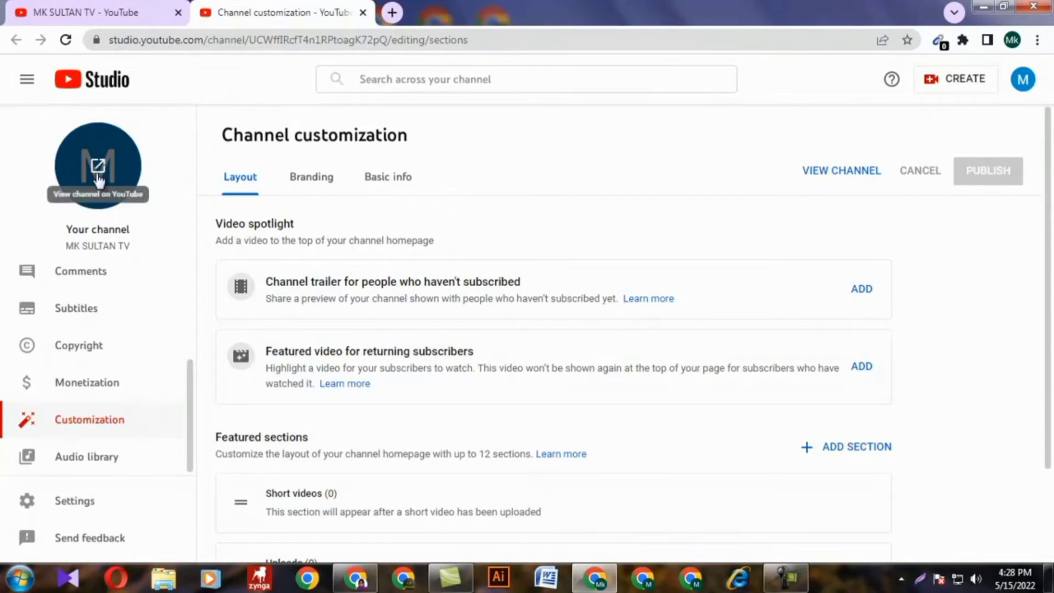
pyautogui.click(99, 3)
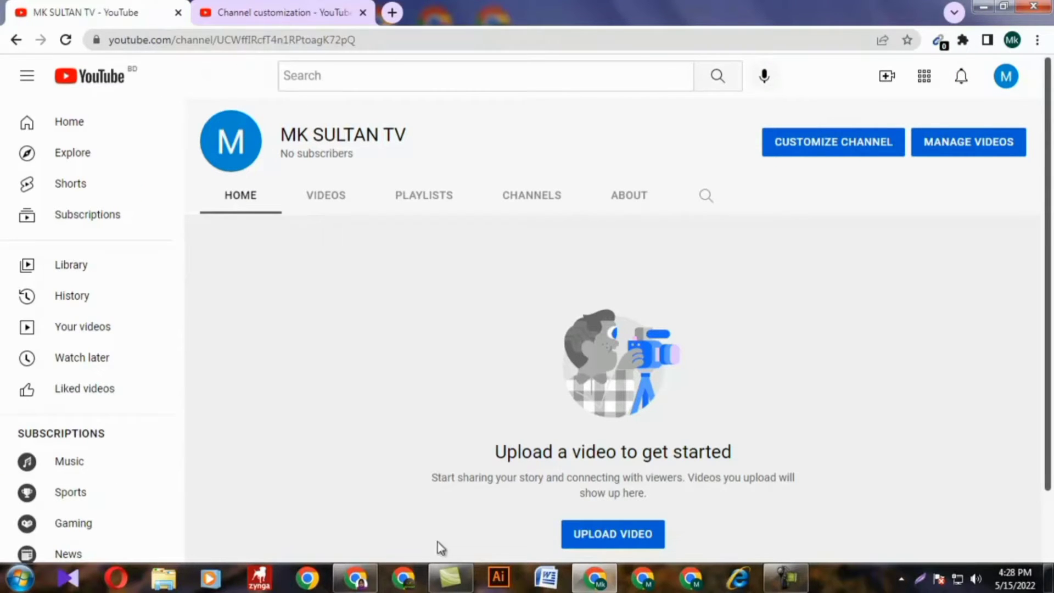
pyautogui.click(275, 2)
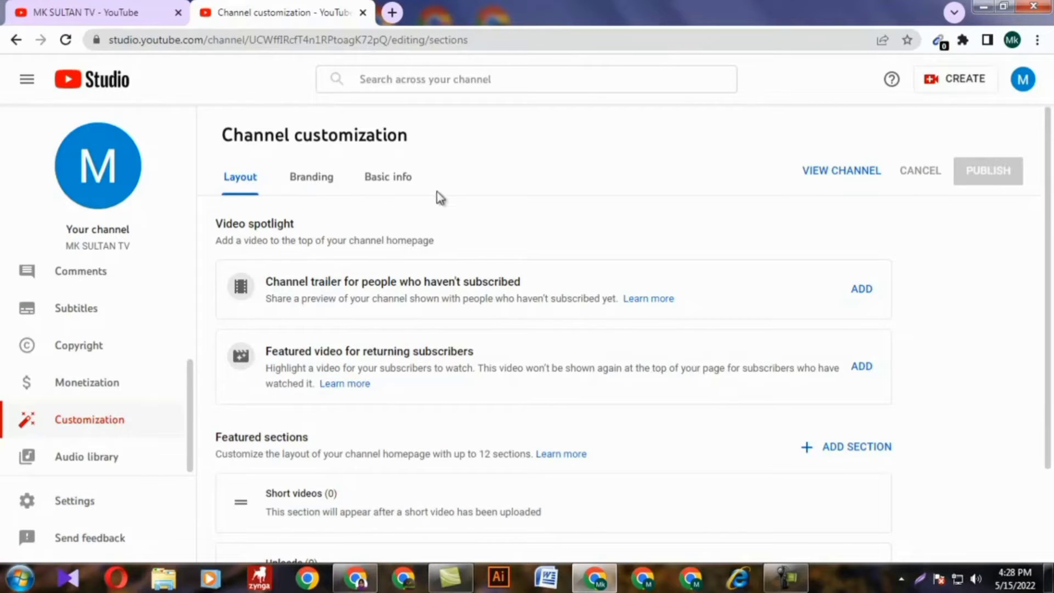
# - Switch to the Branding tab and look over its Picture, Banner image and watermark sections
pyautogui.click(312, 184)
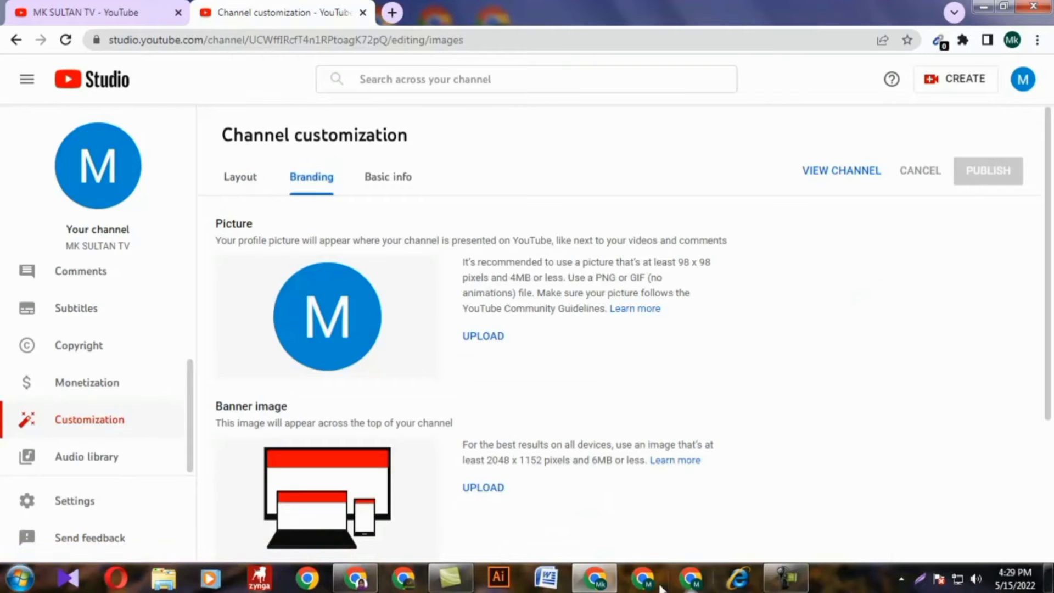
pyautogui.scroll(-4, 456, 351)
pyautogui.scroll(4, 337, 346)
pyautogui.scroll(-4, 274, 428)
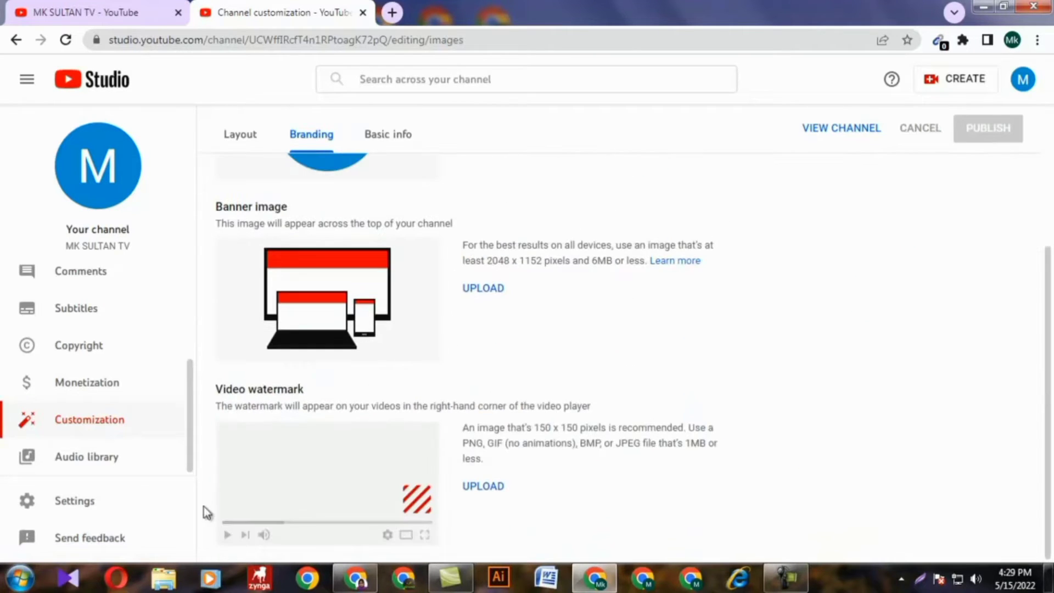
pyautogui.scroll(4, 417, 307)
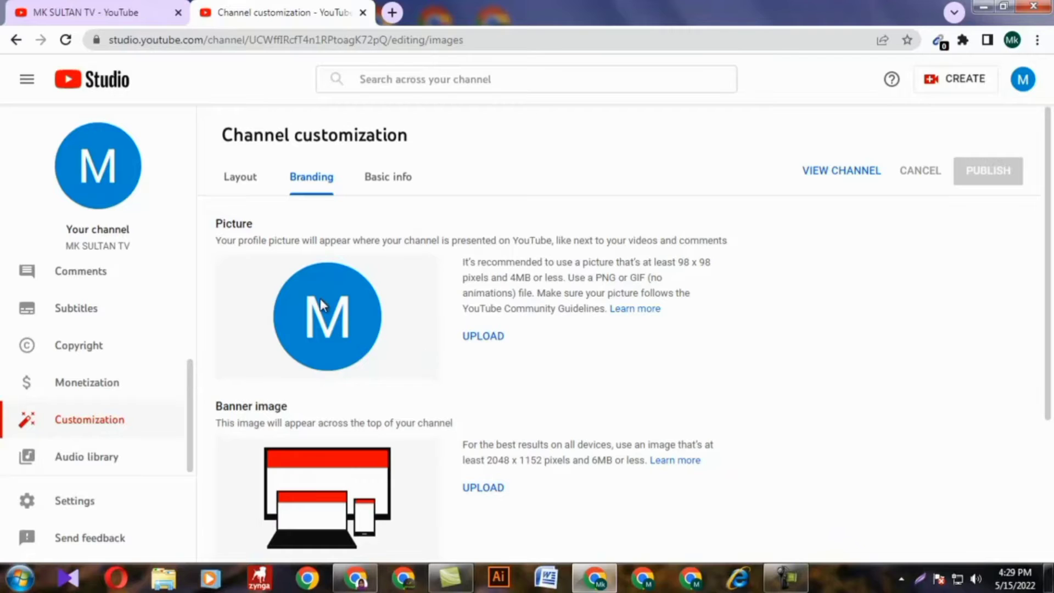
pyautogui.scroll(-3, 321, 298)
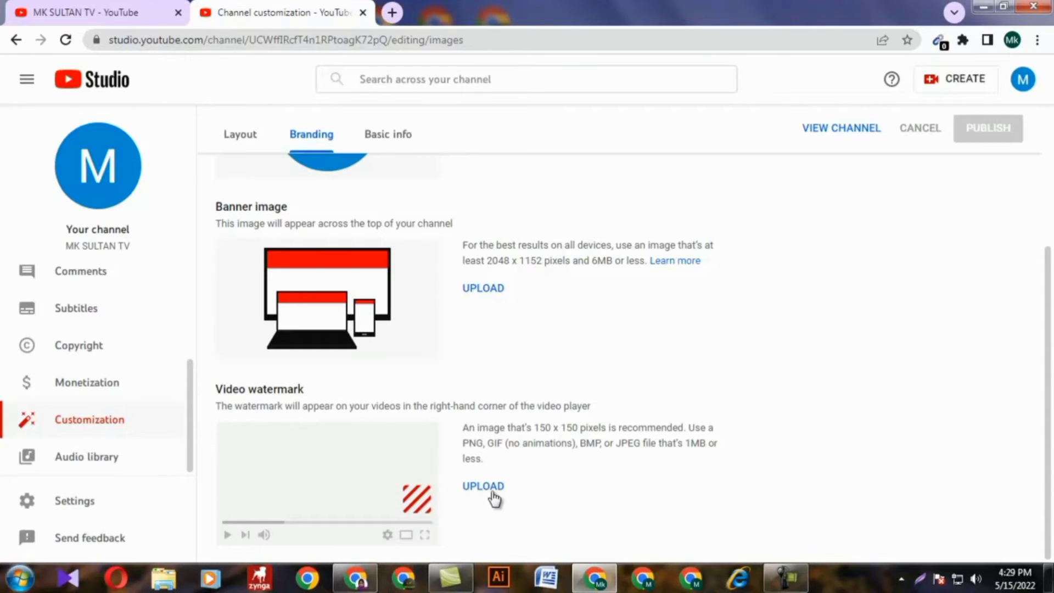
pyautogui.scroll(1, 487, 446)
pyautogui.scroll(4, 487, 445)
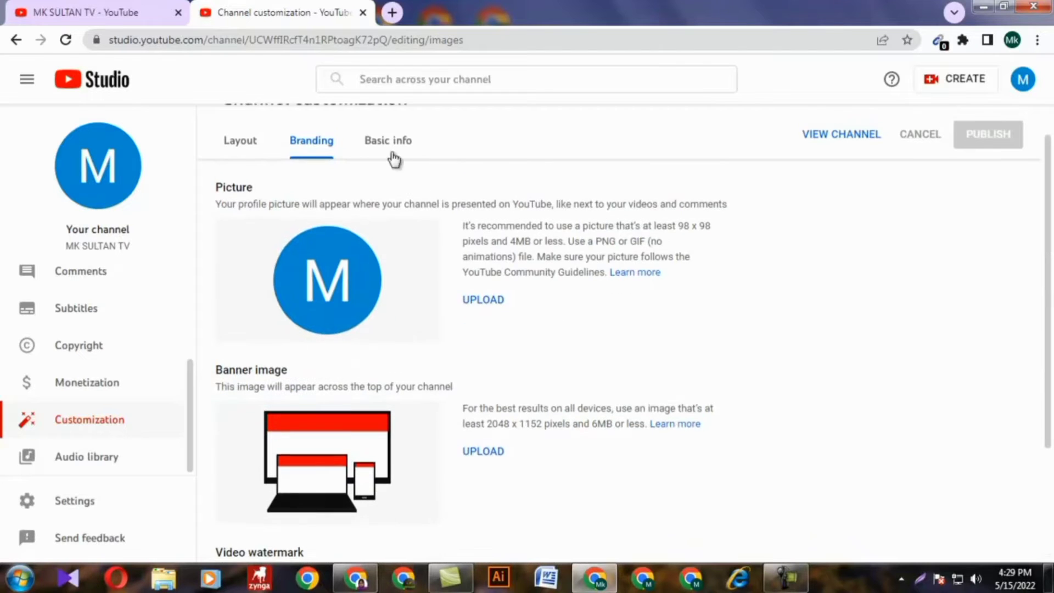
pyautogui.moveTo(215, 225); pyautogui.dragTo(269, 228)
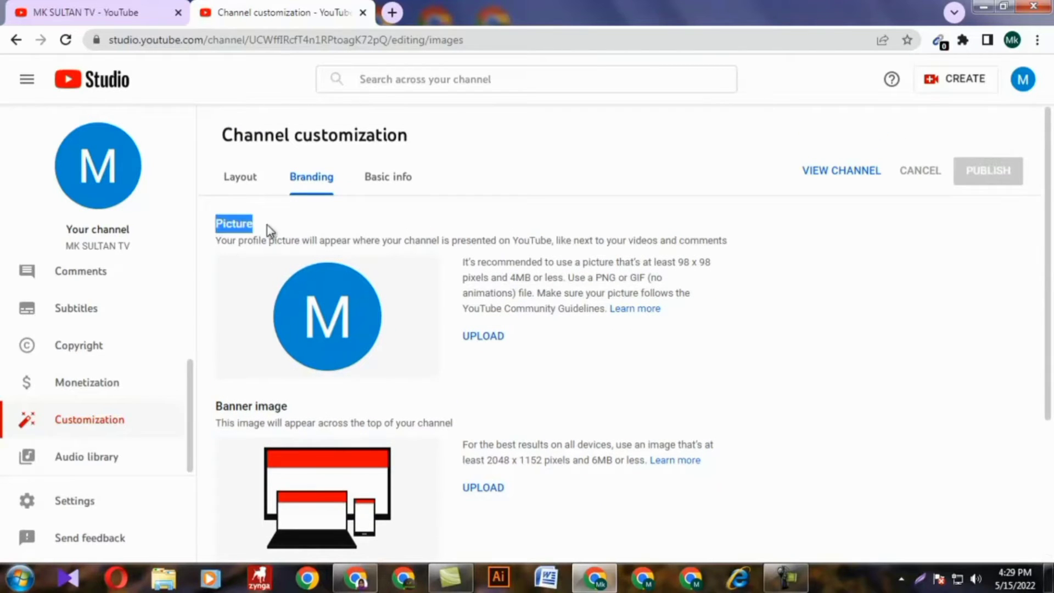
pyautogui.click(706, 389)
pyautogui.moveTo(706, 389); pyautogui.dragTo(484, 337)
pyautogui.click(349, 304)
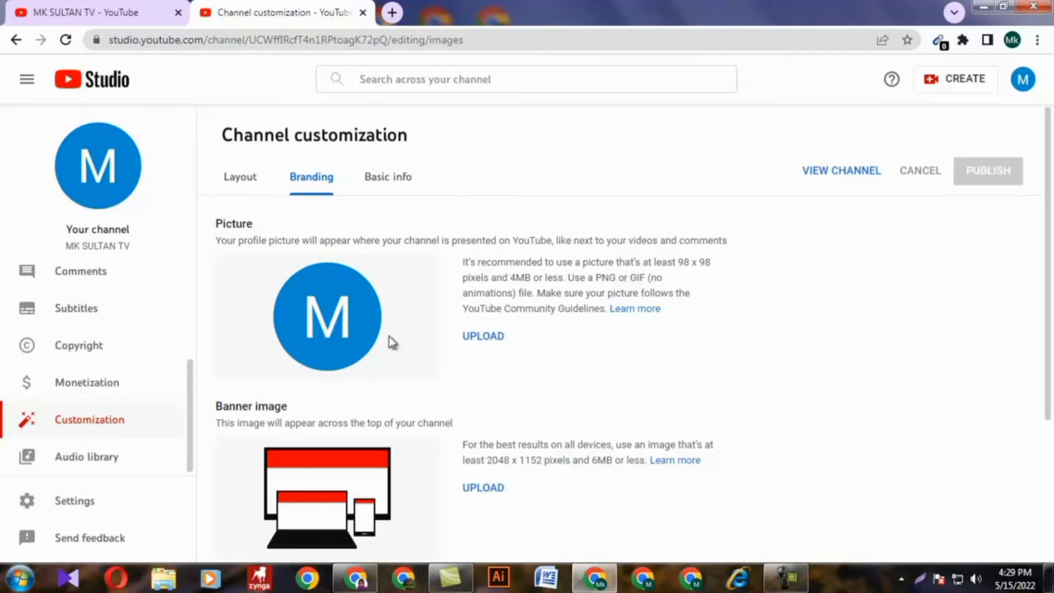
# - Upload the Sultan image as the profile picture and accept the crop
pyautogui.click(489, 337)
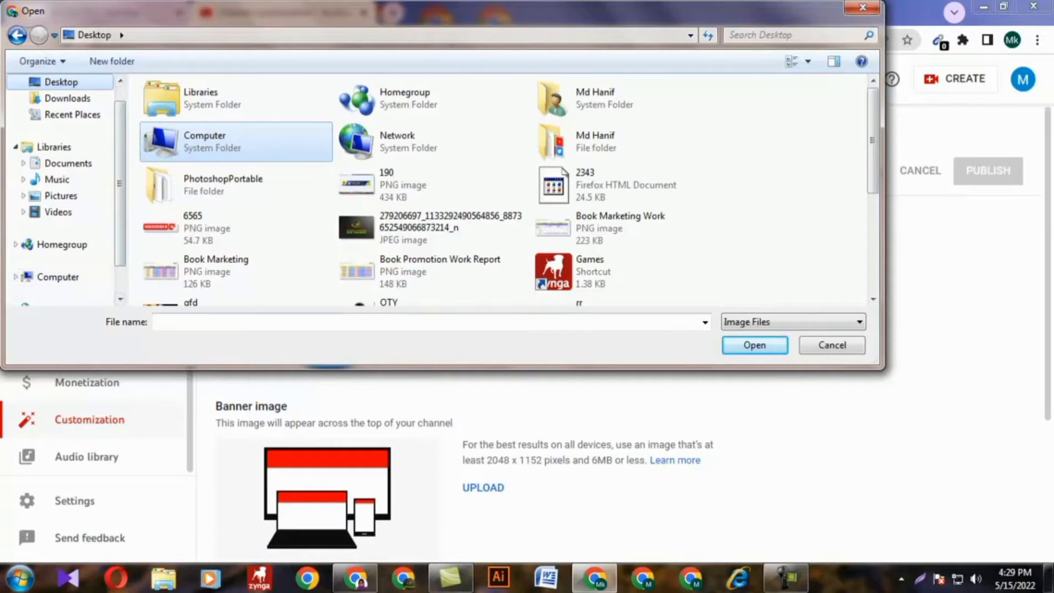
pyautogui.scroll(-3, 878, 180)
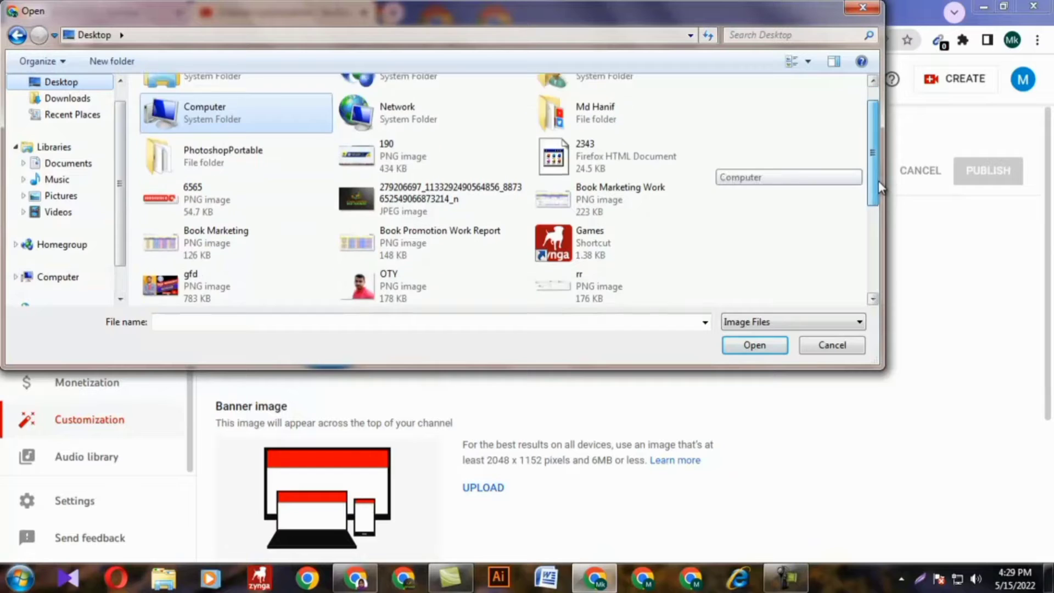
pyautogui.click(638, 229)
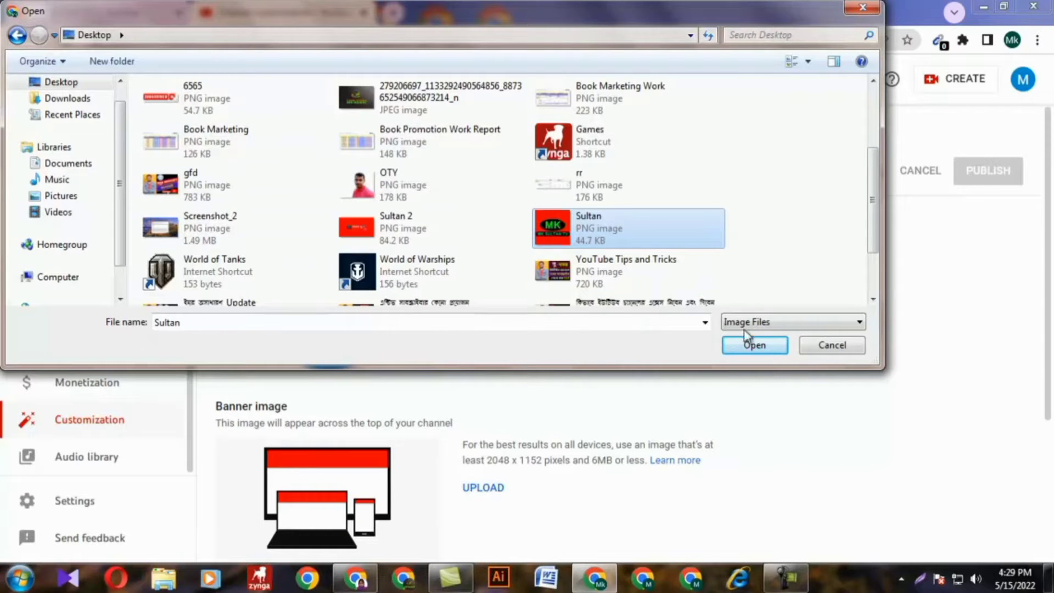
pyautogui.click(755, 346)
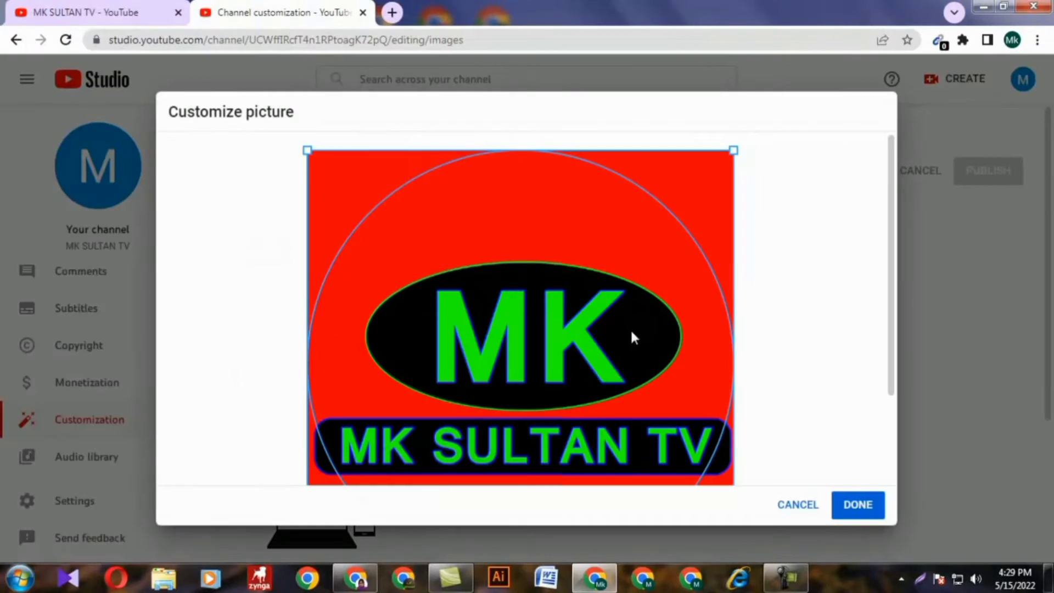
pyautogui.scroll(-2, 632, 336)
pyautogui.scroll(2, 602, 328)
pyautogui.scroll(-2, 384, 307)
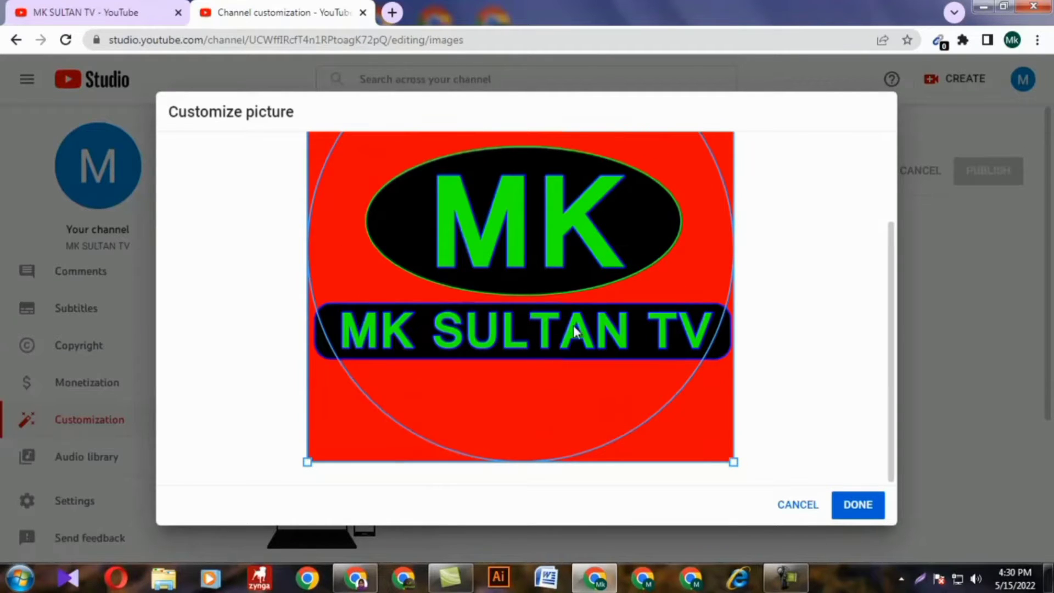
pyautogui.scroll(2, 557, 321)
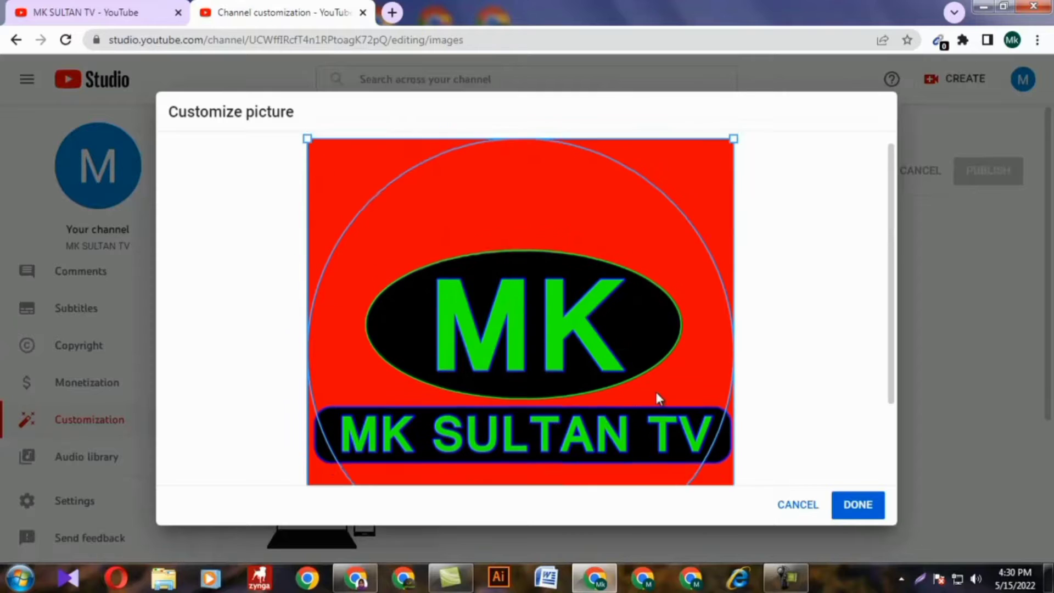
pyautogui.click(869, 513)
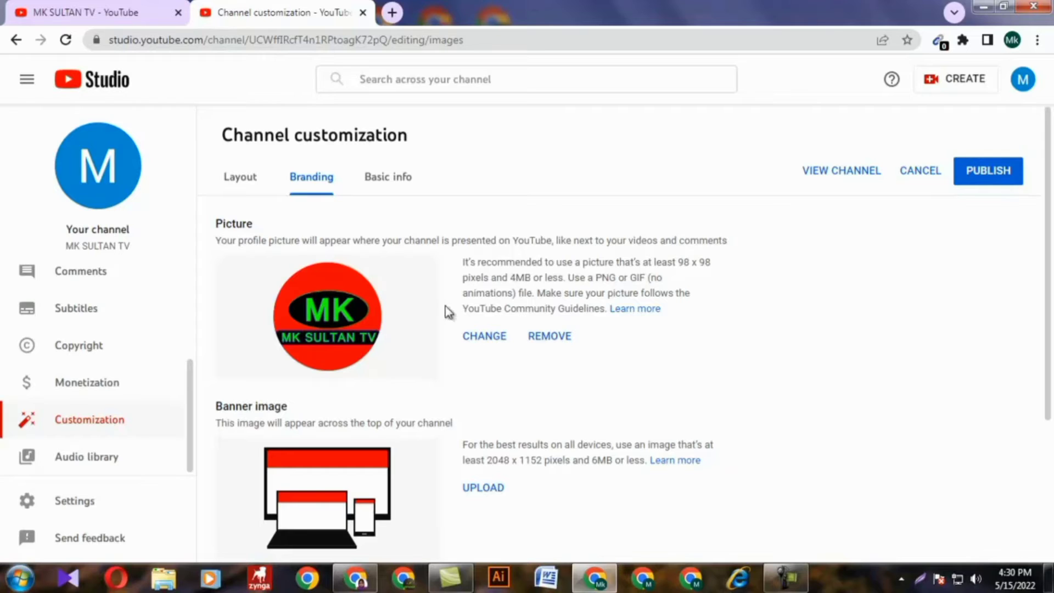
# - Upload Sultan 2 from the Desktop as the banner image
pyautogui.scroll(-2, 383, 393)
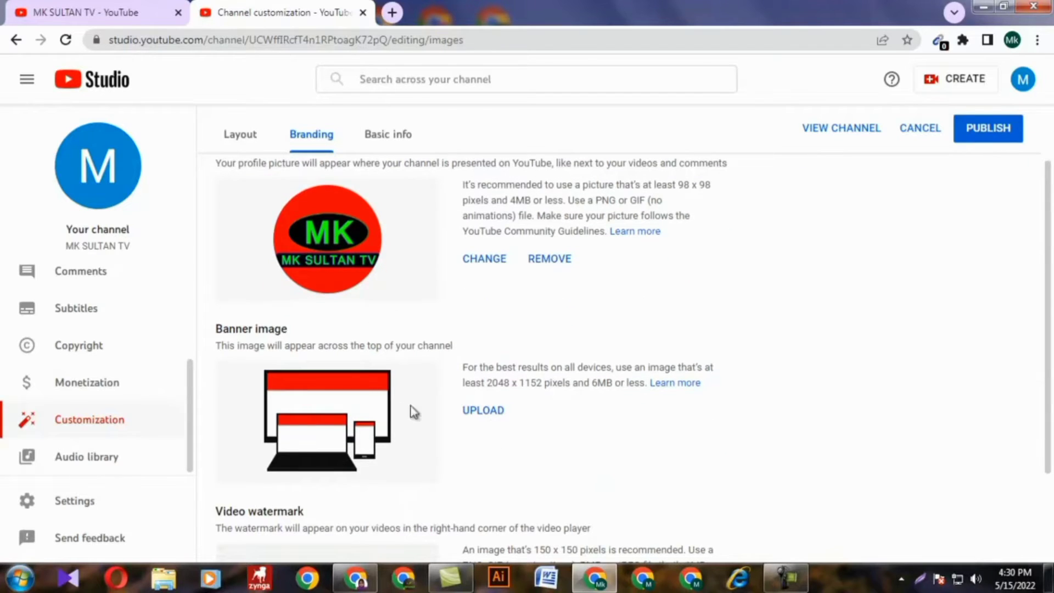
pyautogui.moveTo(216, 323); pyautogui.dragTo(266, 342)
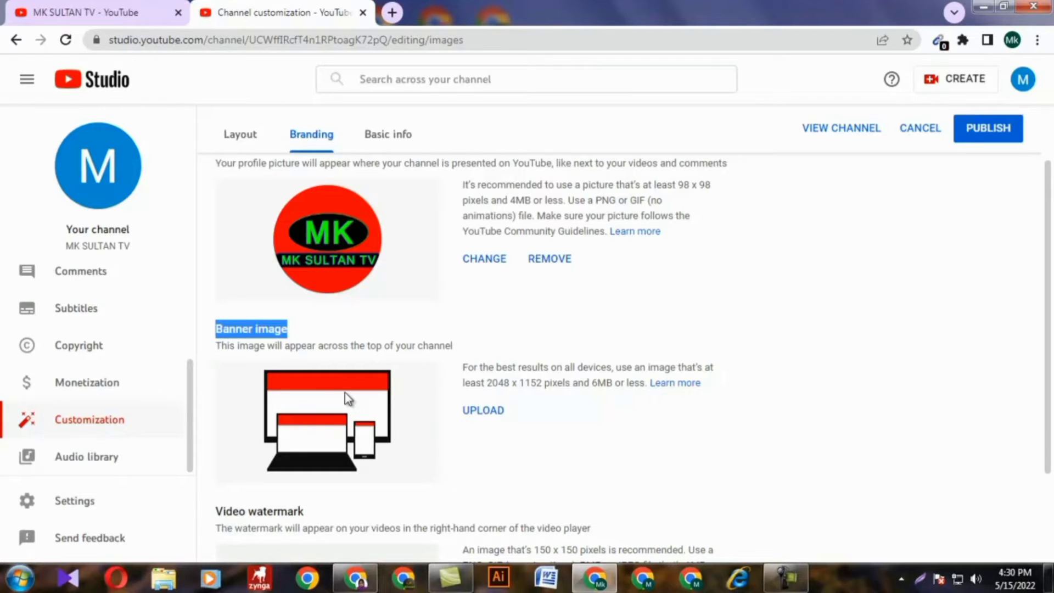
pyautogui.click(541, 473)
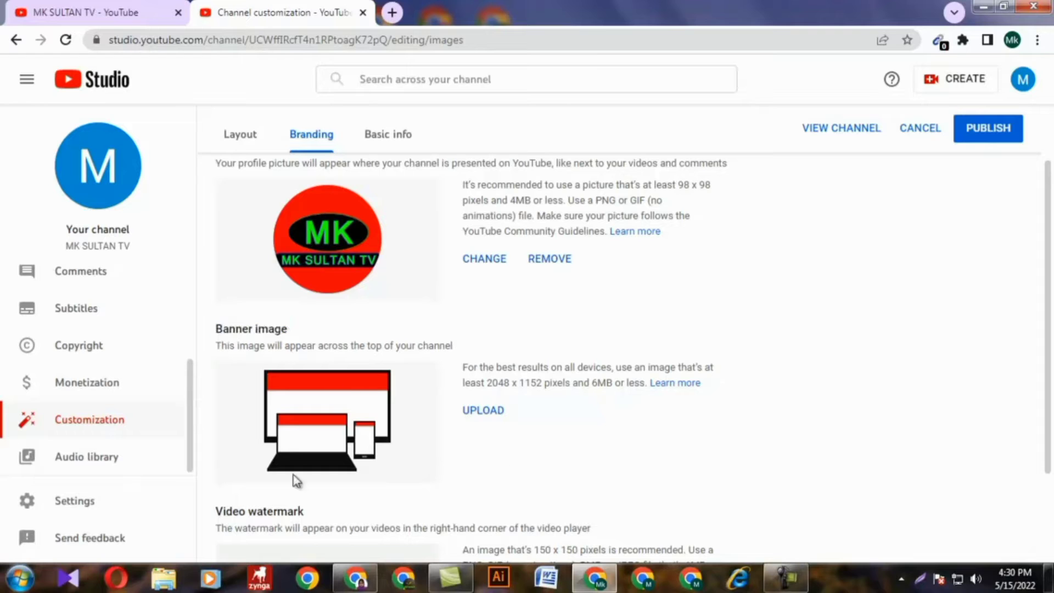
pyautogui.click(487, 414)
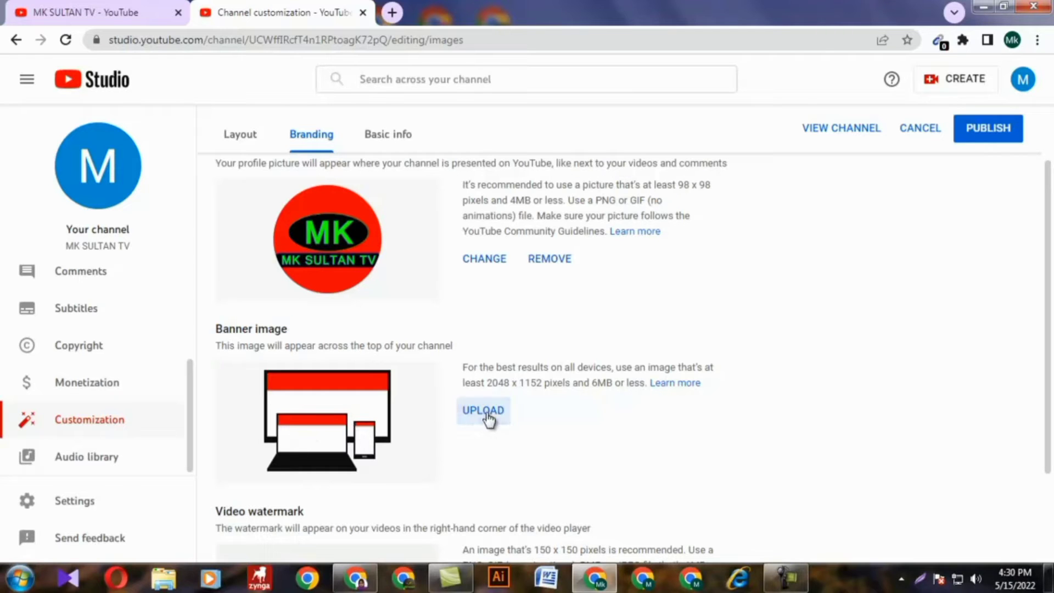
pyautogui.click(53, 109)
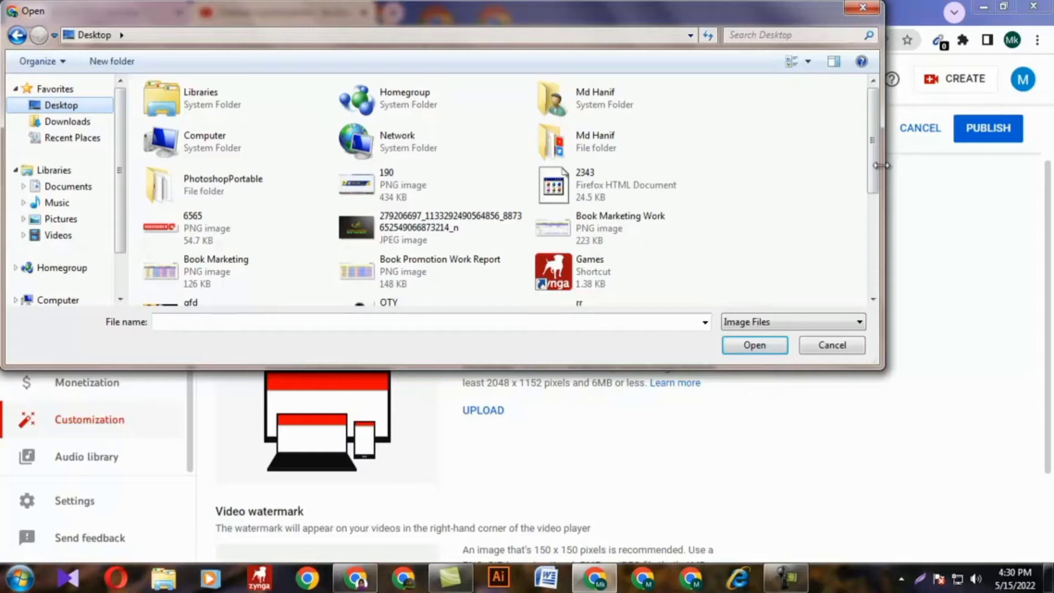
pyautogui.moveTo(873, 177); pyautogui.dragTo(875, 225)
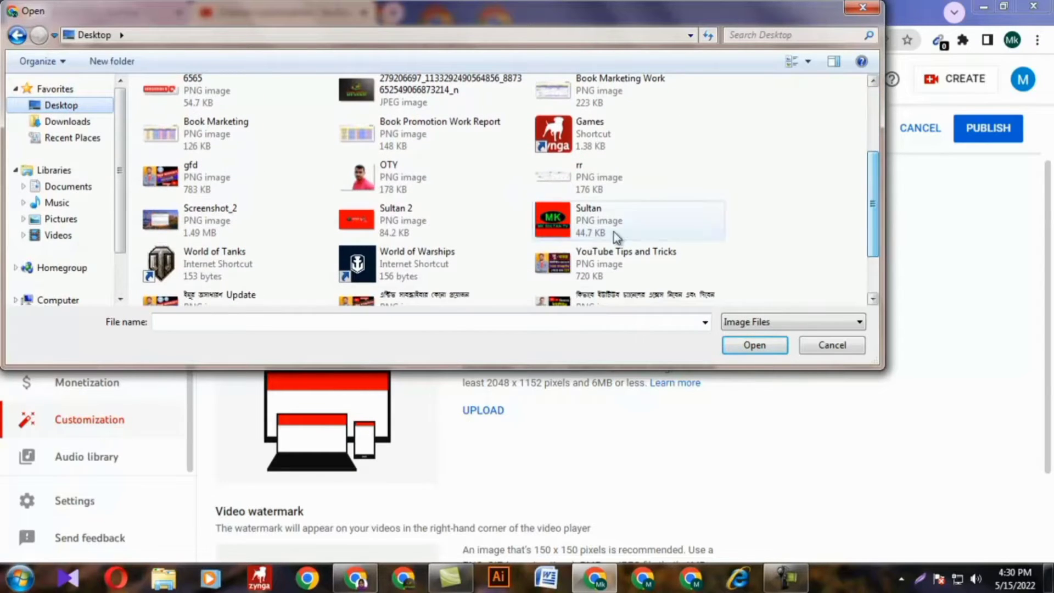
pyautogui.click(392, 222)
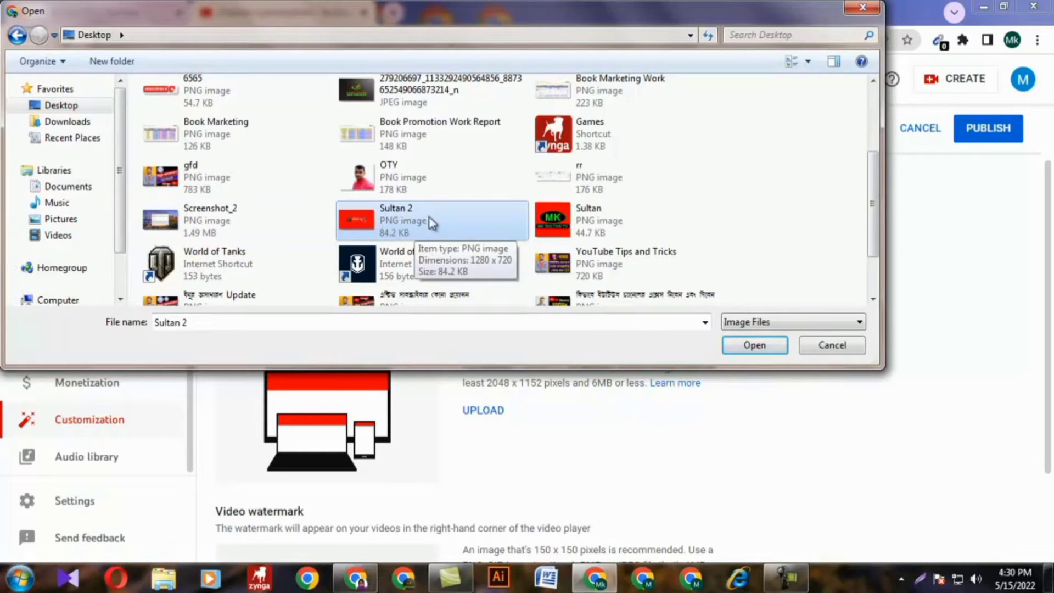
pyautogui.click(758, 350)
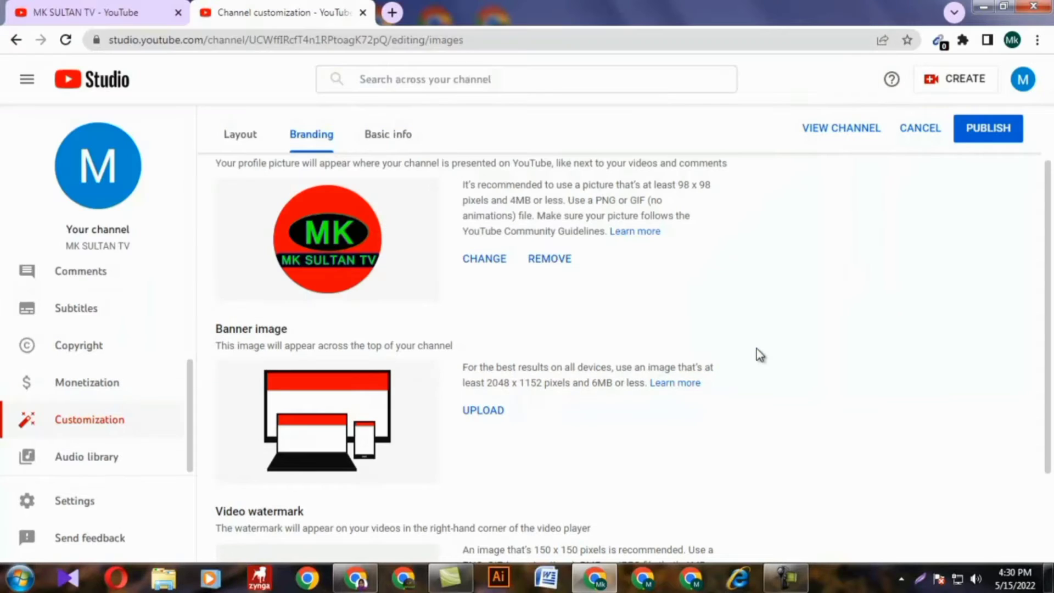
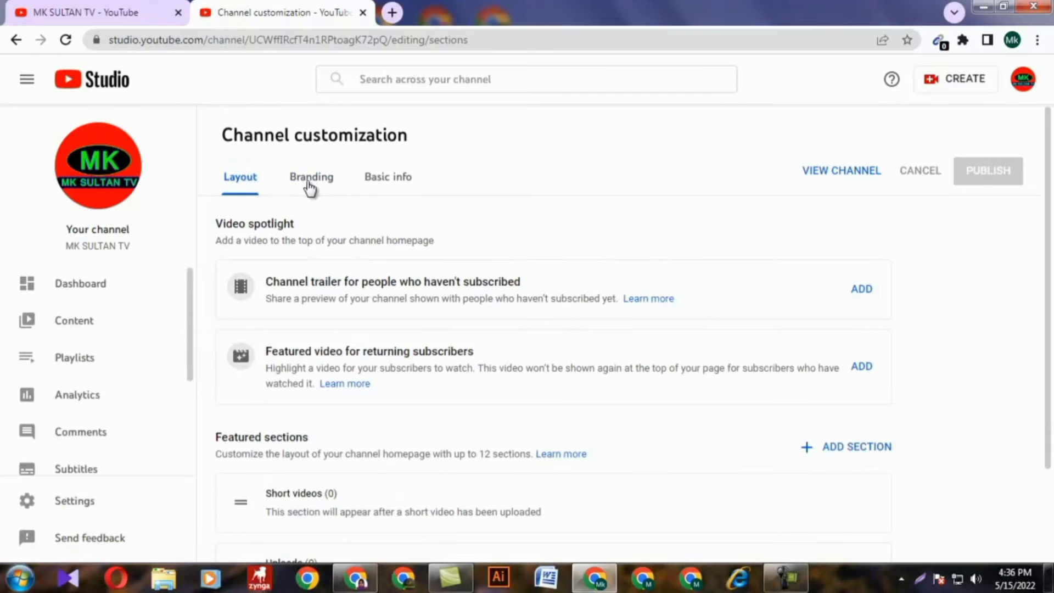
# - Look over the Layout and Branding tabs and check the public channel's About page
pyautogui.click(310, 184)
pyautogui.click(392, 183)
pyautogui.click(316, 182)
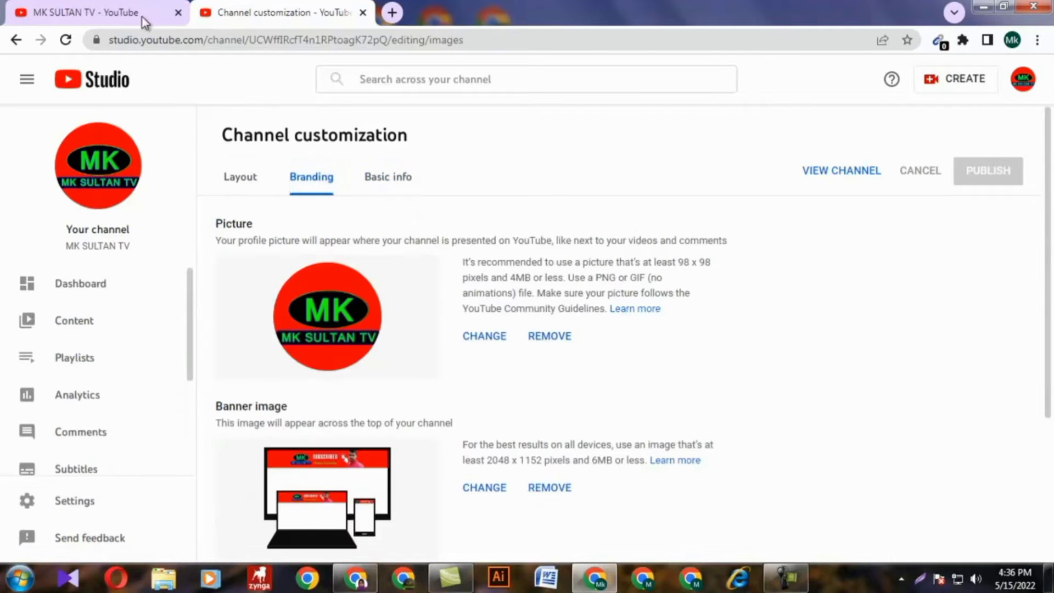
pyautogui.click(142, 16)
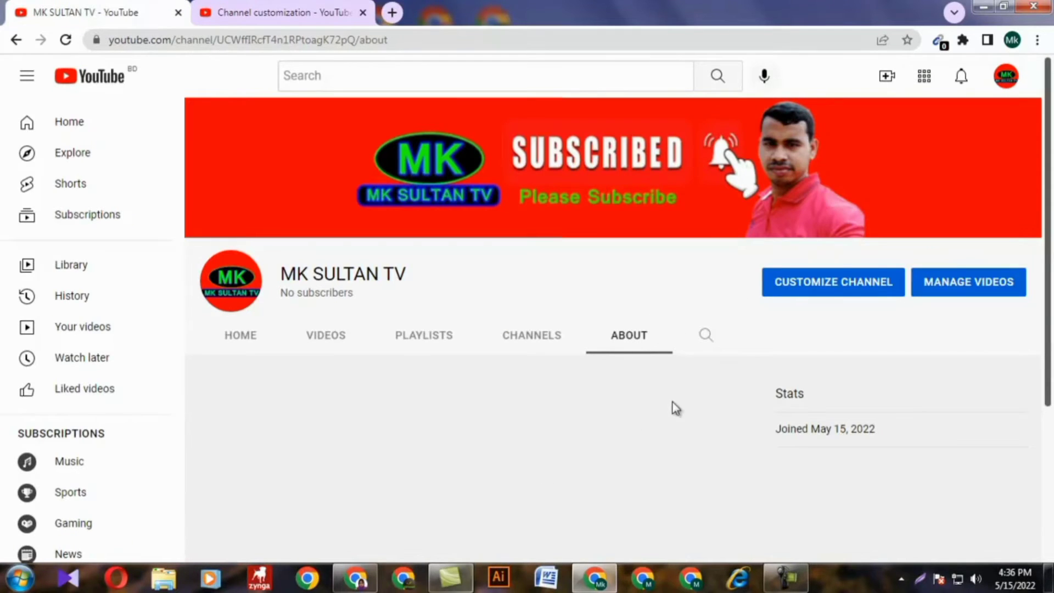
pyautogui.click(643, 343)
pyautogui.click(332, 12)
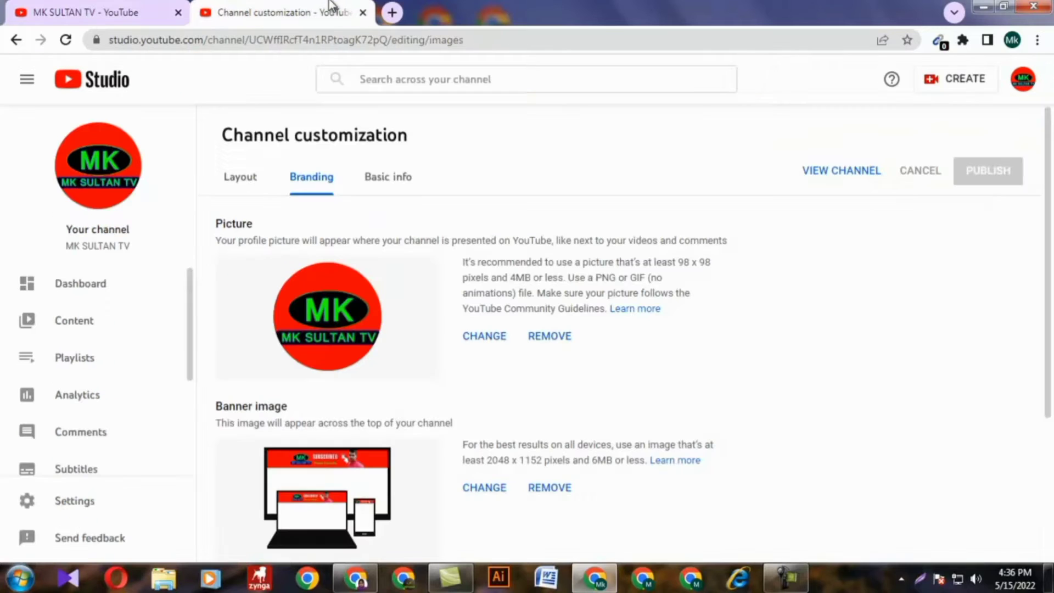
# - Open the Basic info tab showing the name MK SULTAN TV and an empty description
pyautogui.click(388, 179)
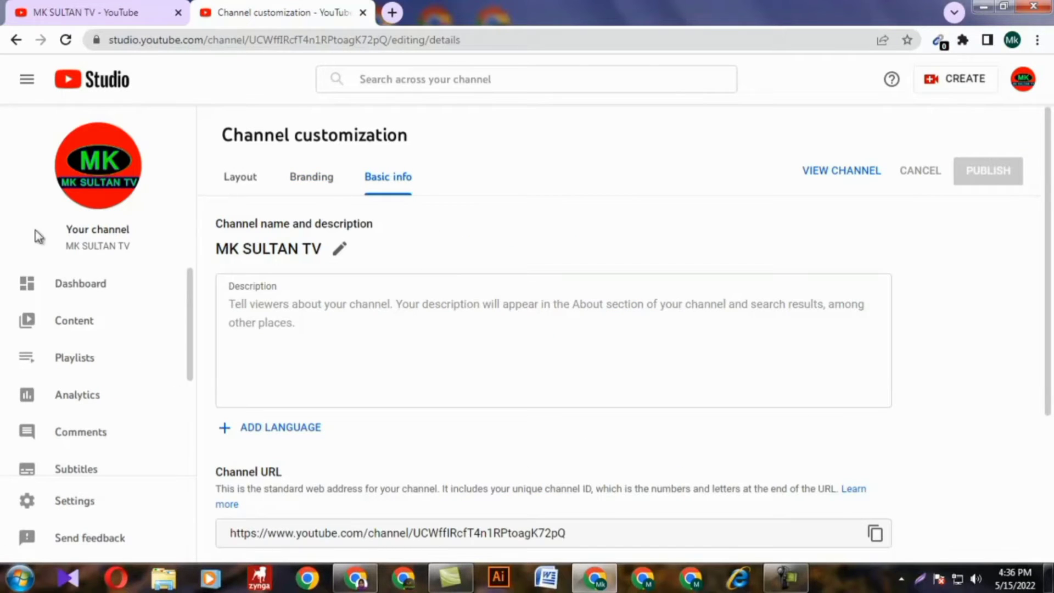
pyautogui.click(47, 4)
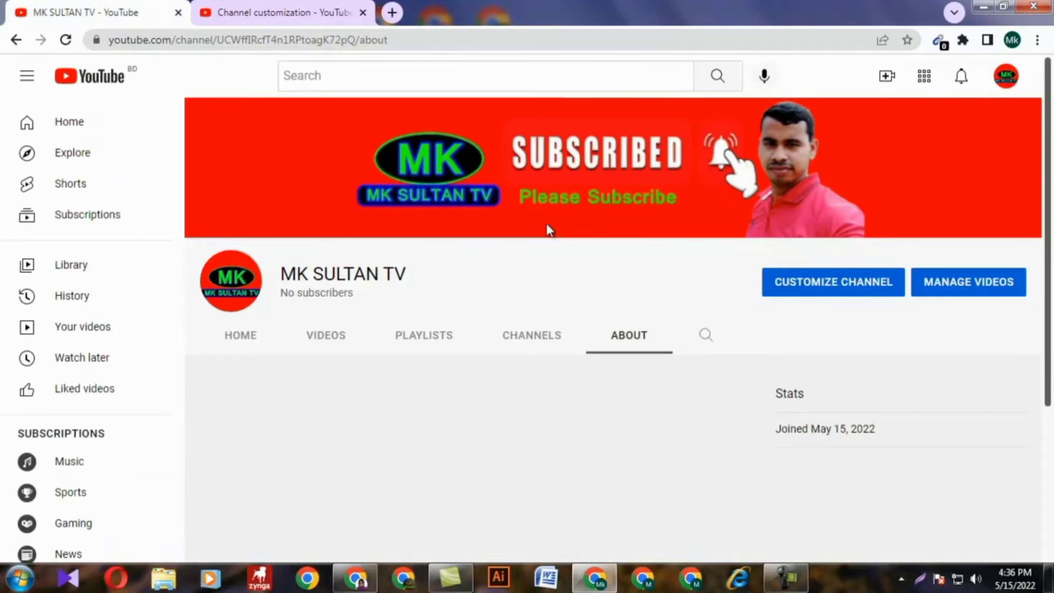
pyautogui.click(236, 12)
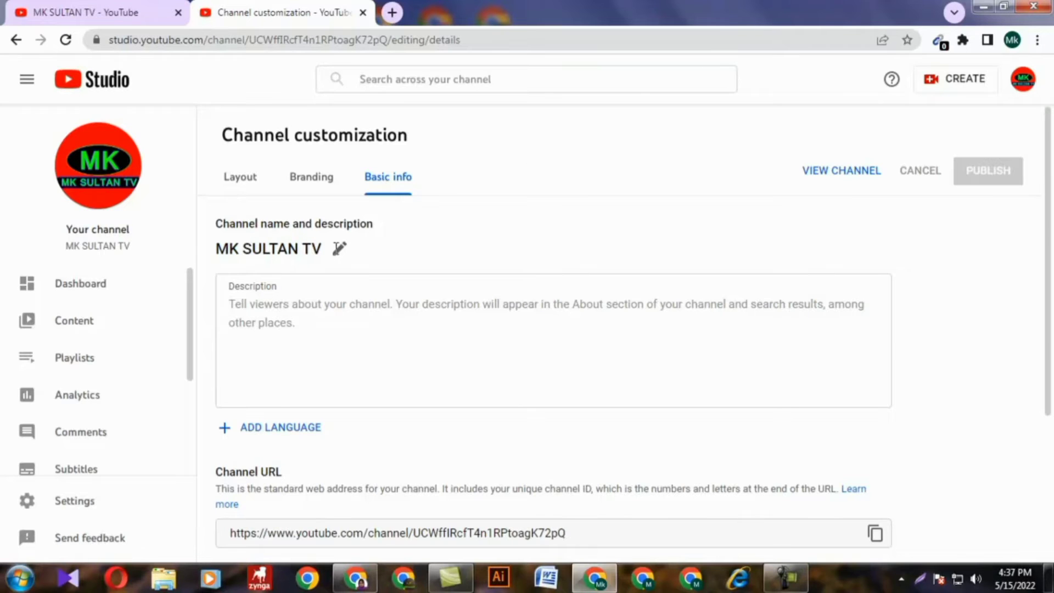
# - Make the MK SULTAN TV name editable, leave it unchanged, and click into the empty Description box
pyautogui.click(340, 250)
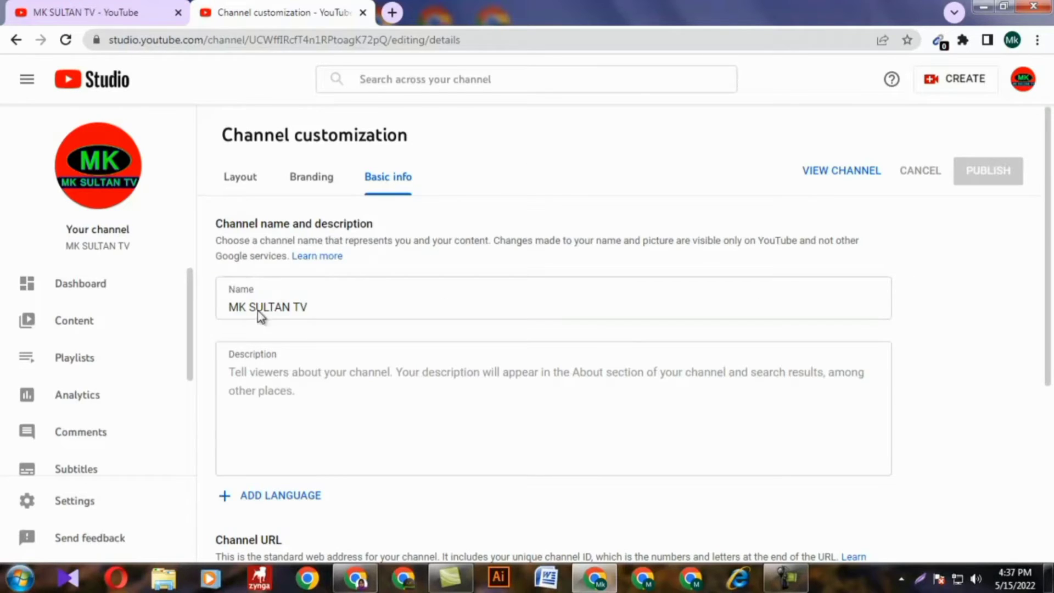
pyautogui.click(343, 305)
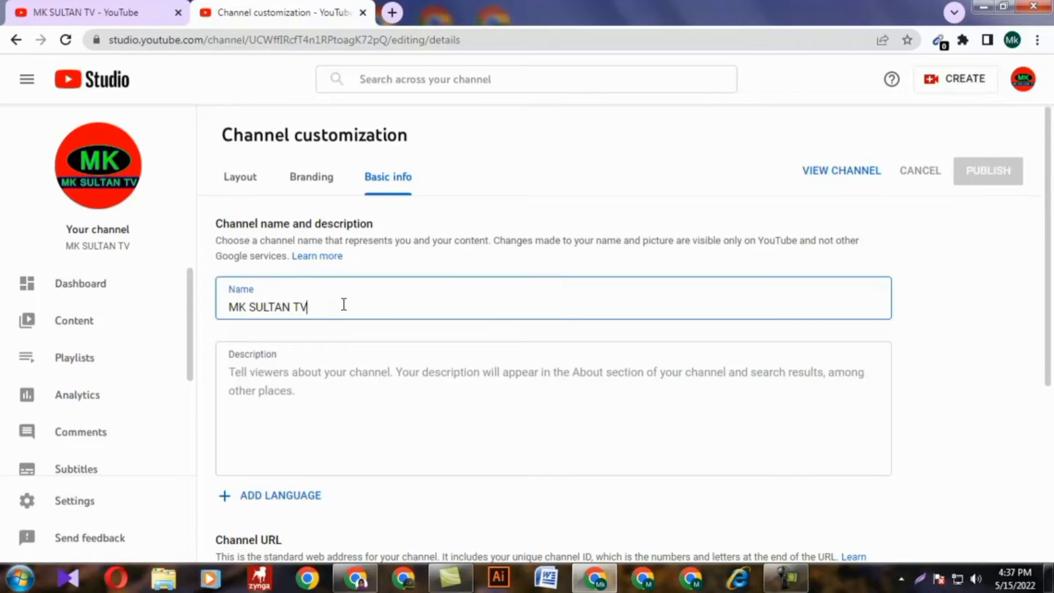
pyautogui.moveTo(335, 303); pyautogui.dragTo(249, 308)
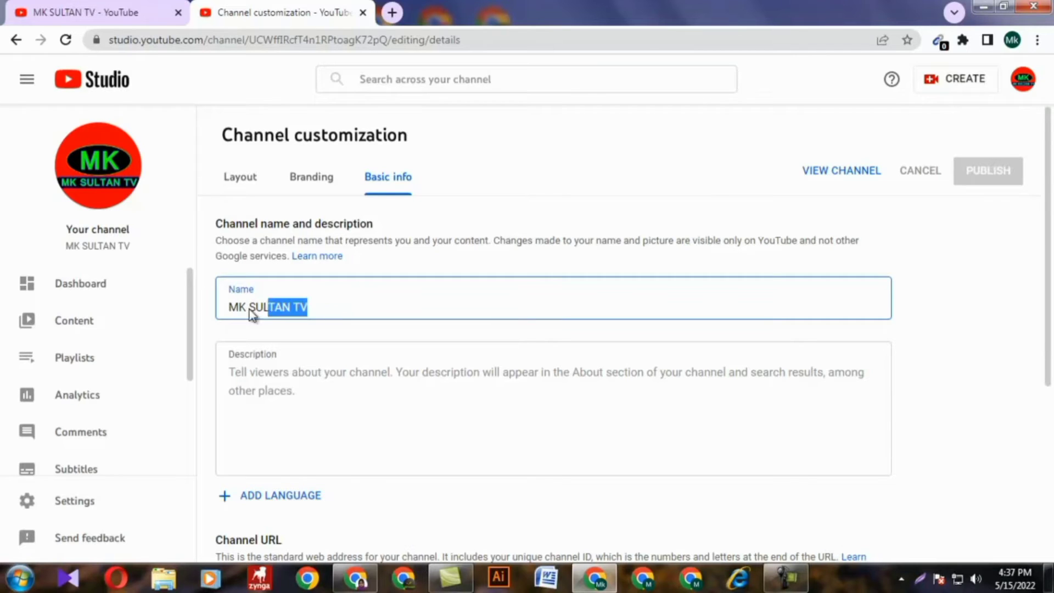
pyautogui.click(522, 177)
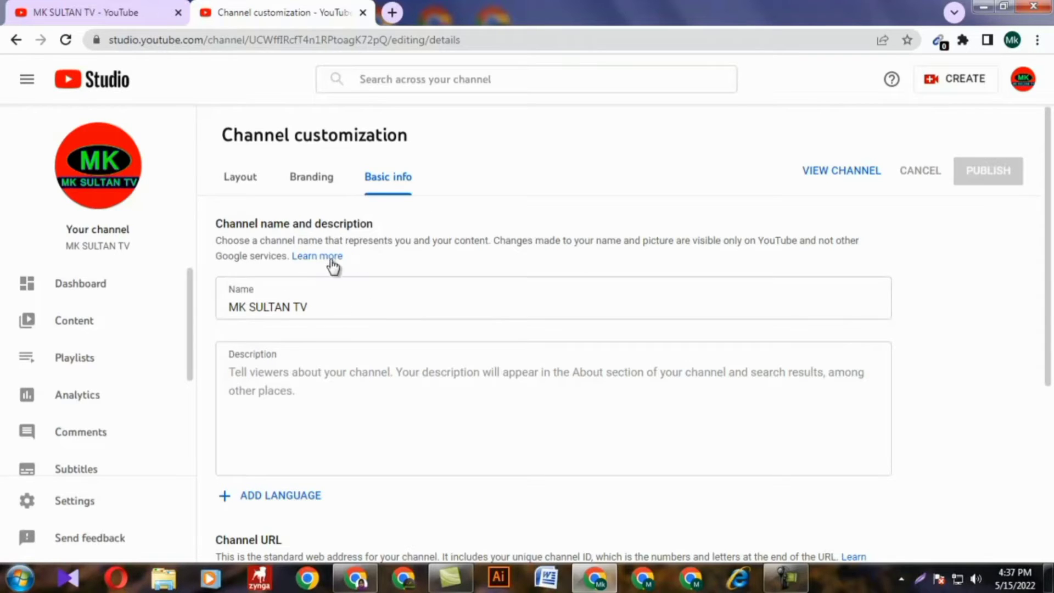
pyautogui.moveTo(375, 307); pyautogui.dragTo(188, 295)
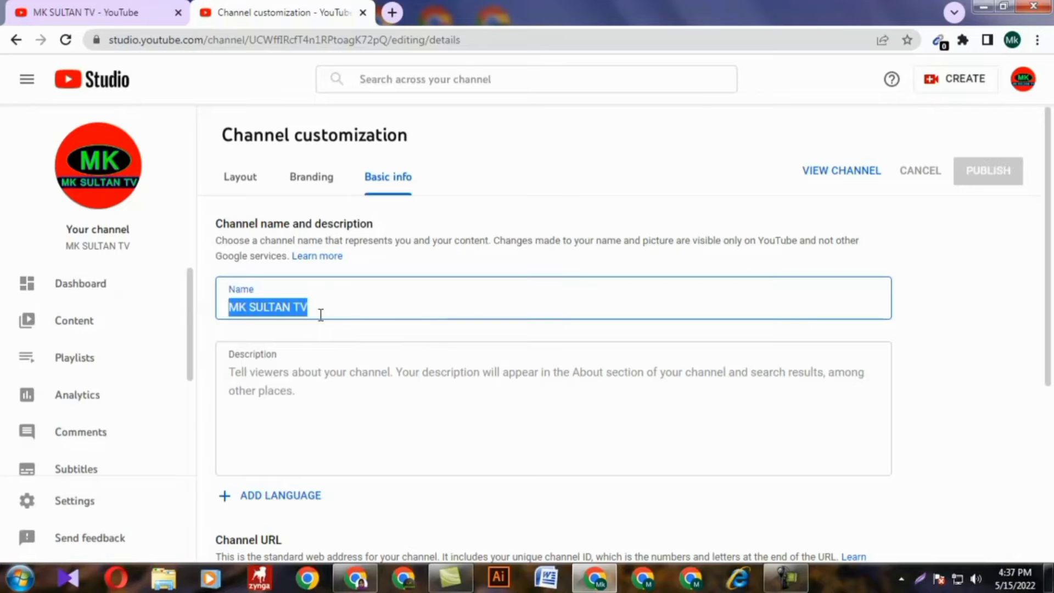
pyautogui.click(634, 157)
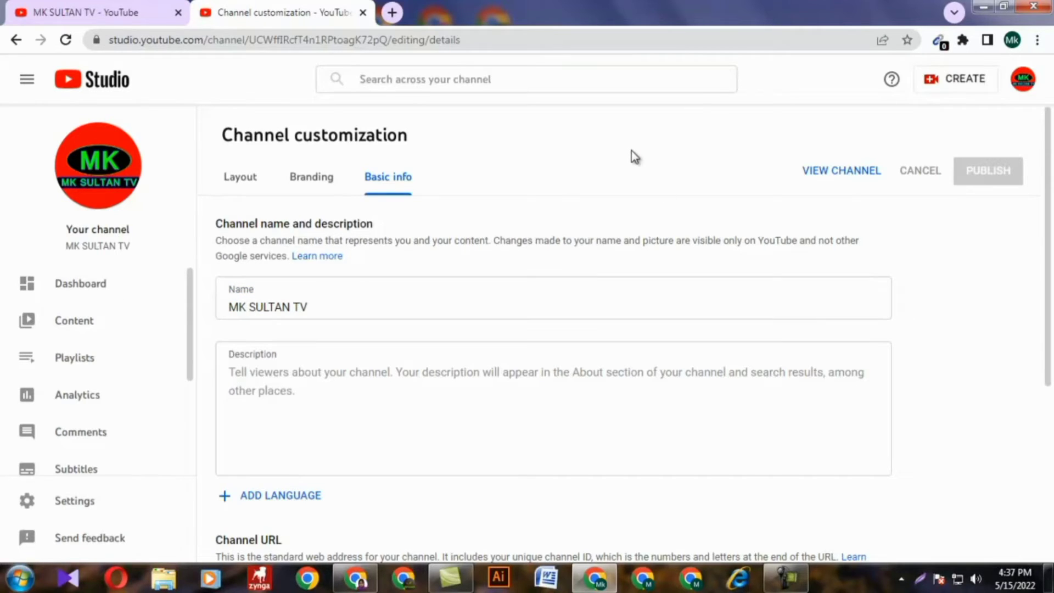
pyautogui.click(351, 300)
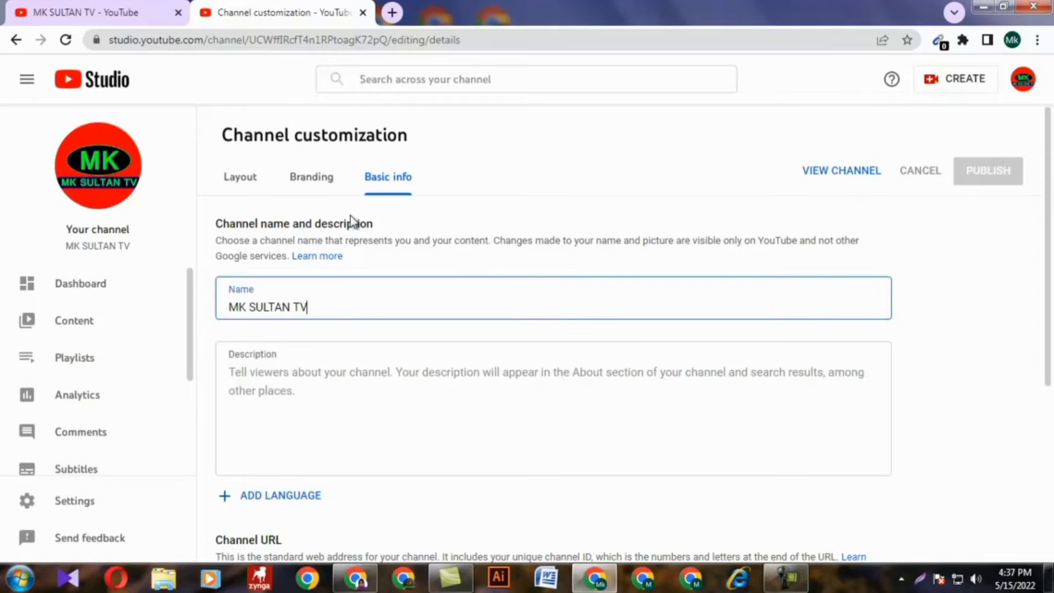
pyautogui.moveTo(334, 306); pyautogui.dragTo(200, 311)
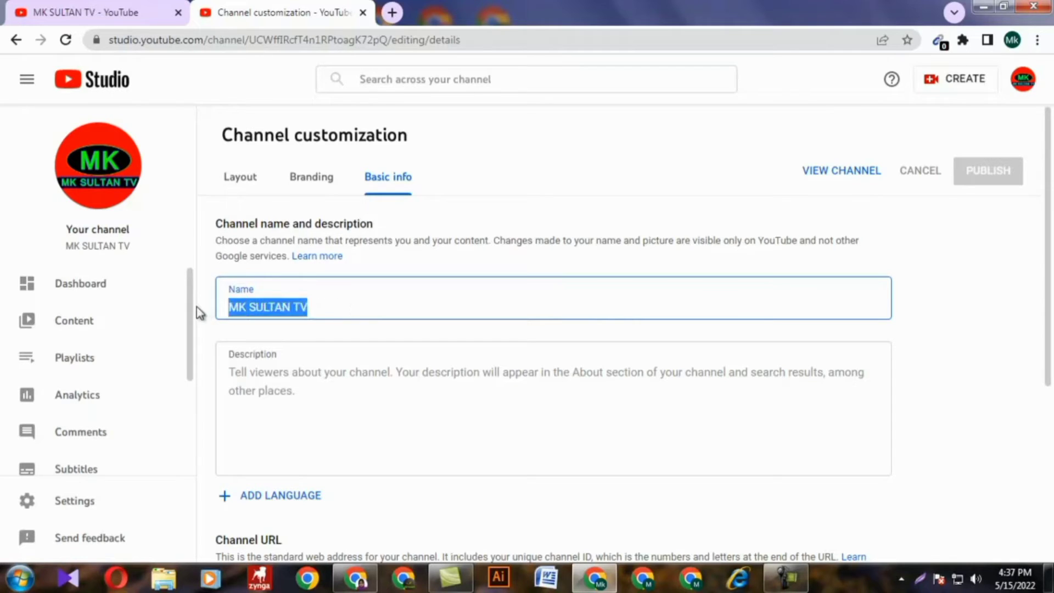
pyautogui.click(615, 165)
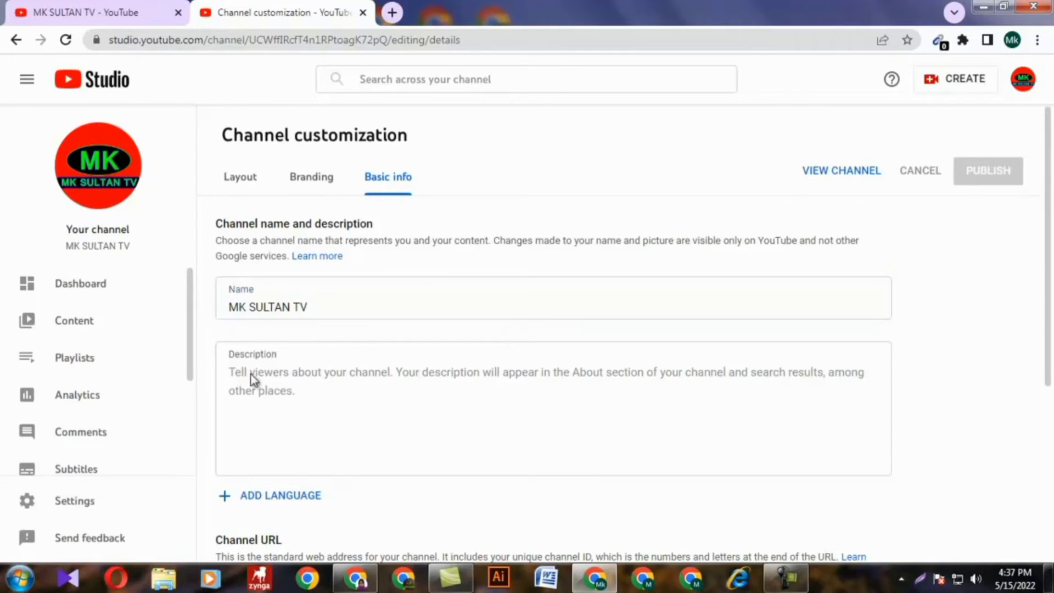
pyautogui.click(285, 354)
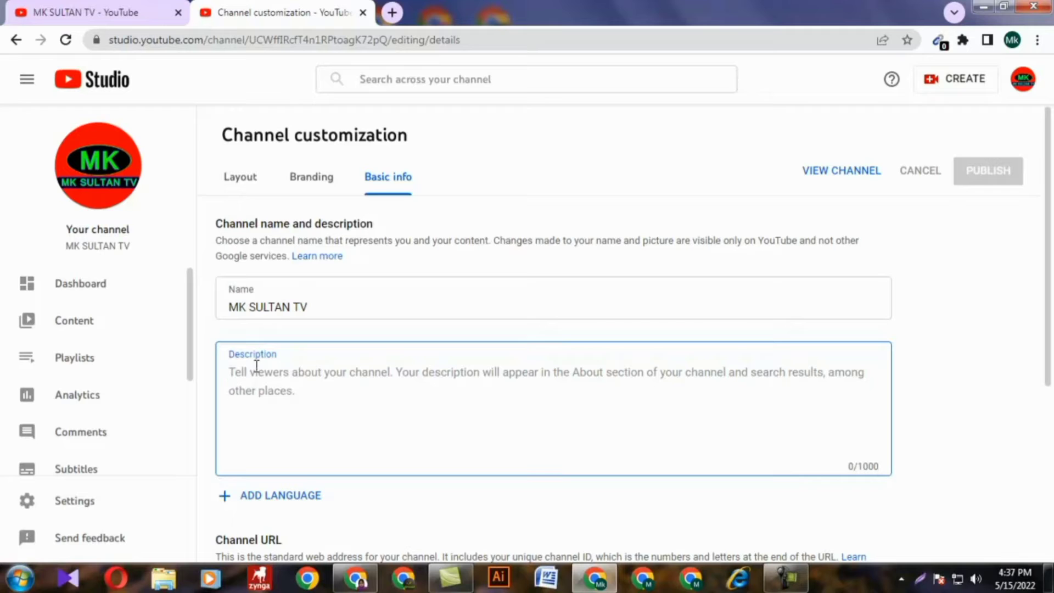
# - Copy the Bengali paragraph from the Google Docs channel plan, then bring YouTube Studio back
pyautogui.click(984, 6)
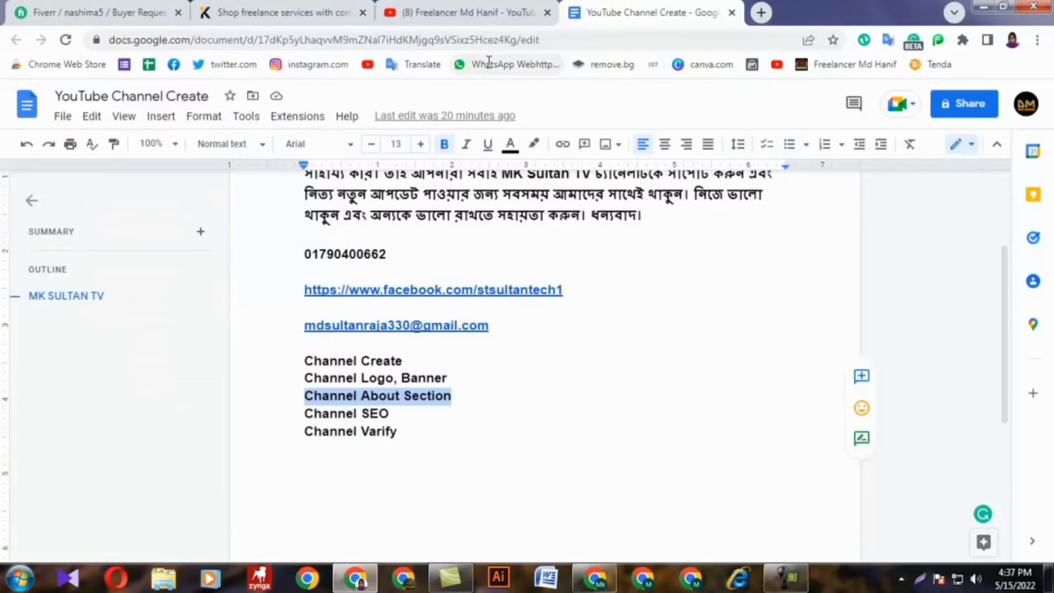
pyautogui.click(355, 578)
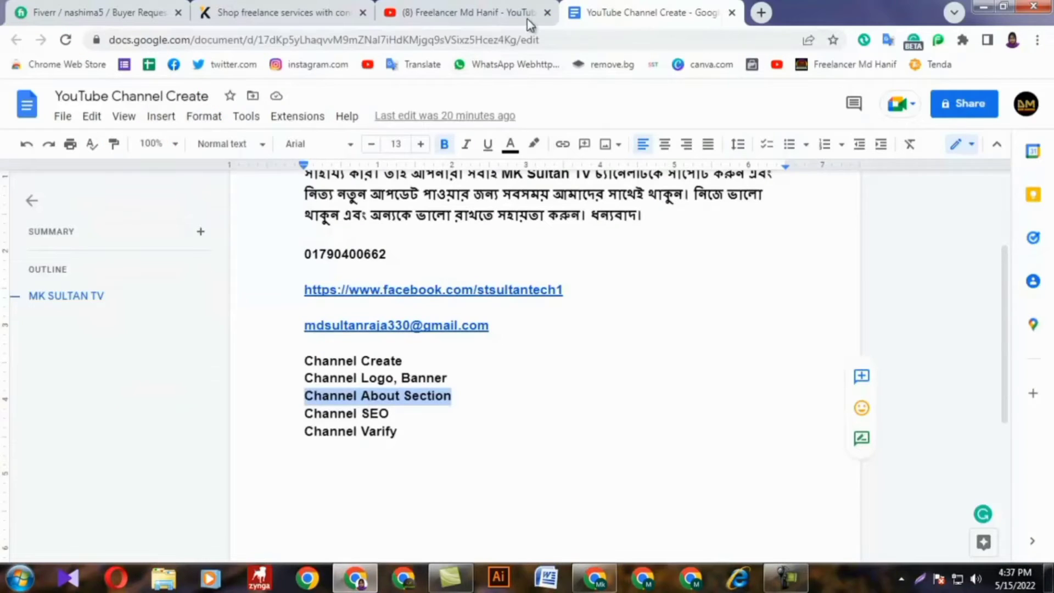
pyautogui.scroll(3, 400, 315)
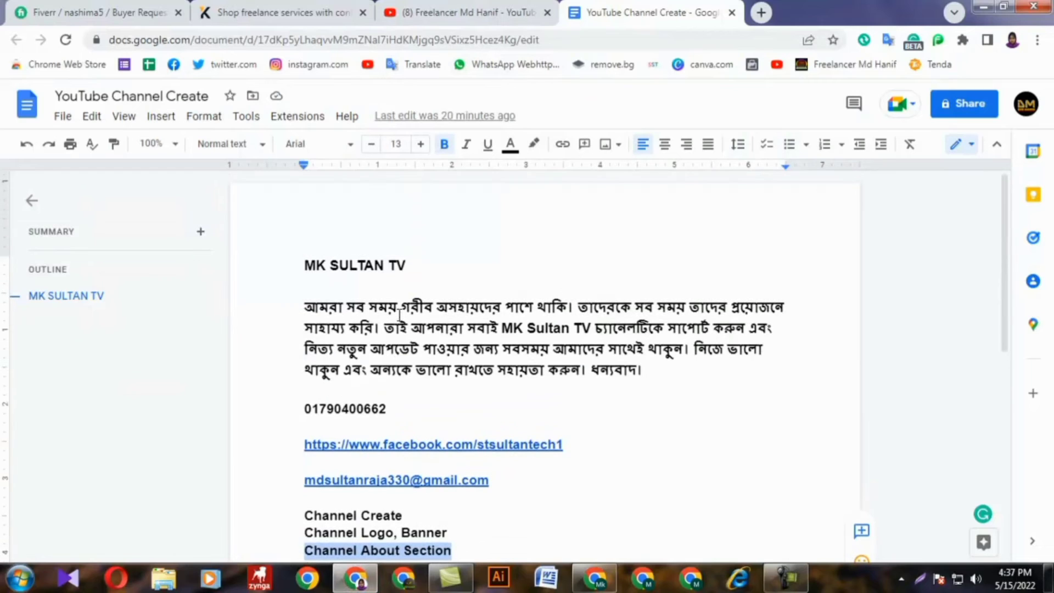
pyautogui.moveTo(644, 369); pyautogui.dragTo(505, 369)
pyautogui.click(646, 369)
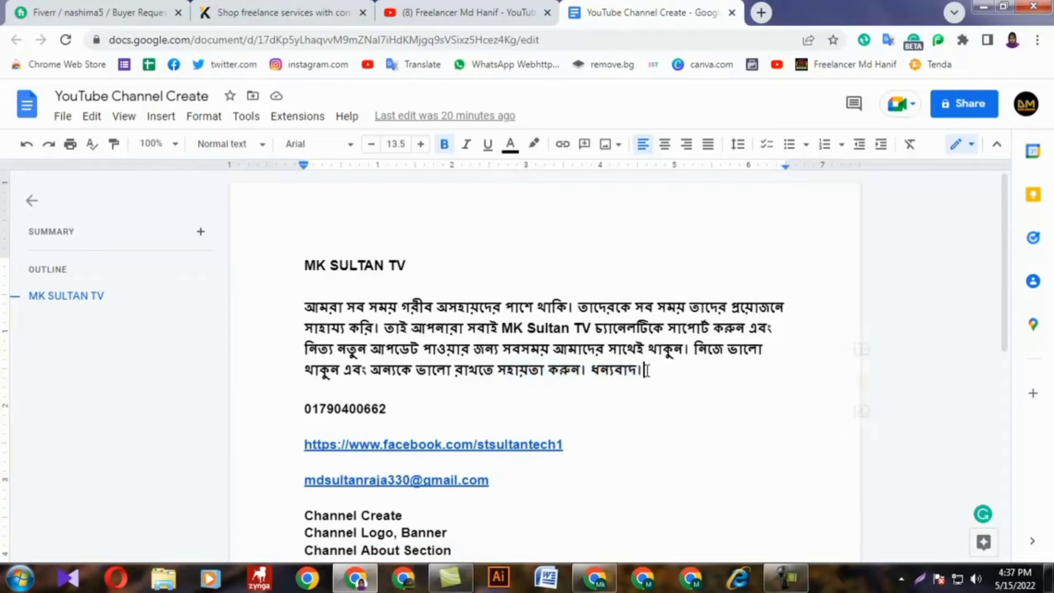
pyautogui.moveTo(634, 370); pyautogui.dragTo(289, 315)
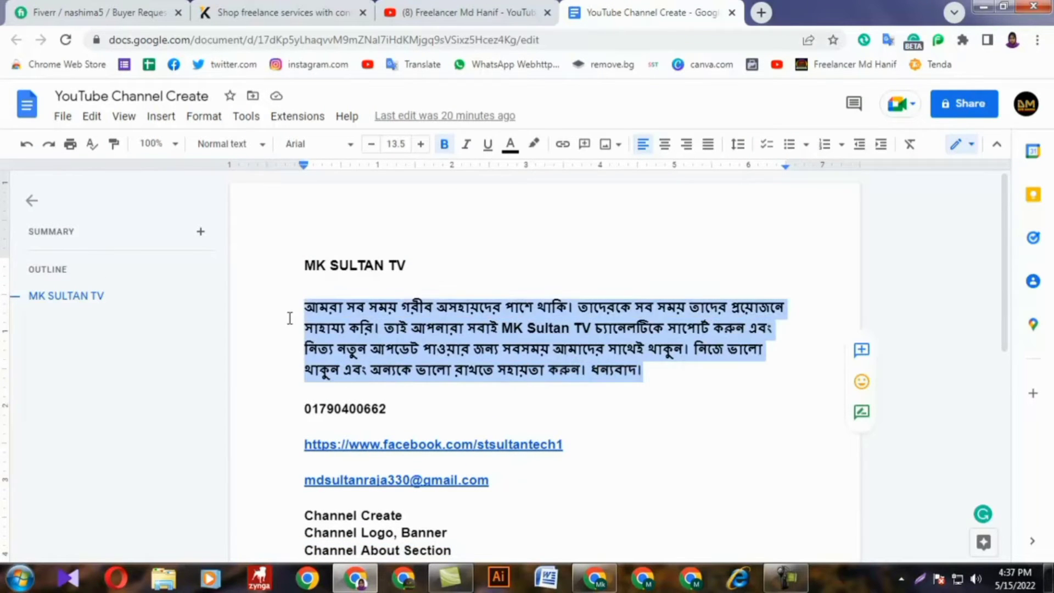
pyautogui.rightClick(388, 331)
pyautogui.click(427, 196)
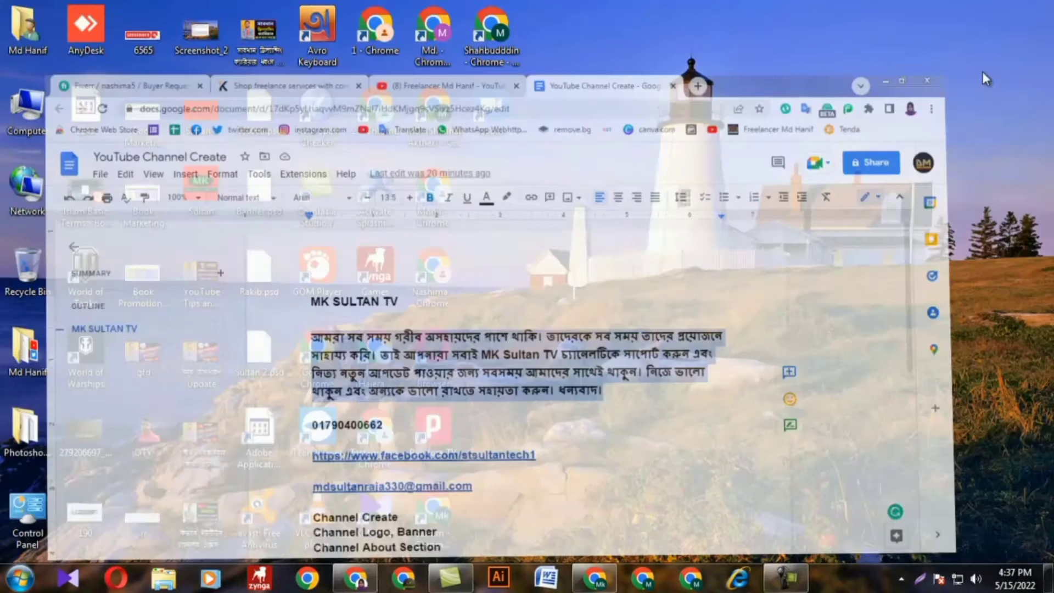
pyautogui.click(984, 7)
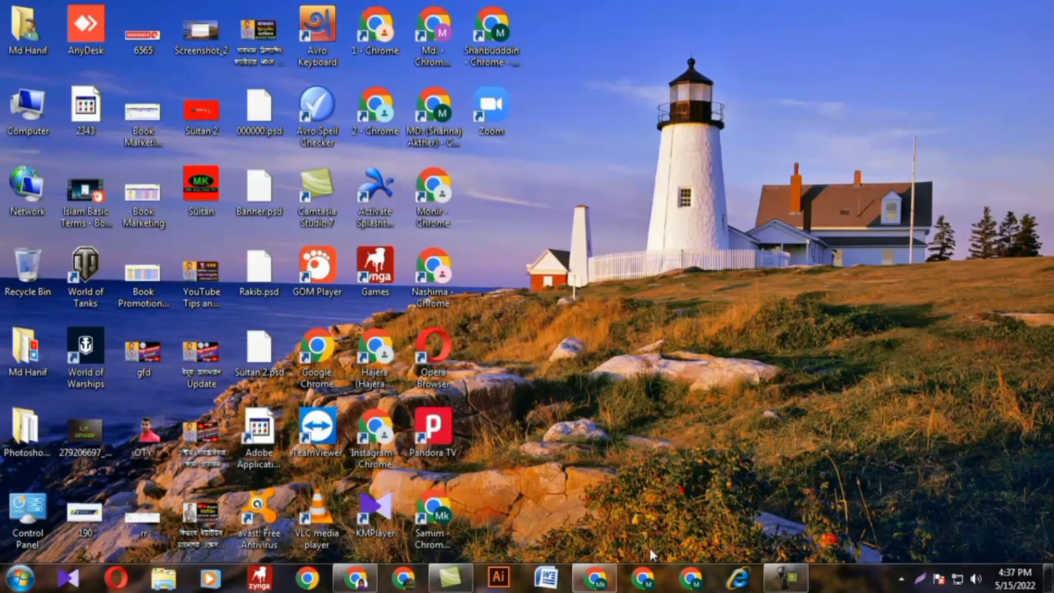
pyautogui.click(594, 578)
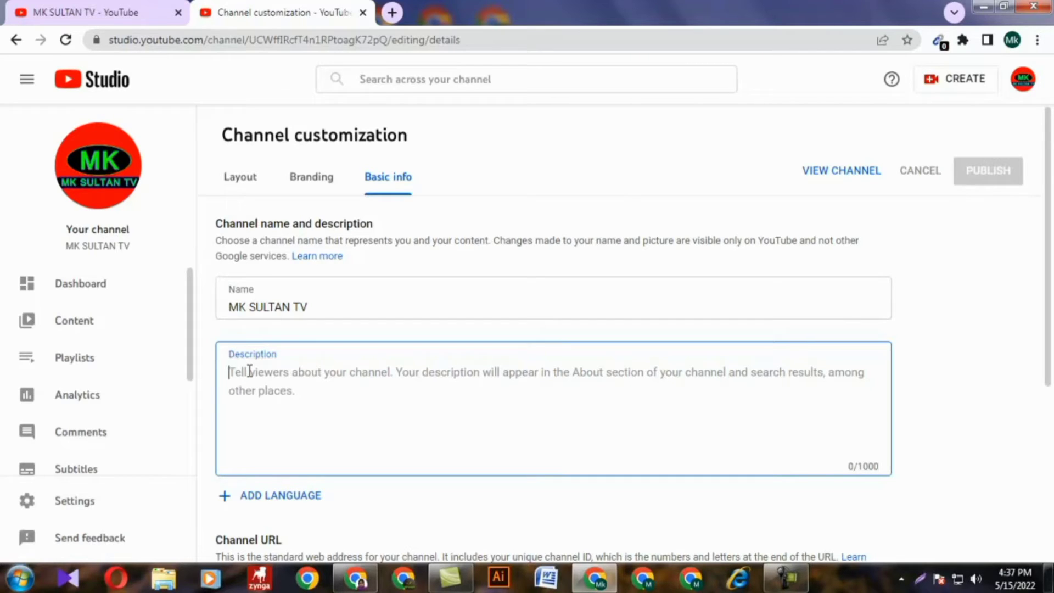
# - Paste the Bengali paragraph into the Description box, filling 259/1000 characters
pyautogui.hotkey('ctrl', 'v')
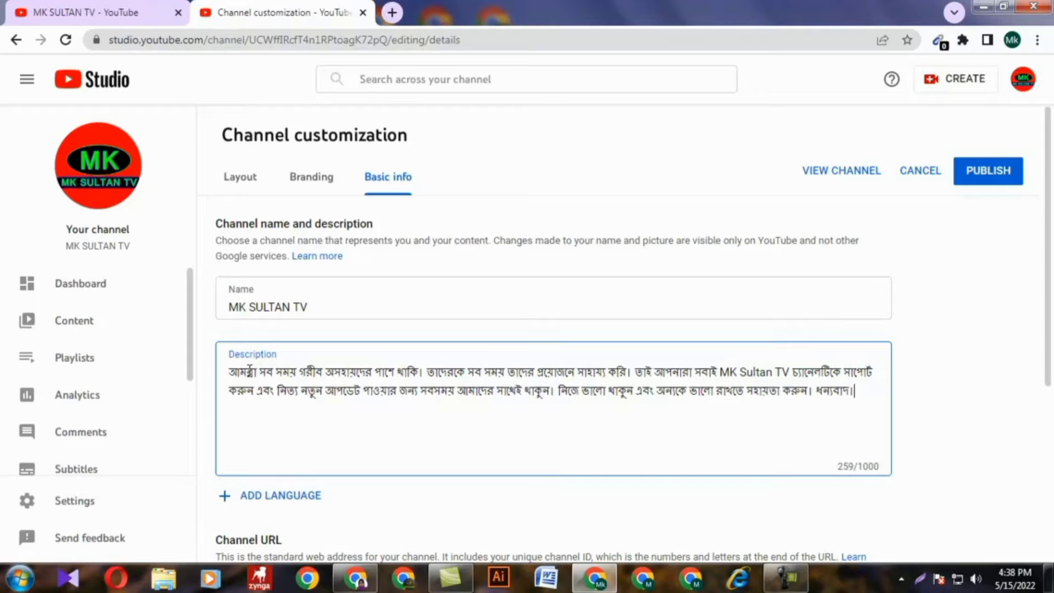
pyautogui.moveTo(228, 370); pyautogui.dragTo(856, 403)
pyautogui.click(700, 336)
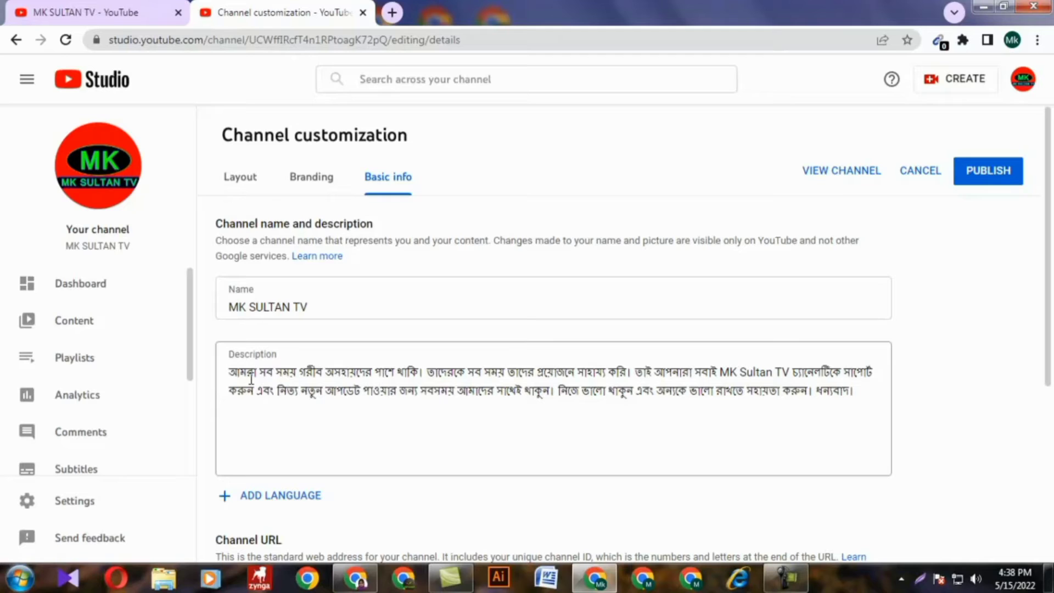
# - Scroll down to the Channel URL section, look over the channel address, then return to Google Docs
pyautogui.scroll(-3, 287, 368)
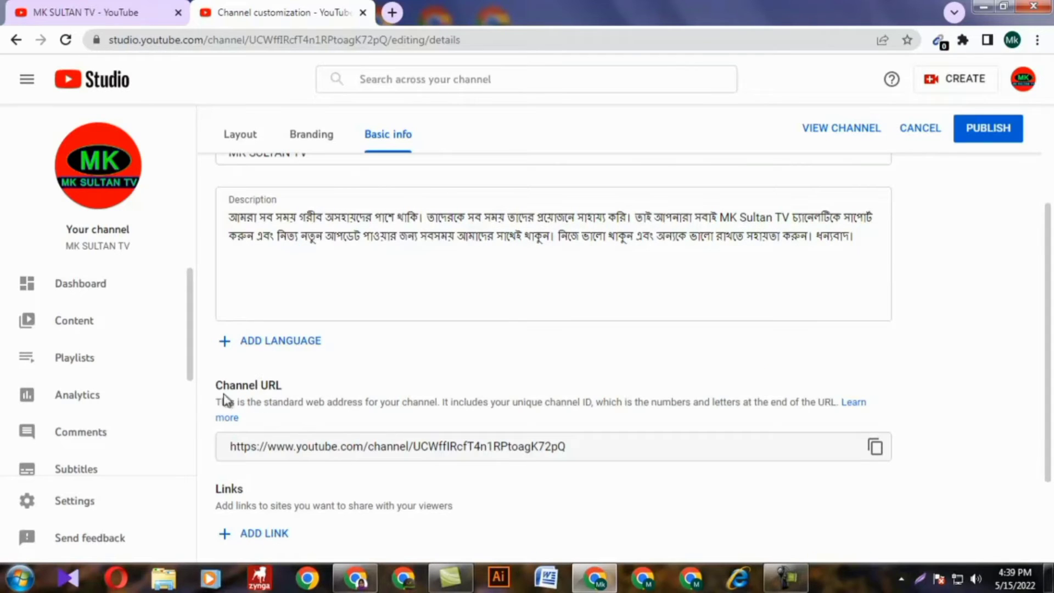
pyautogui.moveTo(217, 384); pyautogui.dragTo(284, 404)
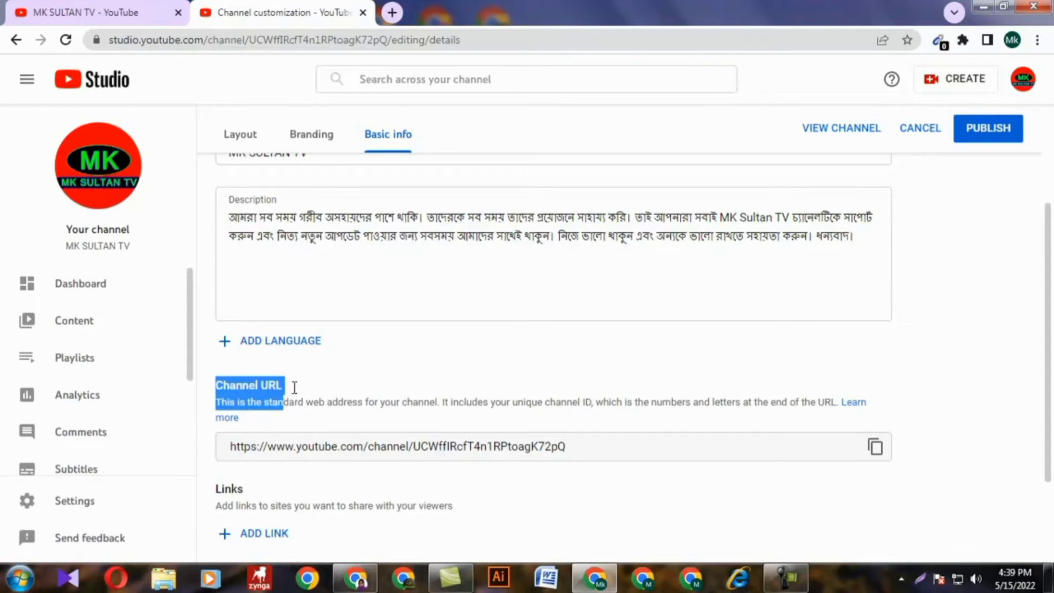
pyautogui.click(604, 471)
pyautogui.moveTo(427, 446); pyautogui.dragTo(578, 454)
pyautogui.click(851, 504)
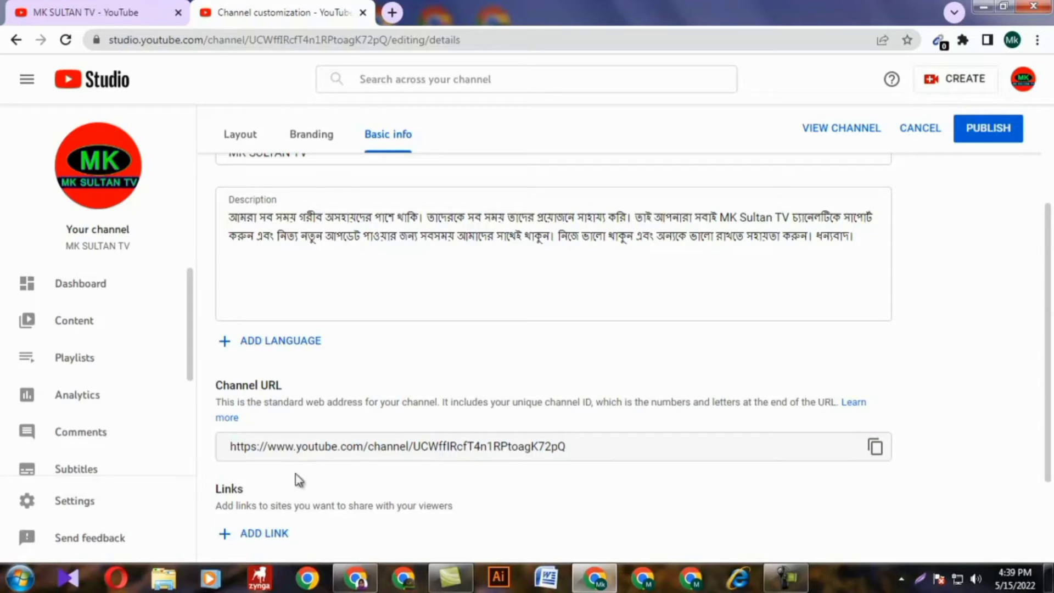
pyautogui.moveTo(286, 380); pyautogui.dragTo(191, 406)
pyautogui.click(490, 384)
pyautogui.click(355, 581)
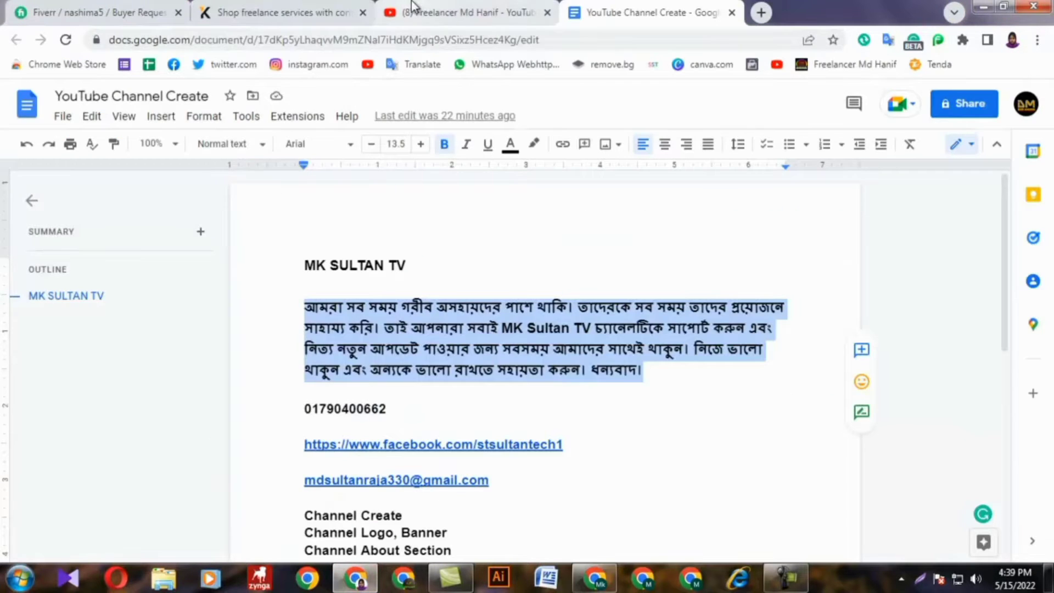
# - Browse the reference channel's uploaded videos on YouTube
pyautogui.click(461, 12)
pyautogui.click(322, 286)
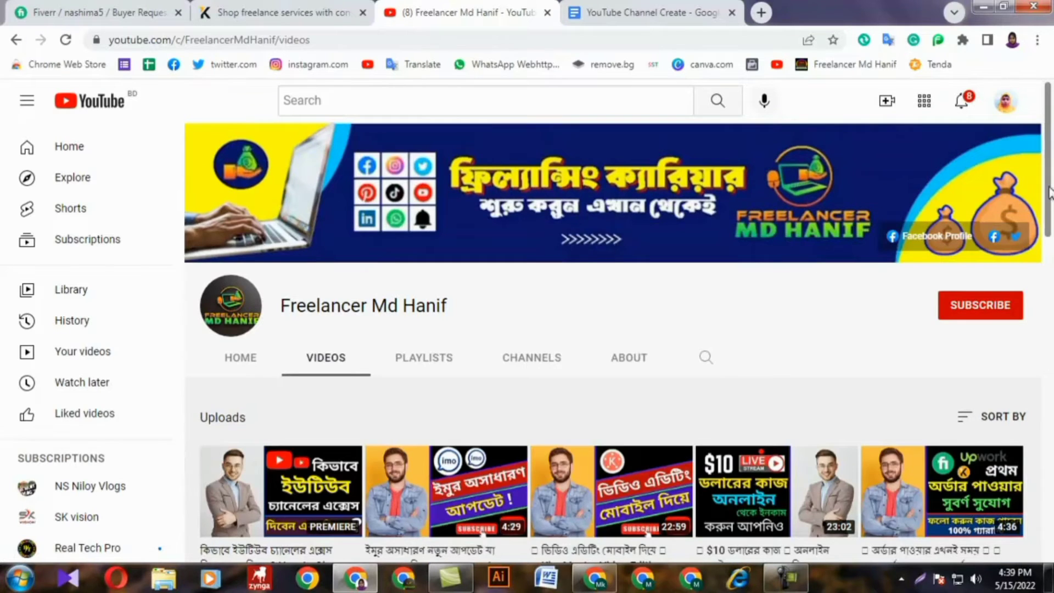
pyautogui.scroll(-5, 1052, 291)
pyautogui.moveTo(1053, 307); pyautogui.dragTo(1052, 530)
pyautogui.moveTo(1052, 427); pyautogui.dragTo(1052, 510)
pyautogui.moveTo(1053, 473); pyautogui.dragTo(1052, 378)
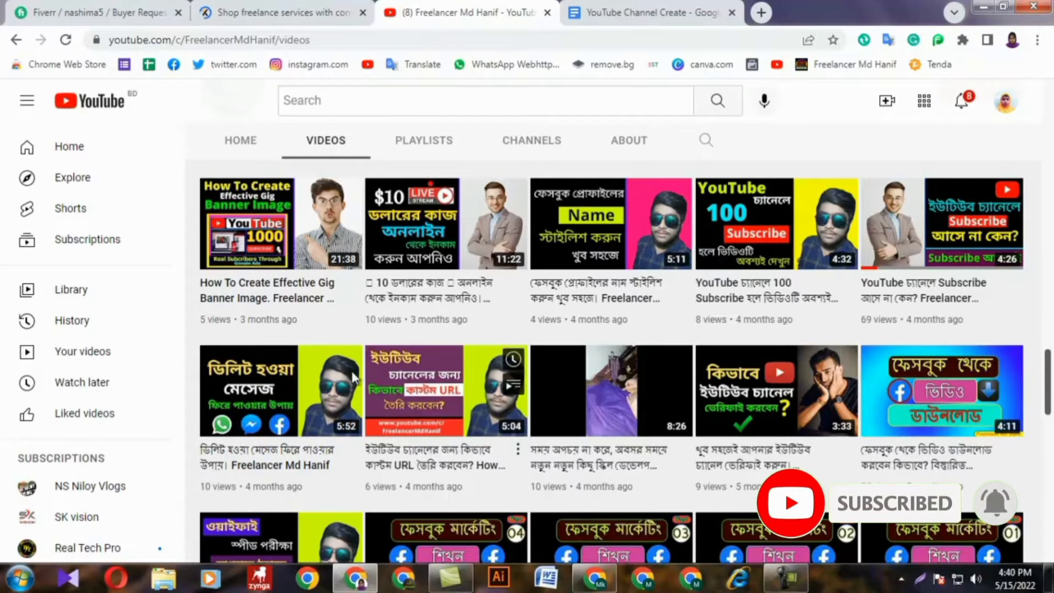
pyautogui.moveTo(1048, 384); pyautogui.dragTo(1051, 107)
# - View the reference channel's playlists, then minimise that window to reveal Basic info
pyautogui.click(428, 360)
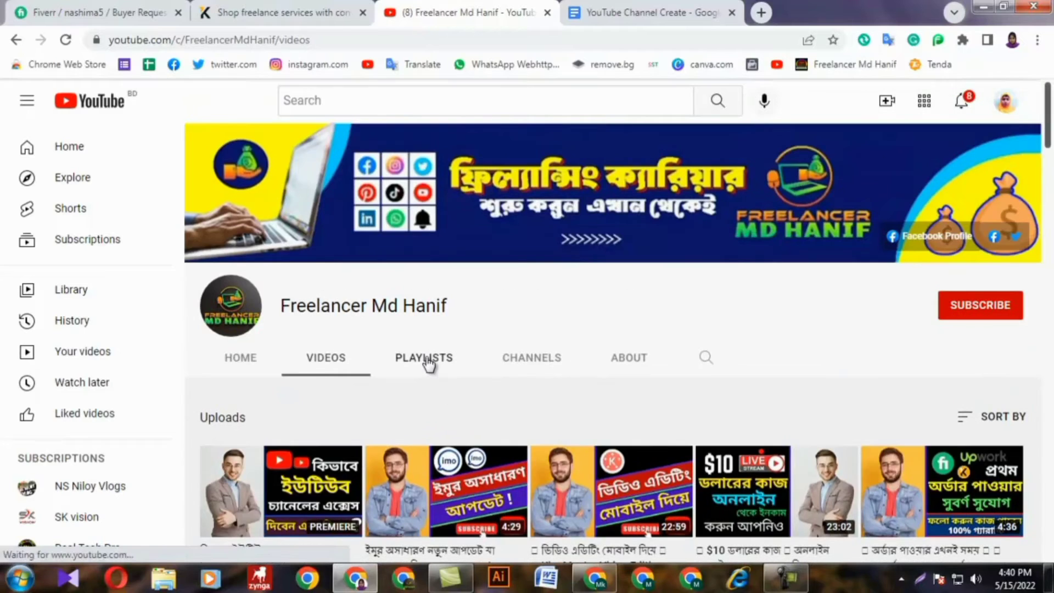
pyautogui.scroll(-3, 429, 456)
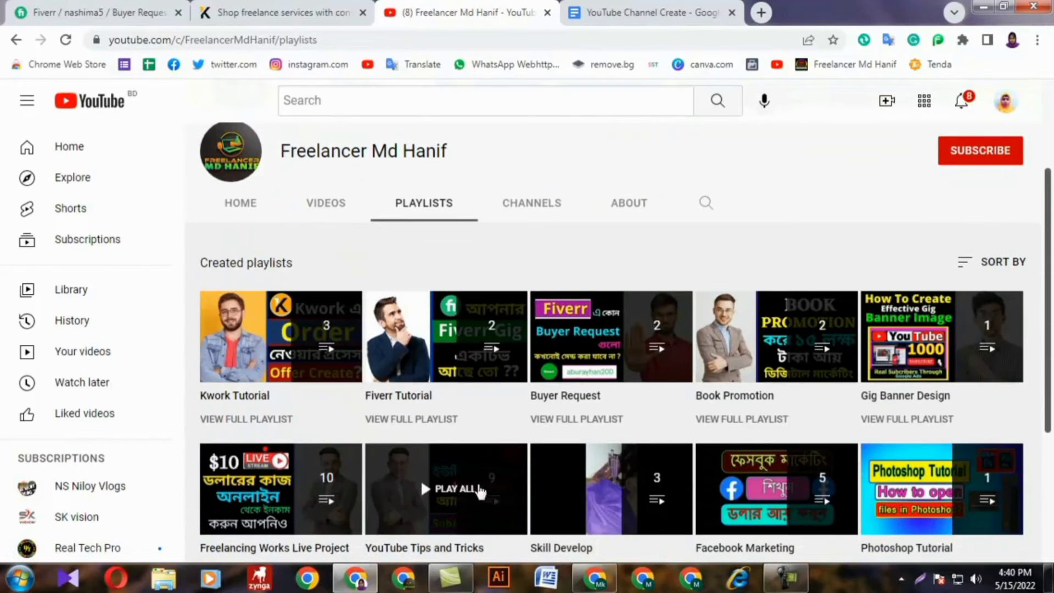
pyautogui.click(982, 7)
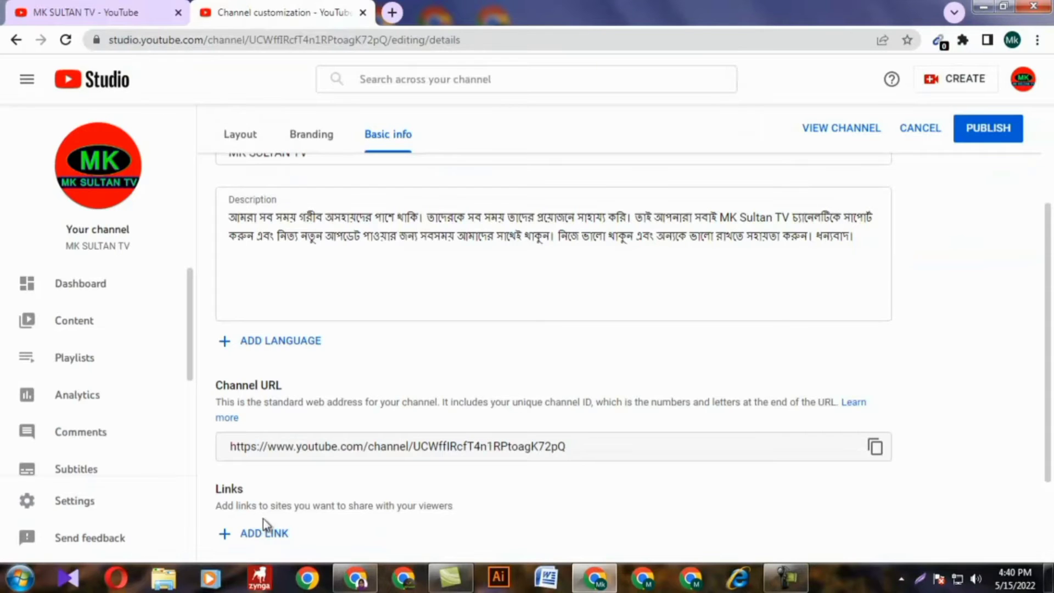
pyautogui.scroll(-2, 269, 384)
pyautogui.moveTo(323, 252); pyautogui.dragTo(216, 262)
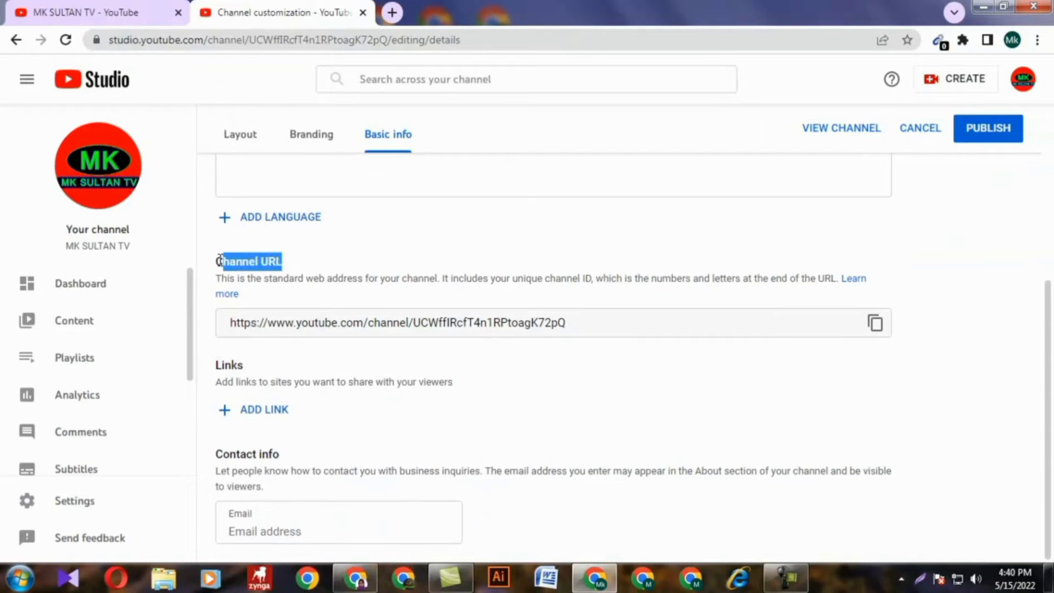
pyautogui.click(355, 256)
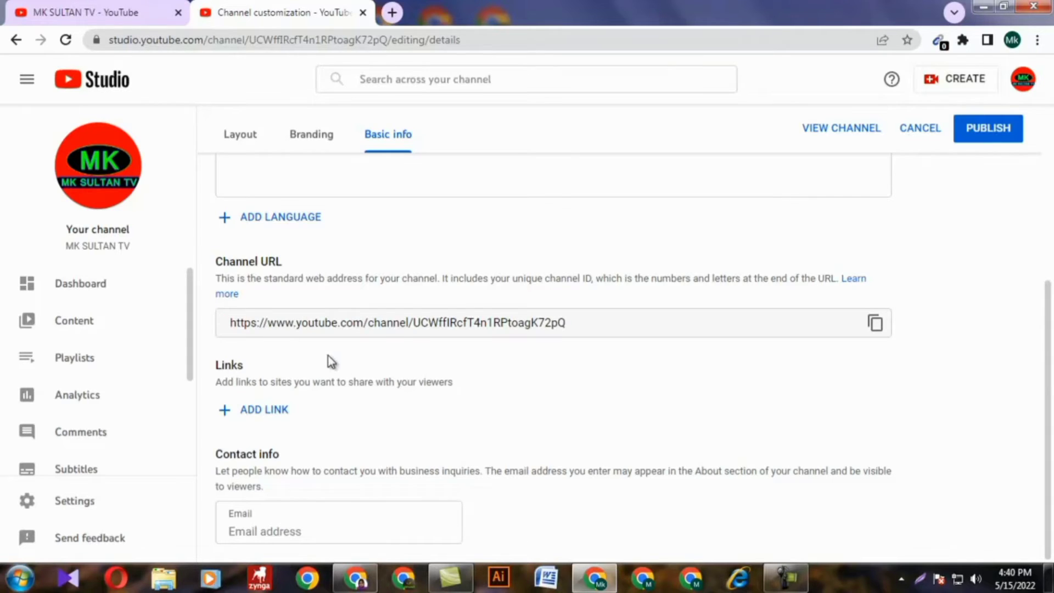
pyautogui.click(85, 13)
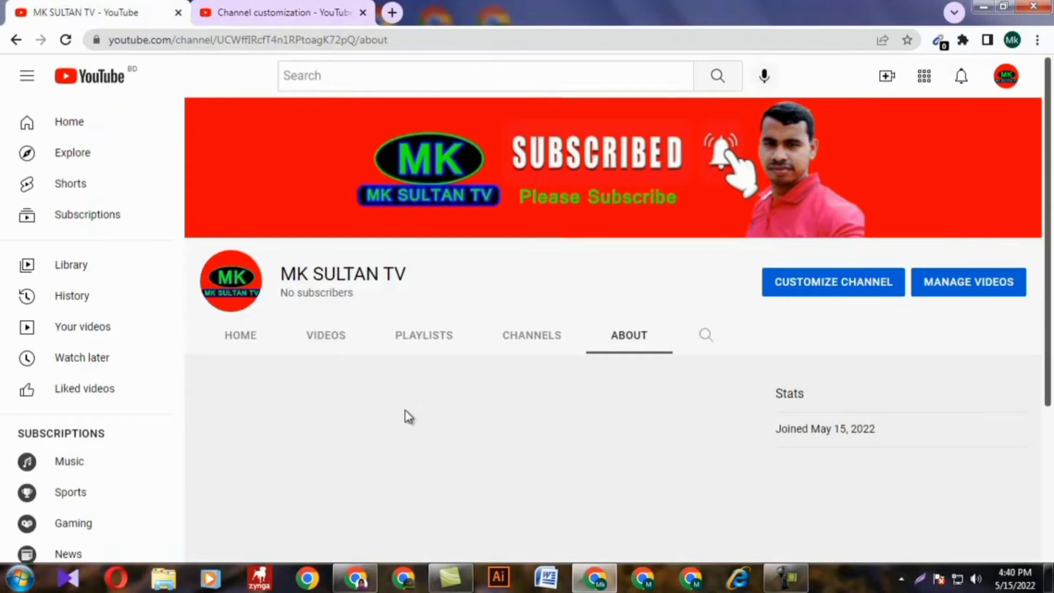
pyautogui.click(289, 11)
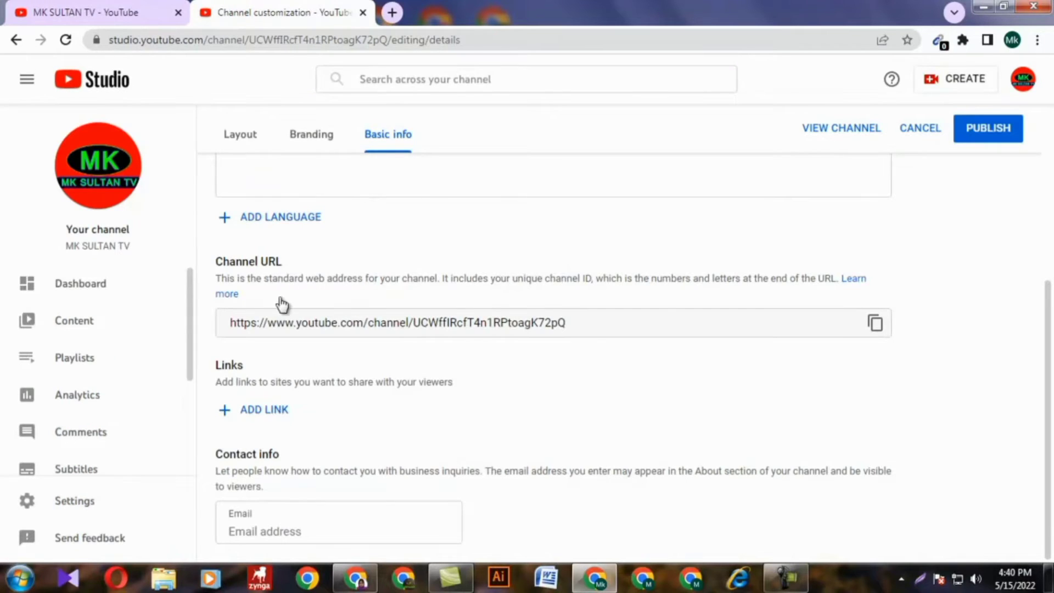
pyautogui.click(115, 8)
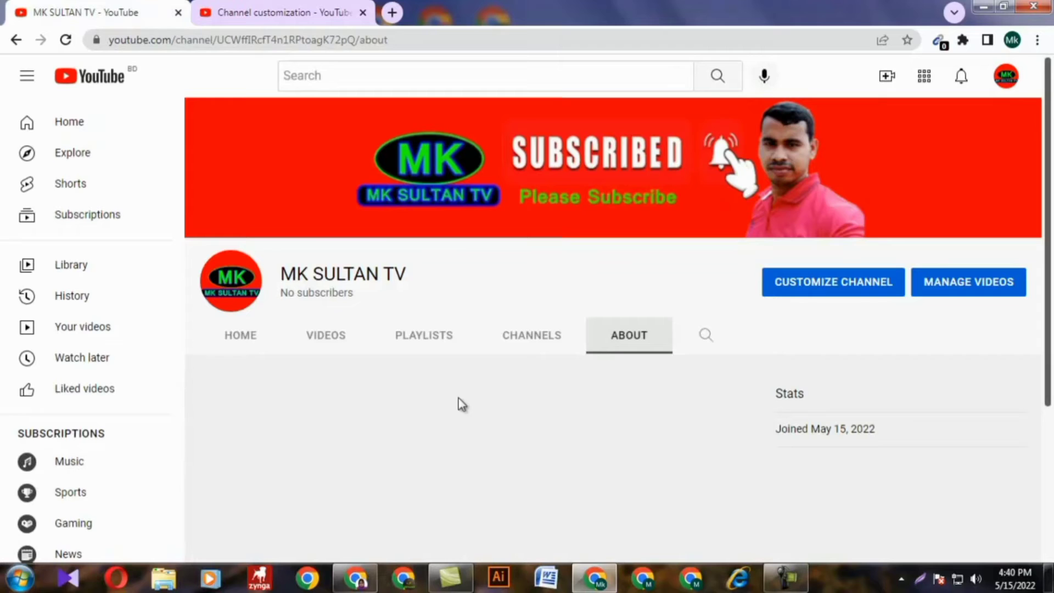
pyautogui.click(285, 12)
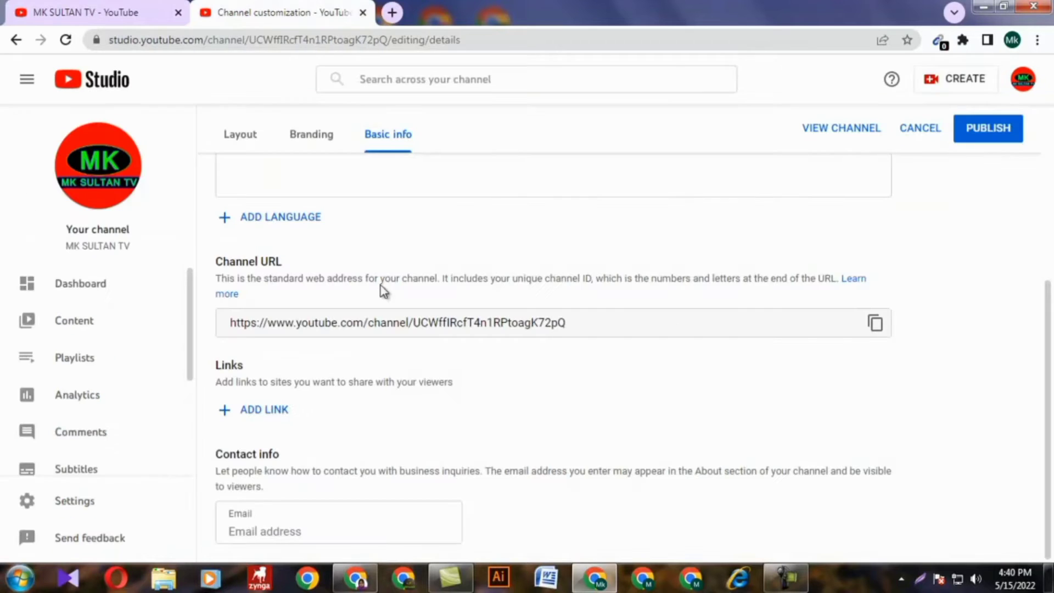
pyautogui.scroll(3, 292, 500)
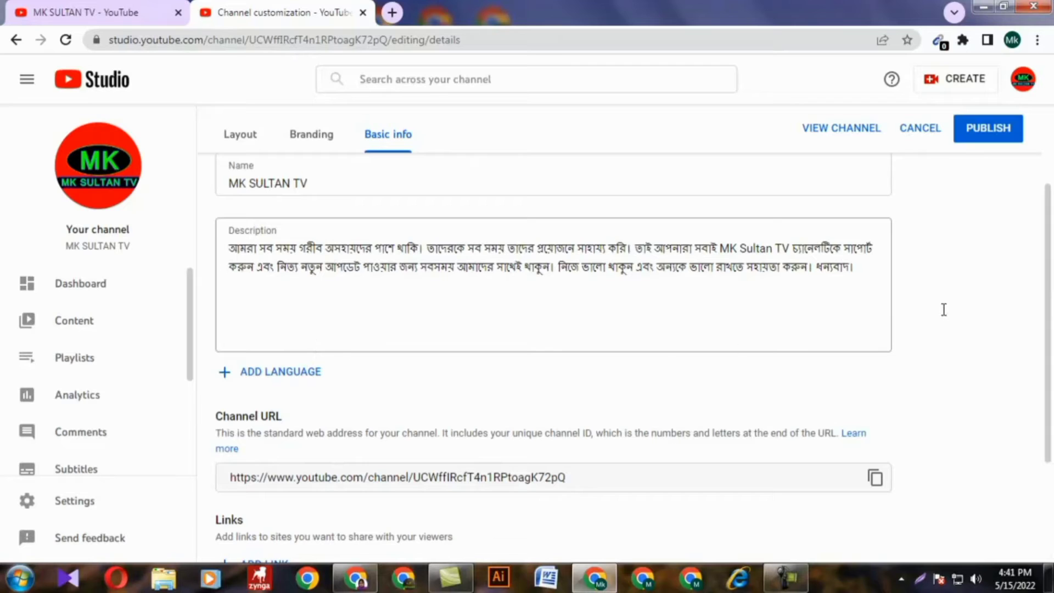
pyautogui.click(818, 348)
pyautogui.scroll(-3, 911, 296)
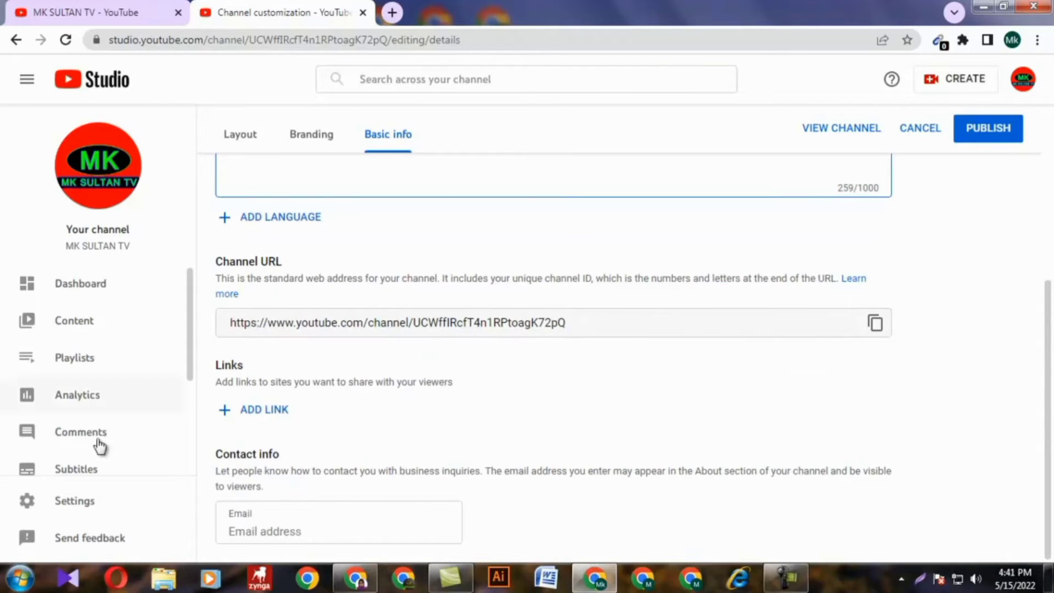
# - Add a new channel link titled Facebook Page, leaving its URL blank
pyautogui.click(260, 411)
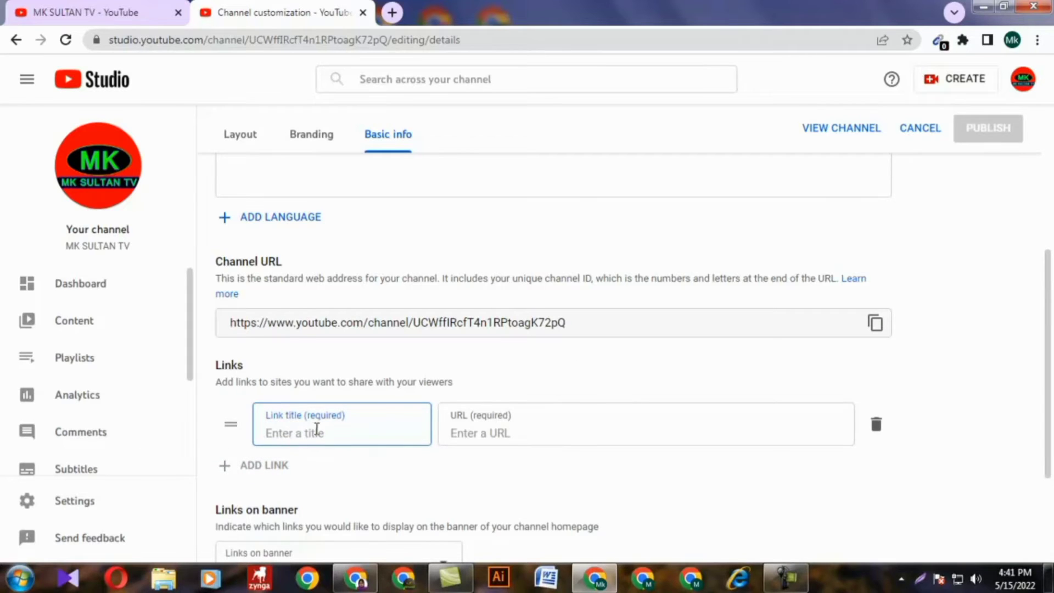
pyautogui.scroll(-1, 317, 430)
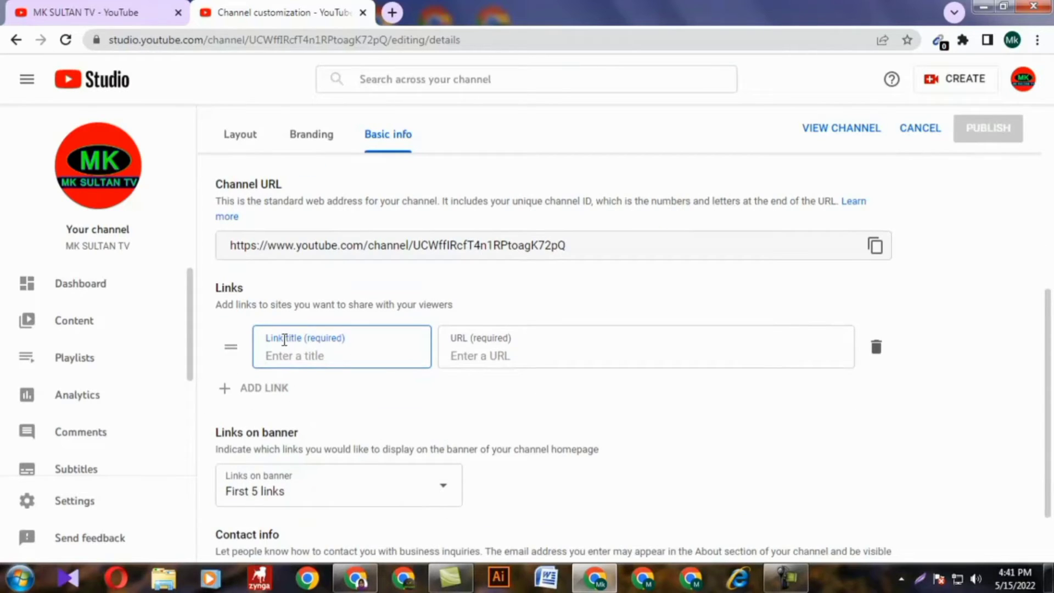
pyautogui.moveTo(297, 336); pyautogui.dragTo(276, 336)
pyautogui.click(278, 356)
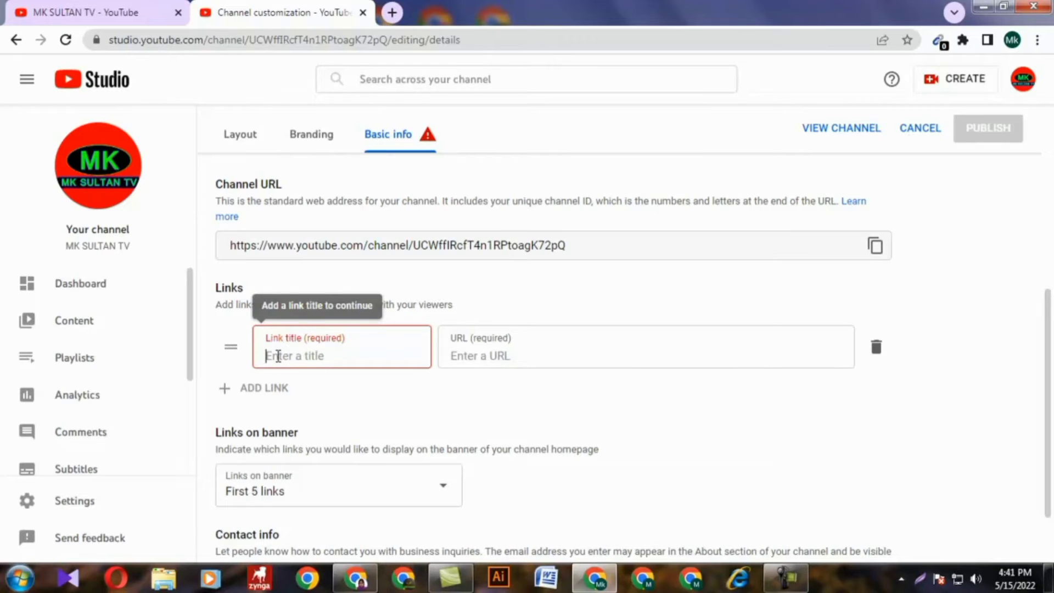
pyautogui.write('Facebook Page')
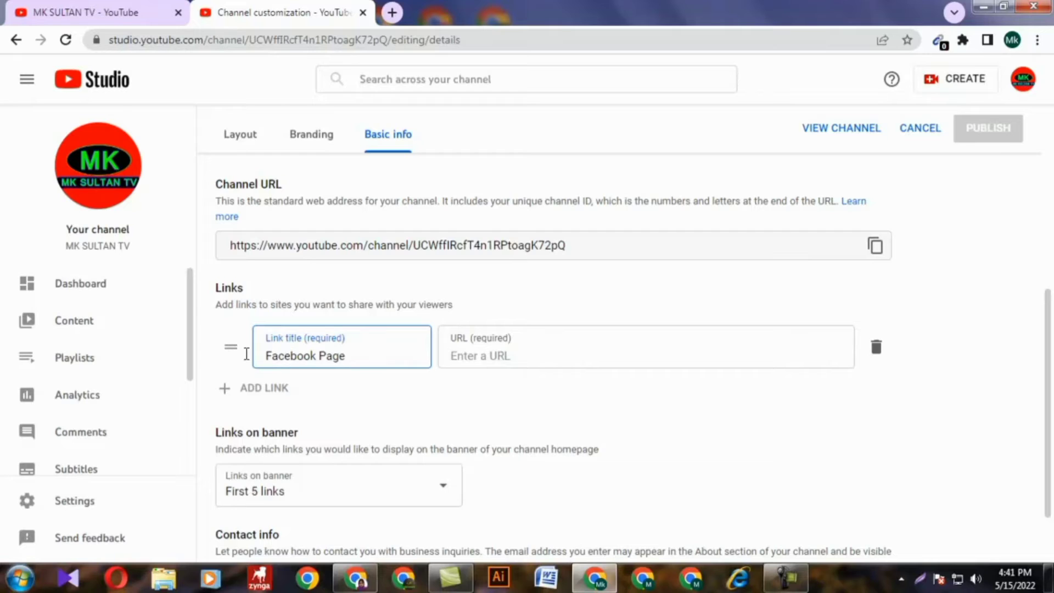
pyautogui.moveTo(247, 354); pyautogui.dragTo(347, 357)
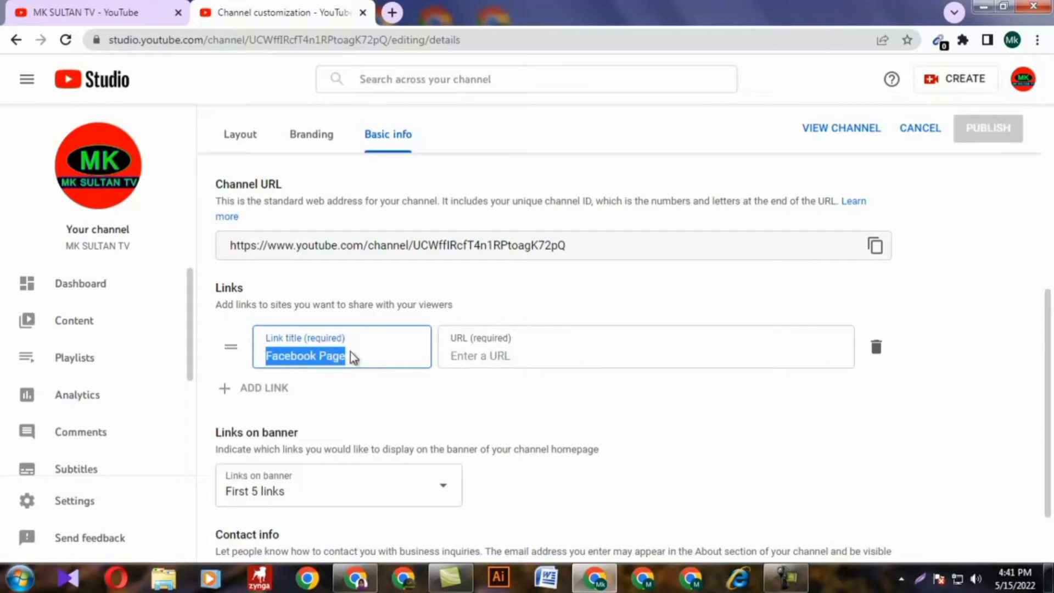
pyautogui.click(277, 336)
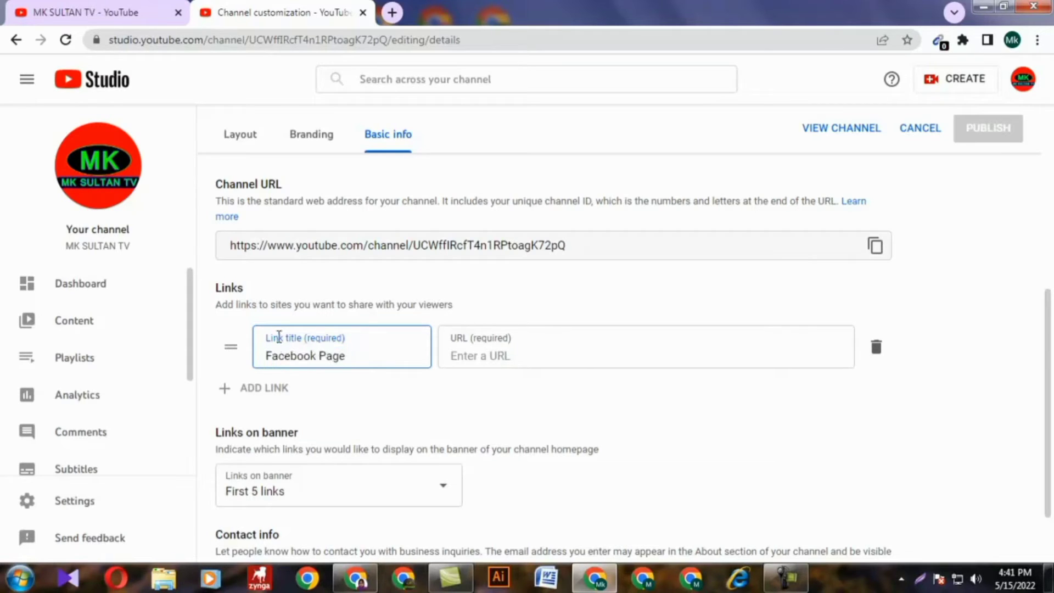
# - Cut the Facebook page address from the Google Docs notes into the Facebook Page link's URL
pyautogui.click(483, 359)
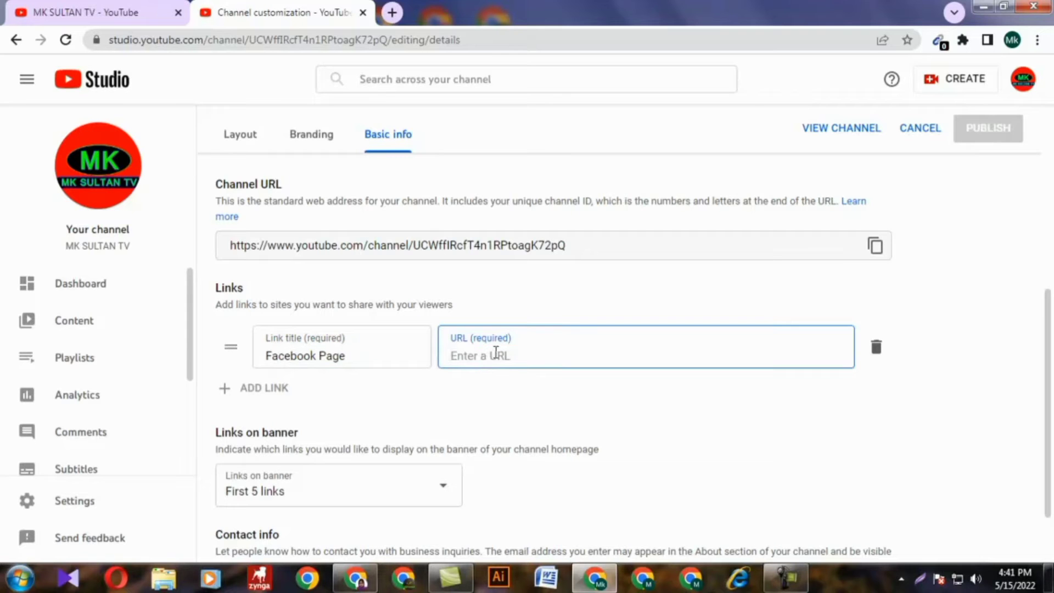
pyautogui.click(355, 578)
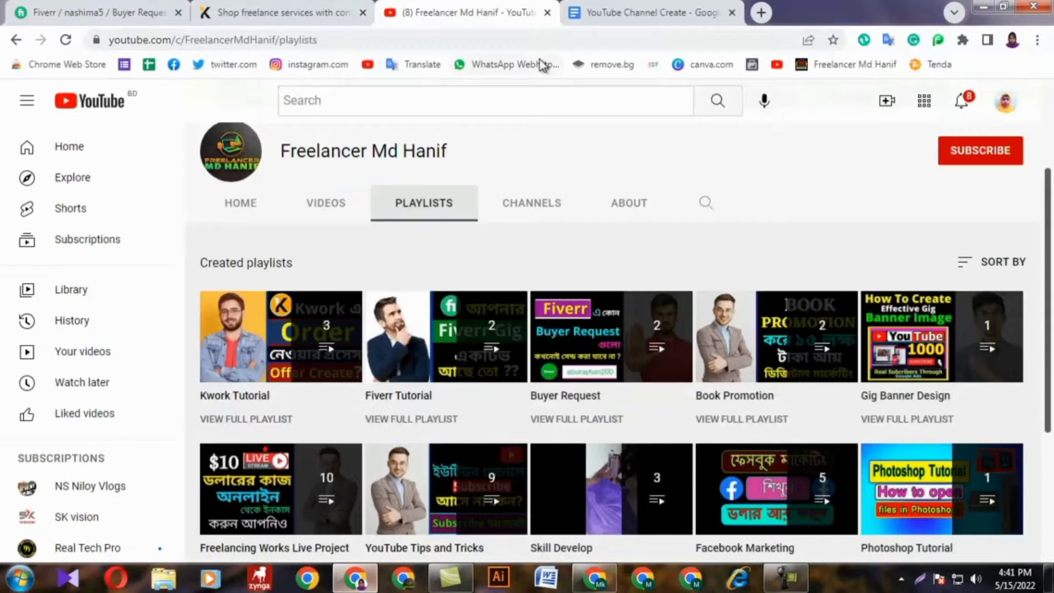
pyautogui.click(612, 8)
pyautogui.scroll(-3, 538, 314)
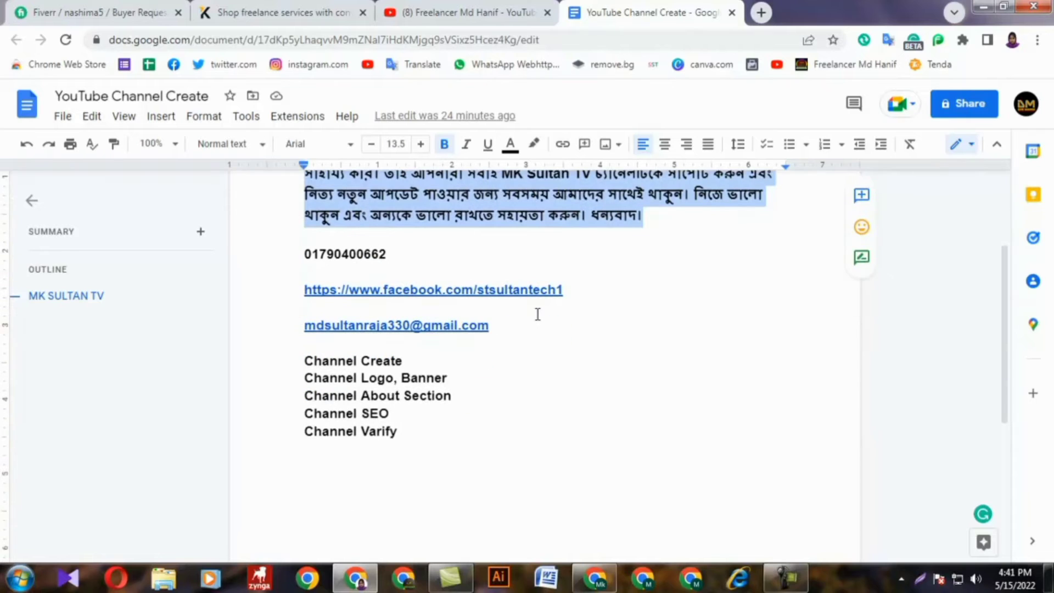
pyautogui.moveTo(566, 292); pyautogui.dragTo(299, 292)
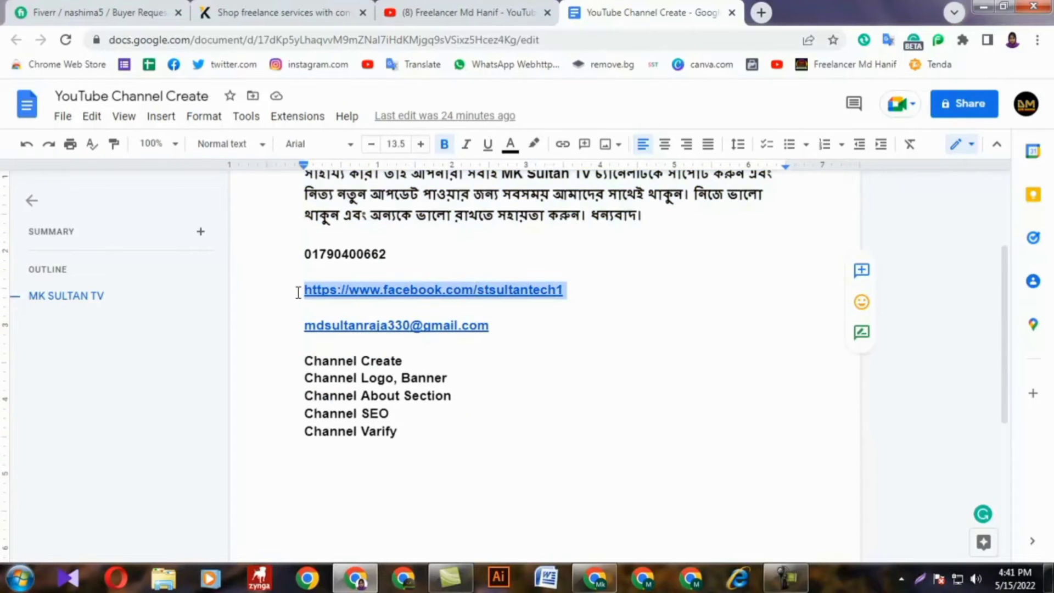
pyautogui.rightClick(371, 299)
pyautogui.click(419, 159)
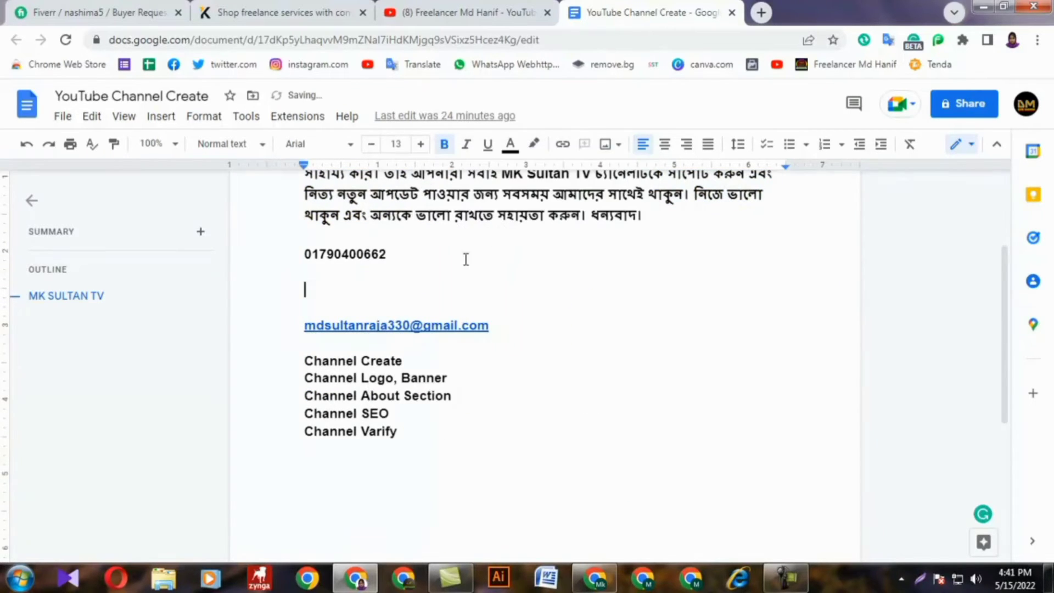
pyautogui.click(983, 7)
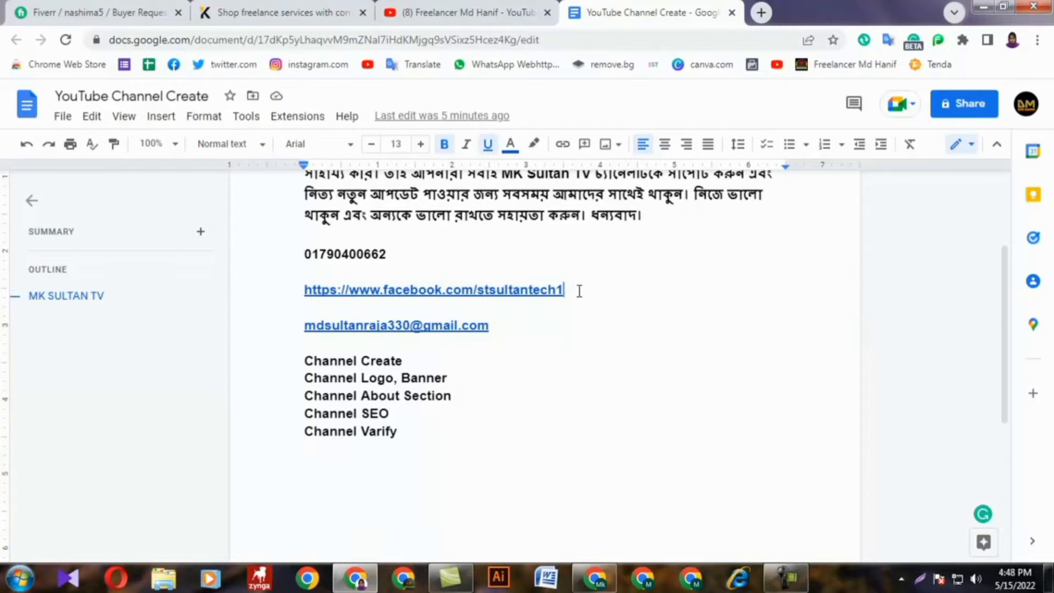
pyautogui.click(980, 12)
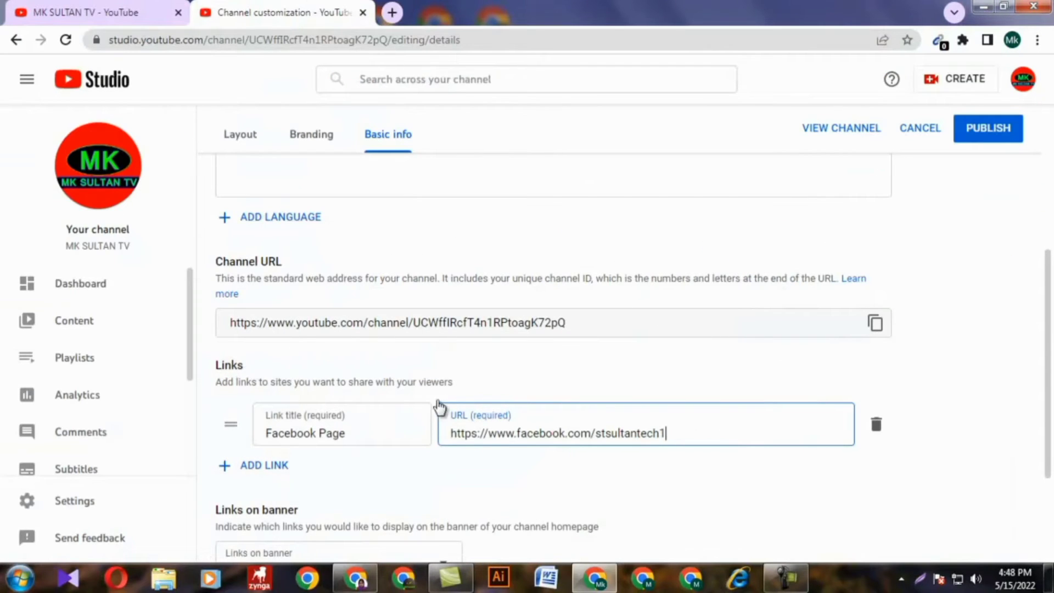
# - Add a second channel link titled Twitter
pyautogui.scroll(-3, 439, 406)
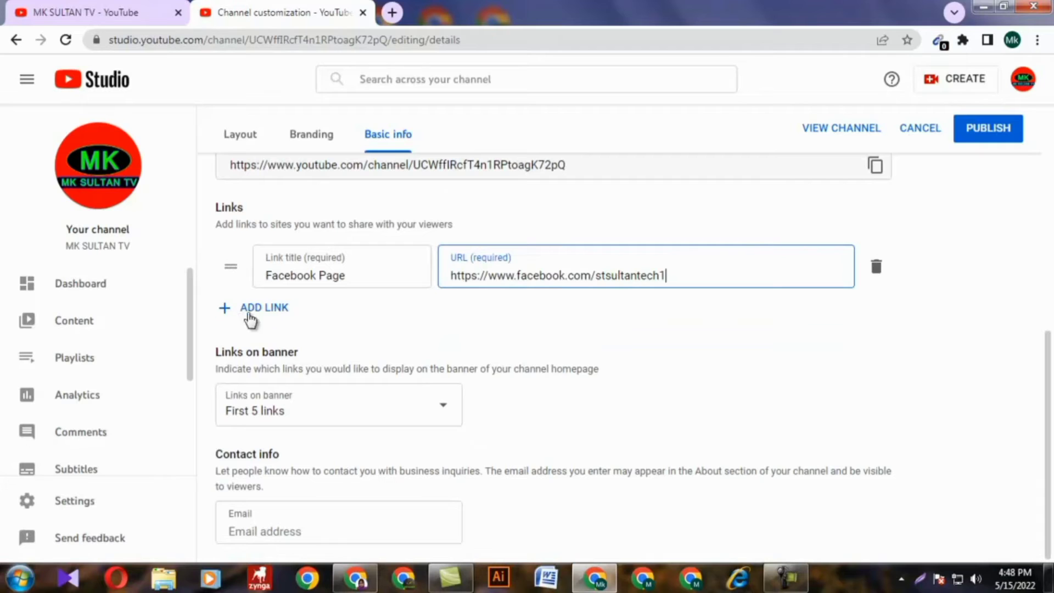
pyautogui.scroll(1, 324, 291)
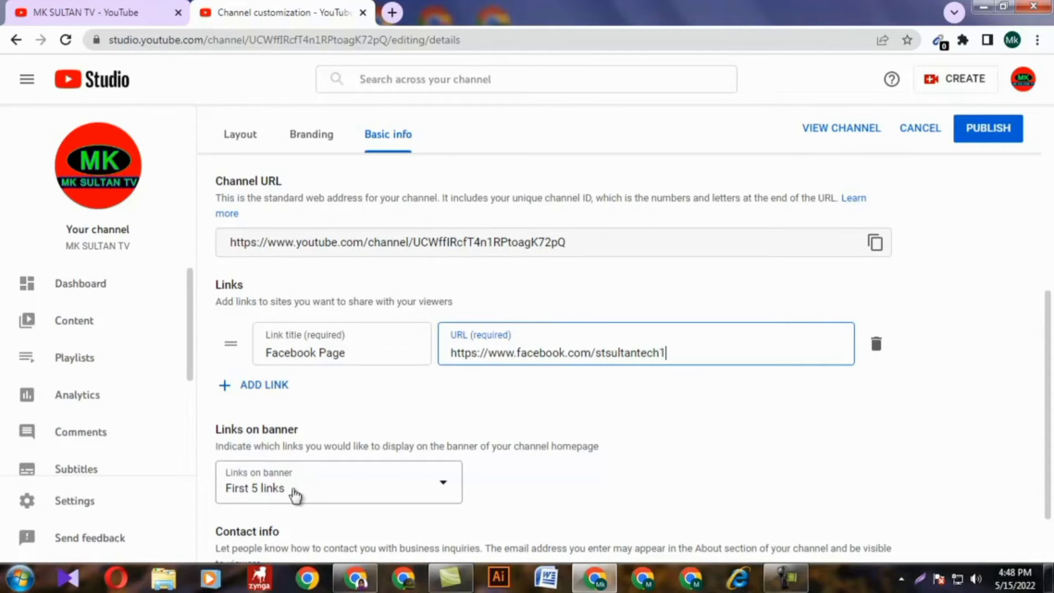
pyautogui.scroll(1, 438, 343)
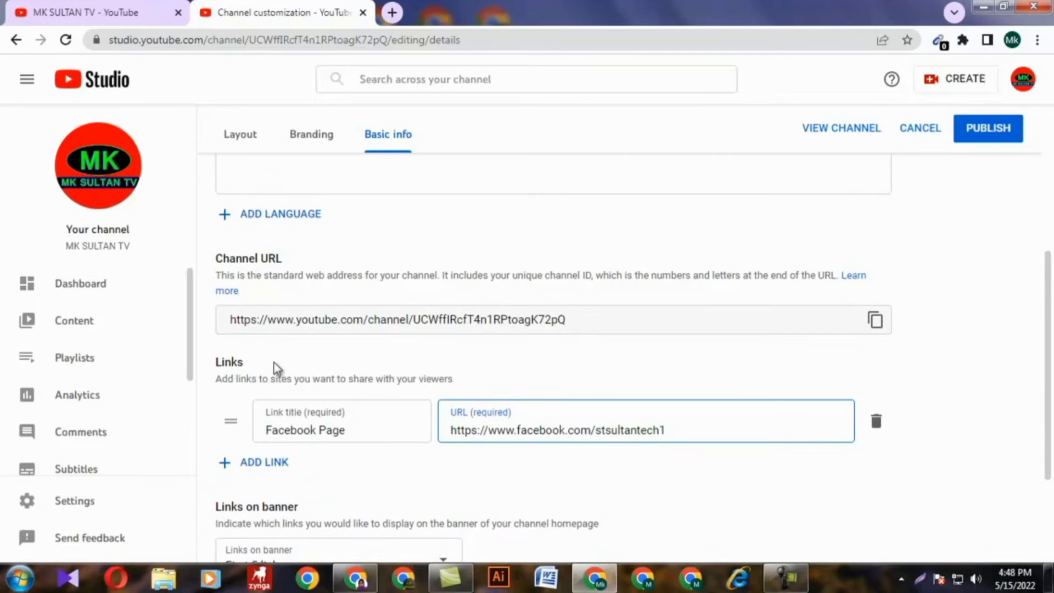
pyautogui.scroll(-1, 308, 380)
pyautogui.click(236, 384)
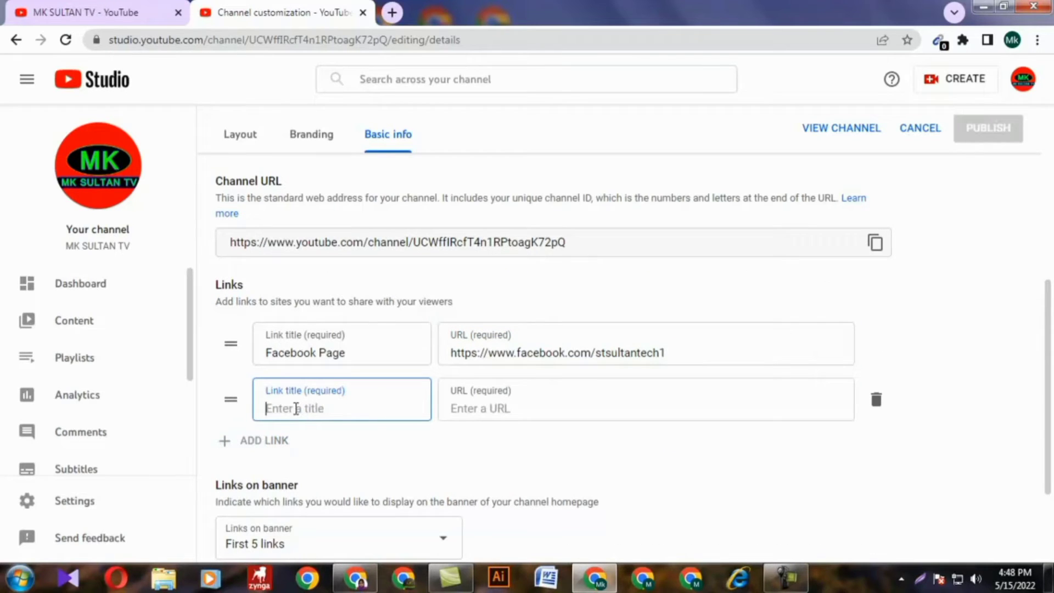
pyautogui.write('Twitter')
# - Leave the Twitter link's URL blank and delete that link row
pyautogui.click(524, 409)
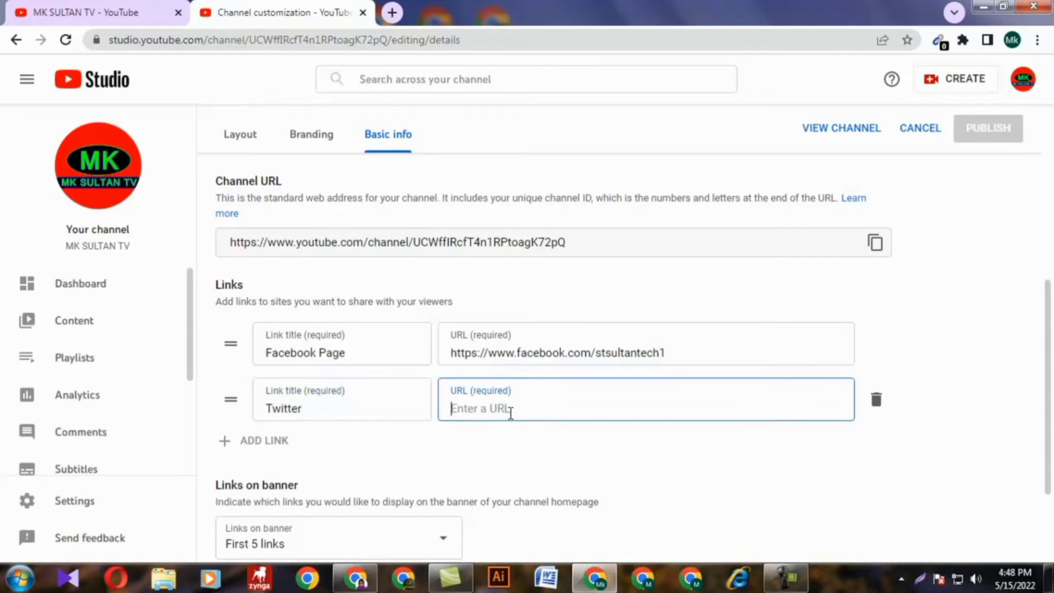
pyautogui.click(256, 442)
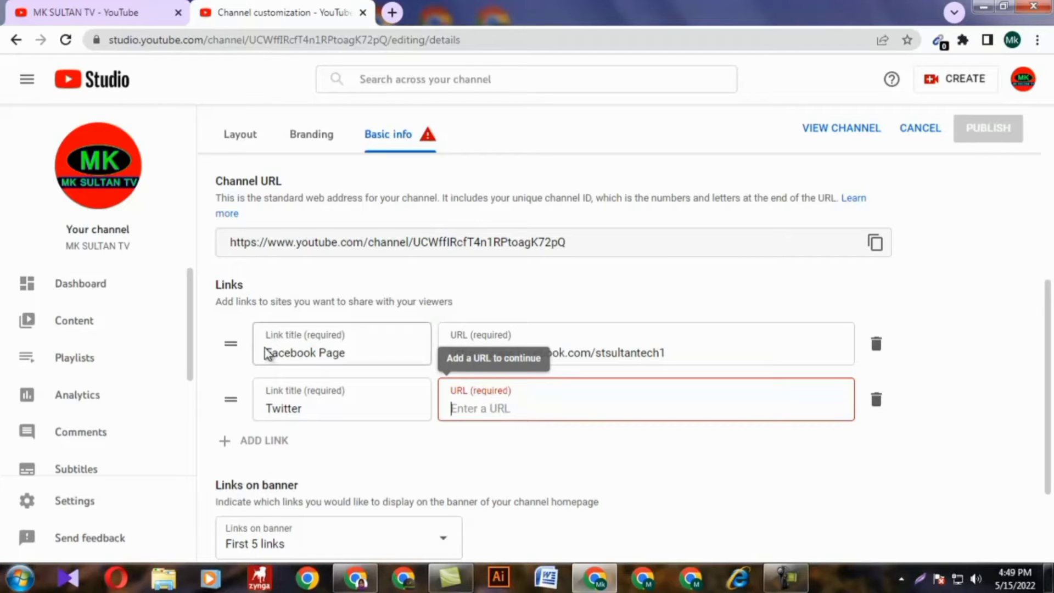
pyautogui.click(877, 402)
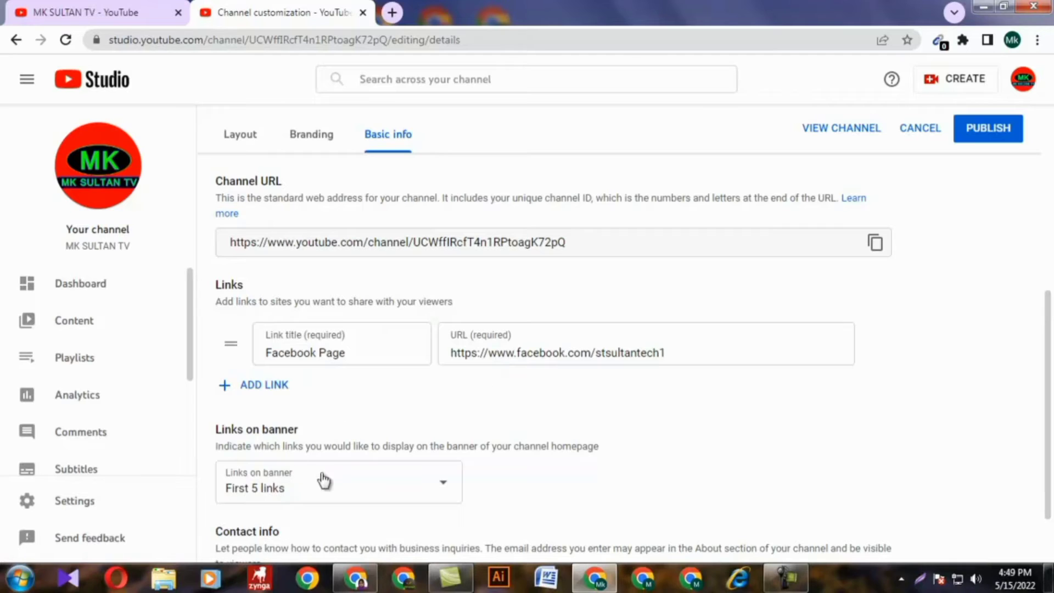
# - Copy the contact e-mail address from the notes document and return to YouTube Studio
pyautogui.scroll(-2, 659, 386)
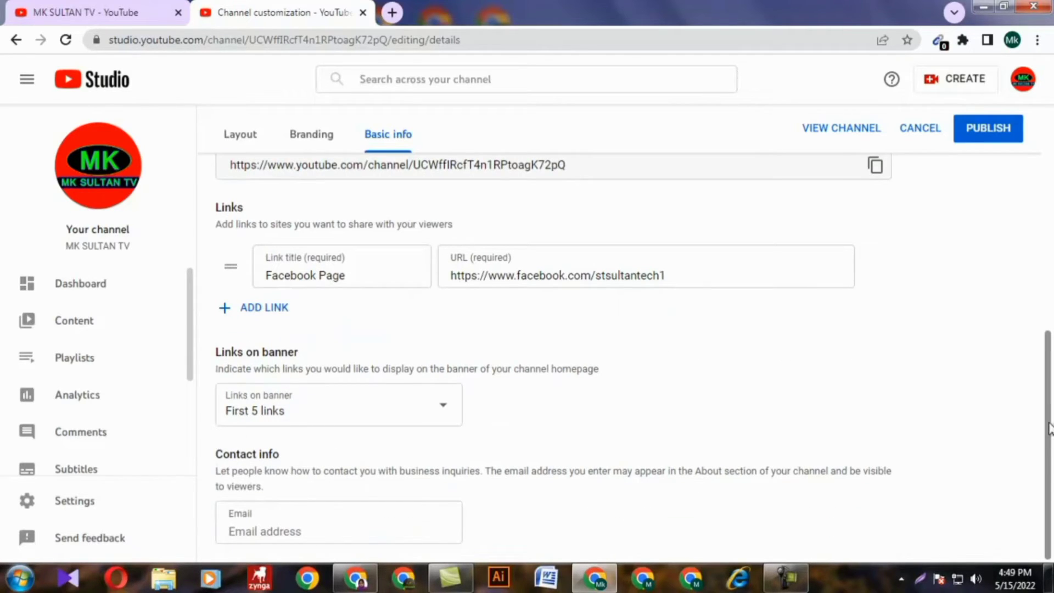
pyautogui.click(245, 533)
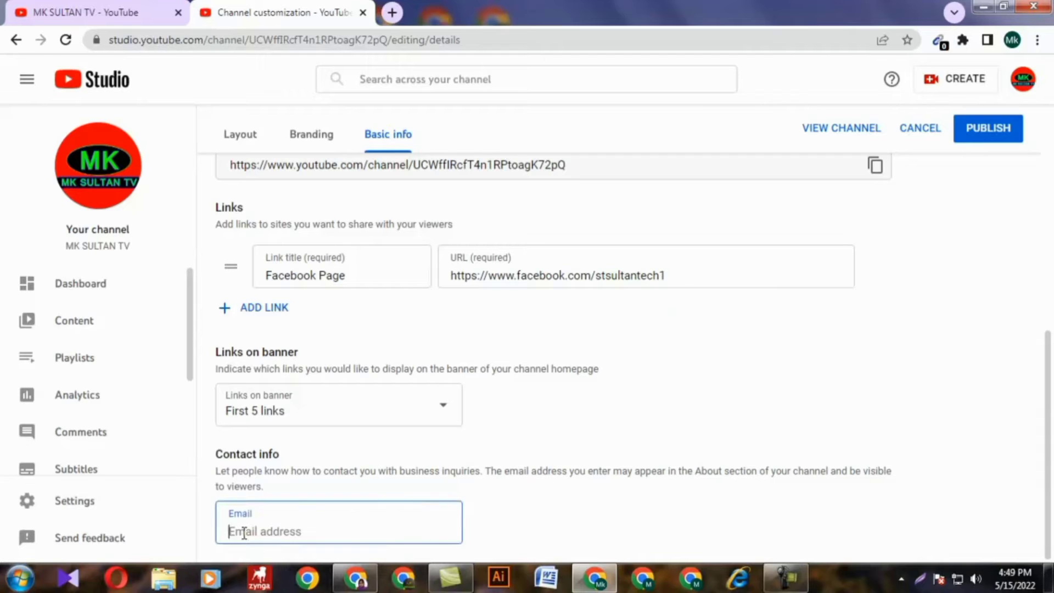
pyautogui.click(355, 577)
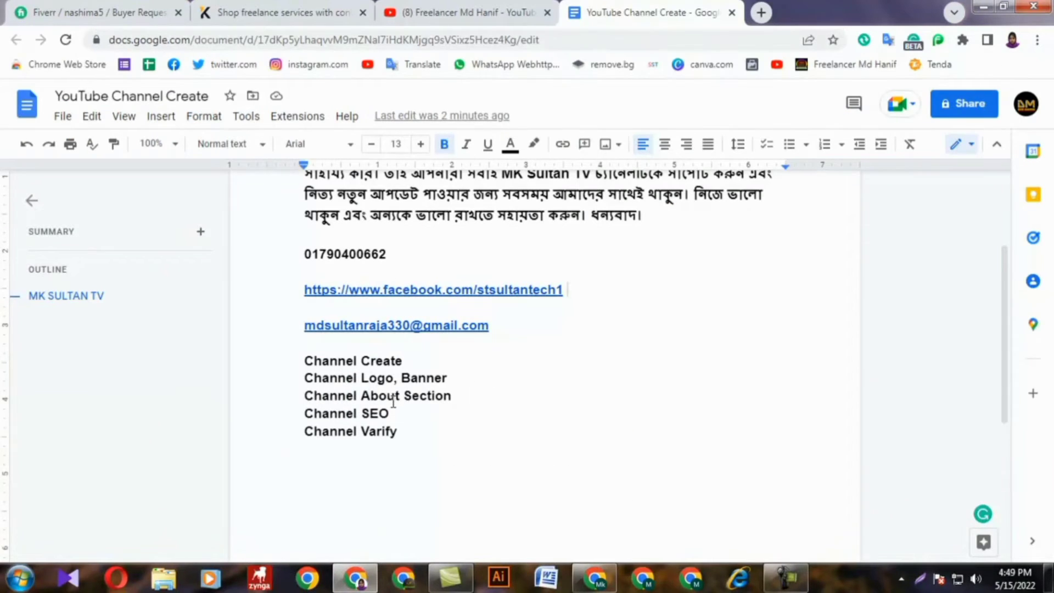
pyautogui.scroll(3, 393, 404)
pyautogui.scroll(-3, 406, 405)
pyautogui.moveTo(492, 326); pyautogui.dragTo(284, 323)
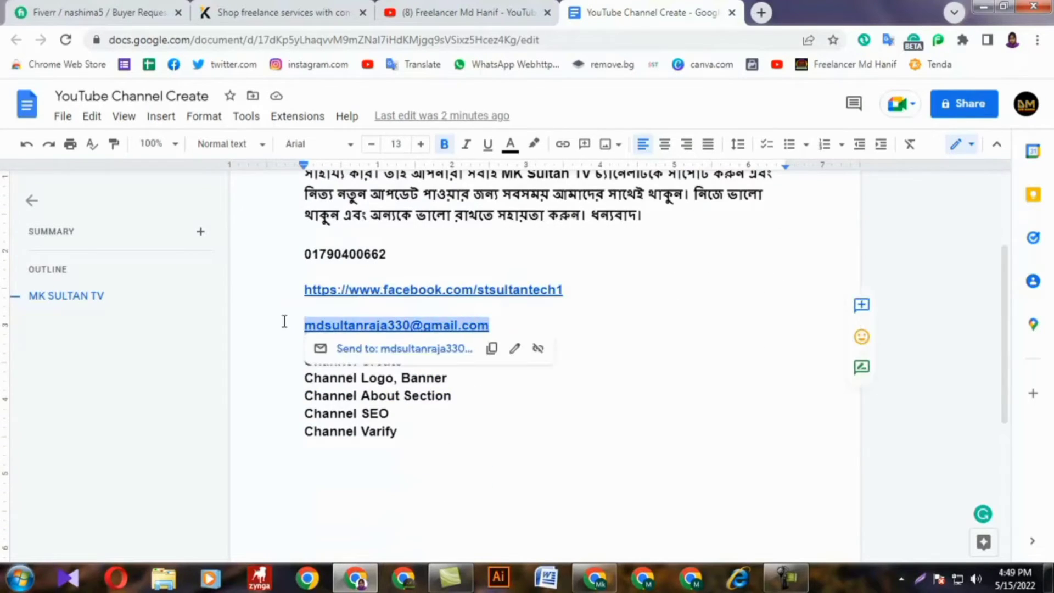
pyautogui.rightClick(364, 329)
pyautogui.click(471, 183)
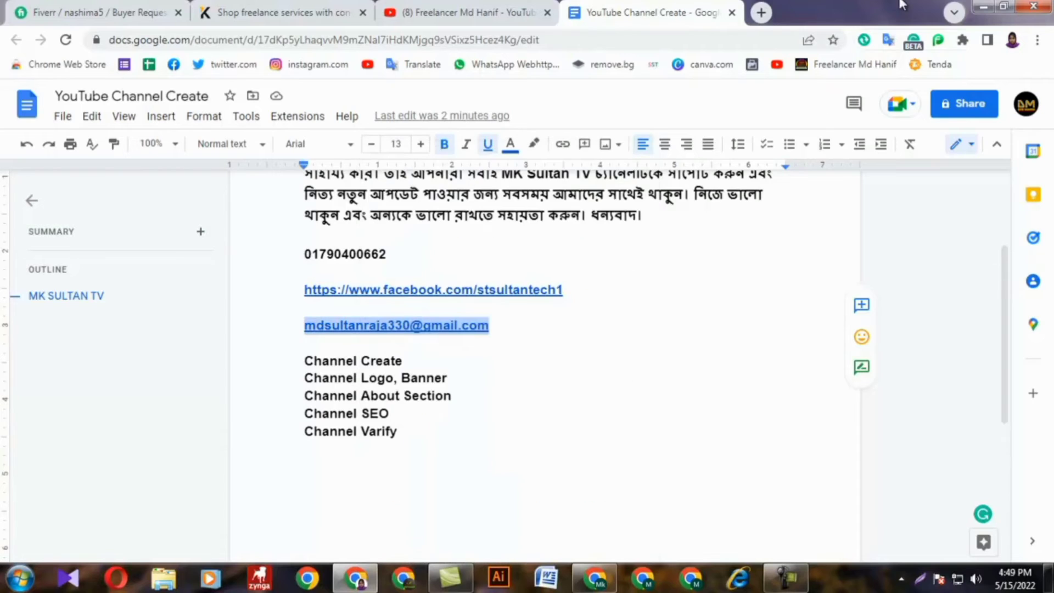
pyautogui.click(985, 7)
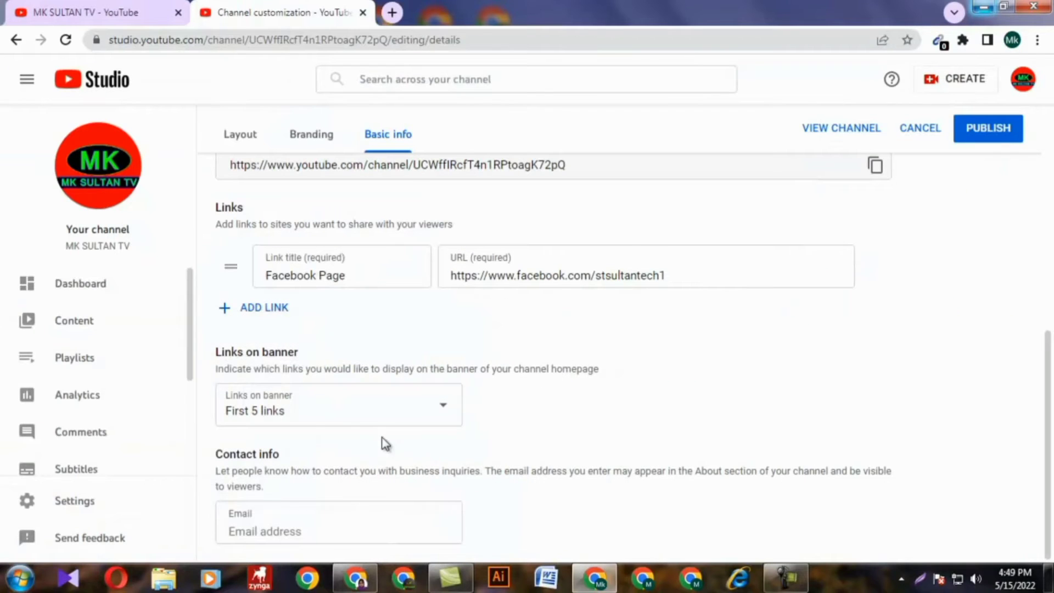
# - Paste the copied address into the Contact info Email field and publish the Basic info changes
pyautogui.click(245, 531)
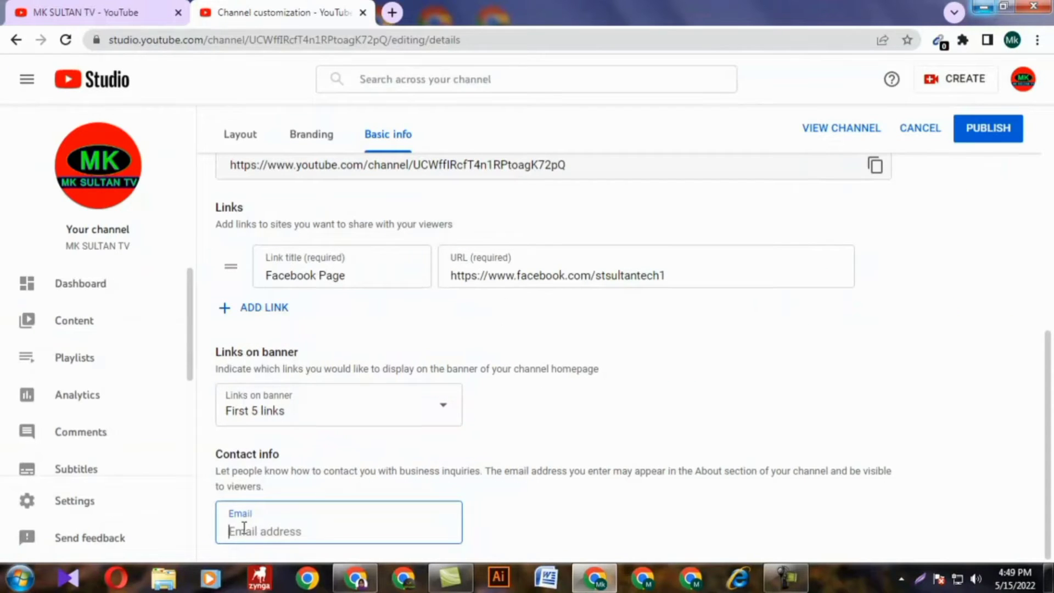
pyautogui.hotkey('ctrl', 'v')
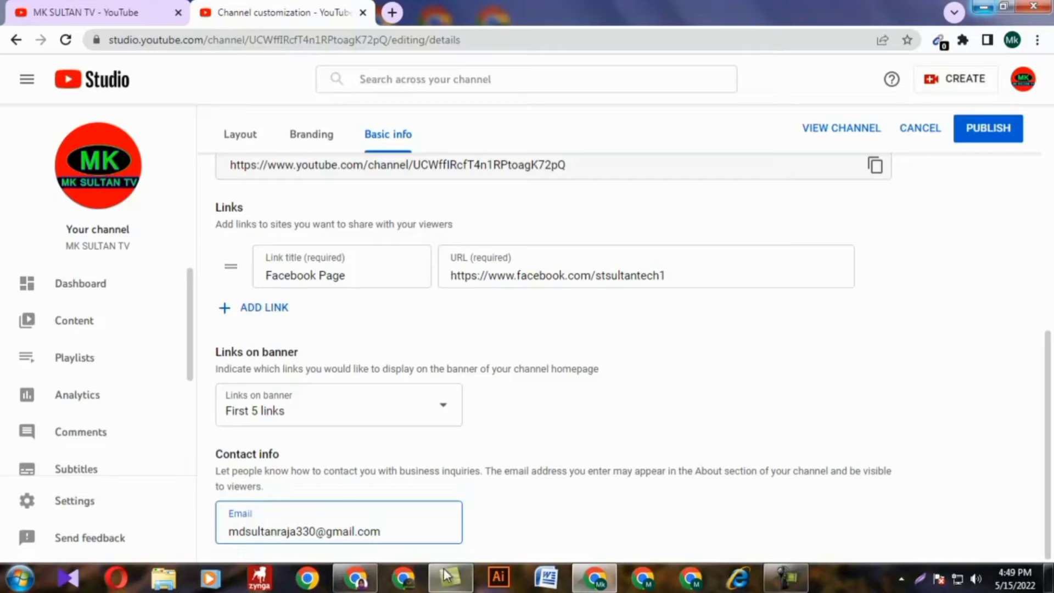
pyautogui.scroll(3, 357, 297)
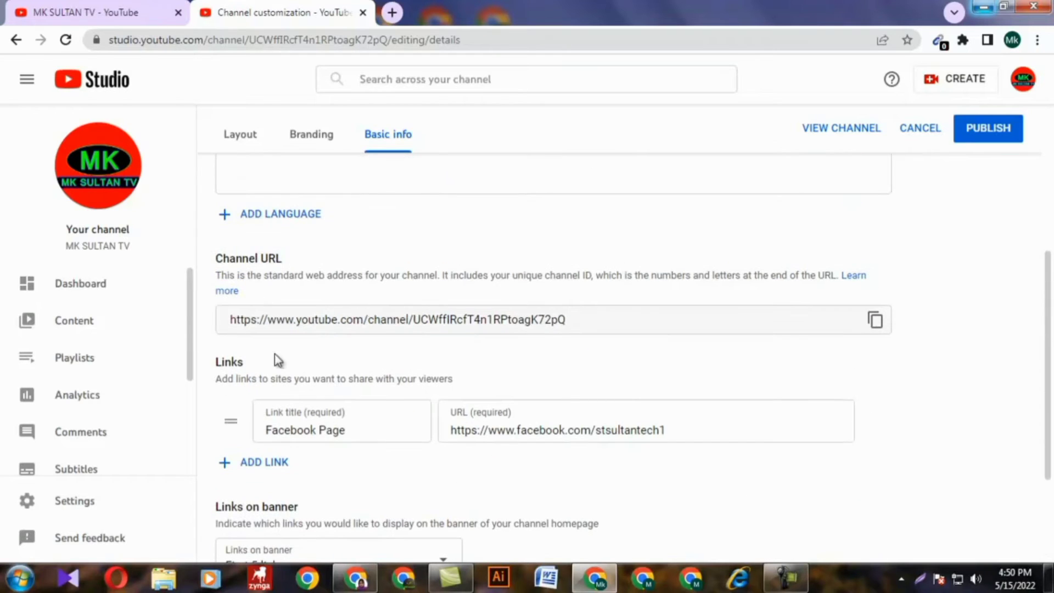
pyautogui.scroll(-2, 301, 412)
pyautogui.scroll(-1, 311, 477)
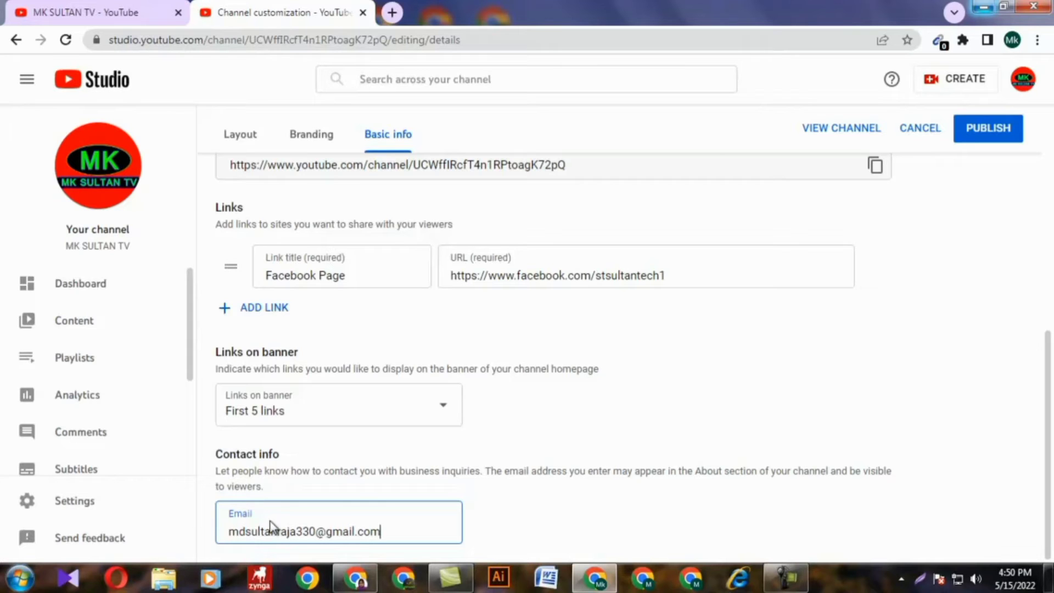
pyautogui.scroll(2, 353, 339)
pyautogui.scroll(1, 353, 339)
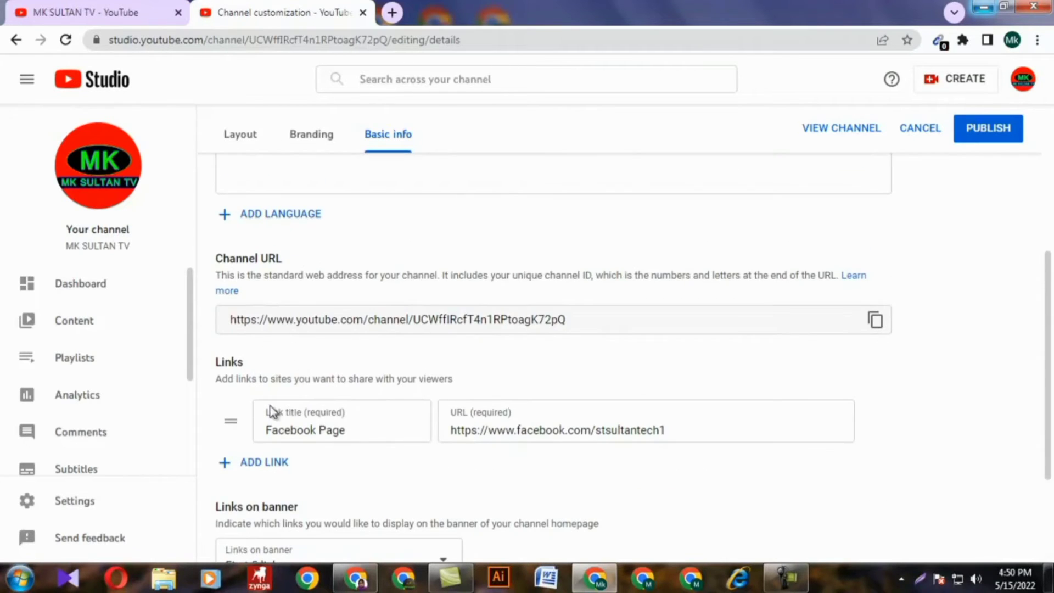
pyautogui.scroll(5, 463, 505)
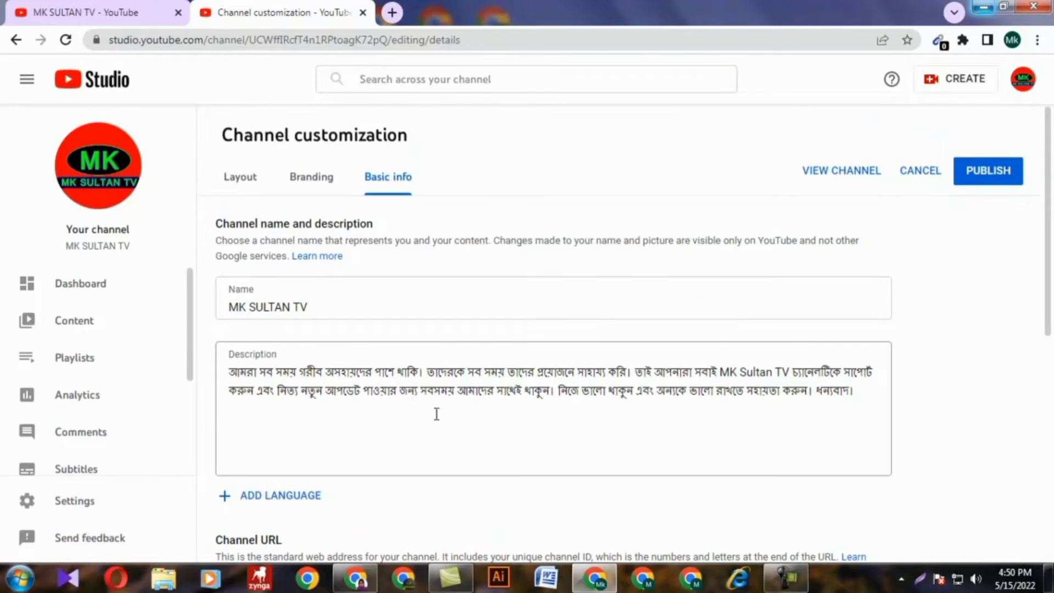
pyautogui.scroll(-3, 436, 414)
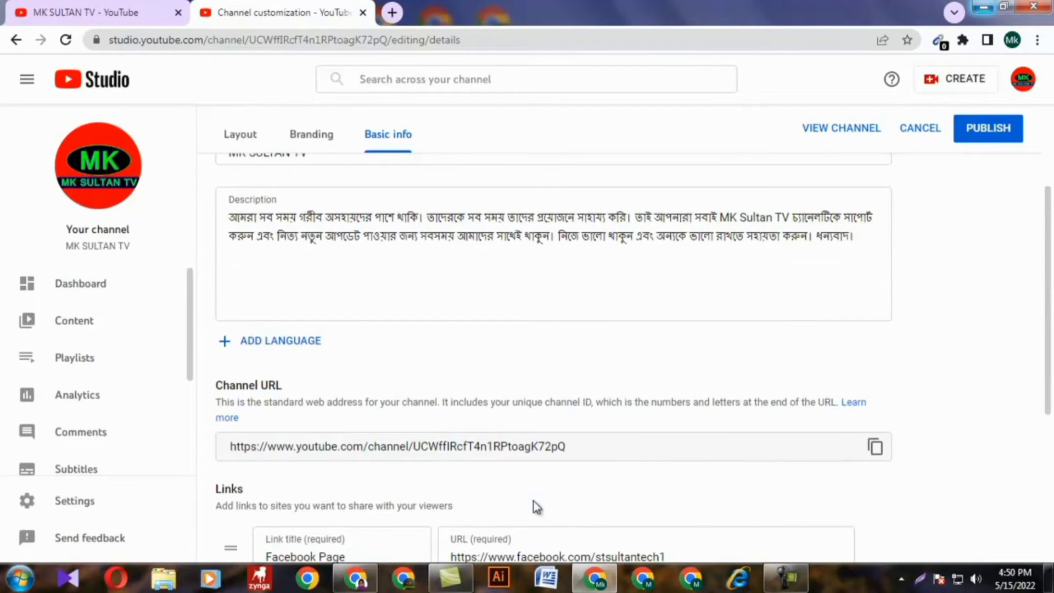
pyautogui.scroll(-5, 533, 501)
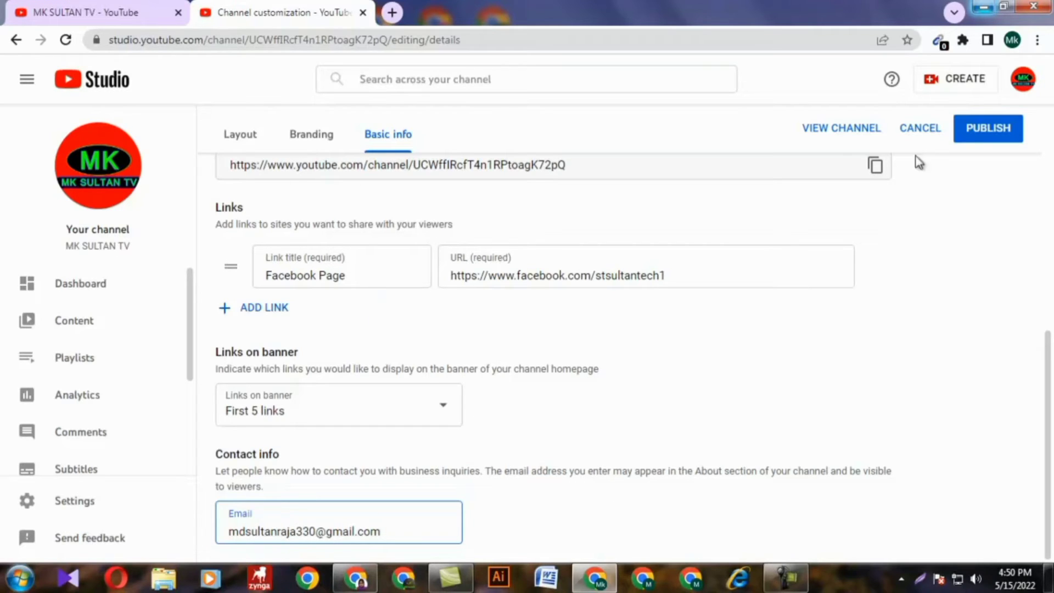
pyautogui.click(994, 135)
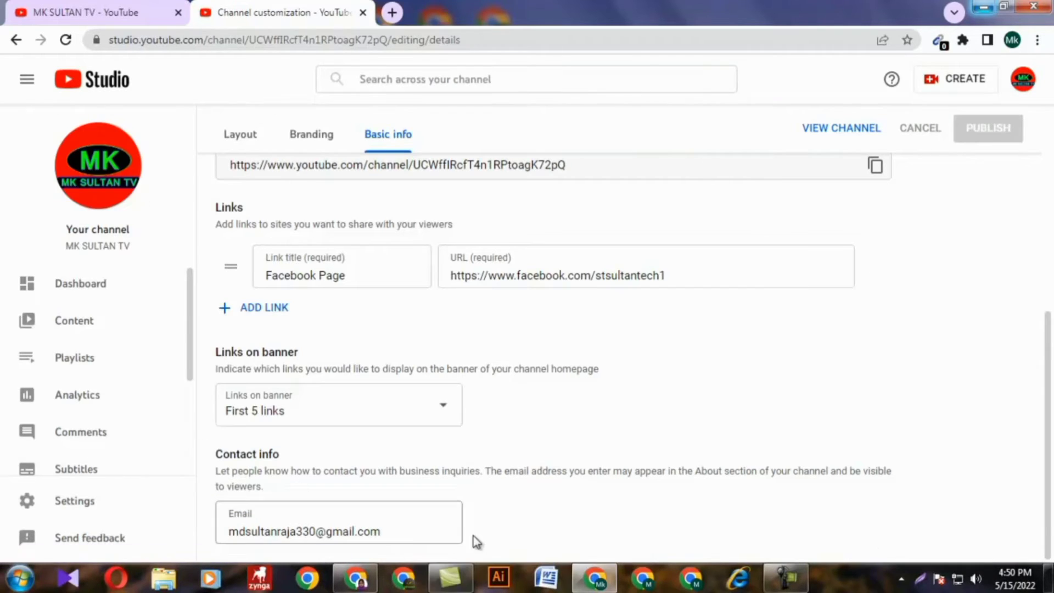
# - Reload the MK SULTAN TV About page and check the channel name and description
pyautogui.click(71, 11)
pyautogui.click(64, 40)
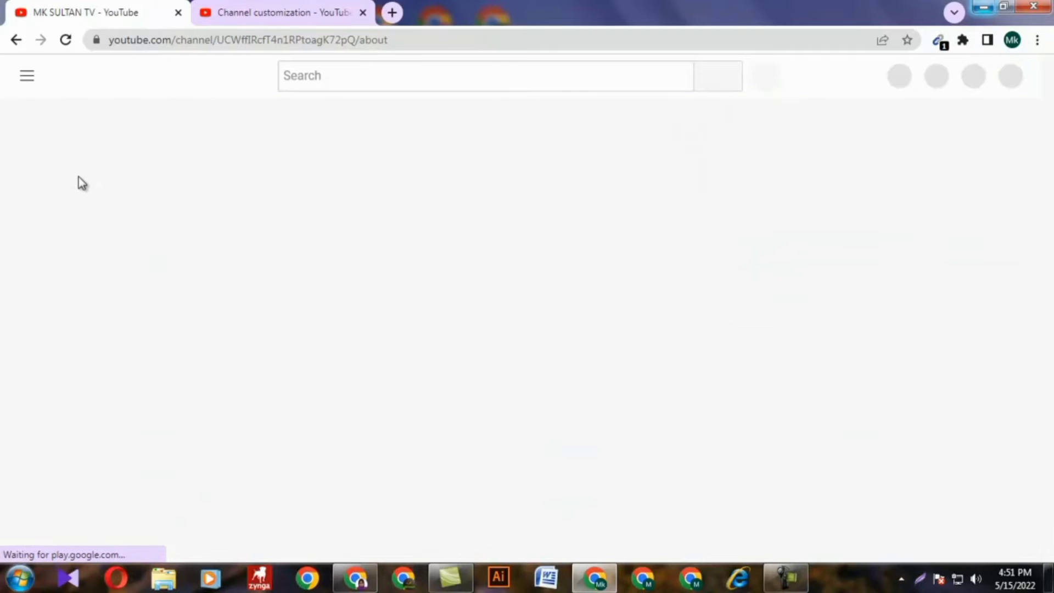
pyautogui.scroll(-1, 451, 409)
pyautogui.scroll(-2, 451, 409)
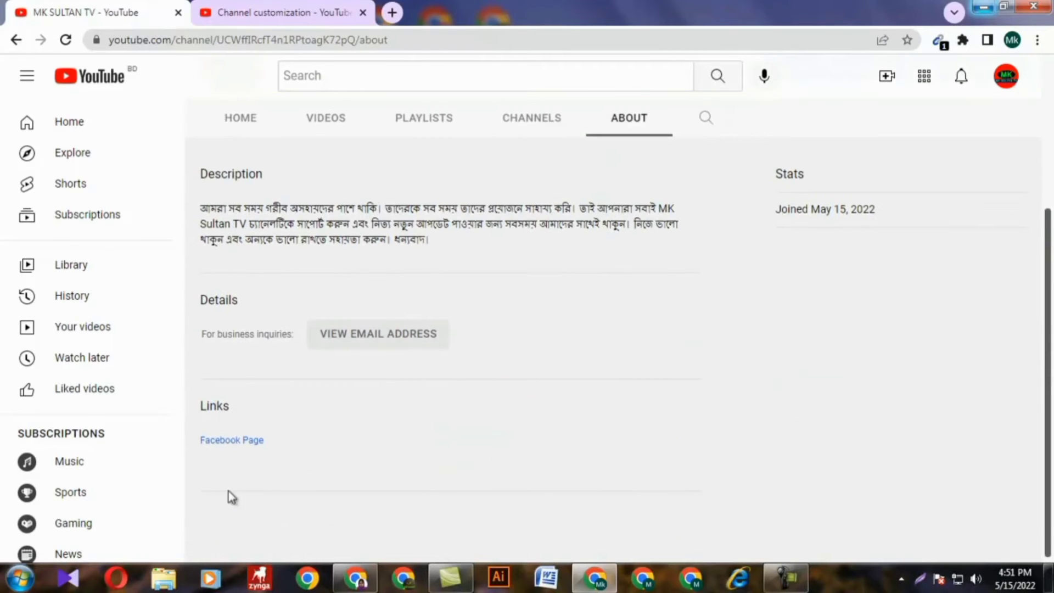
pyautogui.scroll(3, 749, 215)
pyautogui.scroll(-2, 626, 296)
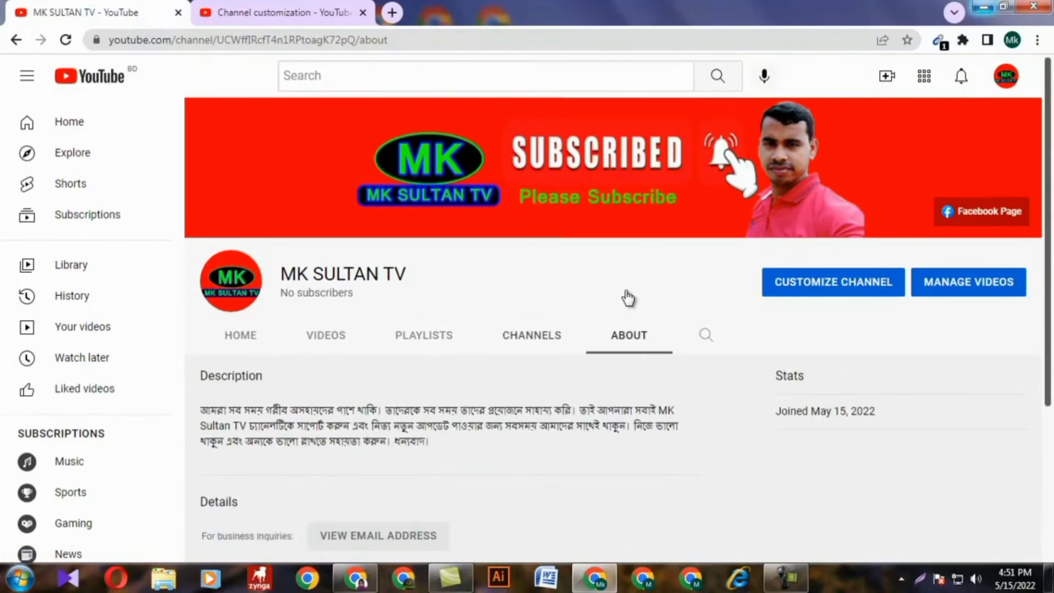
pyautogui.scroll(2, 631, 303)
pyautogui.scroll(-1, 639, 313)
pyautogui.scroll(1, 652, 407)
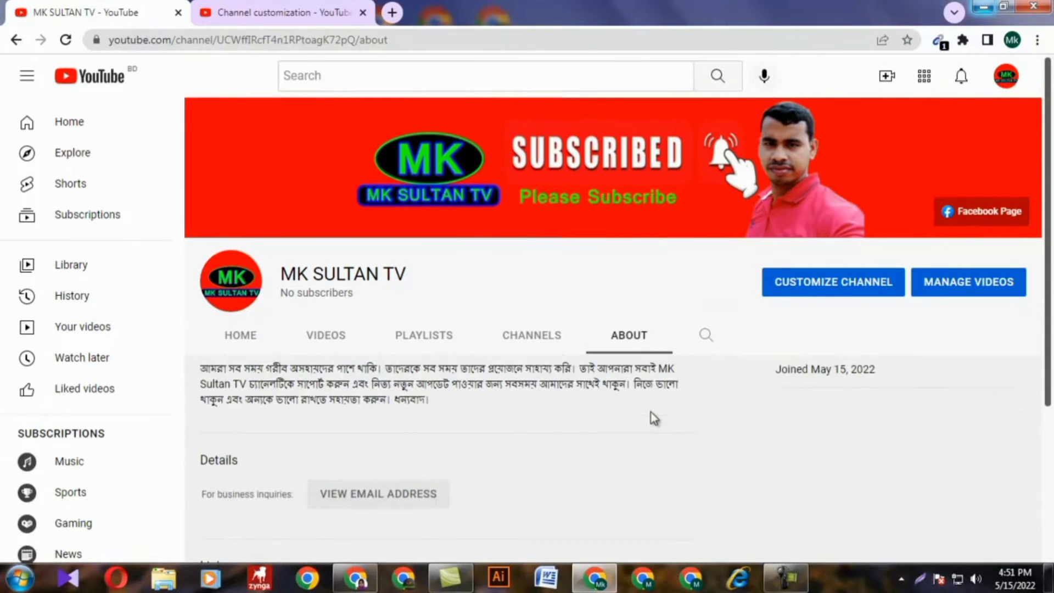
pyautogui.scroll(-2, 872, 367)
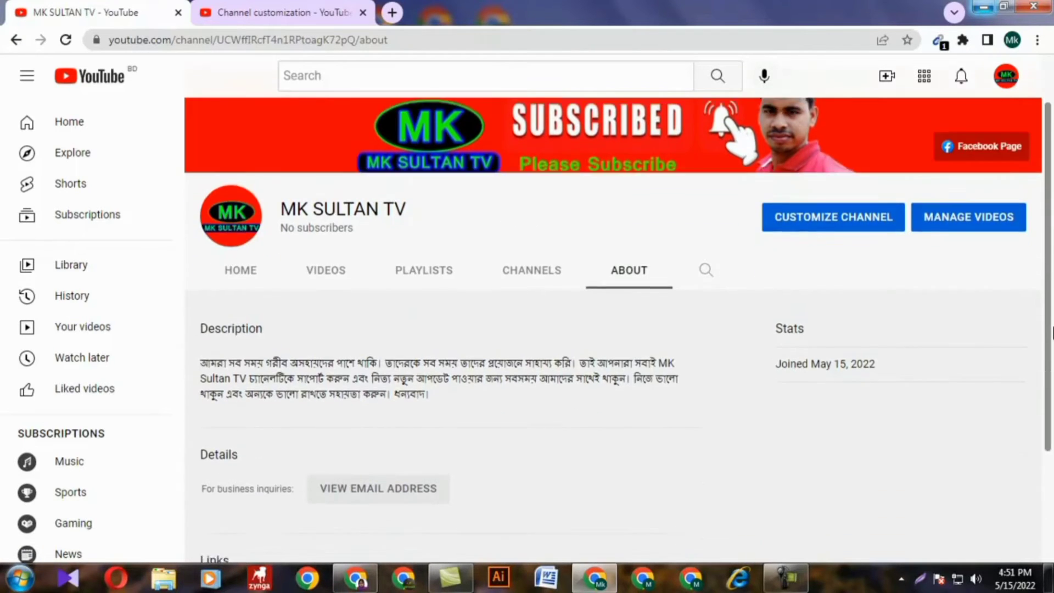
pyautogui.moveTo(198, 314); pyautogui.dragTo(423, 356)
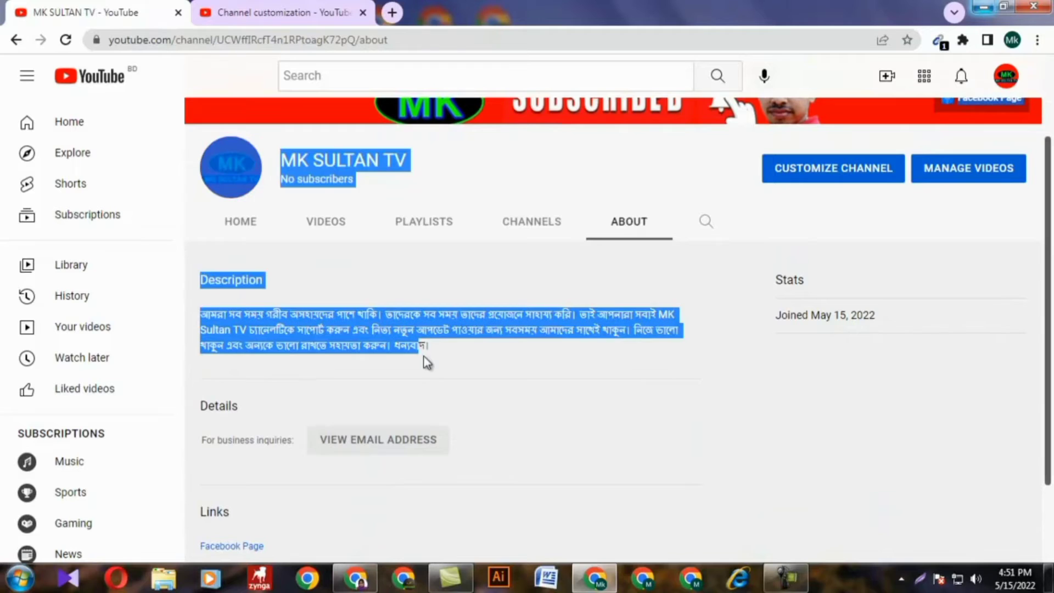
pyautogui.click(546, 353)
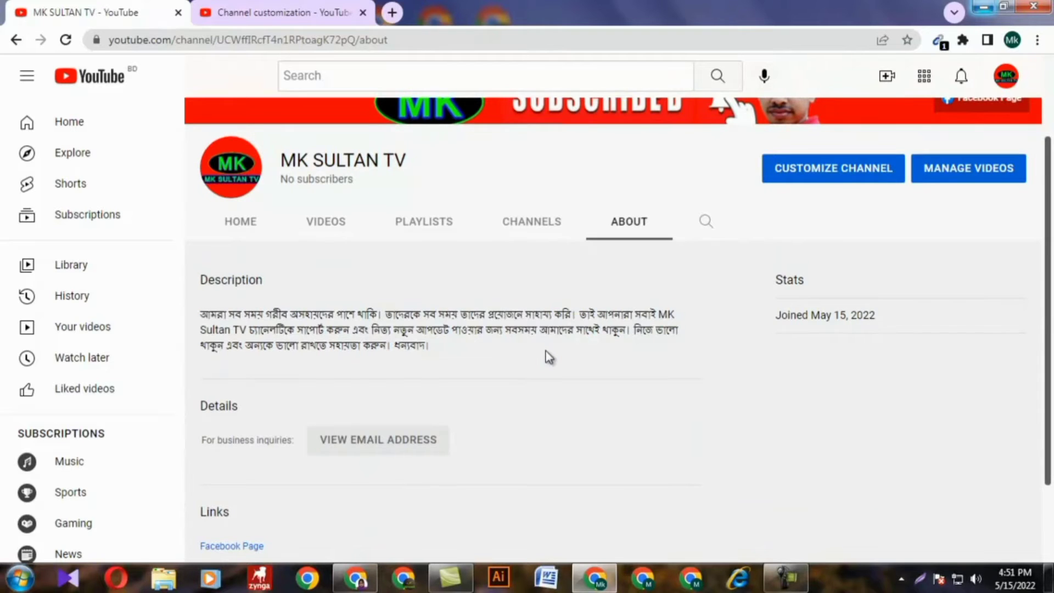
# - Reveal the business inquiries e-mail, review the links, then return to the Google Docs plan
pyautogui.click(380, 442)
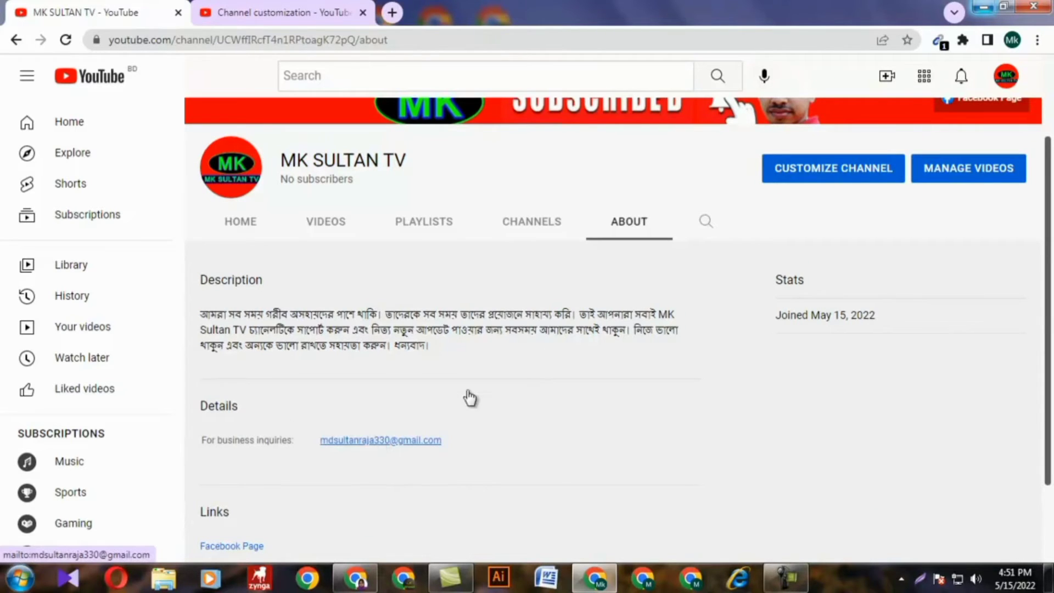
pyautogui.scroll(-2, 469, 398)
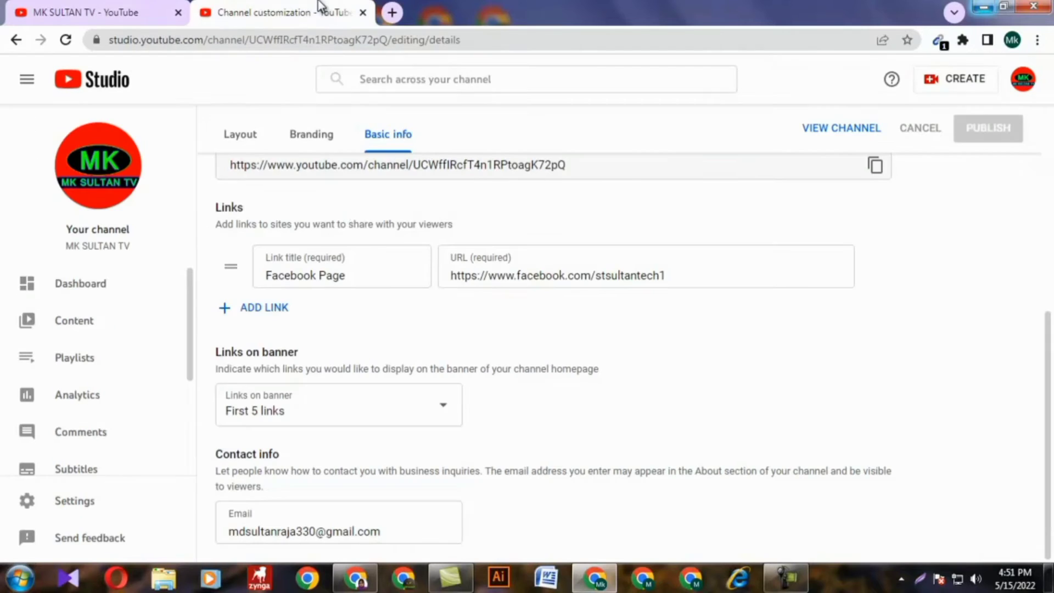
pyautogui.click(321, 11)
pyautogui.scroll(6, 574, 322)
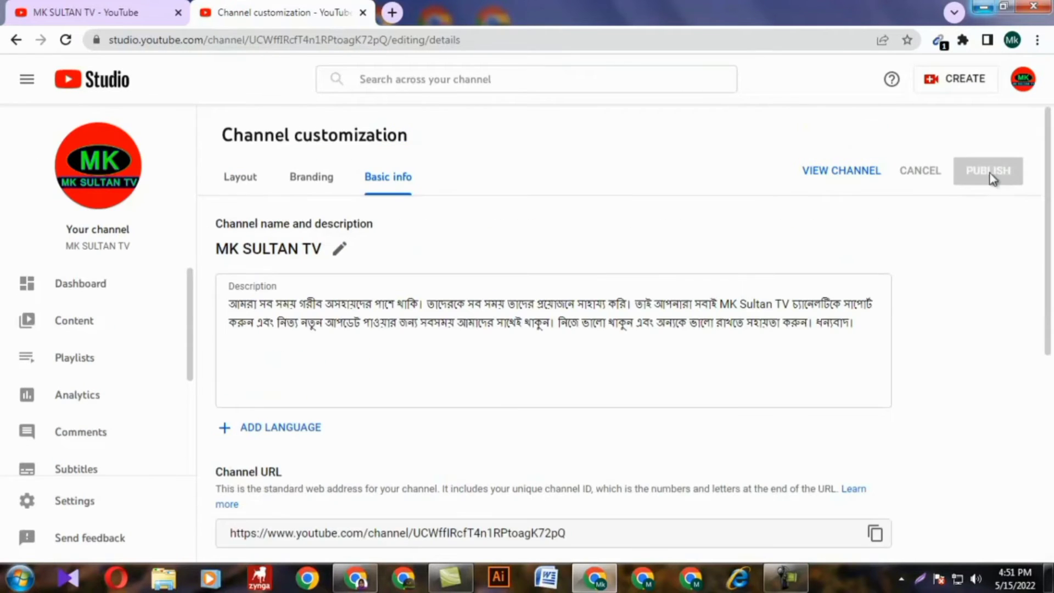
pyautogui.click(7, 4)
pyautogui.scroll(-3, 501, 449)
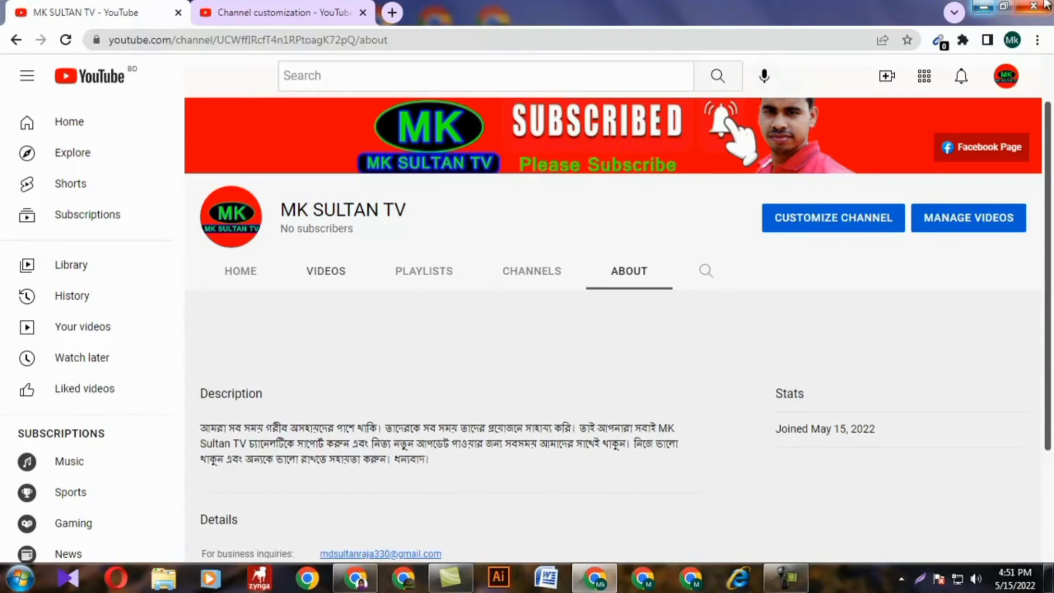
pyautogui.click(983, 5)
pyautogui.click(355, 578)
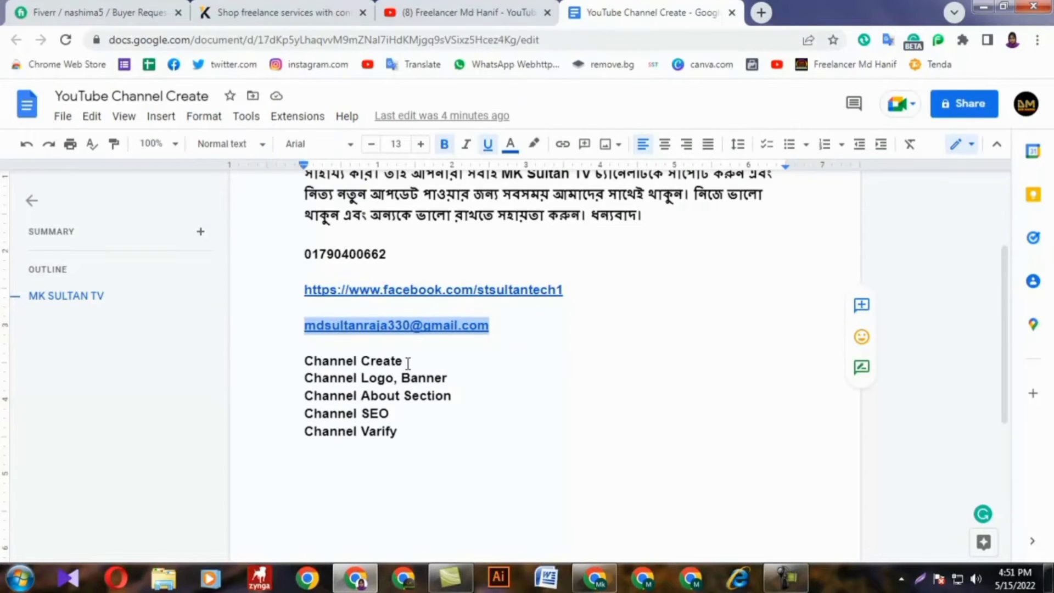
# - Mark Channel About Section done, pick out Channel SEO as next, and bring back the About page
pyautogui.moveTo(459, 404); pyautogui.dragTo(273, 397)
pyautogui.click(454, 396)
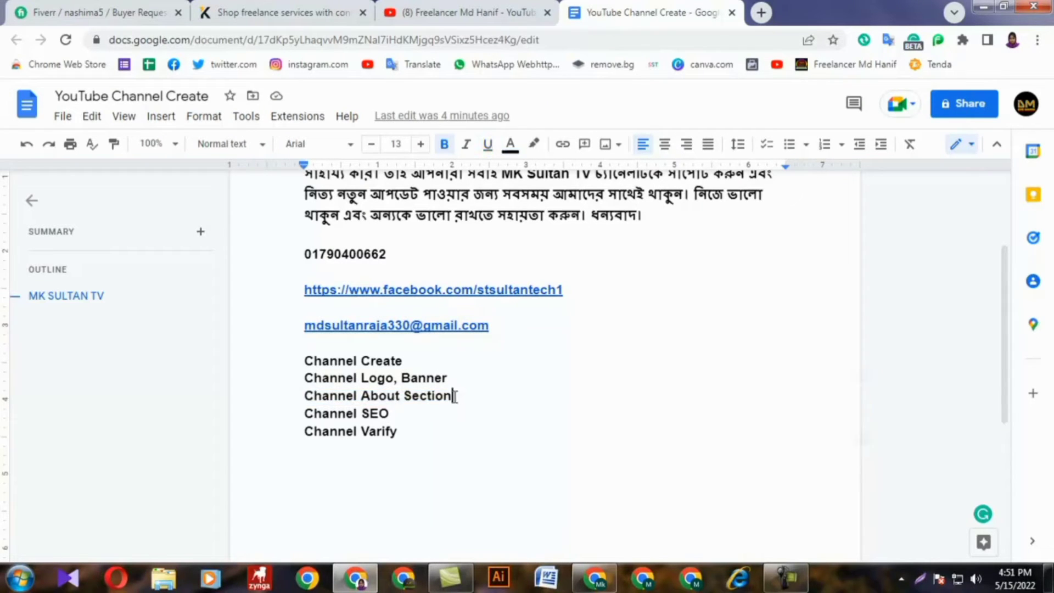
pyautogui.moveTo(345, 409); pyautogui.dragTo(284, 410)
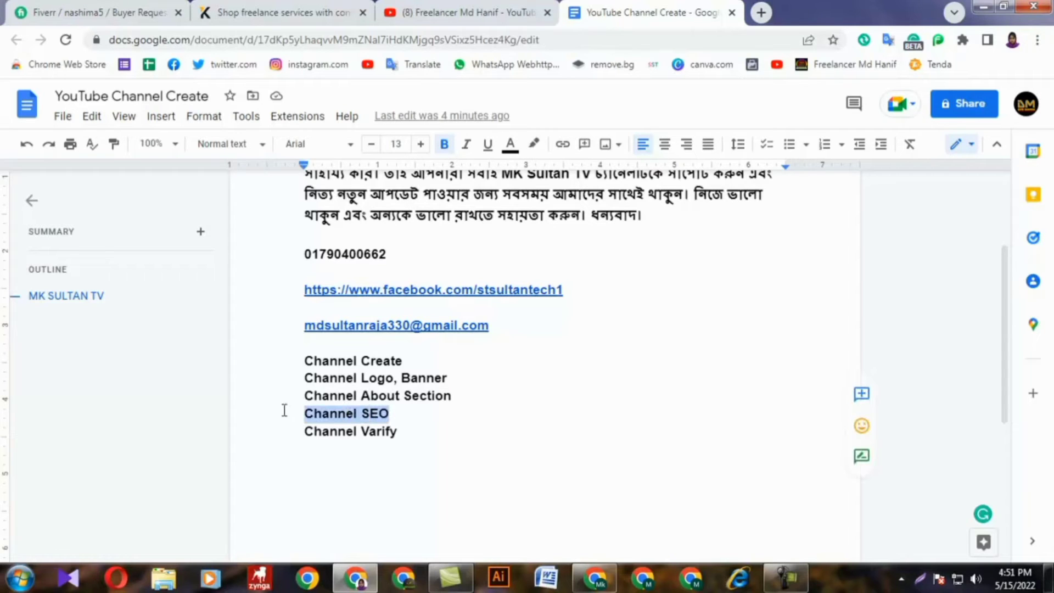
pyautogui.click(403, 414)
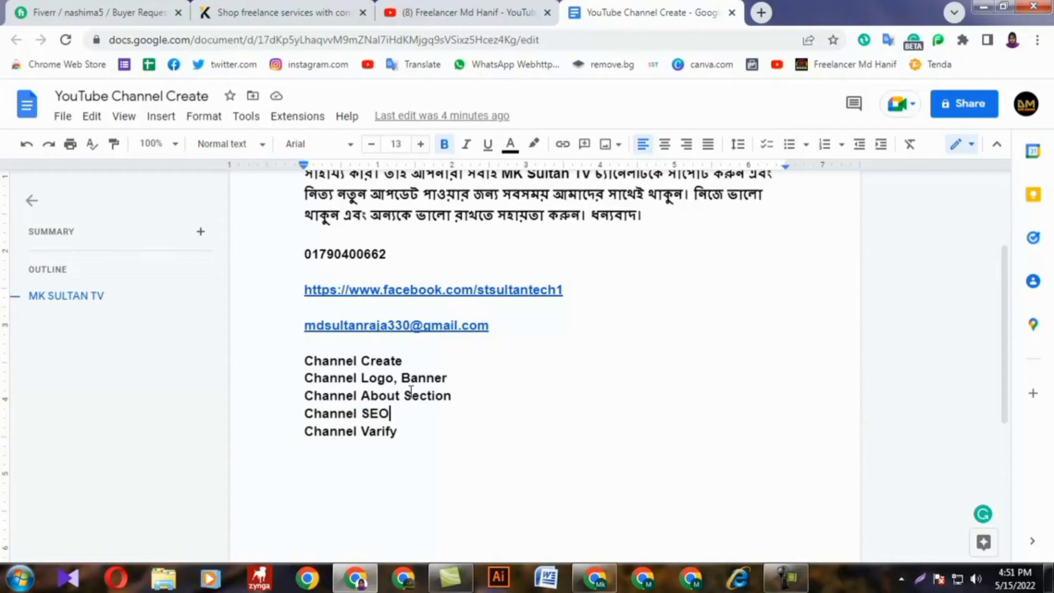
pyautogui.click(984, 6)
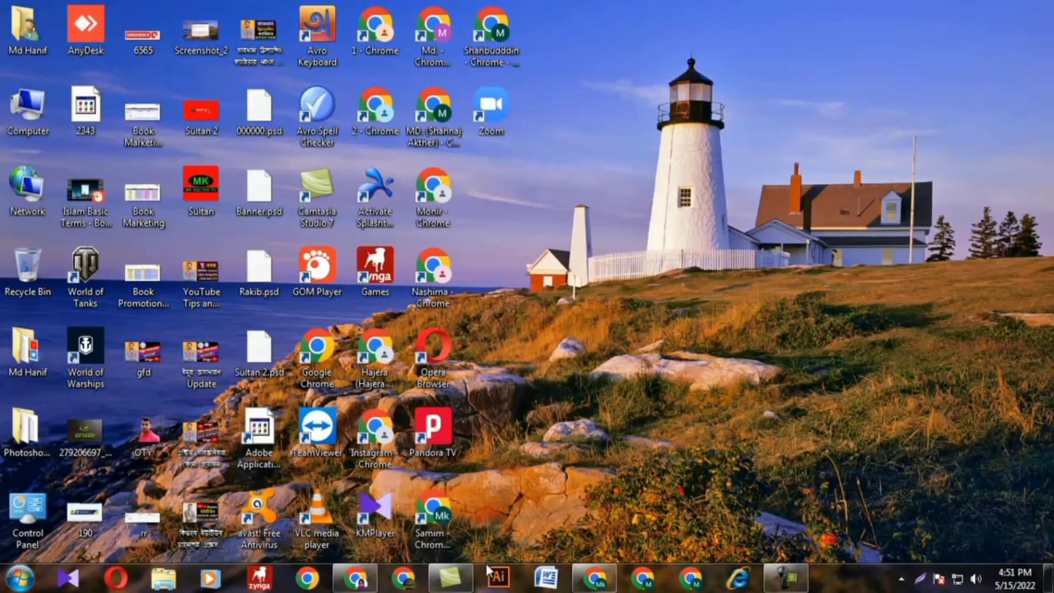
pyautogui.click(595, 580)
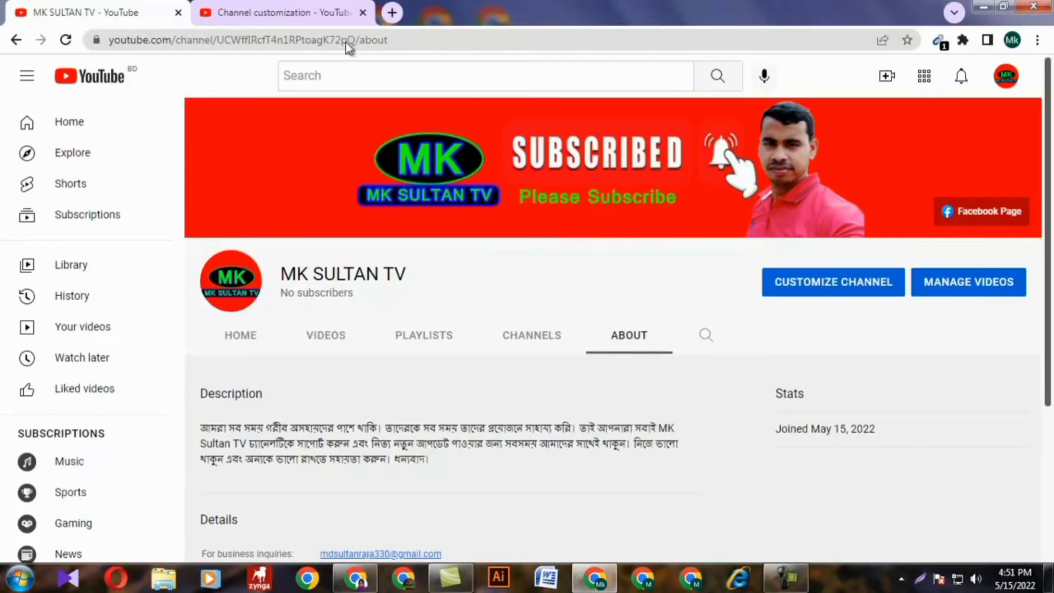
# - From the Channel customization page, open Settings on the General page showing USD currency
pyautogui.click(285, 12)
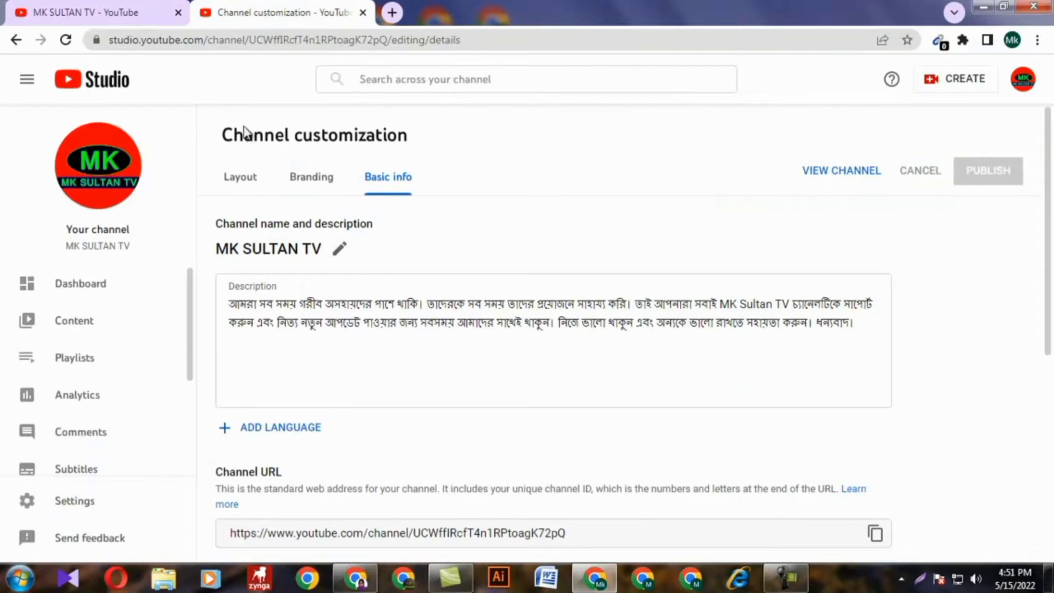
pyautogui.moveTo(233, 137); pyautogui.dragTo(502, 140)
pyautogui.click(502, 141)
pyautogui.click(64, 501)
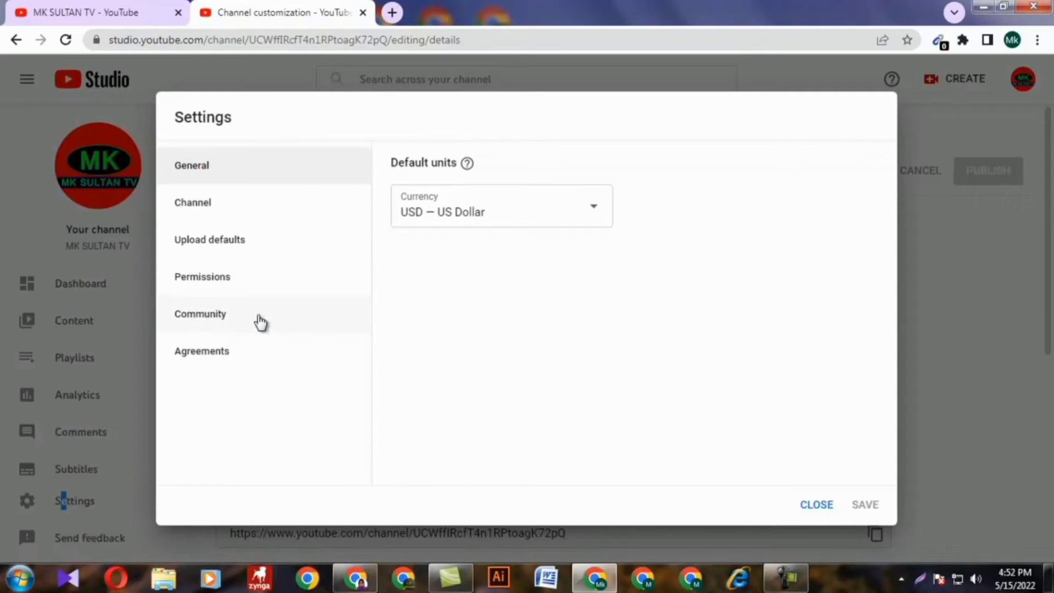
# - Under Channel basic info, choose Bangladesh as the country of residence
pyautogui.click(235, 207)
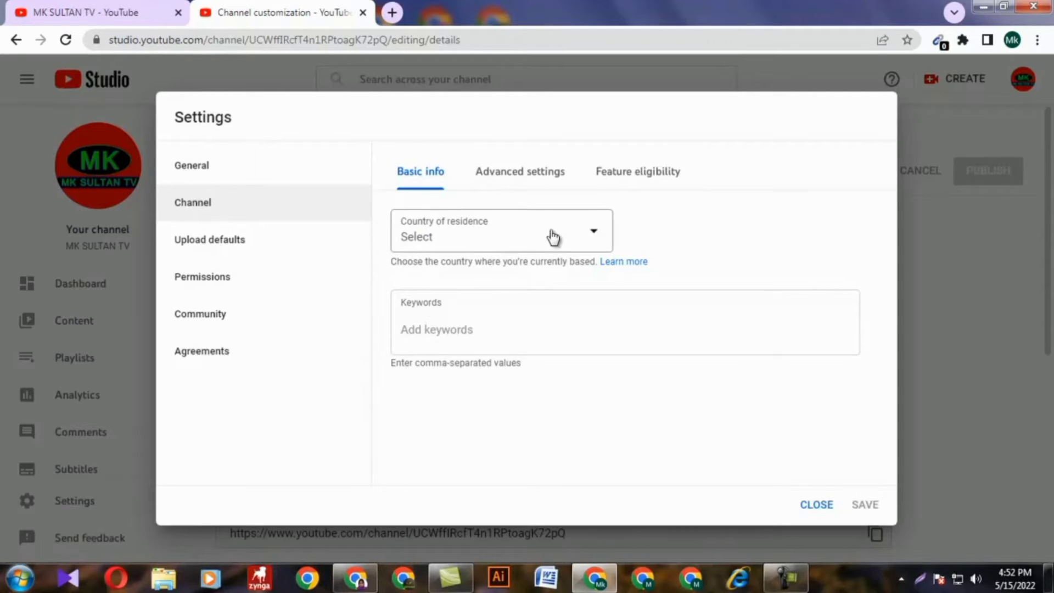
pyautogui.click(500, 236)
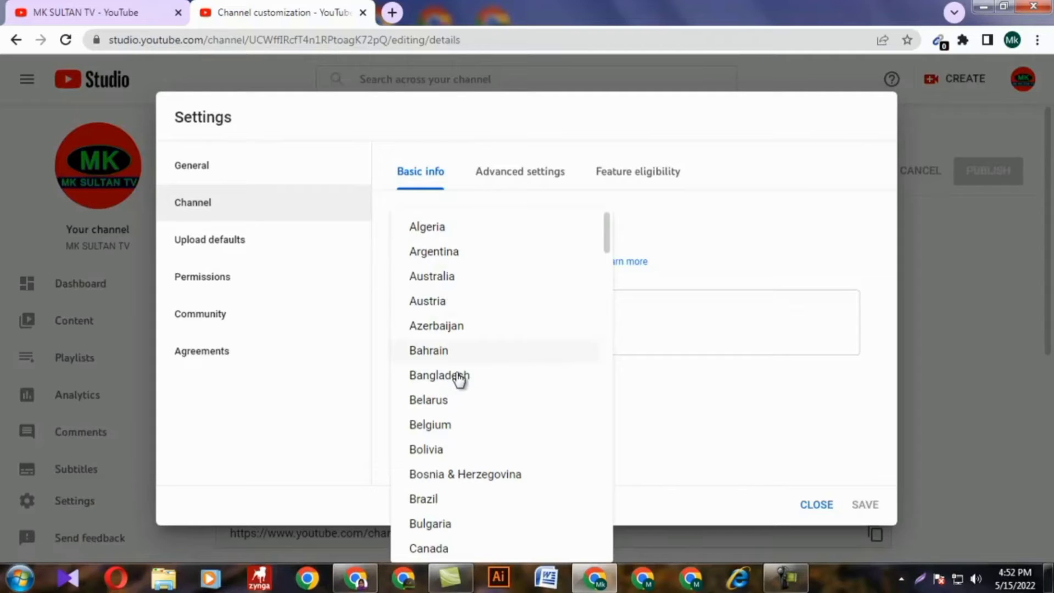
pyautogui.click(460, 378)
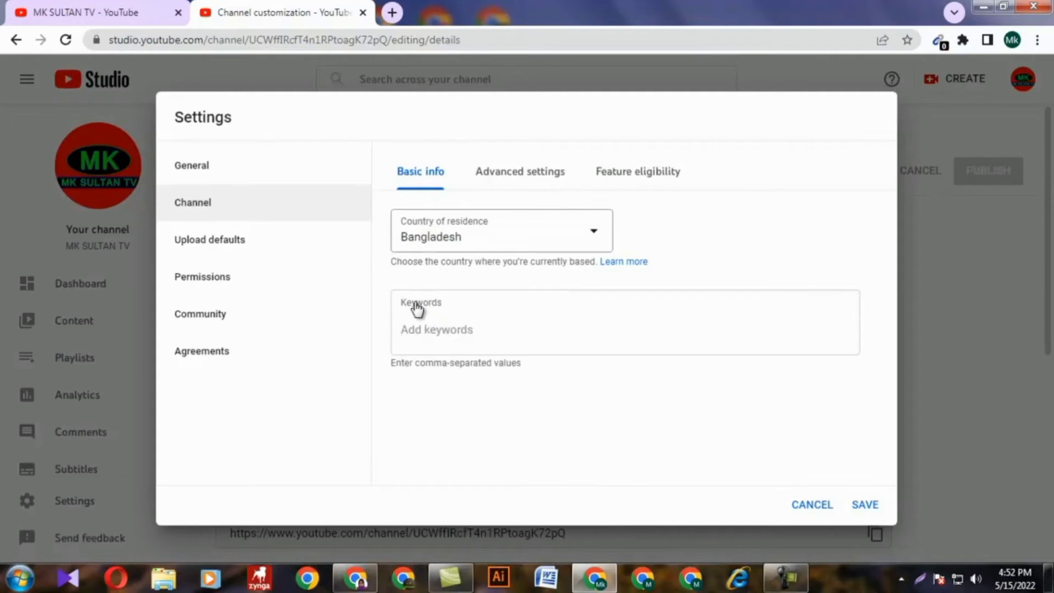
pyautogui.click(414, 334)
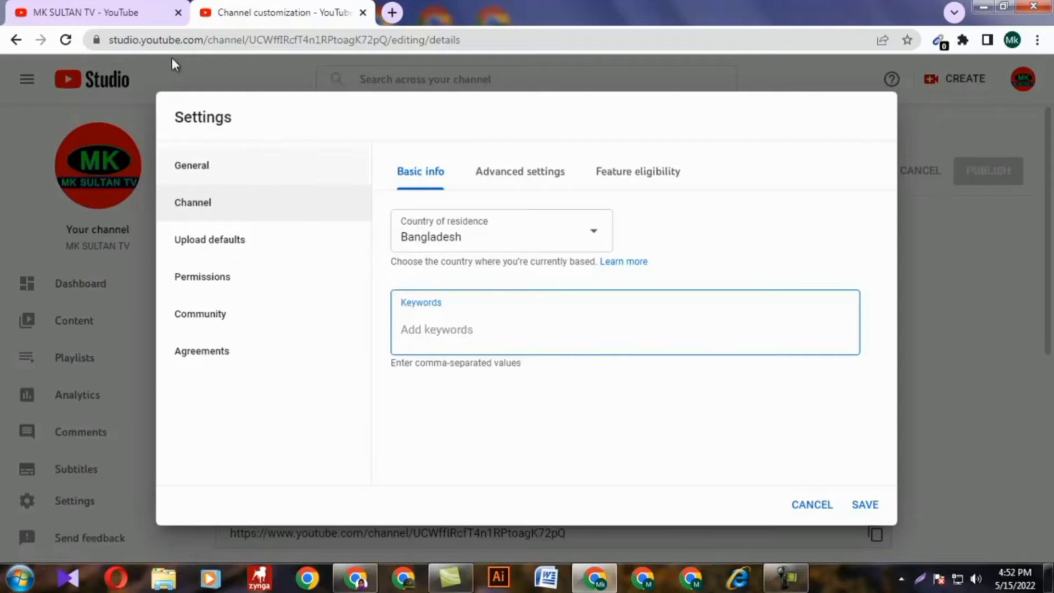
# - Copy MK SULTAN TV from the About page and paste it as the first keyword
pyautogui.click(104, 12)
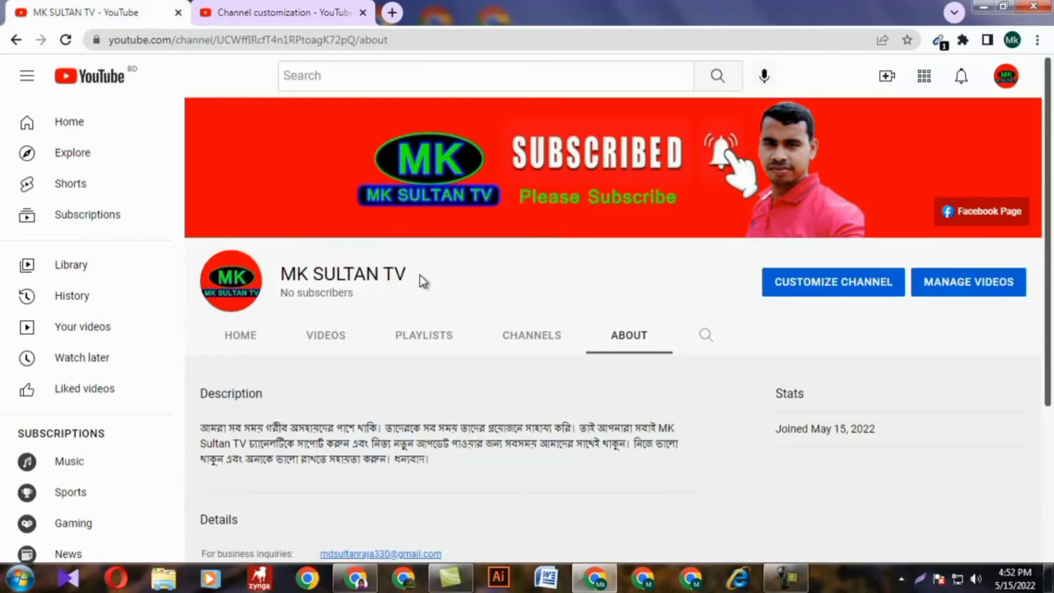
pyautogui.moveTo(410, 276); pyautogui.dragTo(279, 276)
pyautogui.rightClick(344, 281)
pyautogui.click(365, 294)
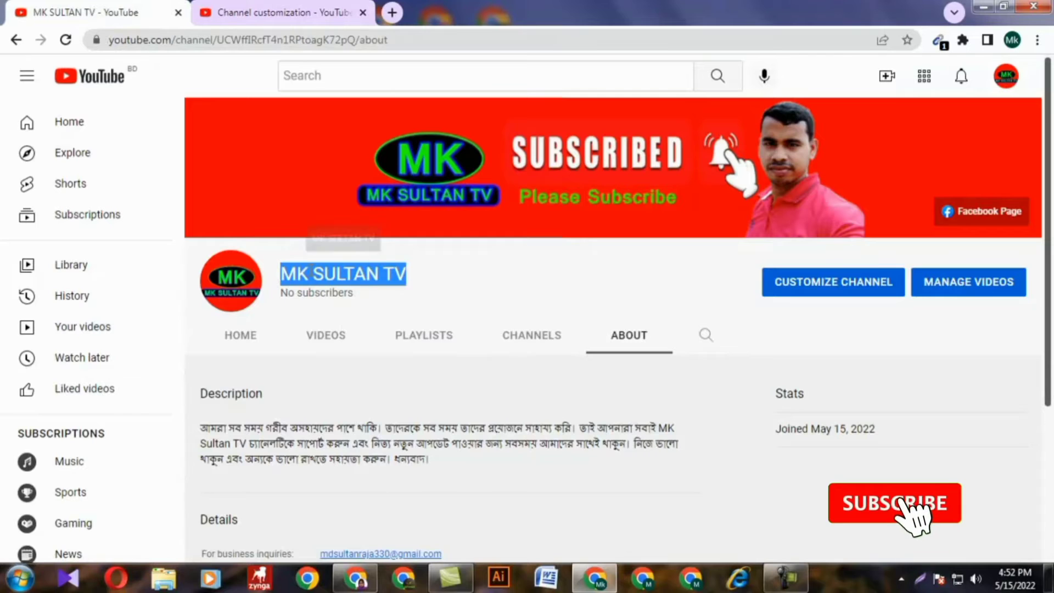
pyautogui.click(253, 7)
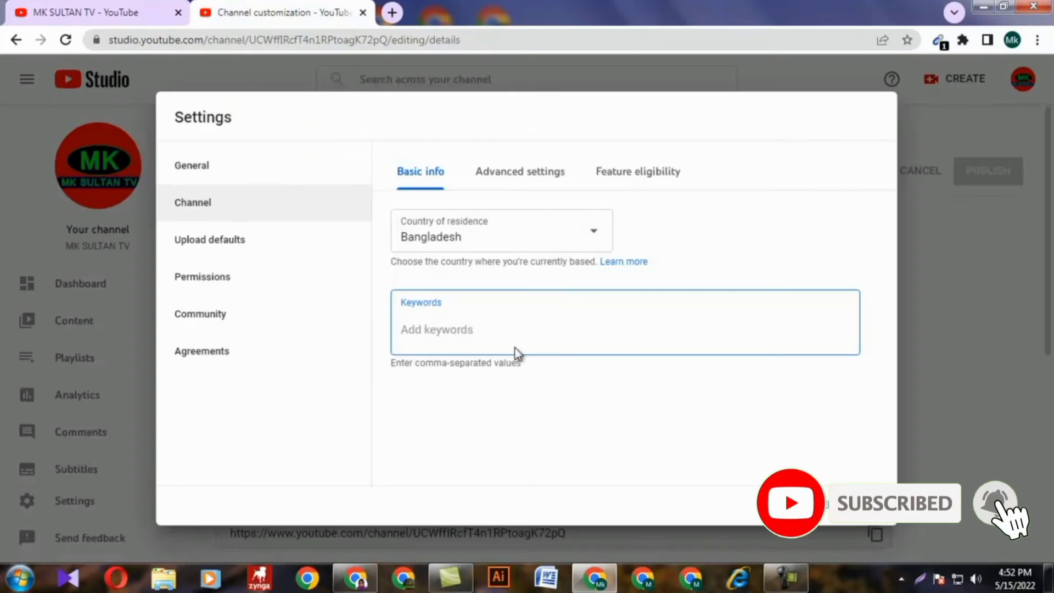
pyautogui.rightClick(457, 333)
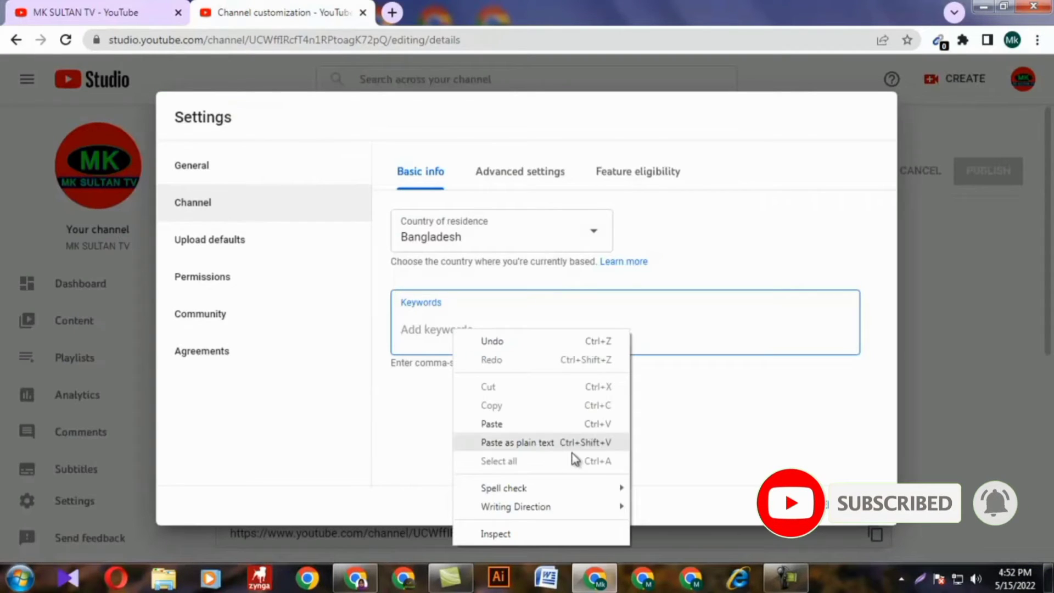
pyautogui.click(535, 424)
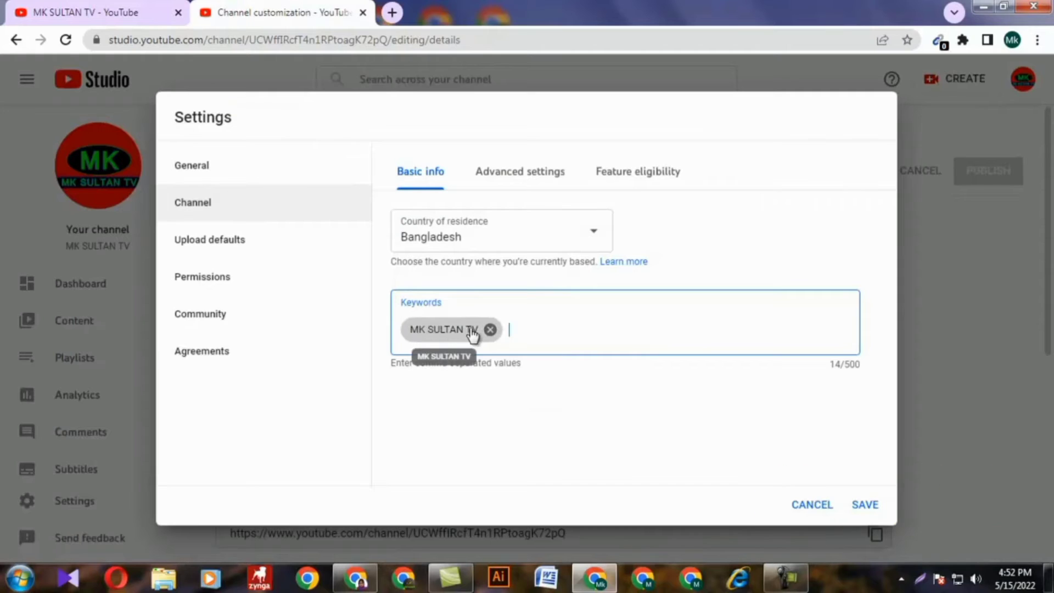
pyautogui.click(129, 4)
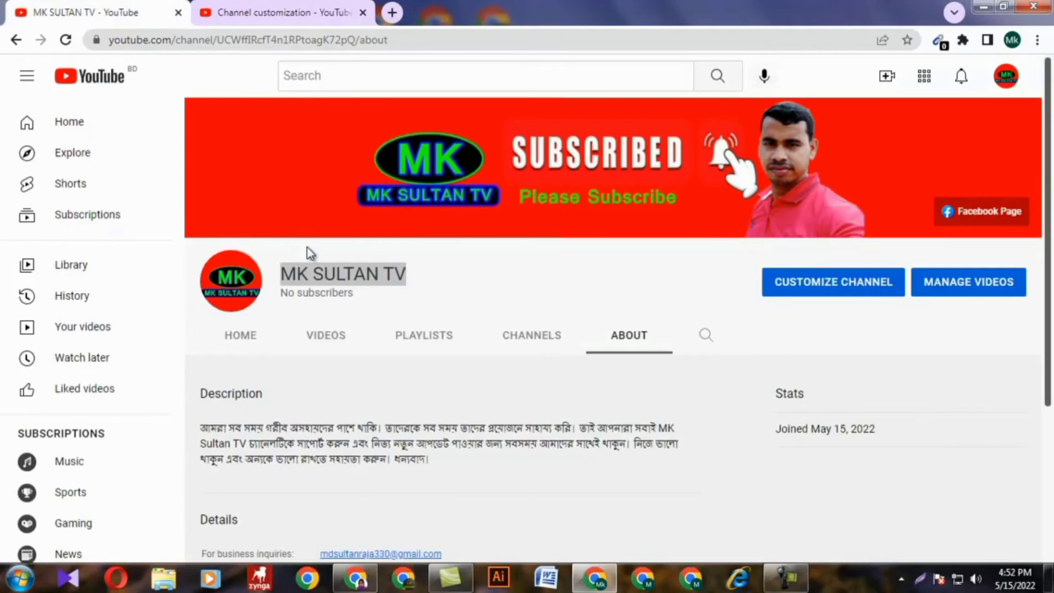
pyautogui.click(297, 3)
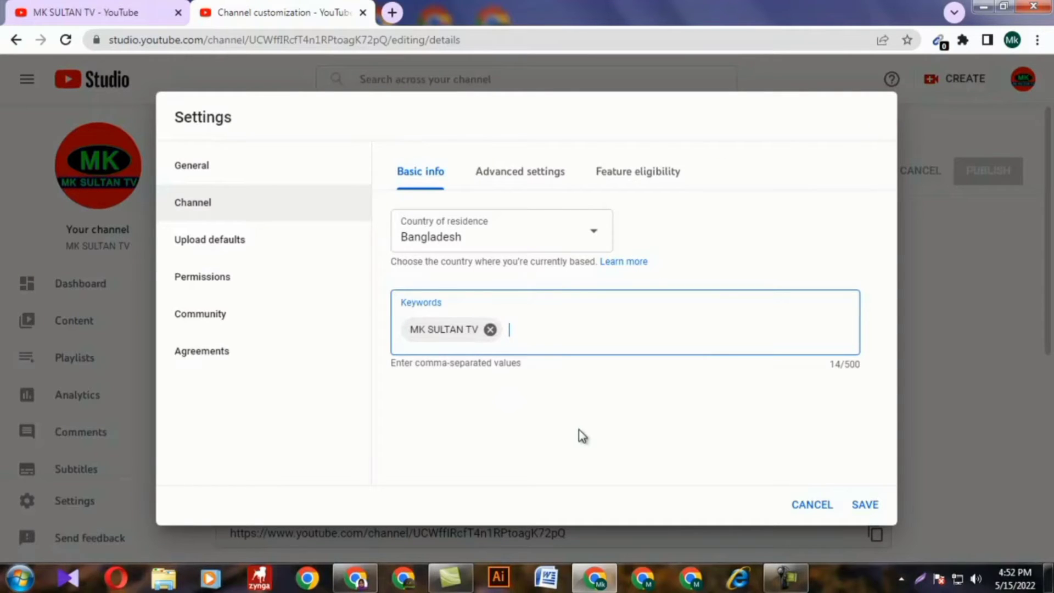
pyautogui.click(21, 3)
pyautogui.click(280, 12)
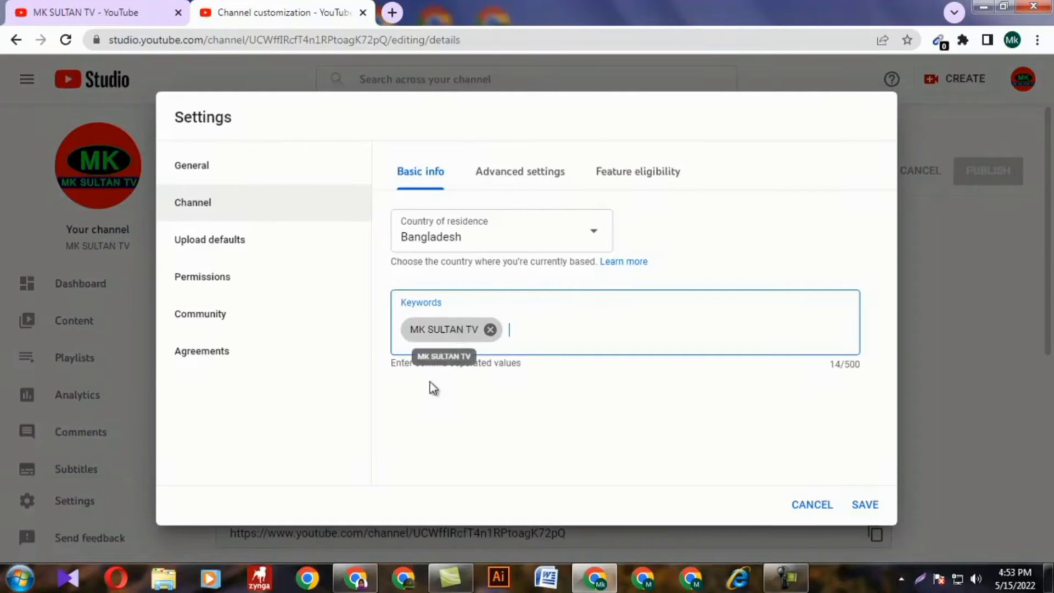
# - Copy MK from the channel title and paste it as a keyword
pyautogui.click(151, 6)
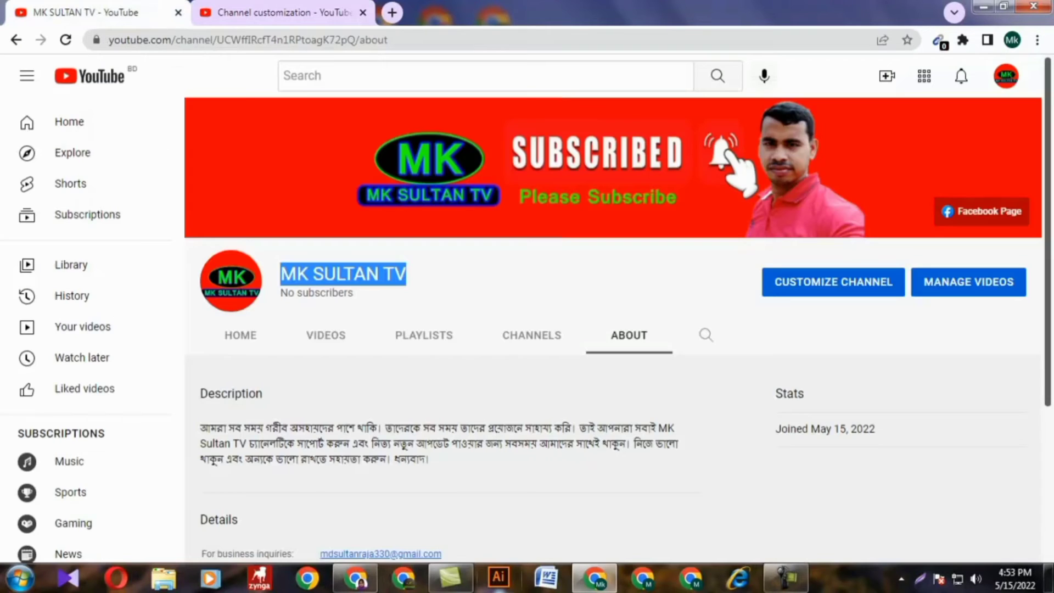
pyautogui.click(477, 277)
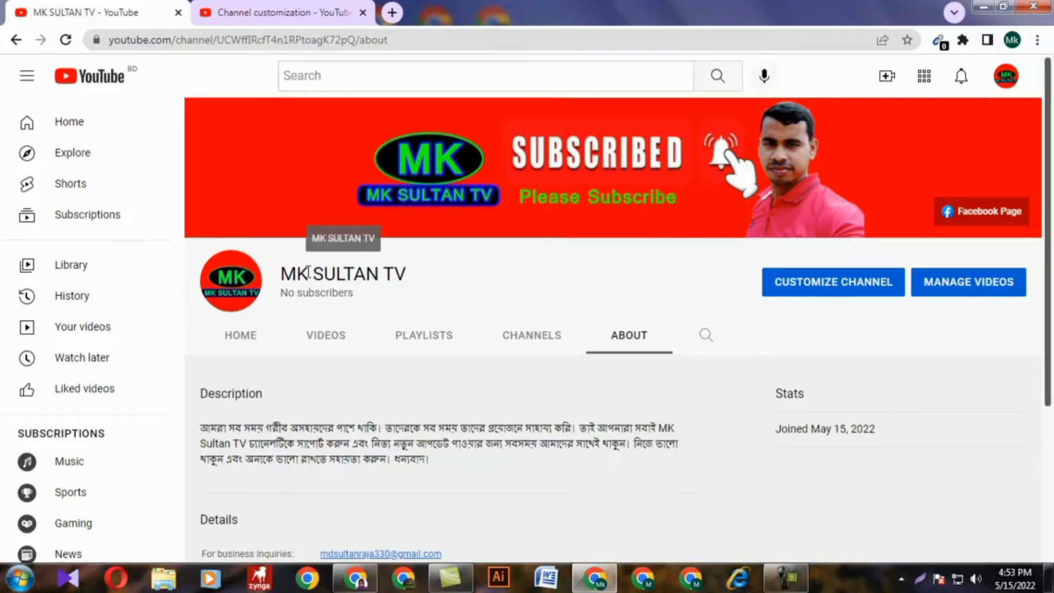
pyautogui.moveTo(310, 275); pyautogui.dragTo(280, 275)
pyautogui.rightClick(296, 284)
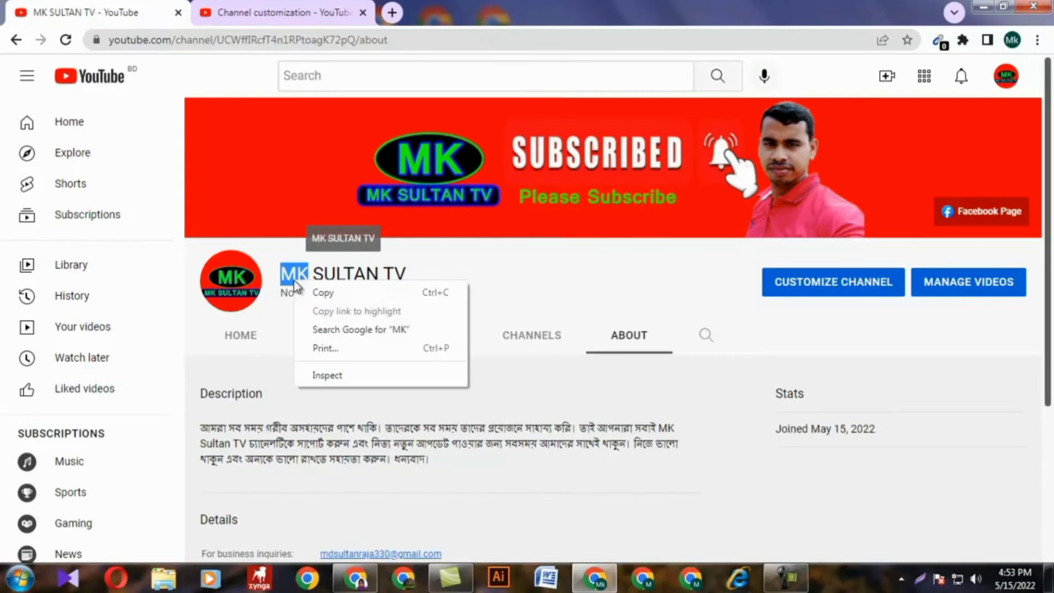
pyautogui.click(330, 293)
pyautogui.click(374, 8)
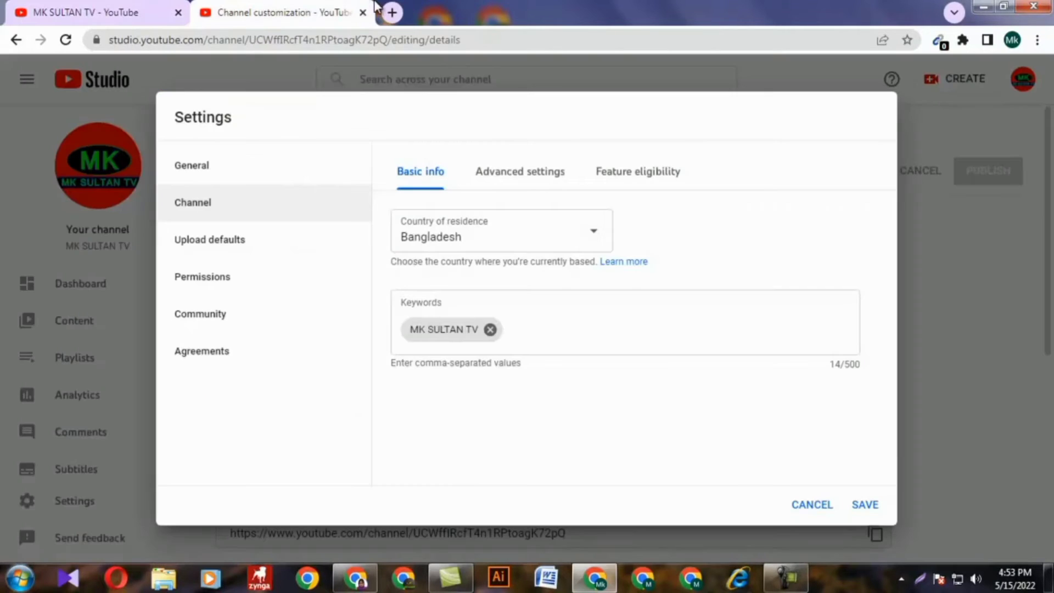
pyautogui.rightClick(555, 330)
pyautogui.click(612, 424)
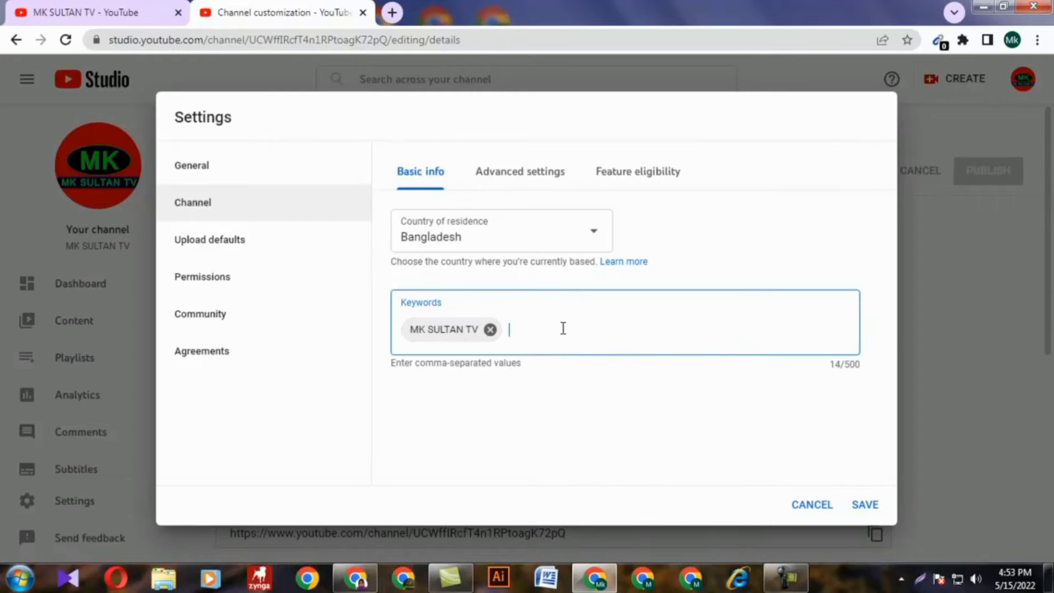
pyautogui.rightClick(561, 328)
pyautogui.click(601, 423)
# - Copy SULTAN TV from the channel title and paste it as a keyword
pyautogui.click(132, 12)
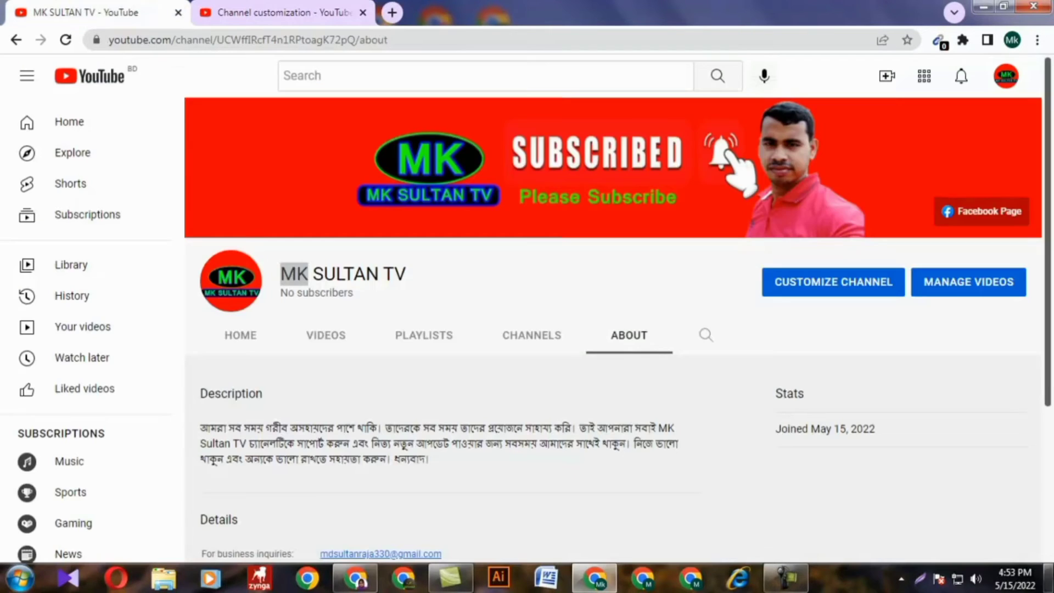
pyautogui.moveTo(407, 274); pyautogui.dragTo(312, 273)
pyautogui.rightClick(331, 275)
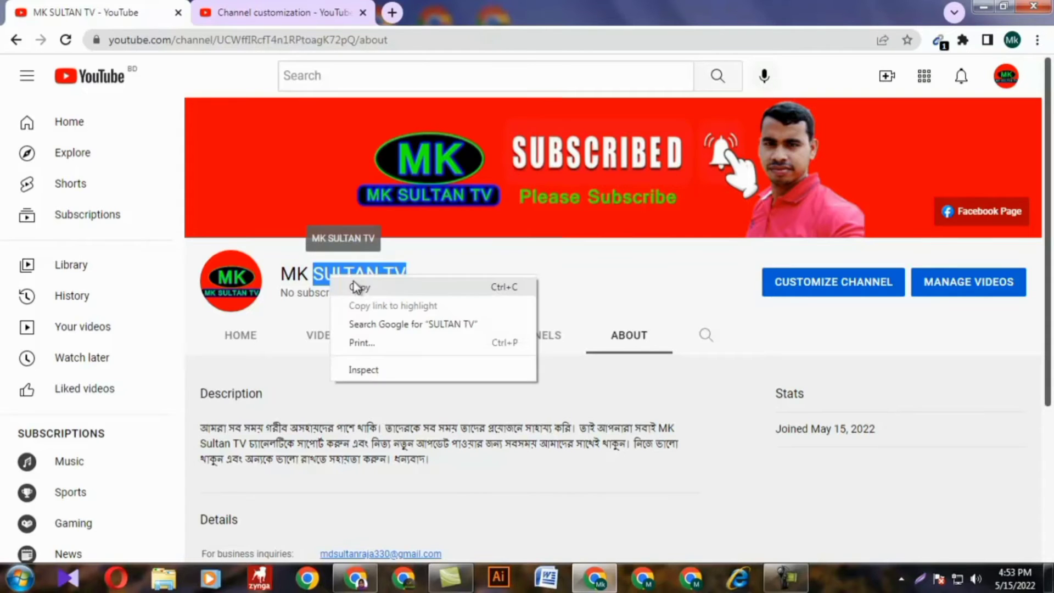
pyautogui.click(356, 285)
pyautogui.click(282, 12)
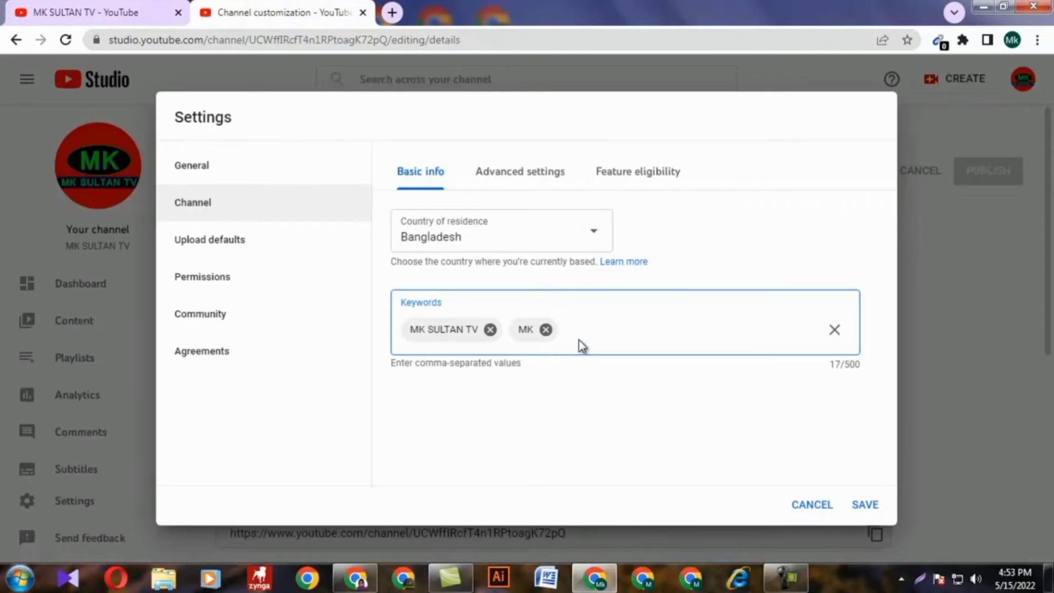
pyautogui.rightClick(594, 328)
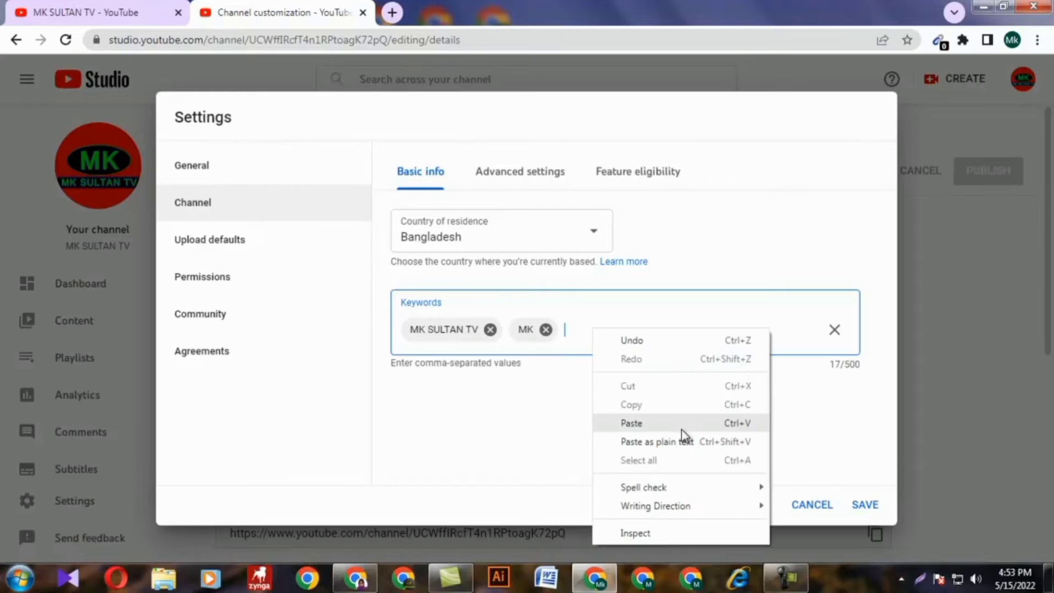
pyautogui.click(682, 433)
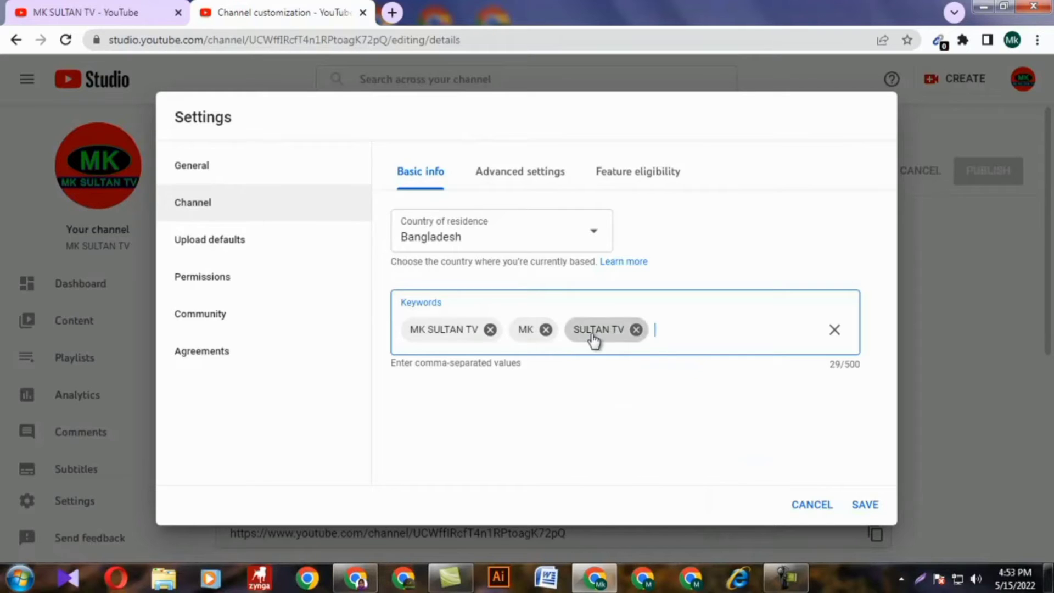
# - Add TV as a keyword after SULTAN TV
pyautogui.click(126, 12)
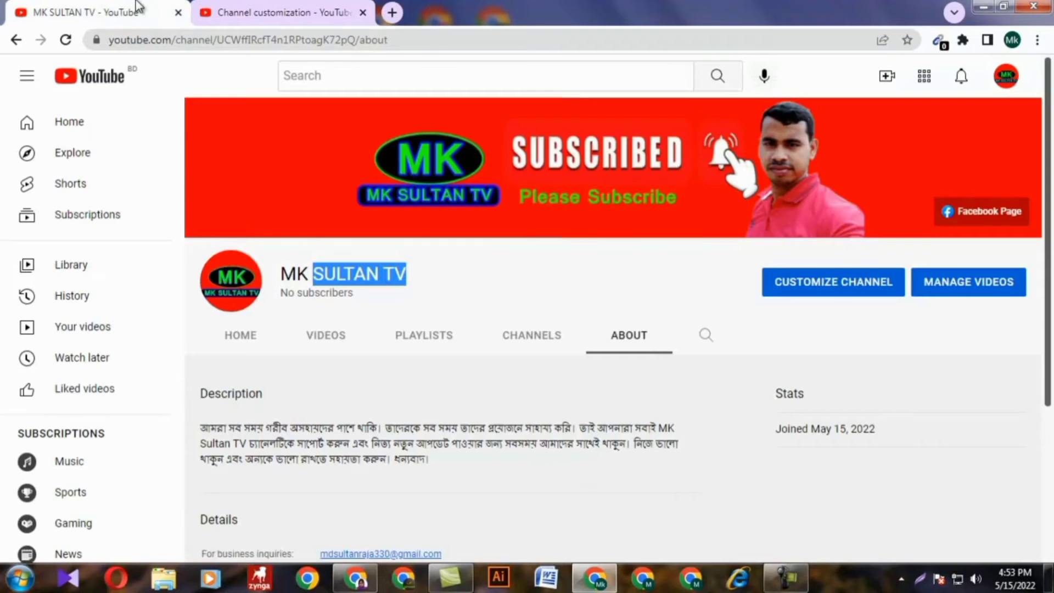
pyautogui.click(446, 271)
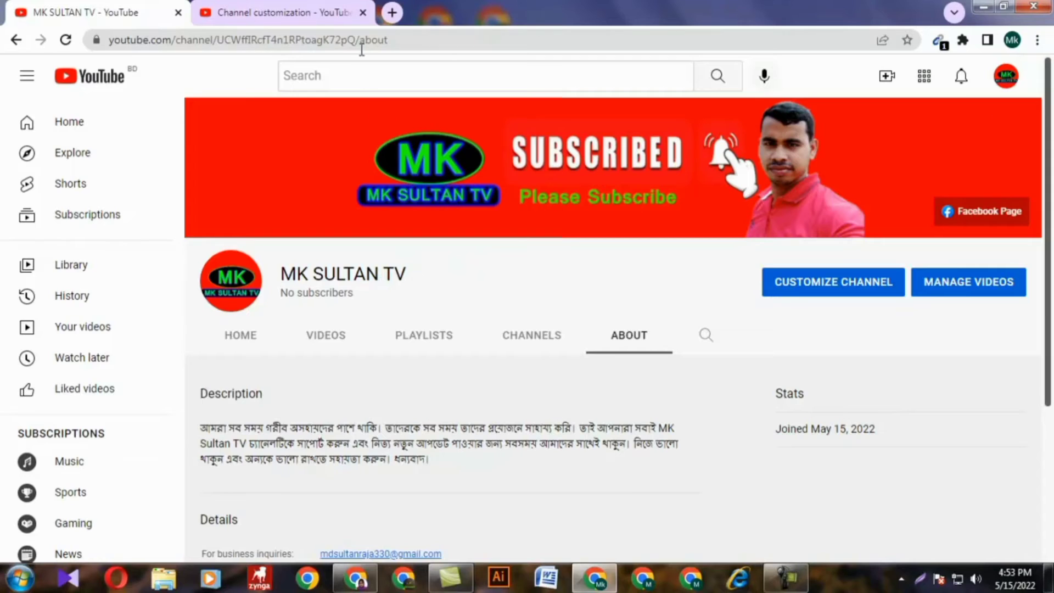
pyautogui.click(245, 11)
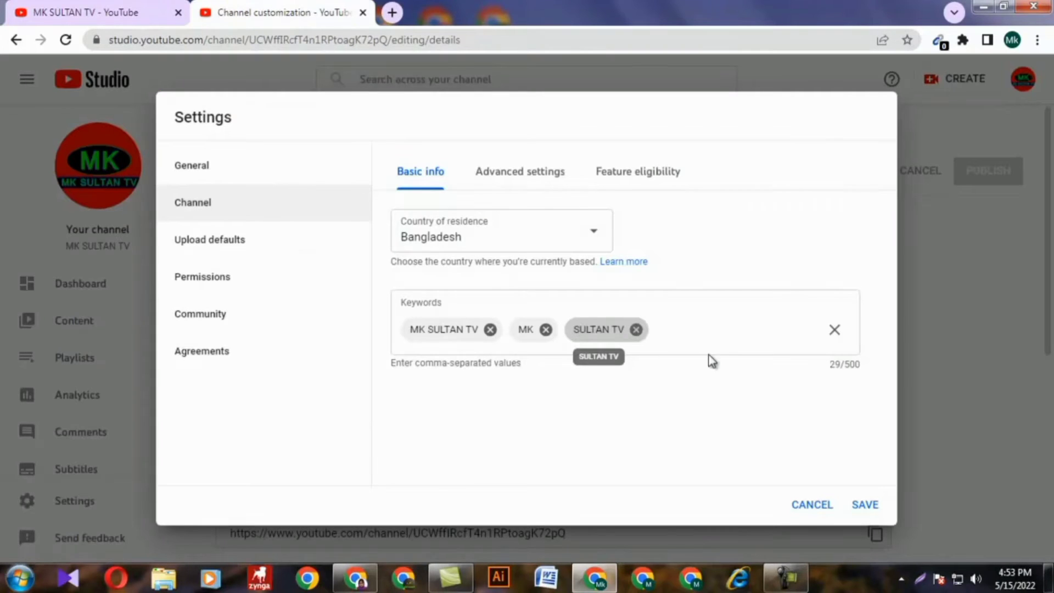
pyautogui.click(724, 335)
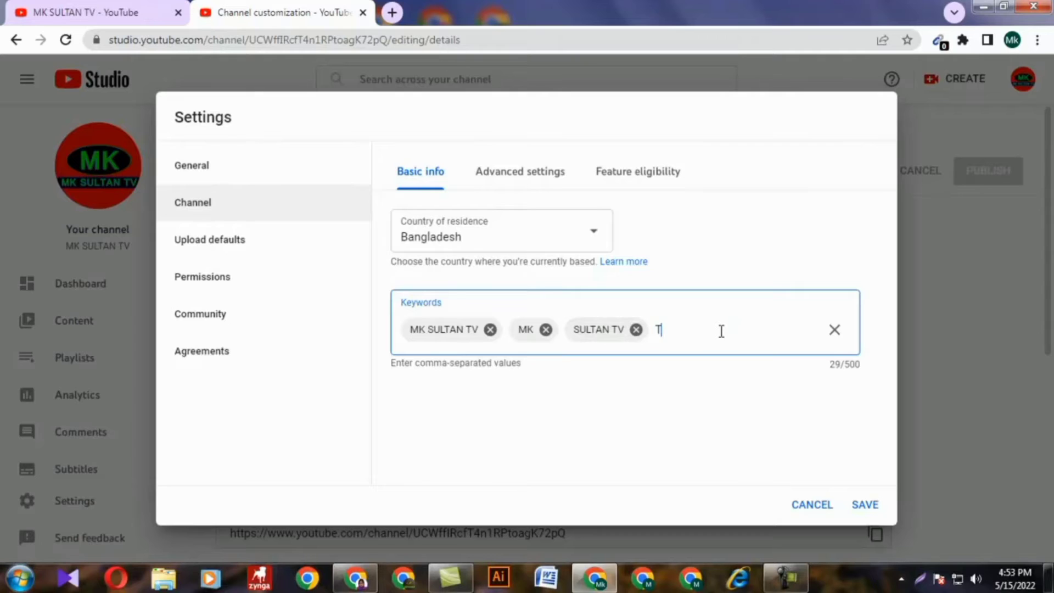
pyautogui.write('TV,')
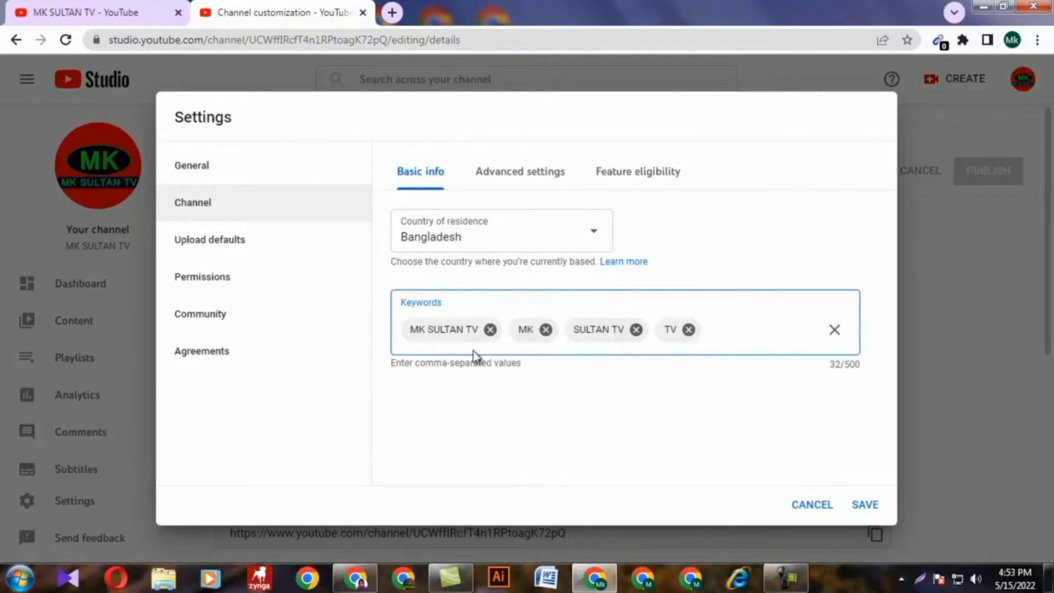
# - Recheck the channel name on the About page, then start typing the mk sultan tv keyword
pyautogui.click(22, 8)
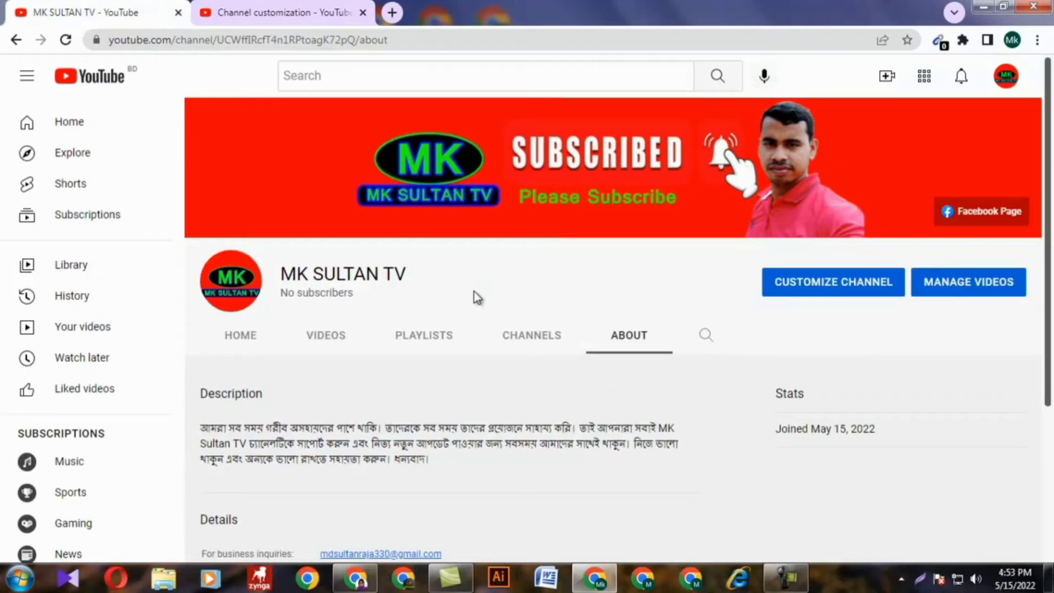
pyautogui.click(319, 12)
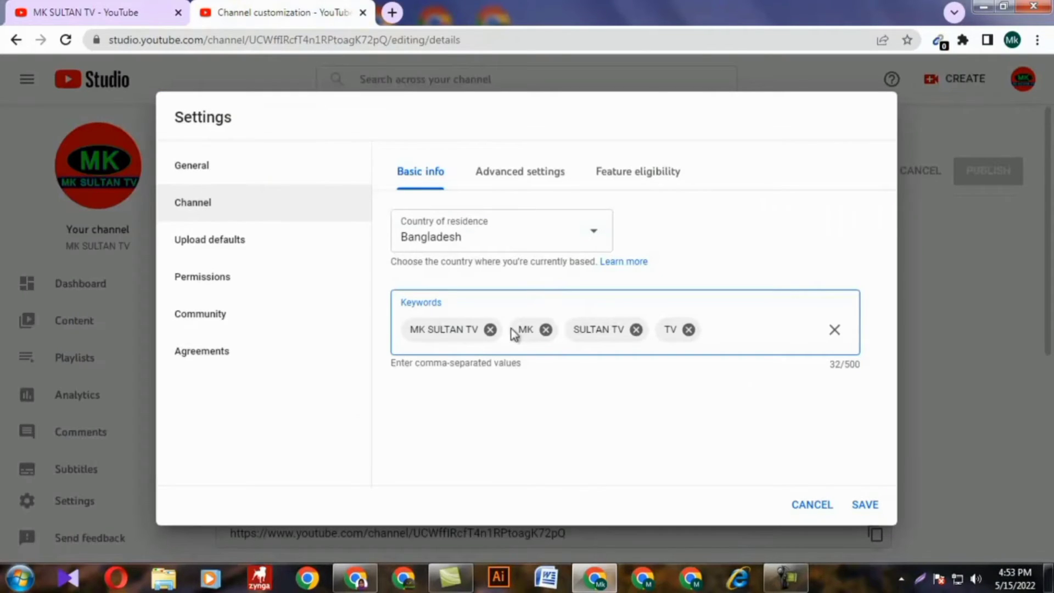
pyautogui.click(148, 12)
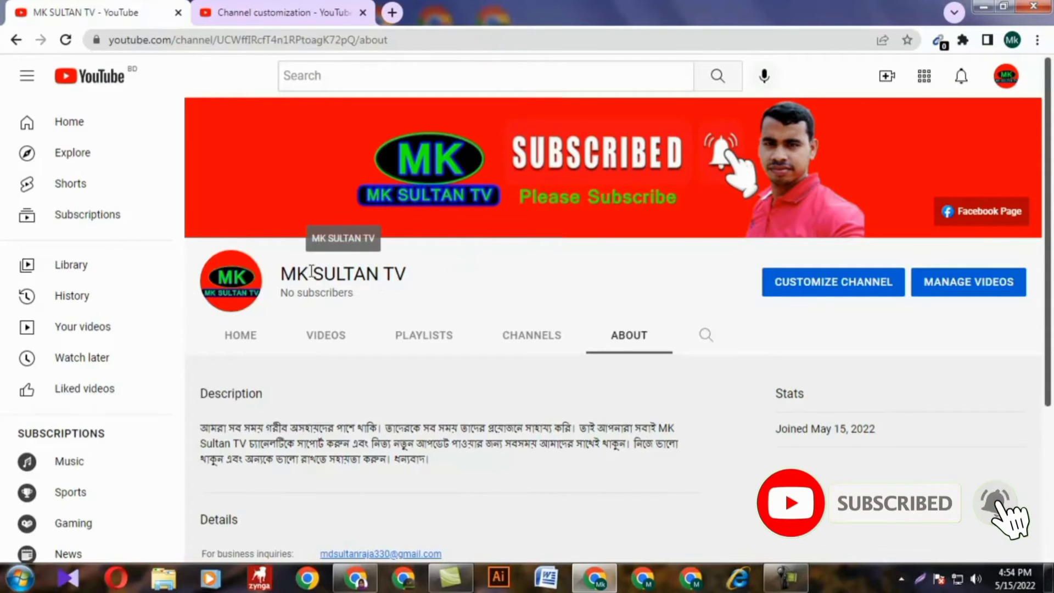
pyautogui.moveTo(312, 270); pyautogui.dragTo(408, 273)
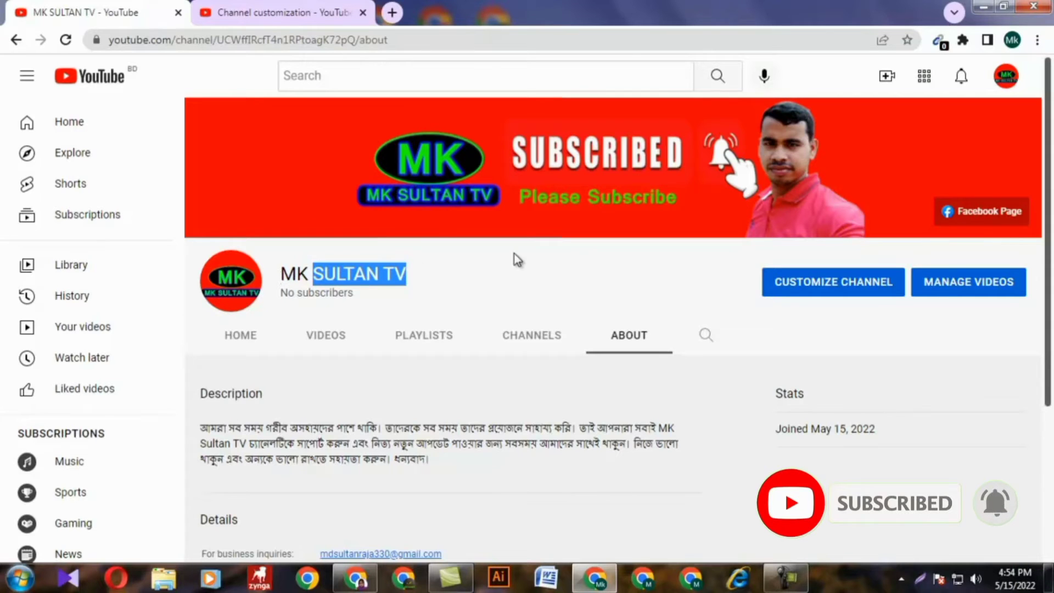
pyautogui.click(318, 319)
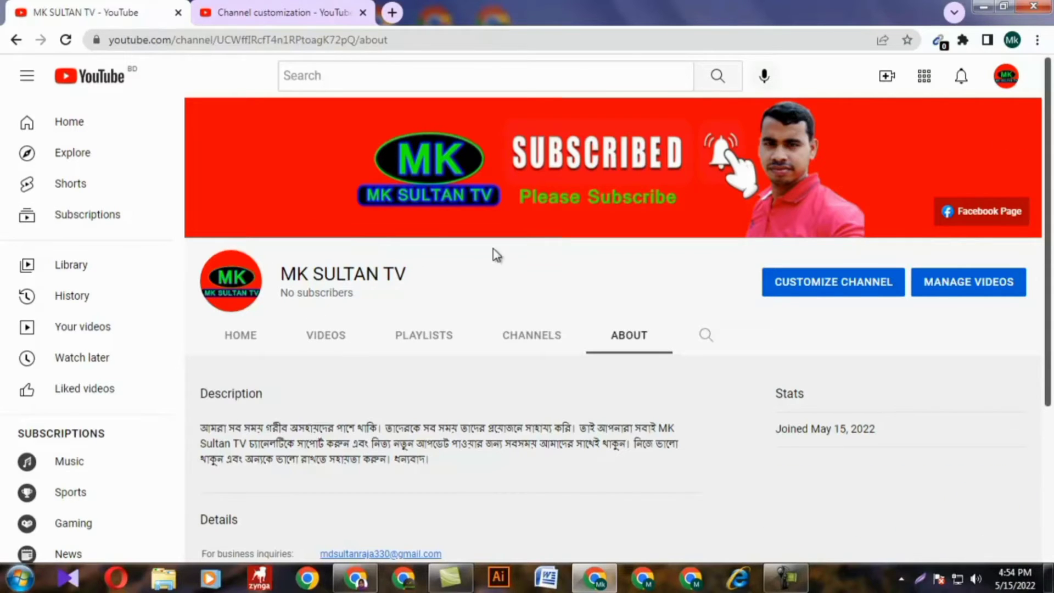
pyautogui.click(258, 13)
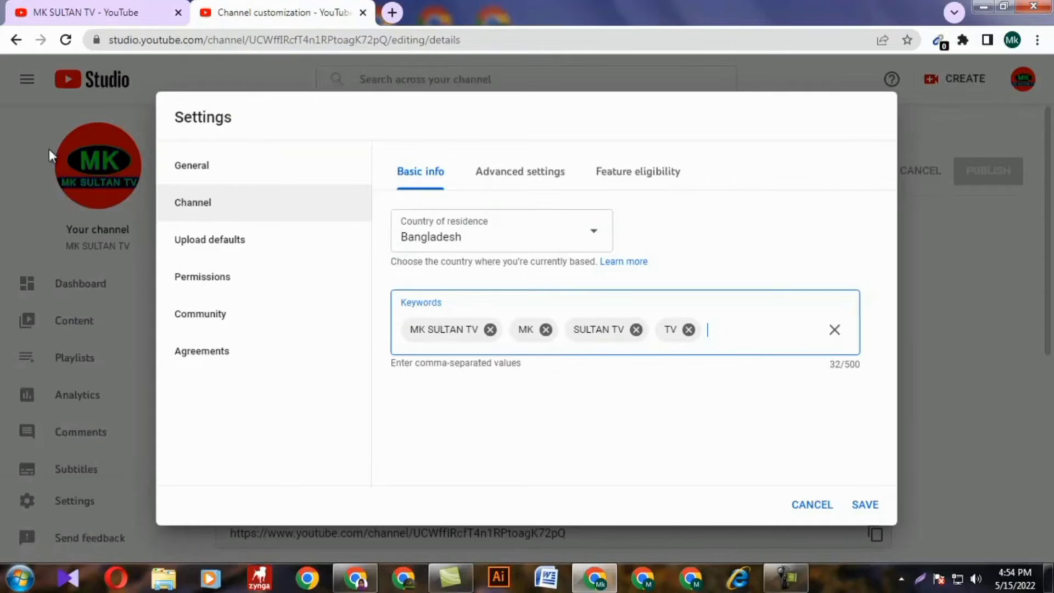
pyautogui.click(52, 12)
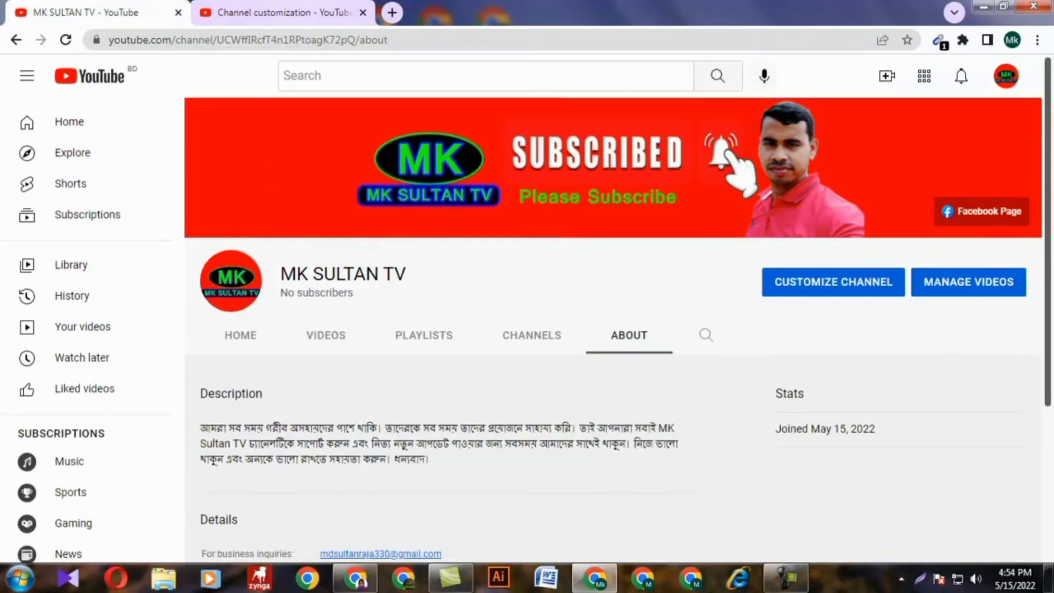
pyautogui.click(299, 9)
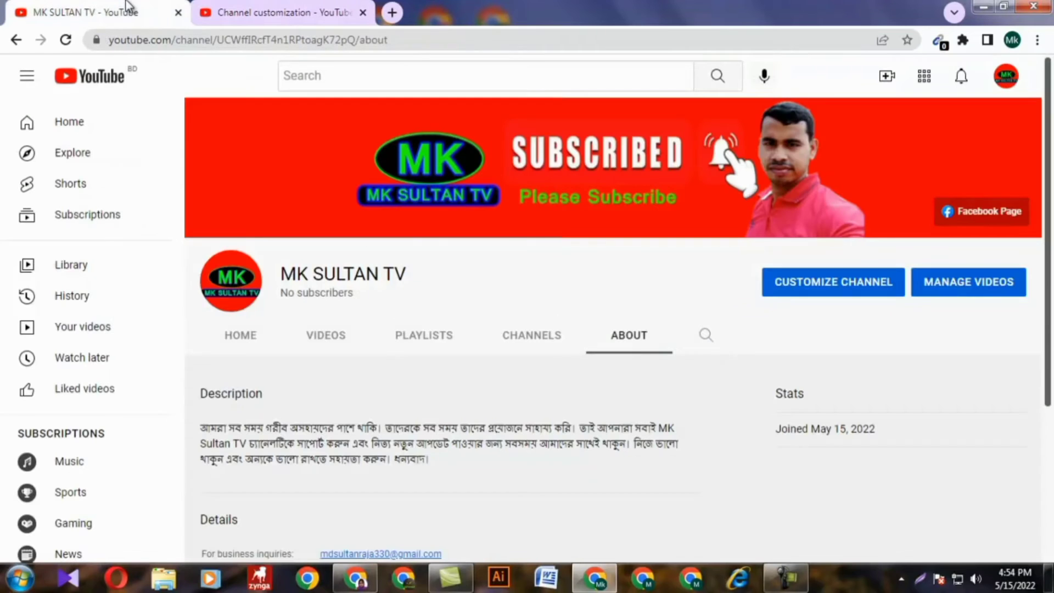
pyautogui.click(131, 9)
pyautogui.click(299, 12)
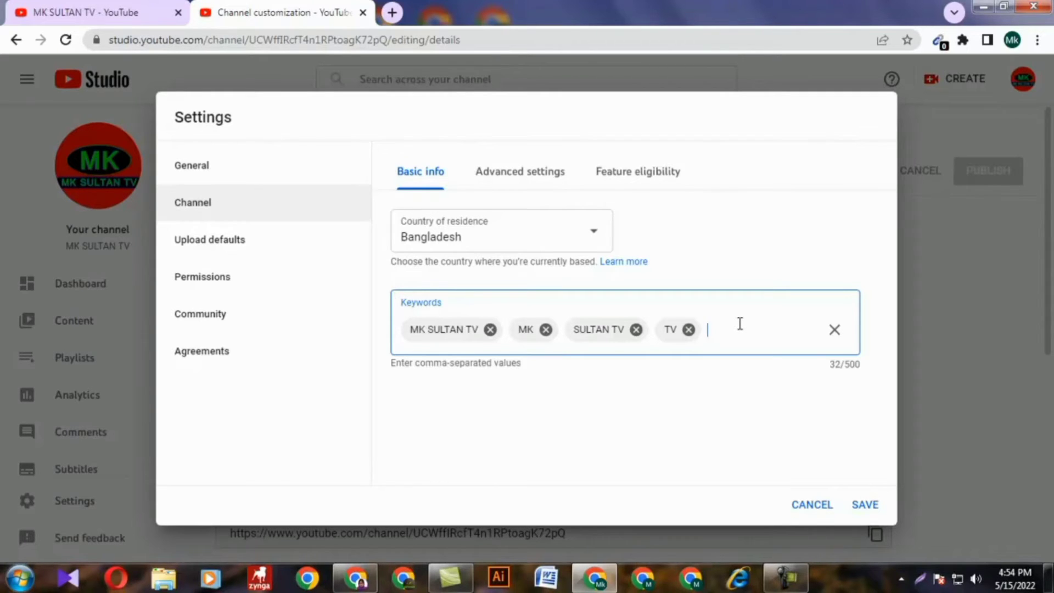
pyautogui.write('mk sultan tv')
# - Turn mk sultan tv into a keyword and glance at the channel's About page
pyautogui.press('Return')
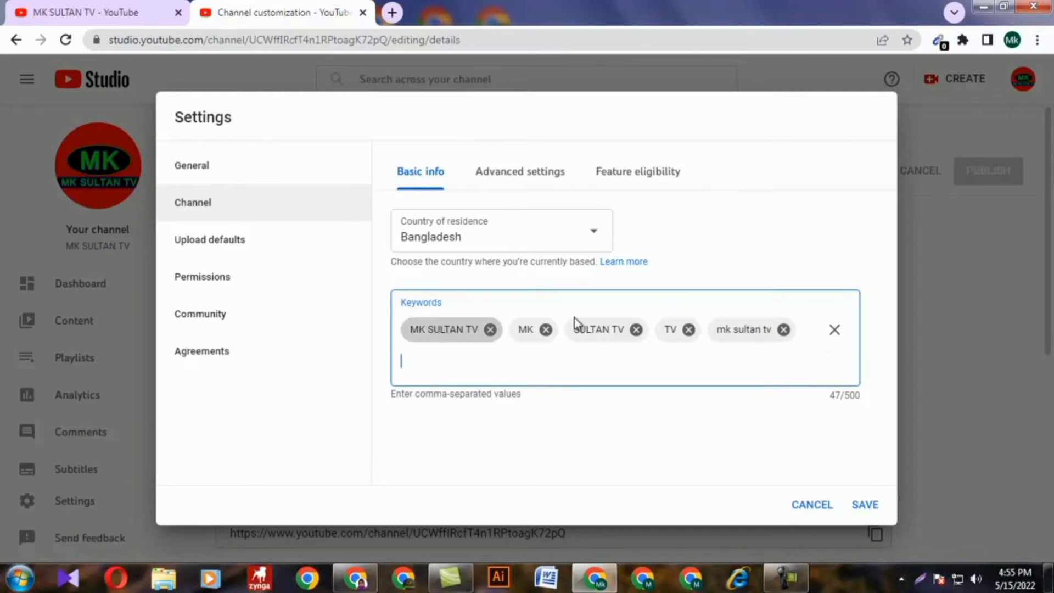
pyautogui.click(149, 8)
pyautogui.click(241, 5)
pyautogui.click(152, 6)
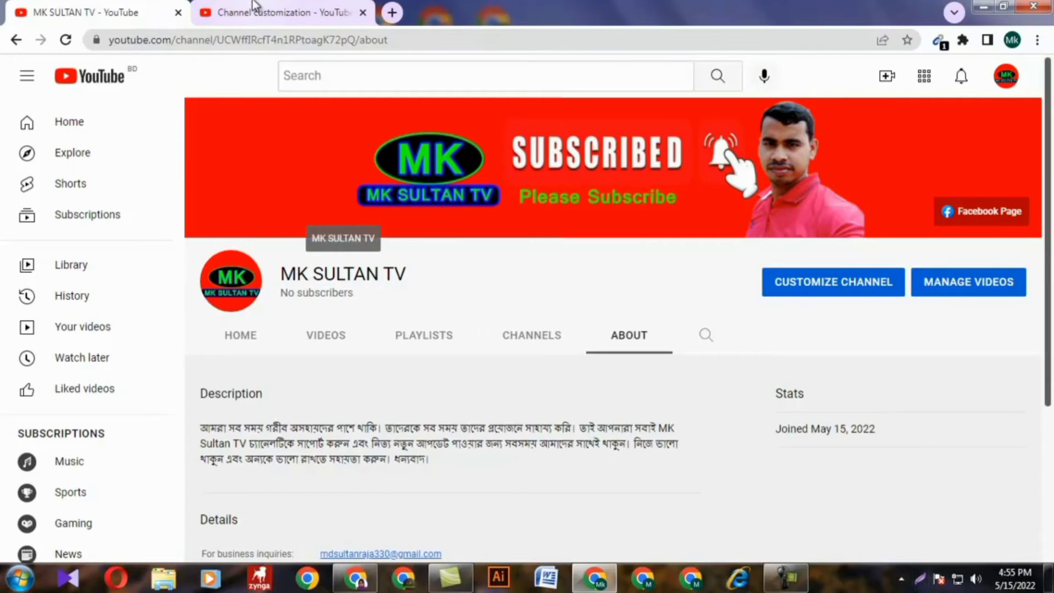
pyautogui.click(274, 11)
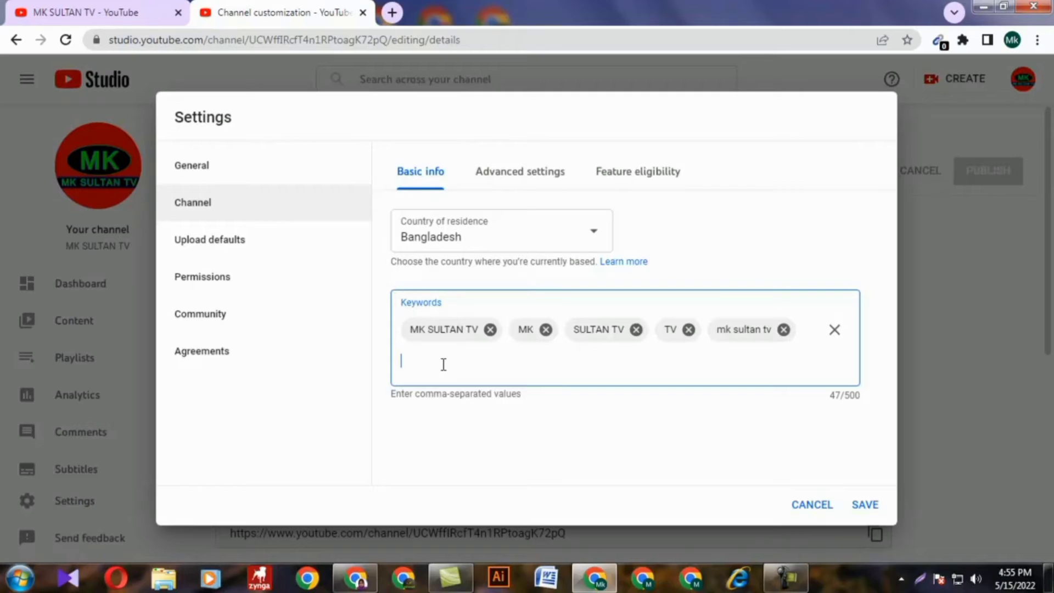
# - Add MK TV and mk tv as keywords, bringing the count to 63/500
pyautogui.write('MK TV')
pyautogui.press('Return')
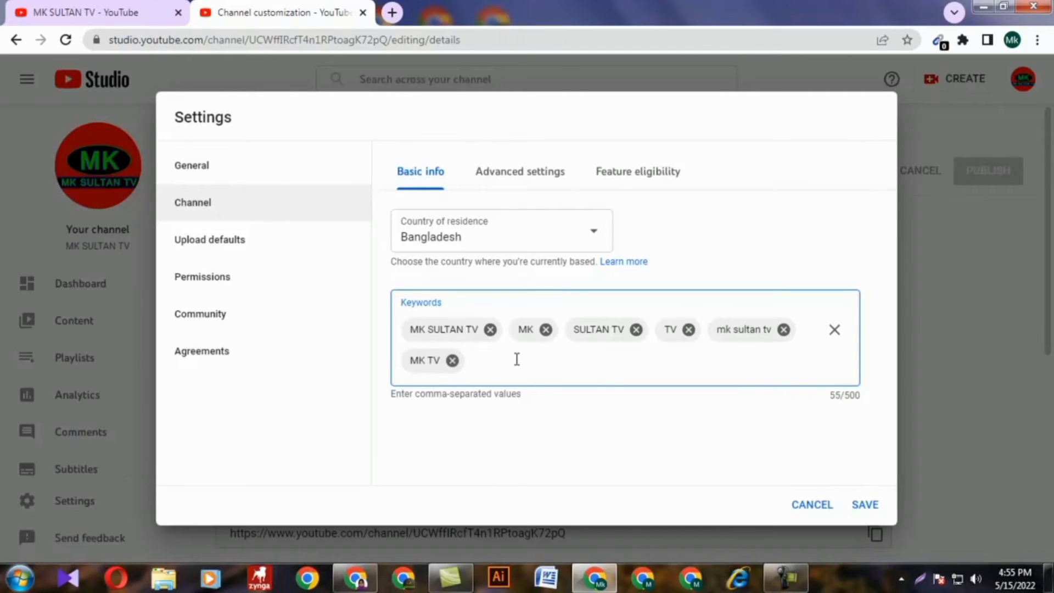
pyautogui.write('mk tv')
pyautogui.press('Return')
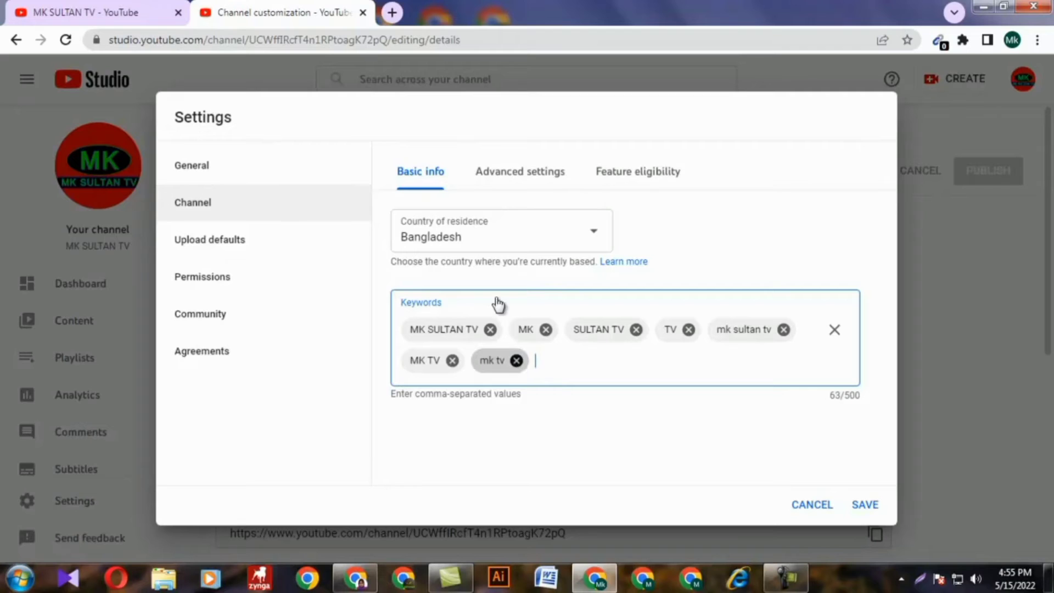
pyautogui.click(87, 11)
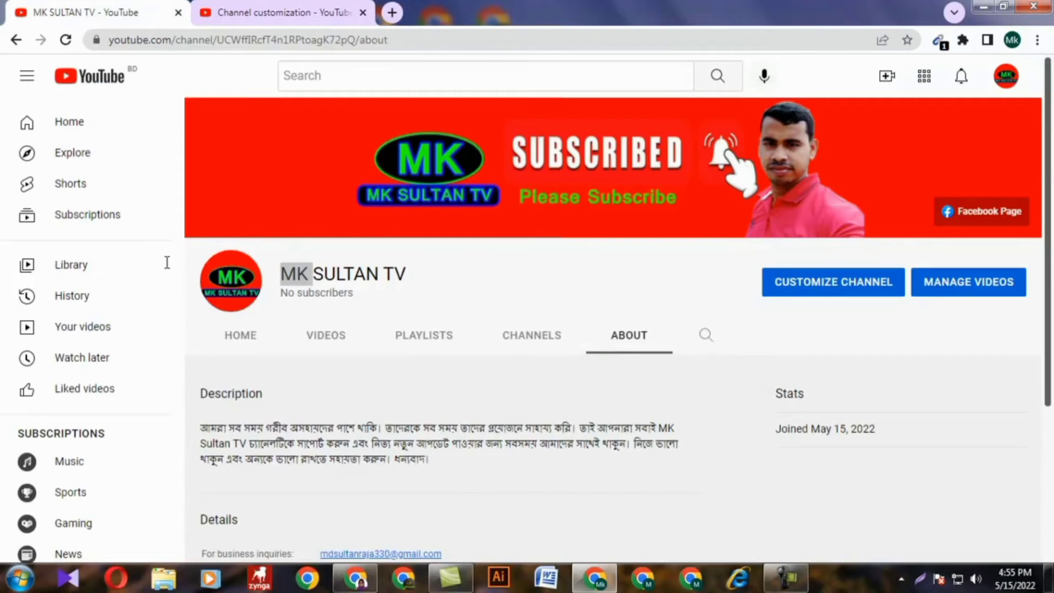
pyautogui.click(394, 285)
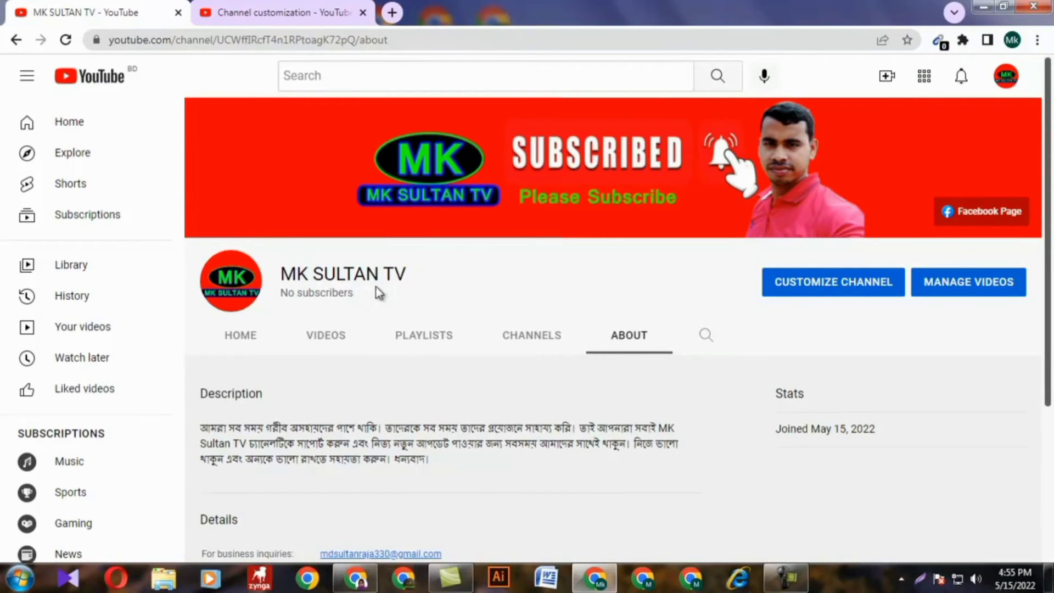
pyautogui.click(280, 10)
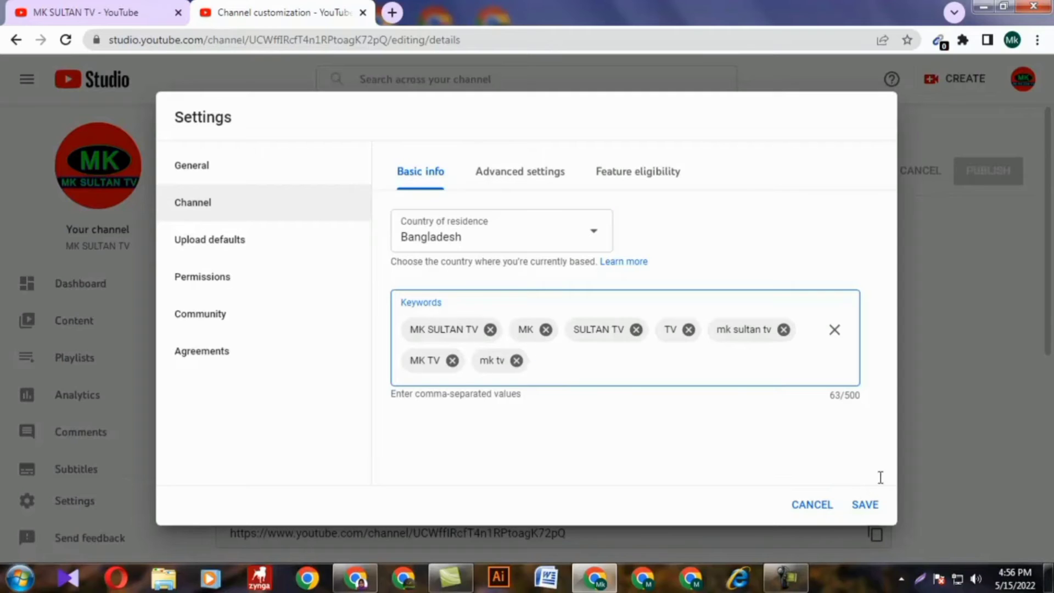
# - Save the seven keywords and Bangladesh setting, then minimize the browser
pyautogui.click(865, 506)
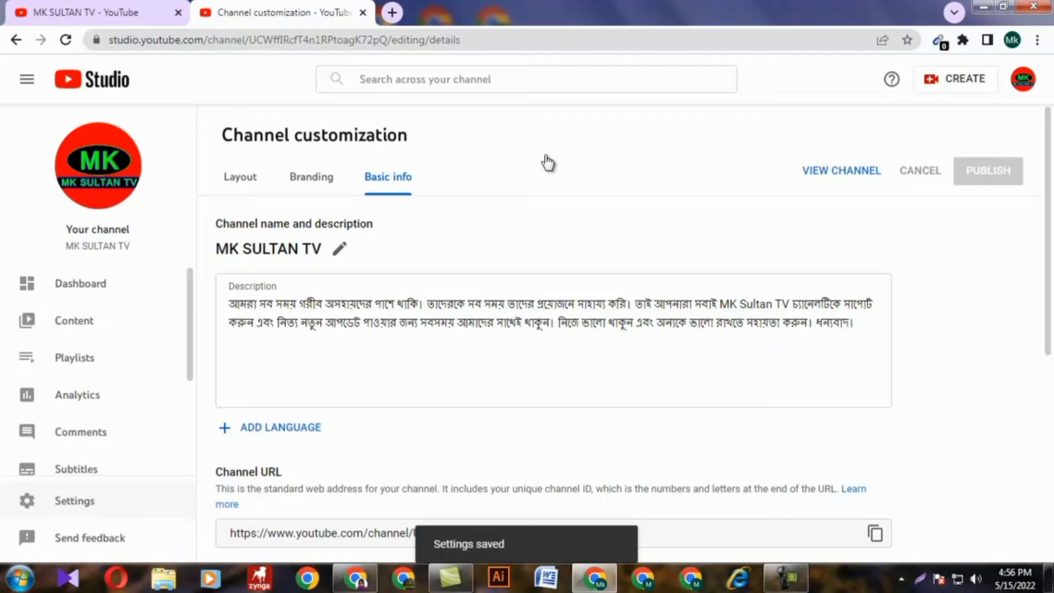
pyautogui.click(983, 6)
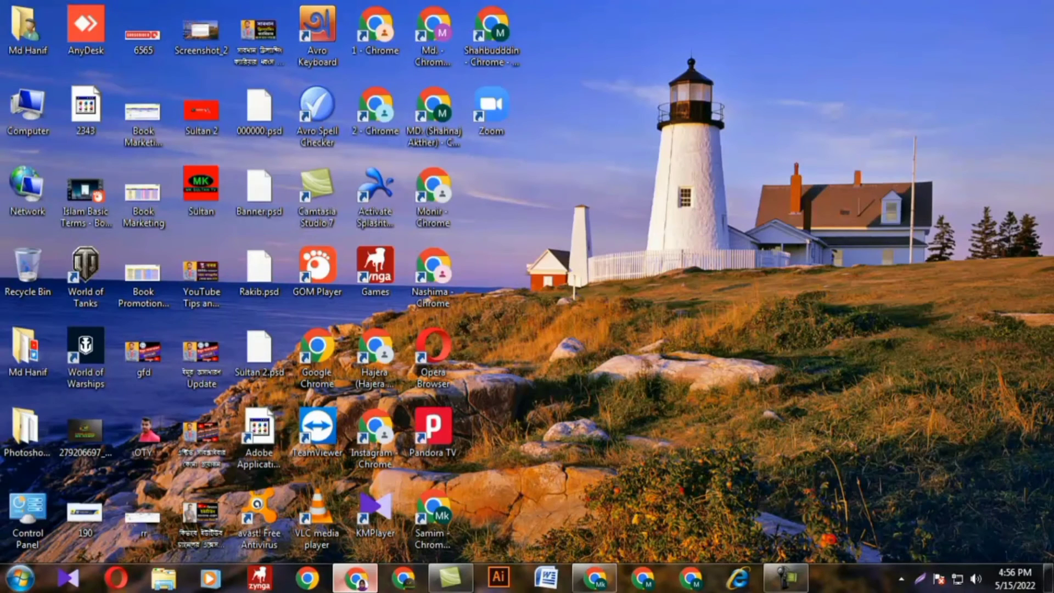
# - Mark the Channel SEO line in the notes, then restore the YouTube browser window
pyautogui.click(356, 577)
pyautogui.moveTo(406, 416); pyautogui.dragTo(289, 414)
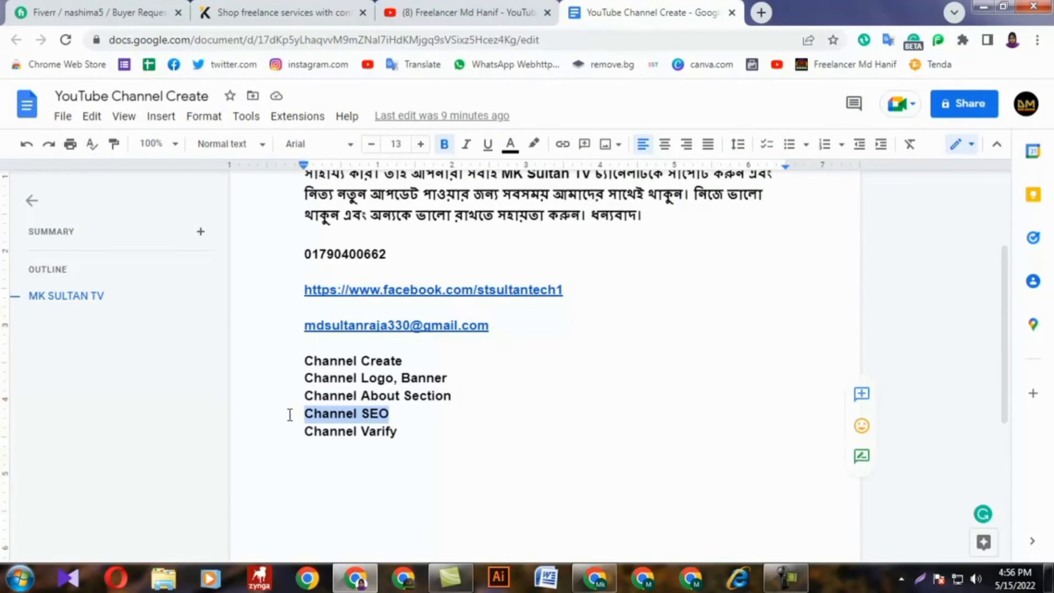
pyautogui.click(401, 418)
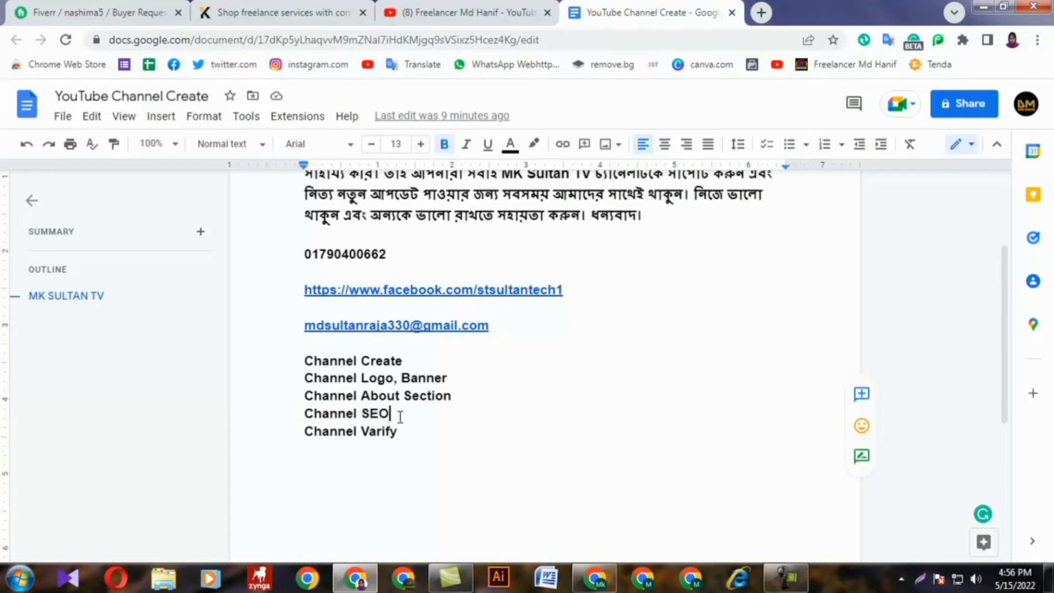
pyautogui.click(984, 7)
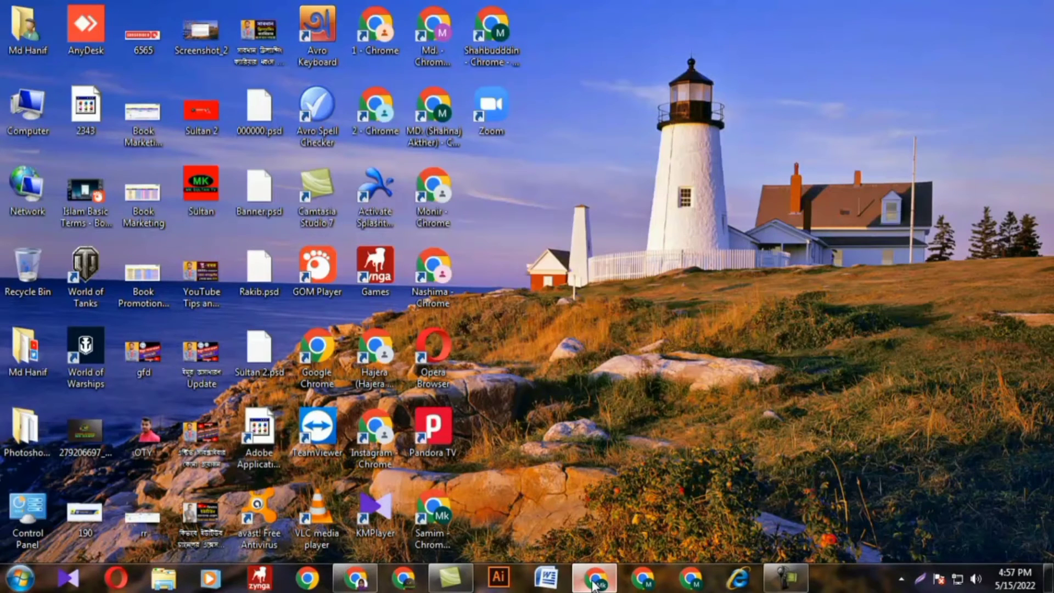
pyautogui.click(595, 578)
# - Copy the channel title MK SULTAN TV from the About page and open the YouTube Home feed
pyautogui.click(112, 7)
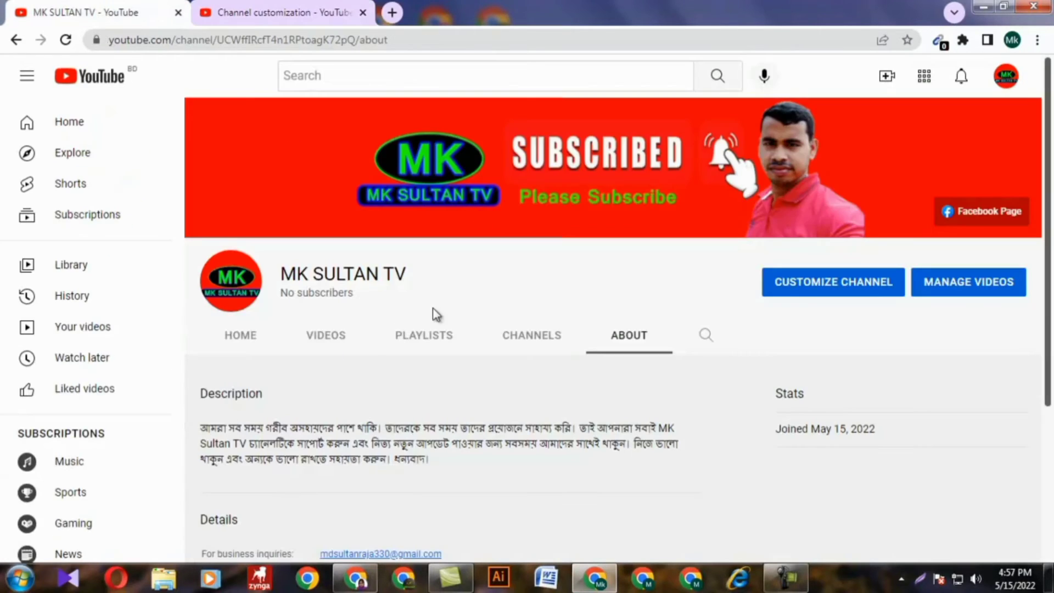
pyautogui.tripleClick(283, 273)
pyautogui.hotkey('ctrl', 'c')
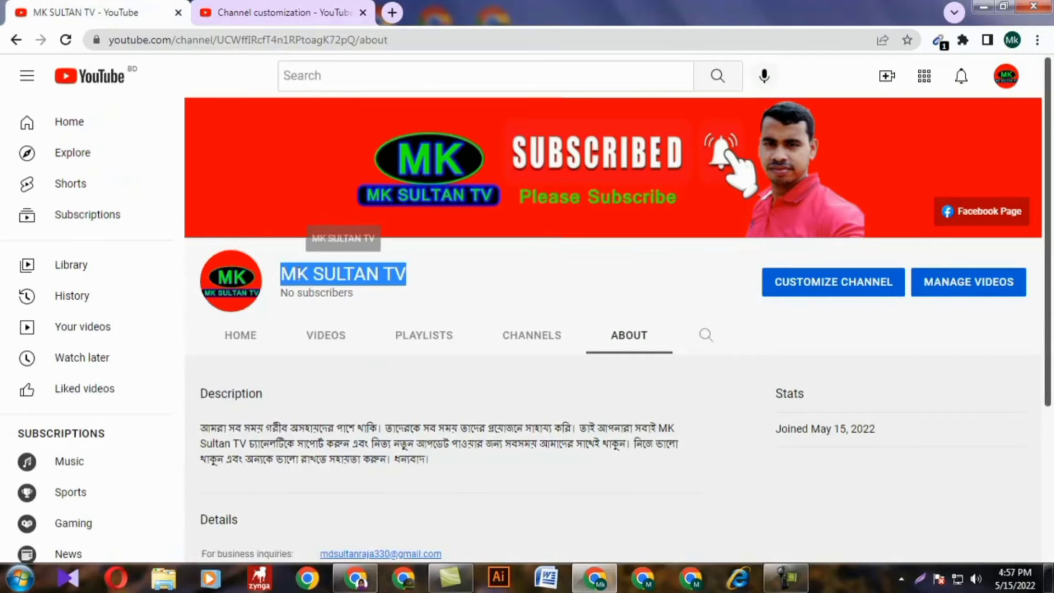
pyautogui.rightClick(314, 276)
pyautogui.click(332, 285)
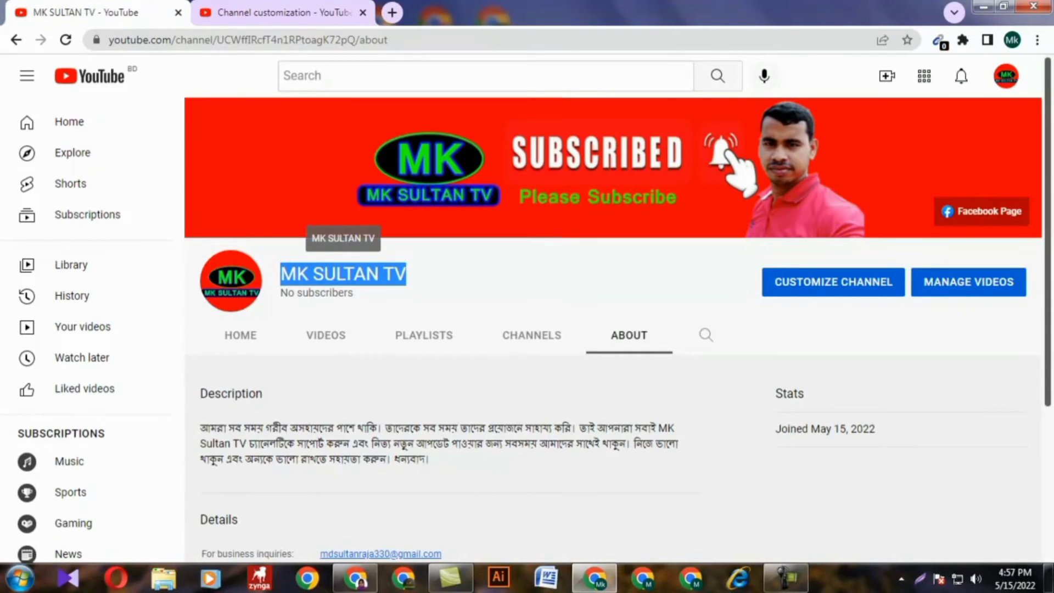
pyautogui.rightClick(76, 120)
pyautogui.click(81, 130)
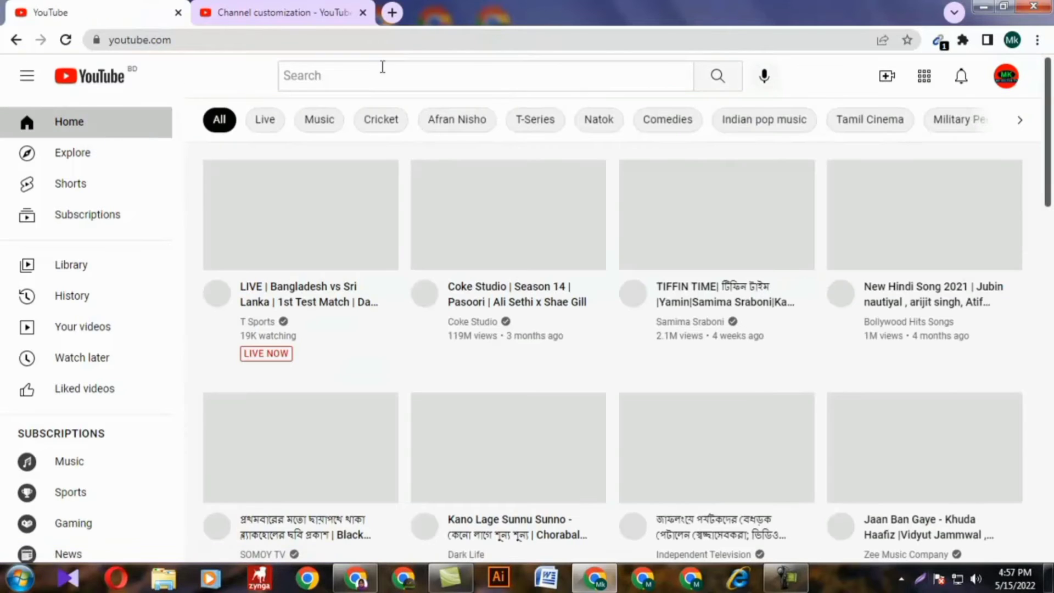
# - Search YouTube for MK SULTAN TV by pasting the channel name into the search box
pyautogui.rightClick(318, 75)
pyautogui.click(367, 167)
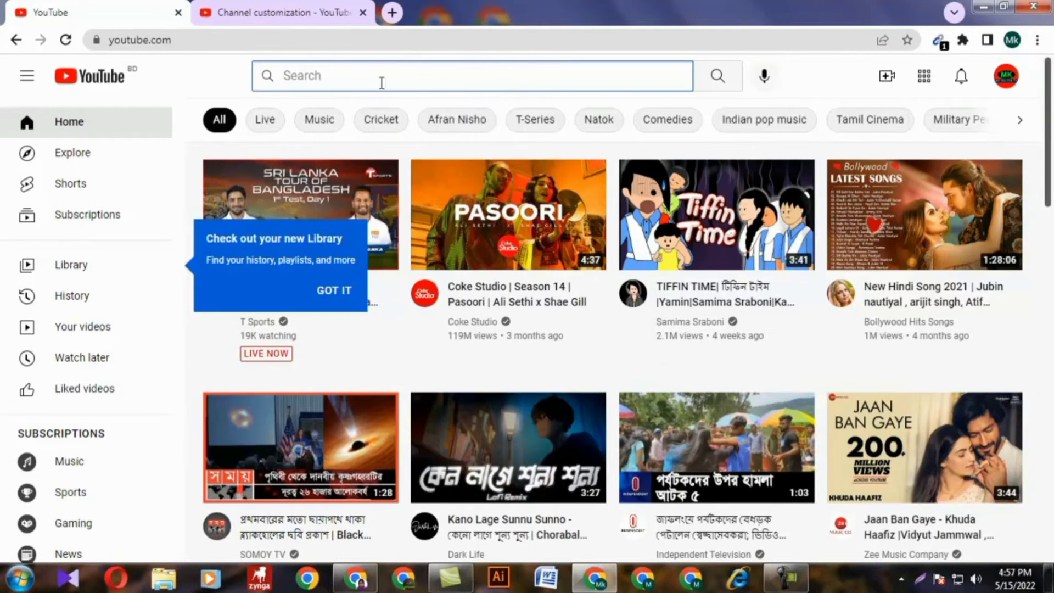
pyautogui.press('Return')
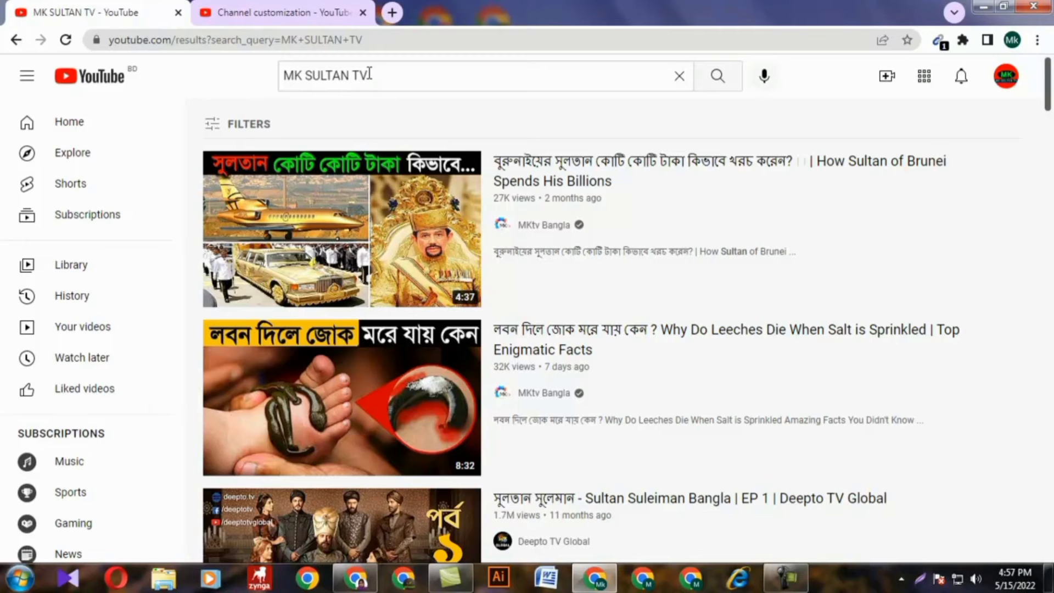
pyautogui.click(385, 76)
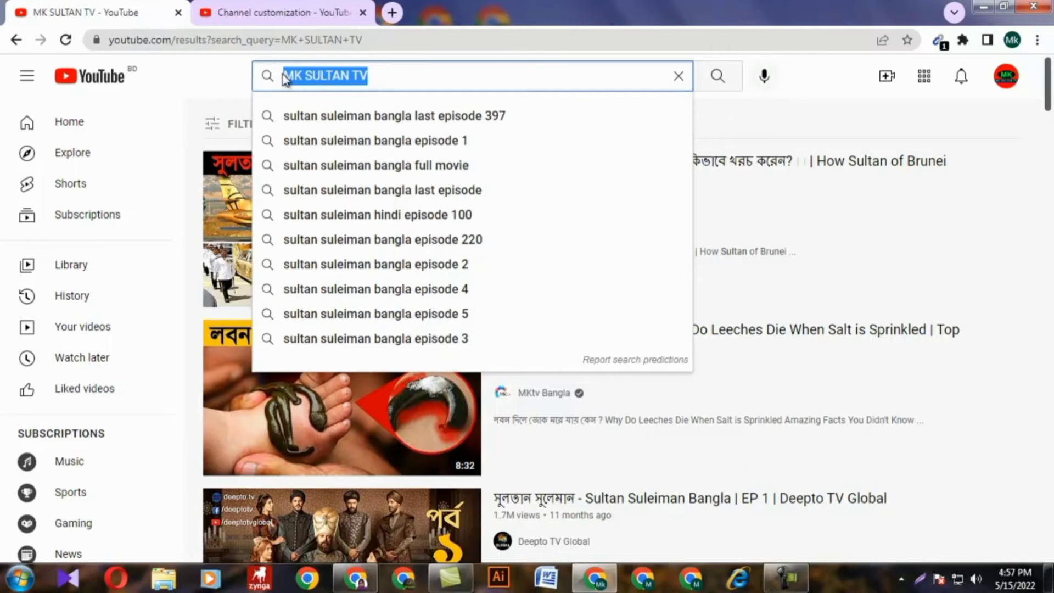
pyautogui.click(225, 77)
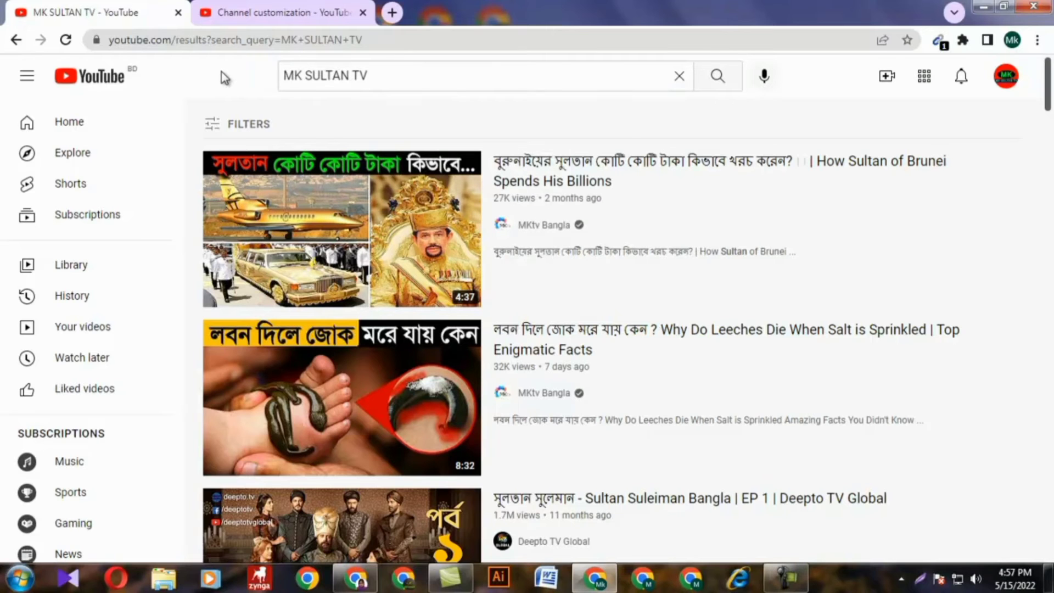
# - Scroll through the search results, then return to Studio's Channel customization page
pyautogui.scroll(-20, 682, 235)
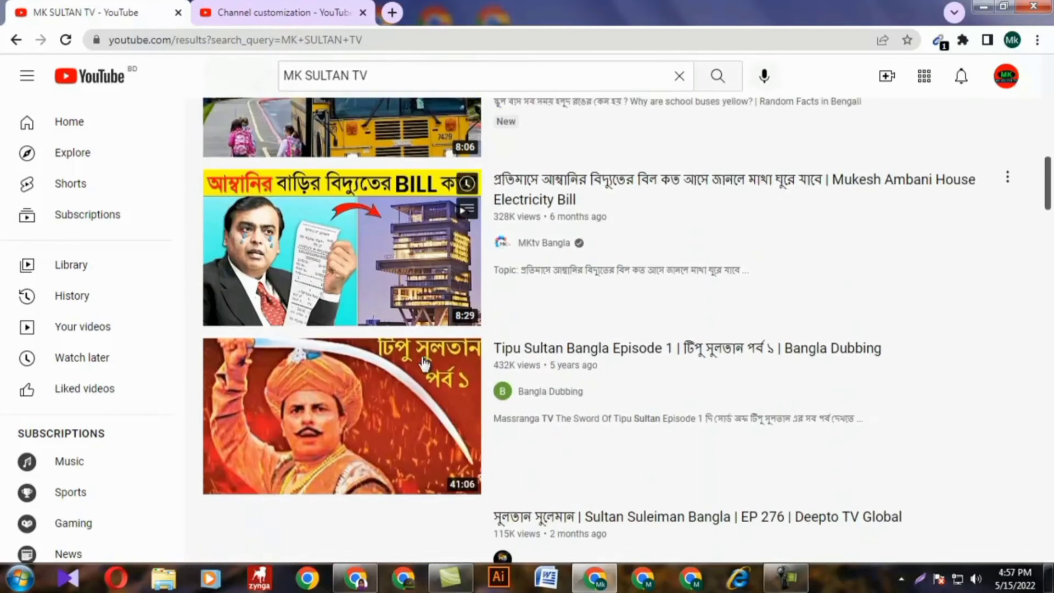
pyautogui.scroll(-20, 420, 373)
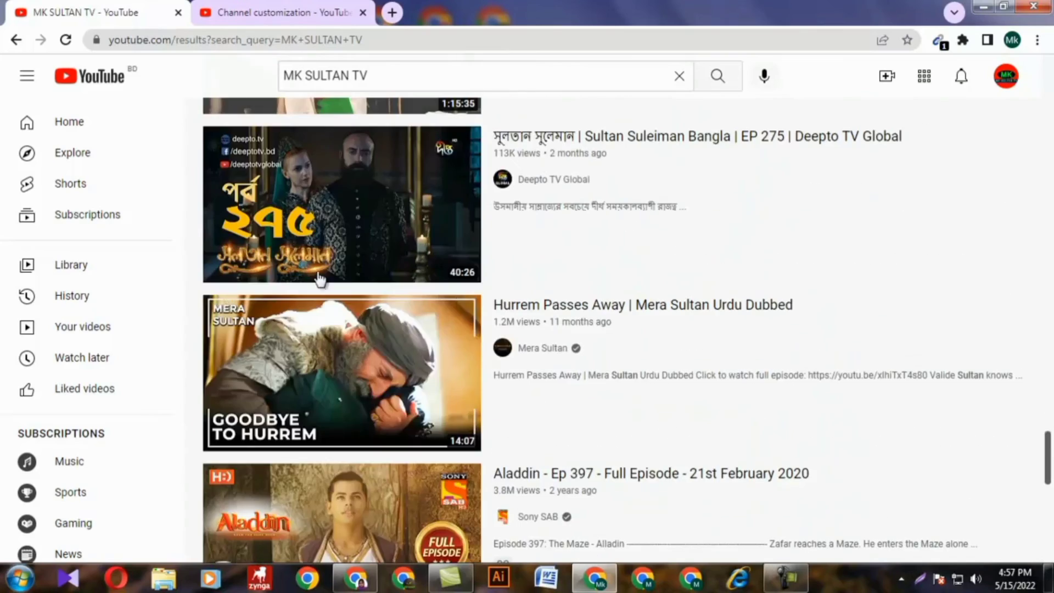
pyautogui.scroll(-15, 148, 351)
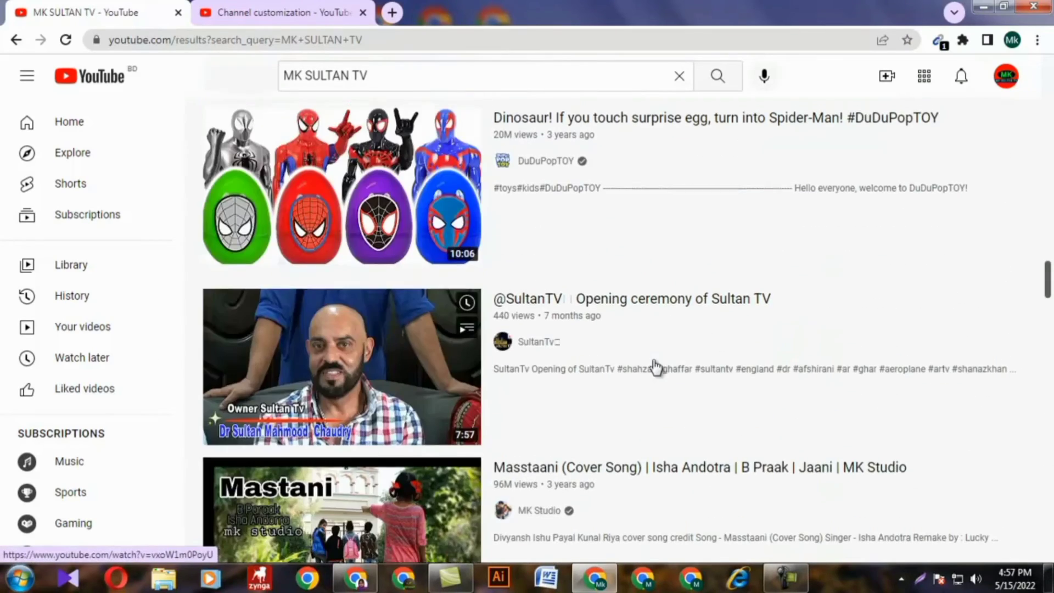
pyautogui.scroll(20, 653, 363)
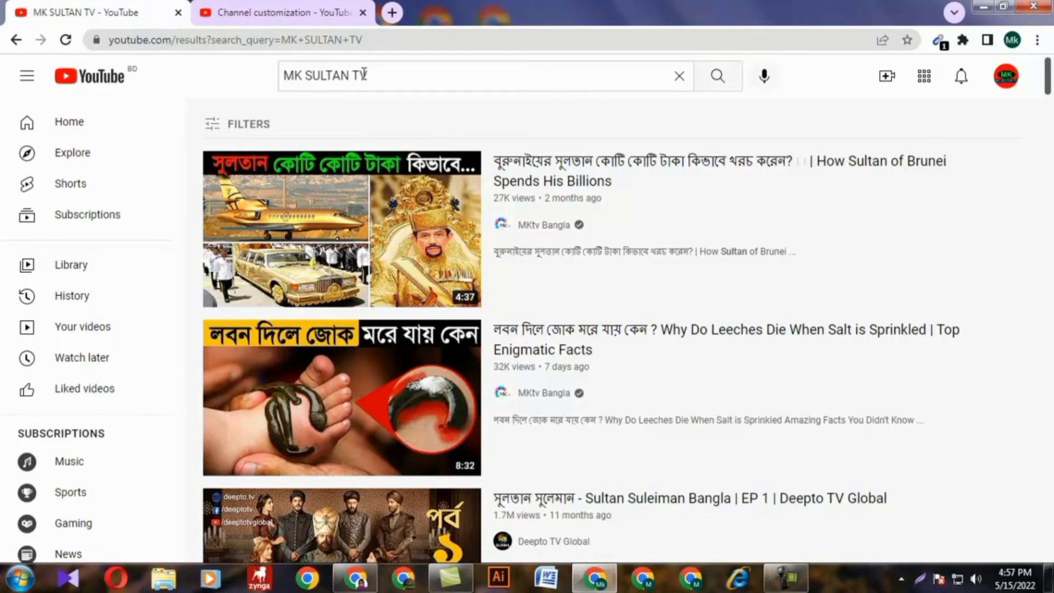
pyautogui.click(285, 12)
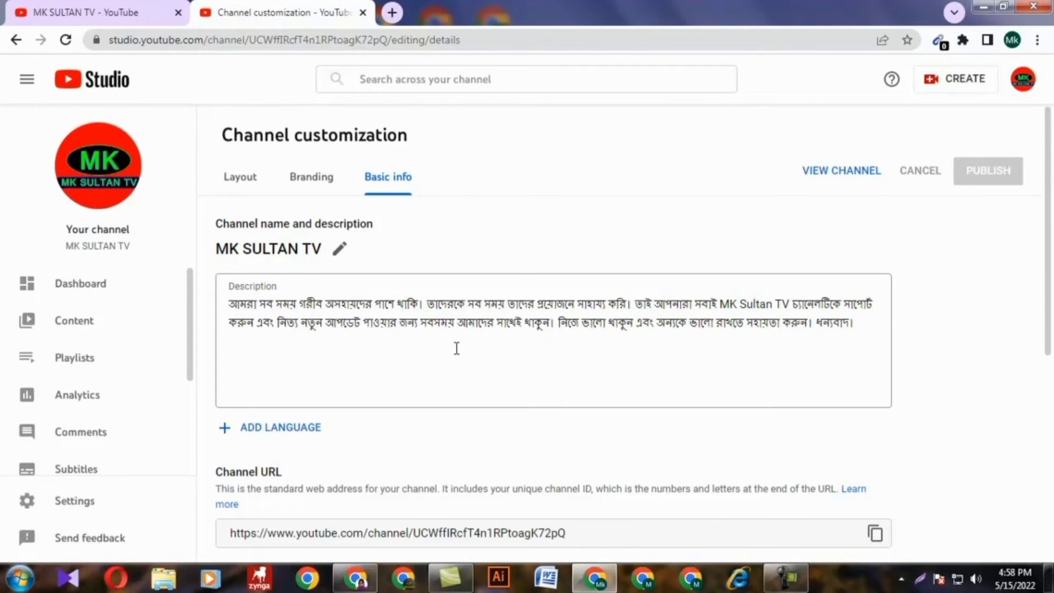
pyautogui.click(164, 11)
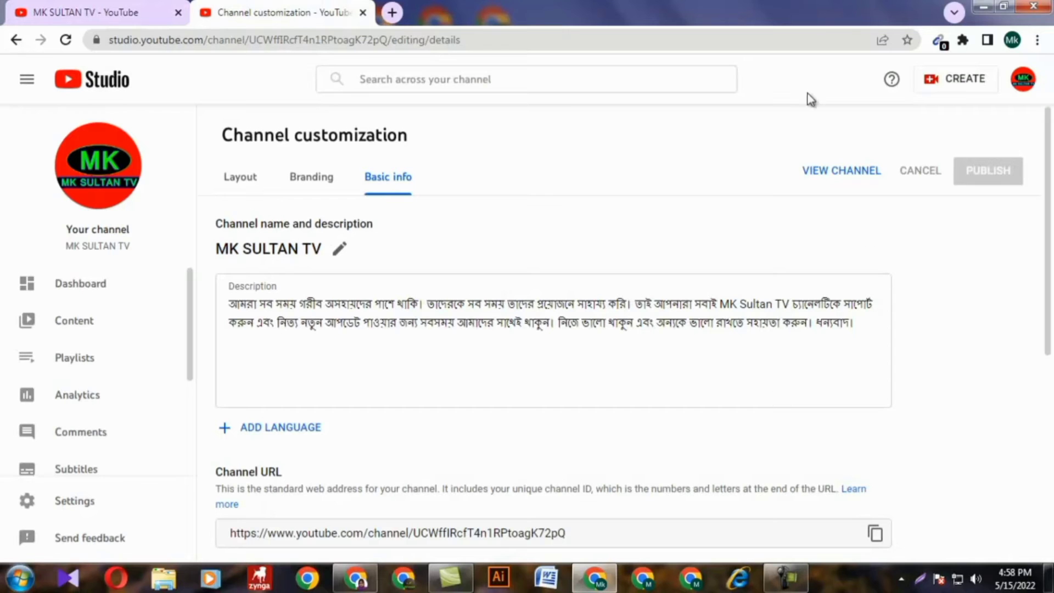
pyautogui.click(984, 7)
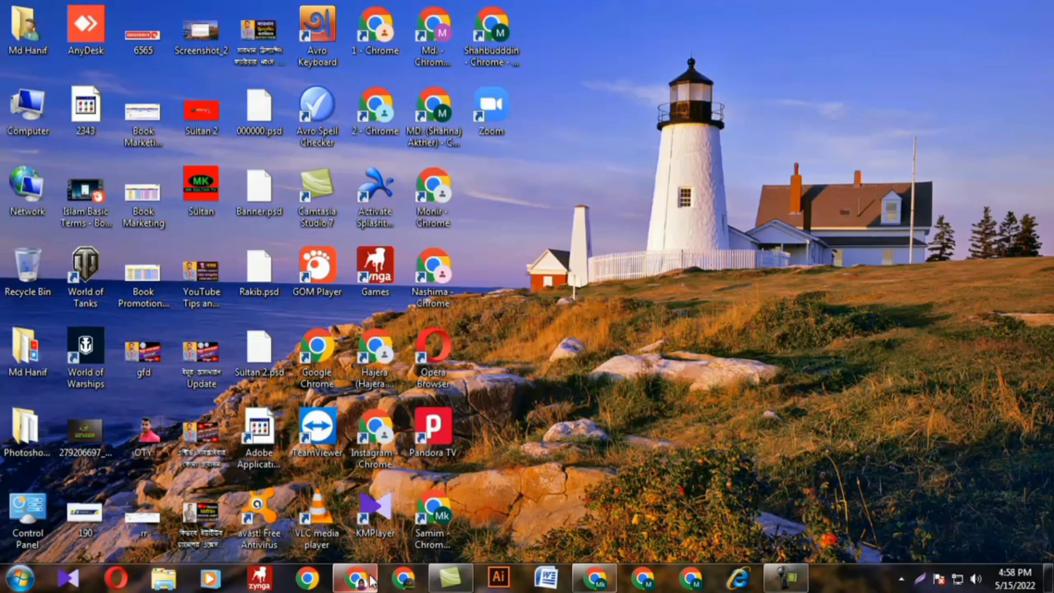
pyautogui.click(355, 577)
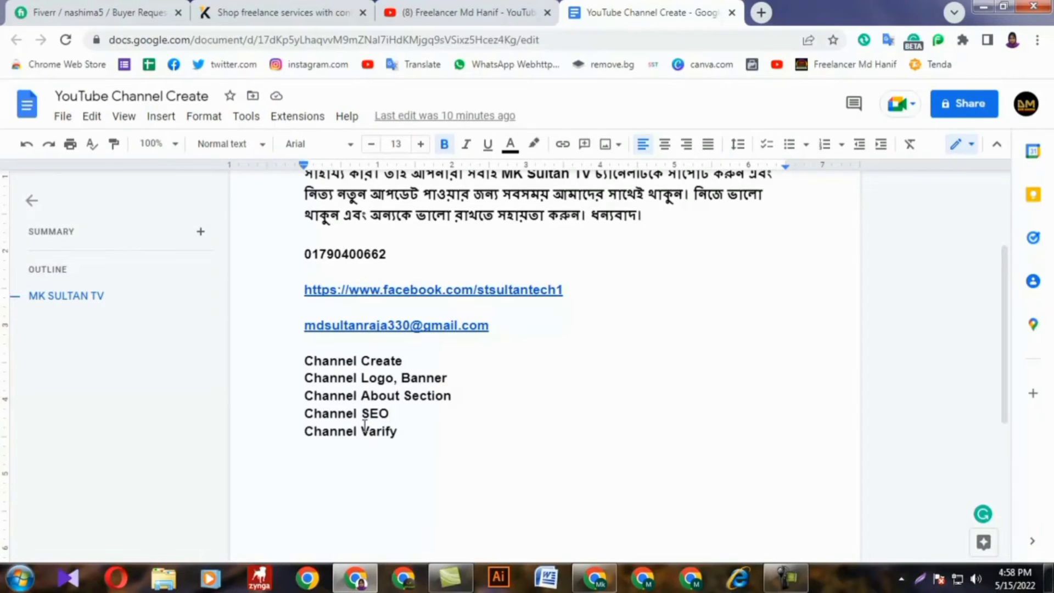
pyautogui.moveTo(410, 435); pyautogui.dragTo(296, 437)
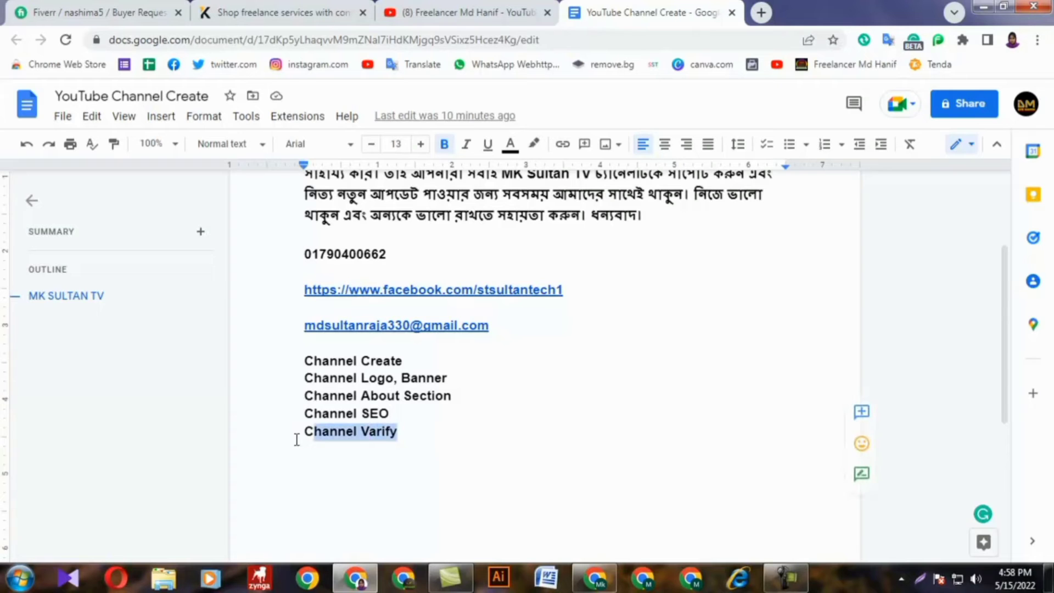
pyautogui.click(982, 6)
pyautogui.click(598, 581)
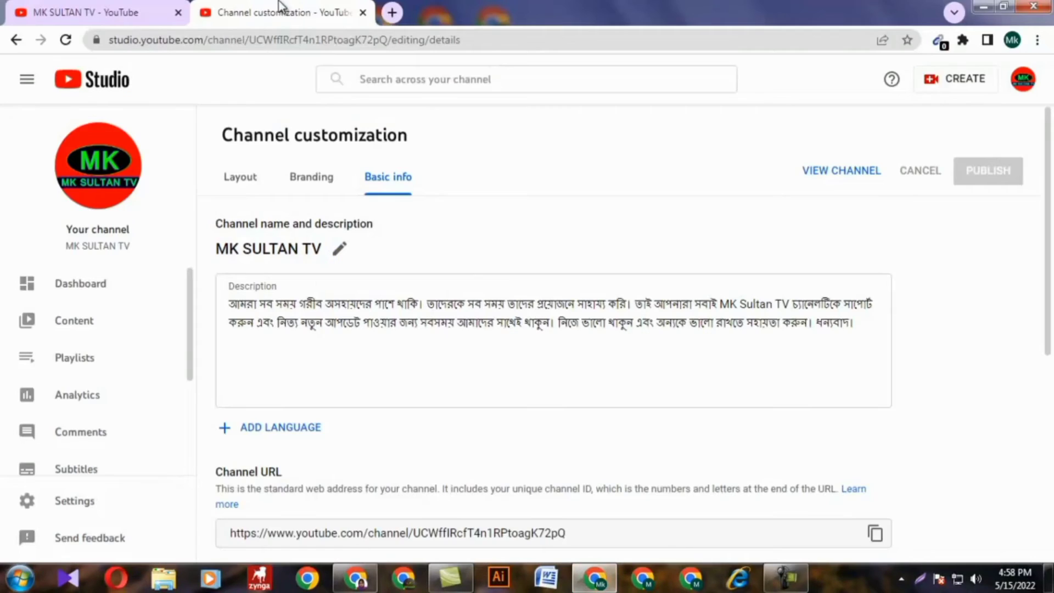
# - Under Settings > Channel > Feature eligibility, expand Intermediate features and choose VERIFY PHONE NUMBER
pyautogui.click(91, 508)
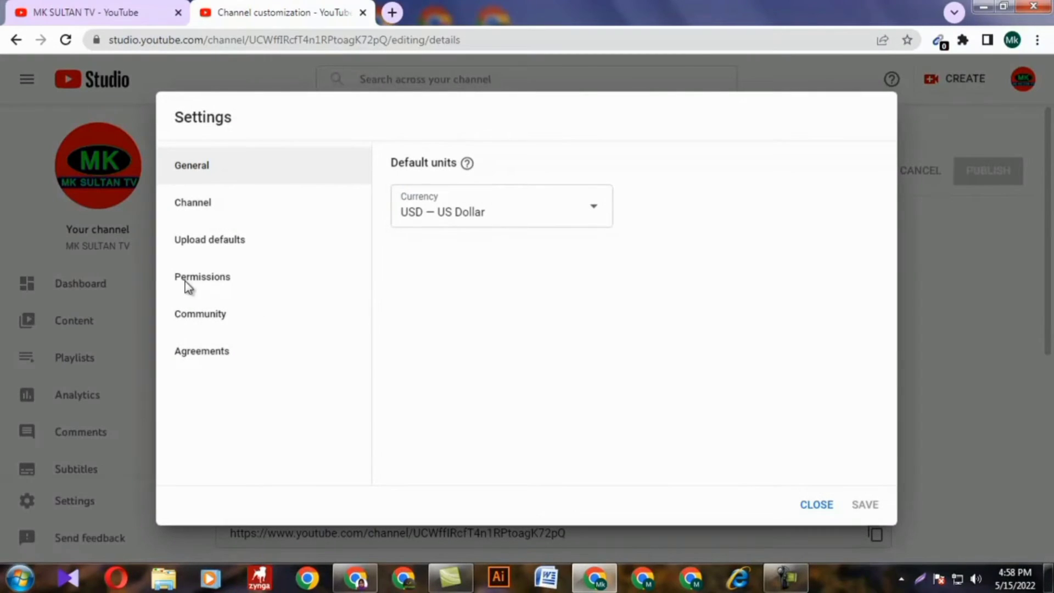
pyautogui.click(213, 211)
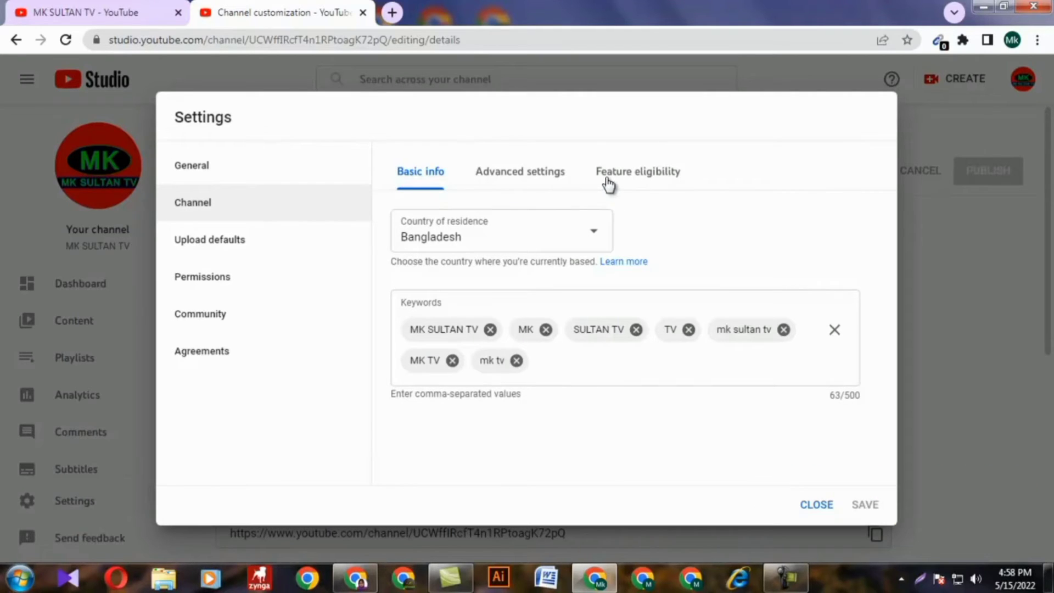
pyautogui.click(629, 170)
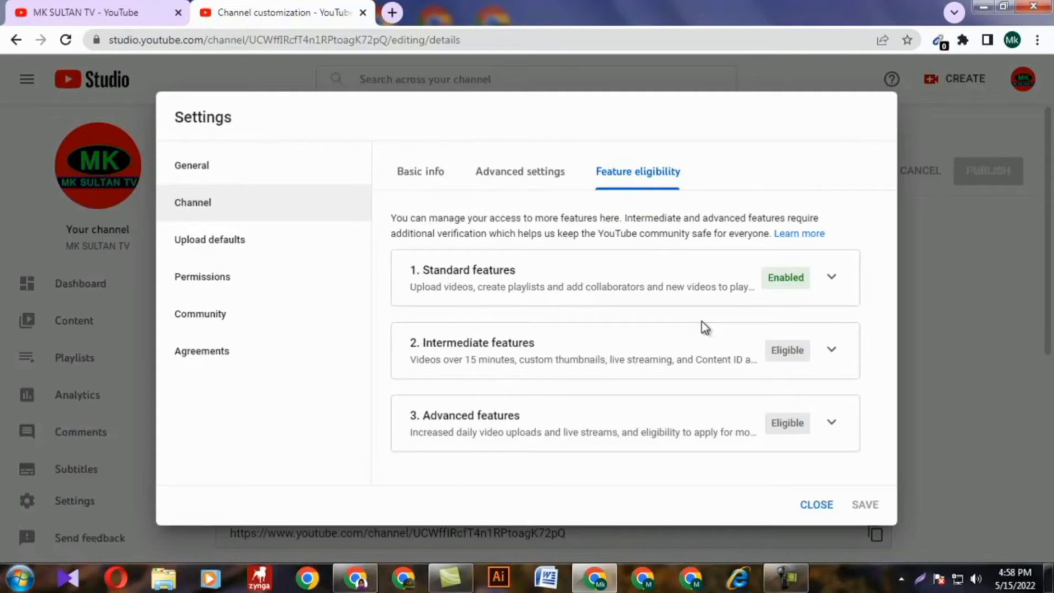
pyautogui.click(402, 175)
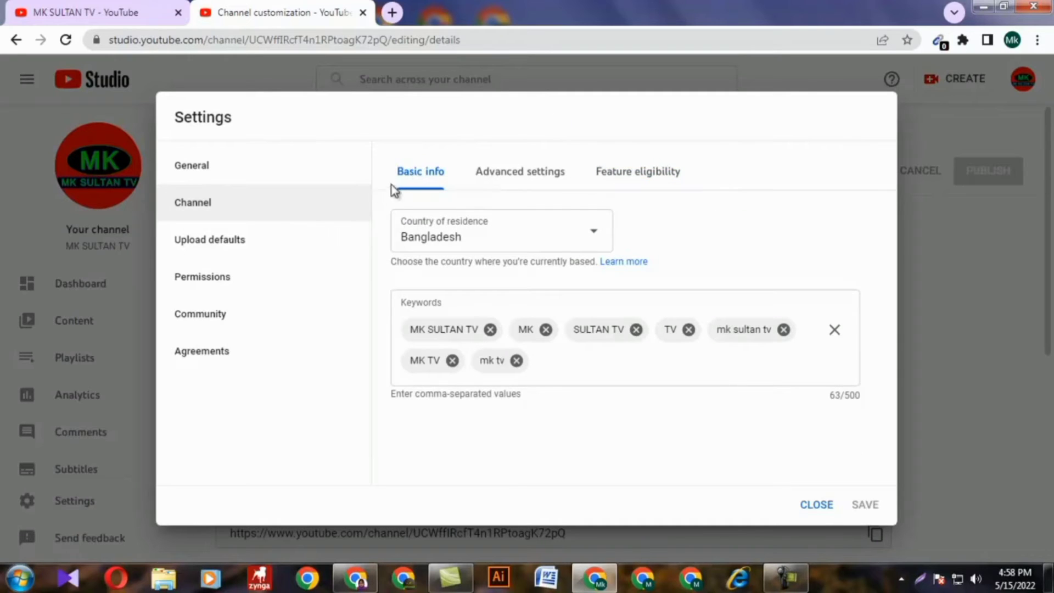
pyautogui.click(653, 177)
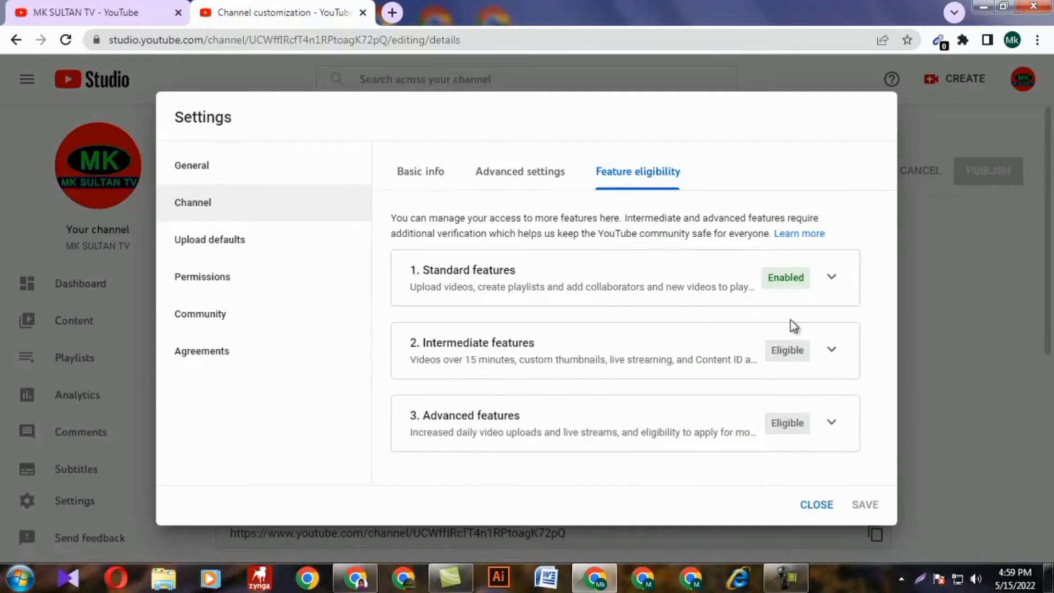
pyautogui.click(837, 354)
pyautogui.scroll(-2, 832, 361)
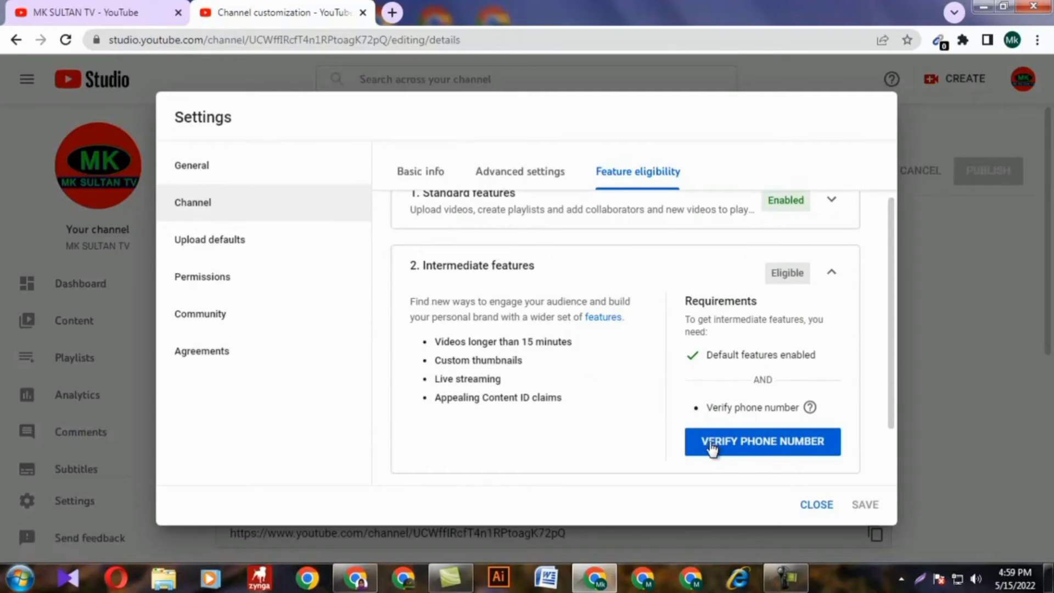
pyautogui.click(748, 440)
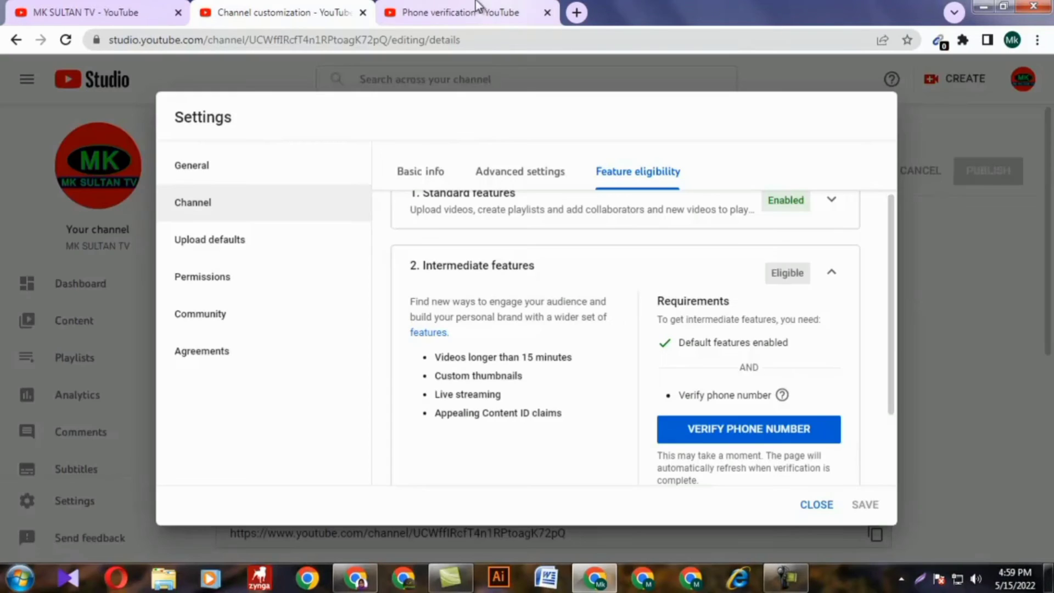
# - Copy the channel's phone number from the Google Doc checklist
pyautogui.click(445, 6)
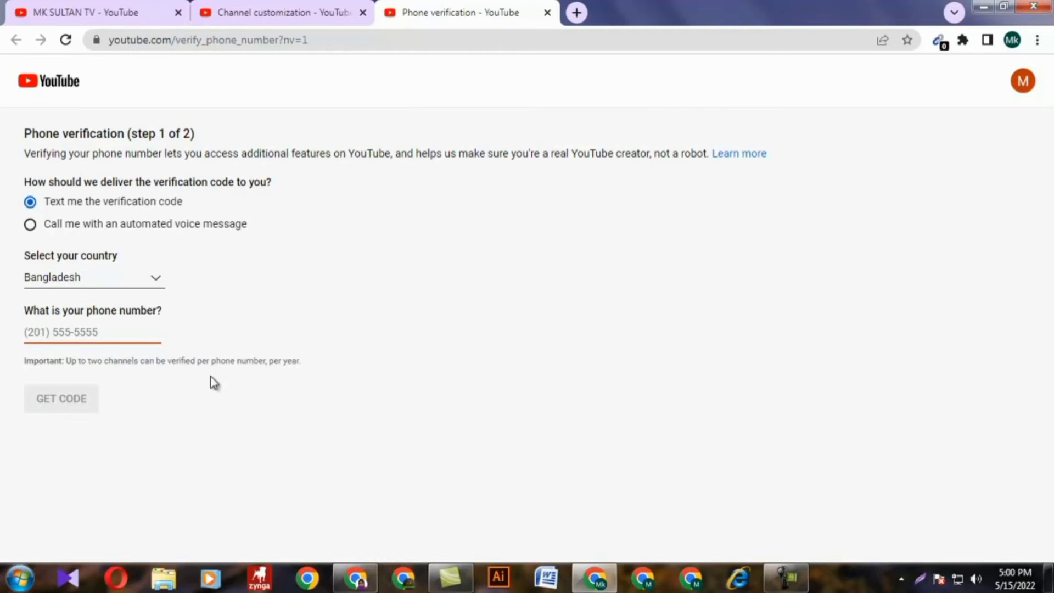
pyautogui.click(355, 578)
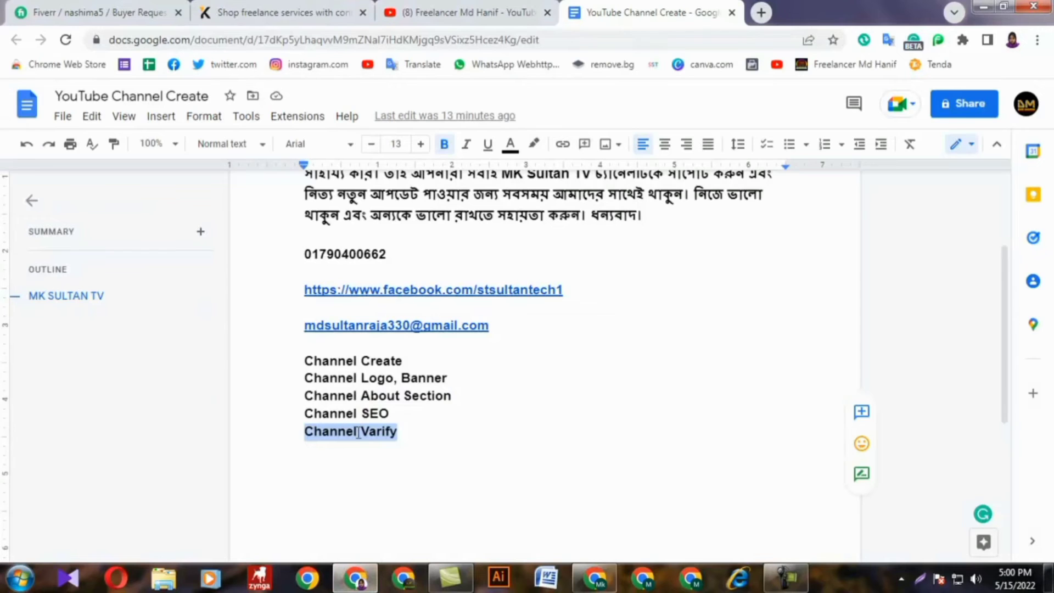
pyautogui.click(358, 432)
pyautogui.moveTo(388, 254); pyautogui.dragTo(299, 253)
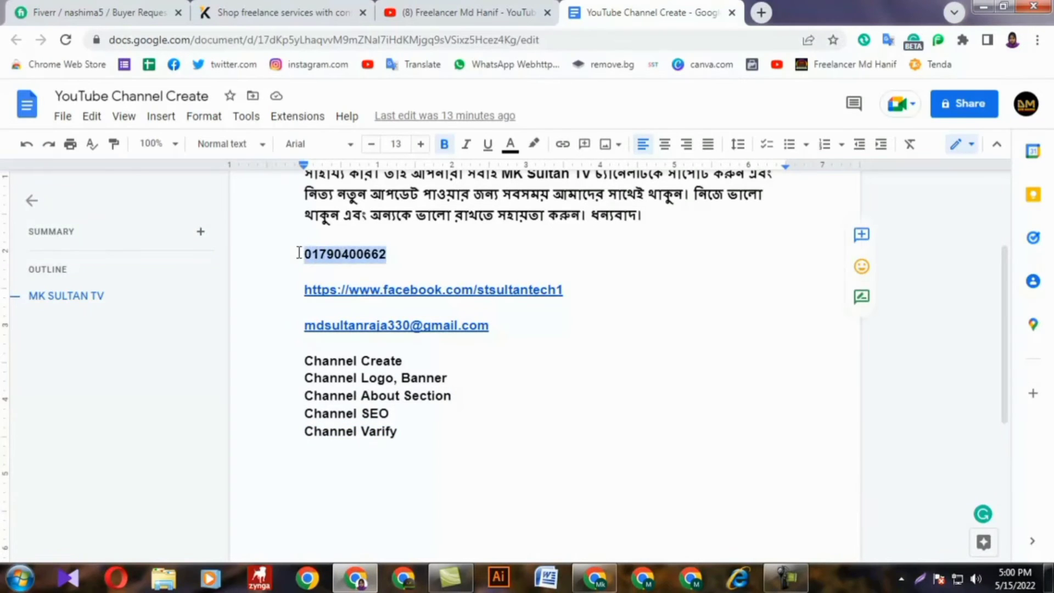
pyautogui.rightClick(331, 254)
pyautogui.click(369, 196)
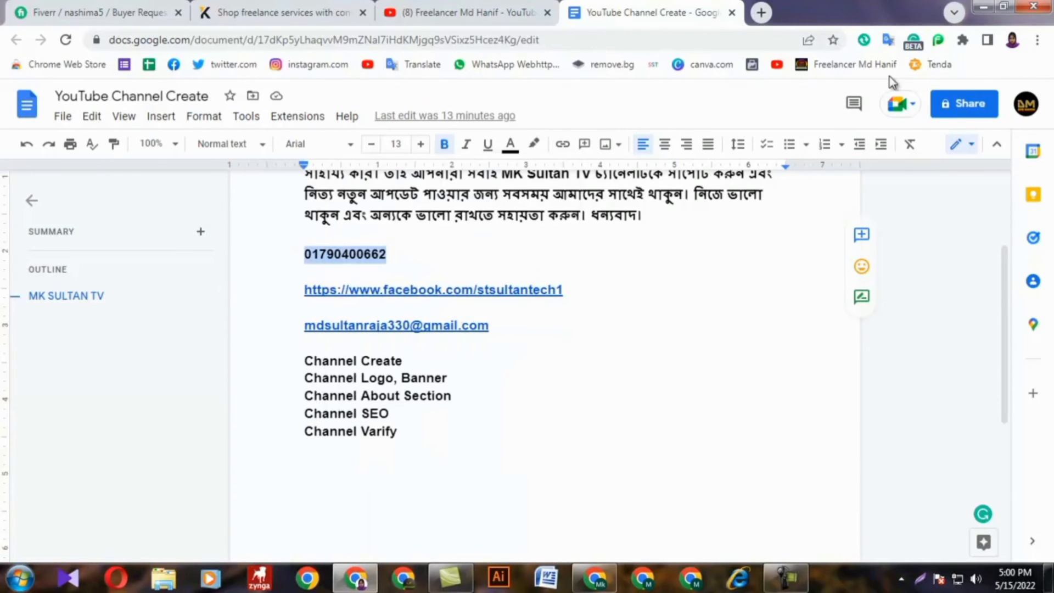
# - Paste the phone number into the verification form and request the code by text message
pyautogui.click(984, 6)
pyautogui.rightClick(50, 329)
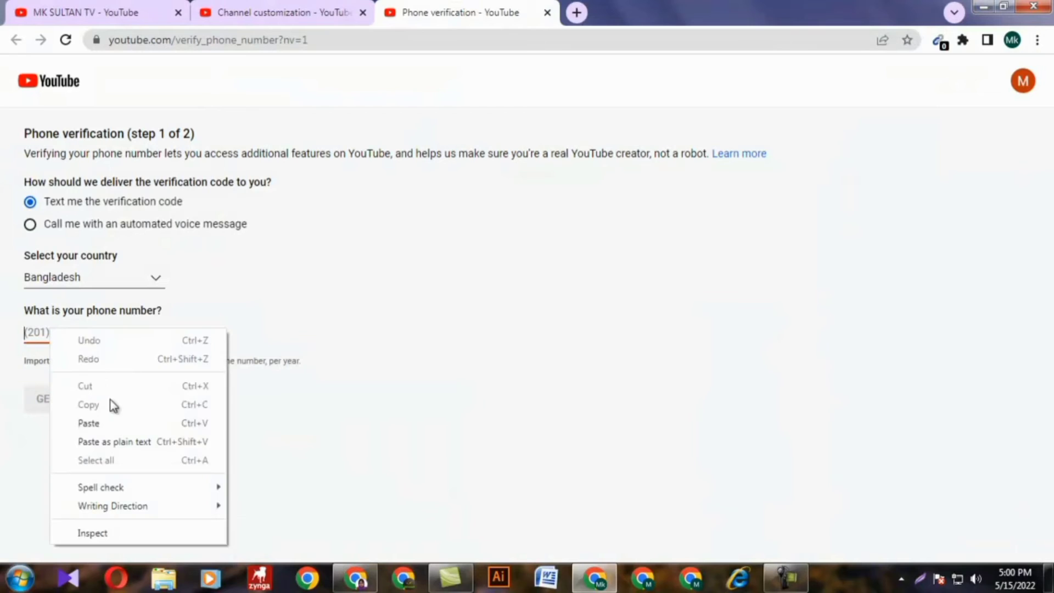
pyautogui.click(92, 422)
pyautogui.moveTo(104, 333); pyautogui.dragTo(3, 336)
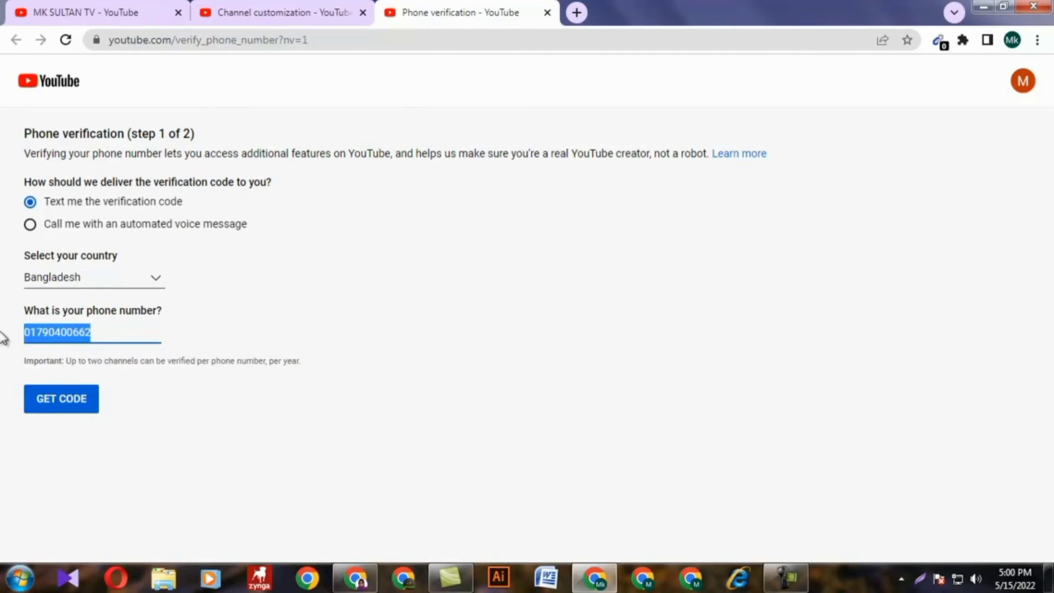
pyautogui.click(13, 357)
pyautogui.moveTo(109, 334); pyautogui.dragTo(5, 337)
pyautogui.click(61, 360)
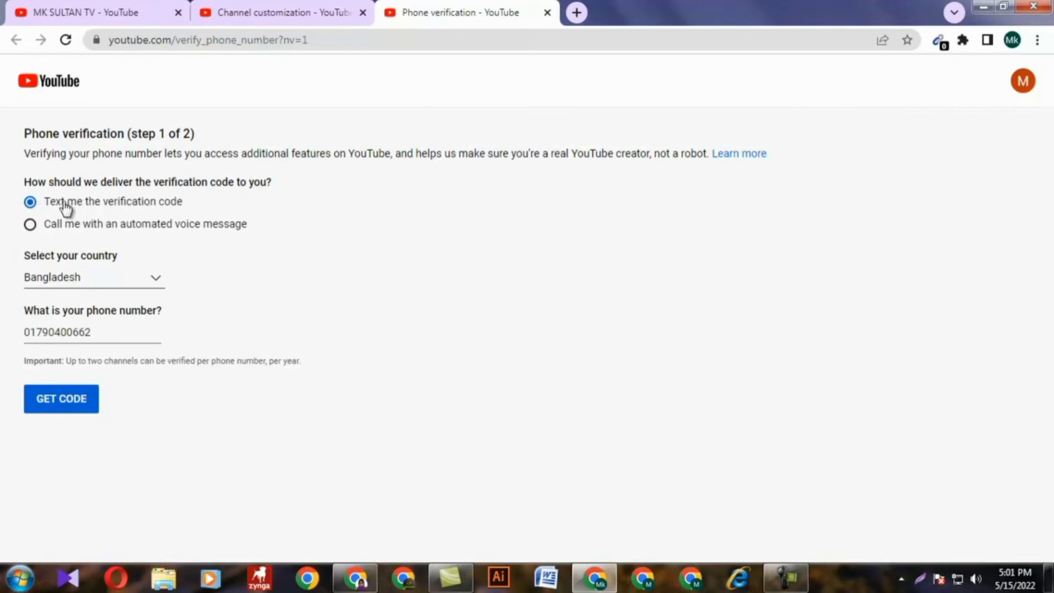
pyautogui.click(65, 405)
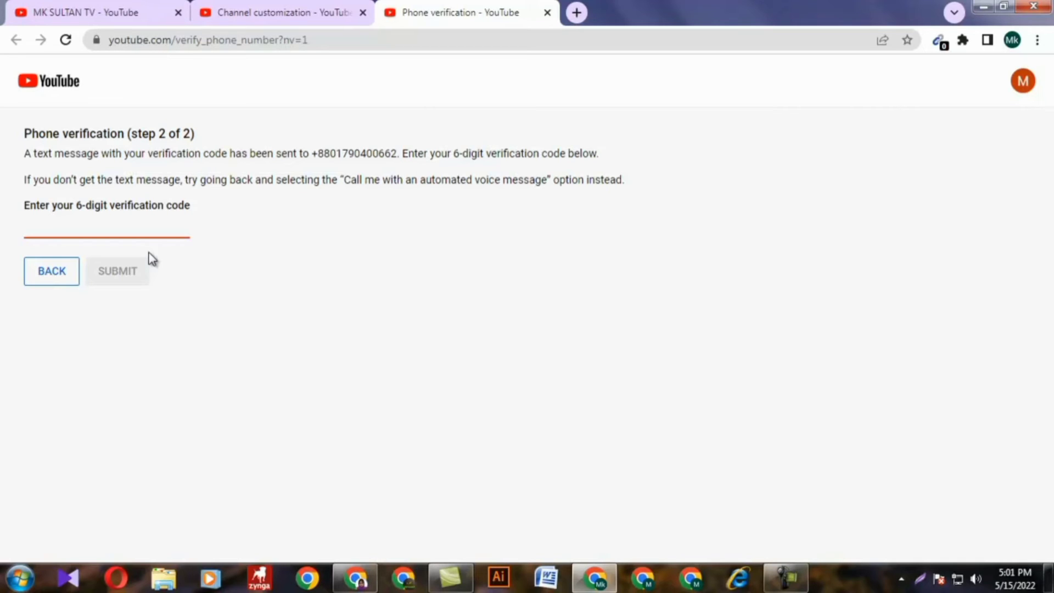
# - Enter the 6-digit verification code received by text and submit it
pyautogui.click(65, 229)
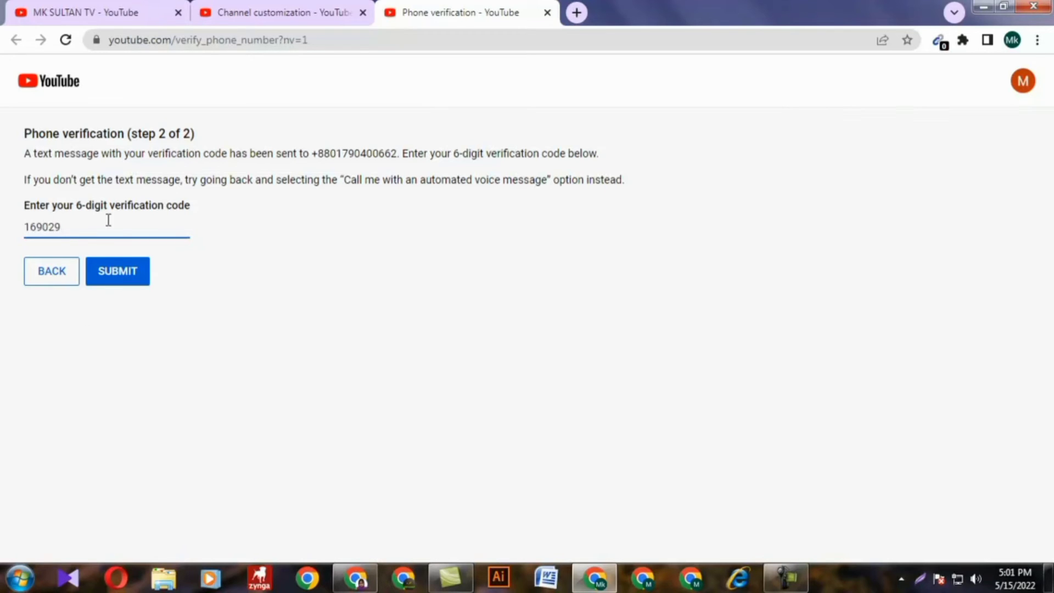
pyautogui.moveTo(77, 226); pyautogui.dragTo(5, 235)
pyautogui.click(430, 240)
pyautogui.moveTo(70, 226); pyautogui.dragTo(34, 238)
pyautogui.click(325, 258)
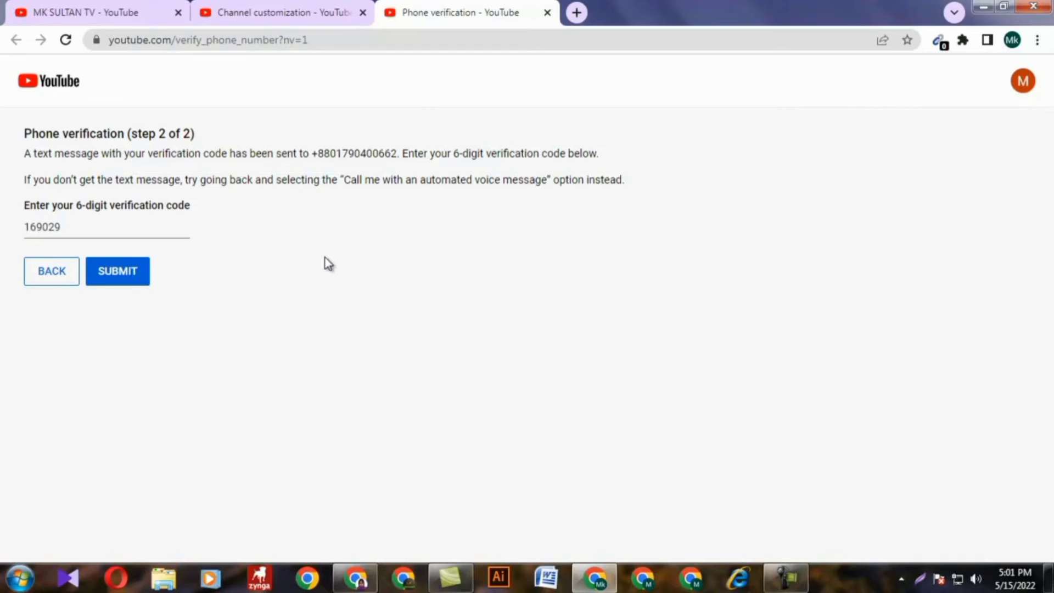
pyautogui.click(145, 273)
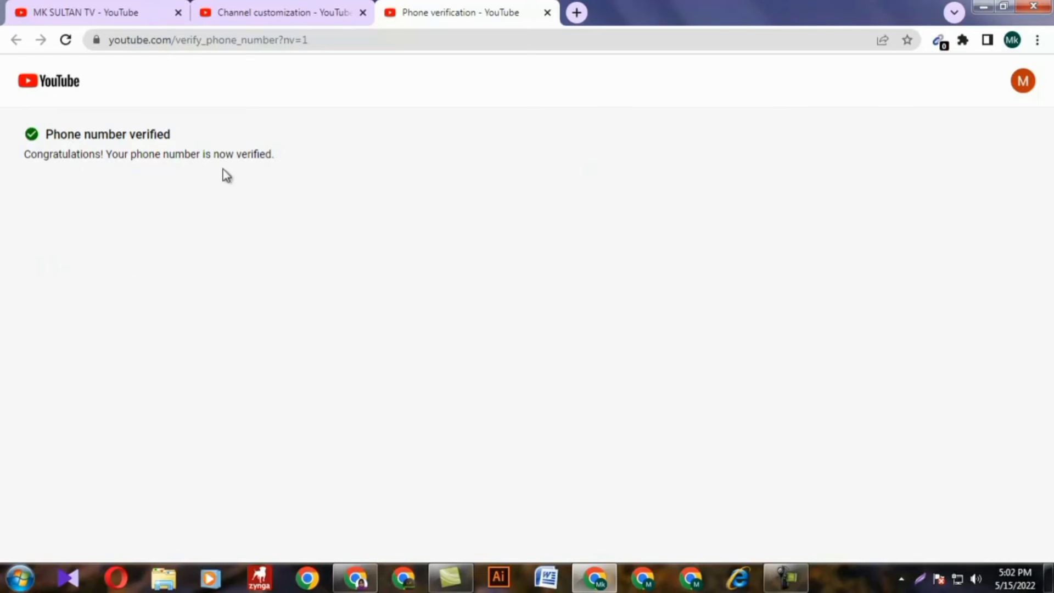
# - Review the 'Phone number verified' confirmation, then close the Phone verification tab
pyautogui.moveTo(309, 164); pyautogui.dragTo(5, 141)
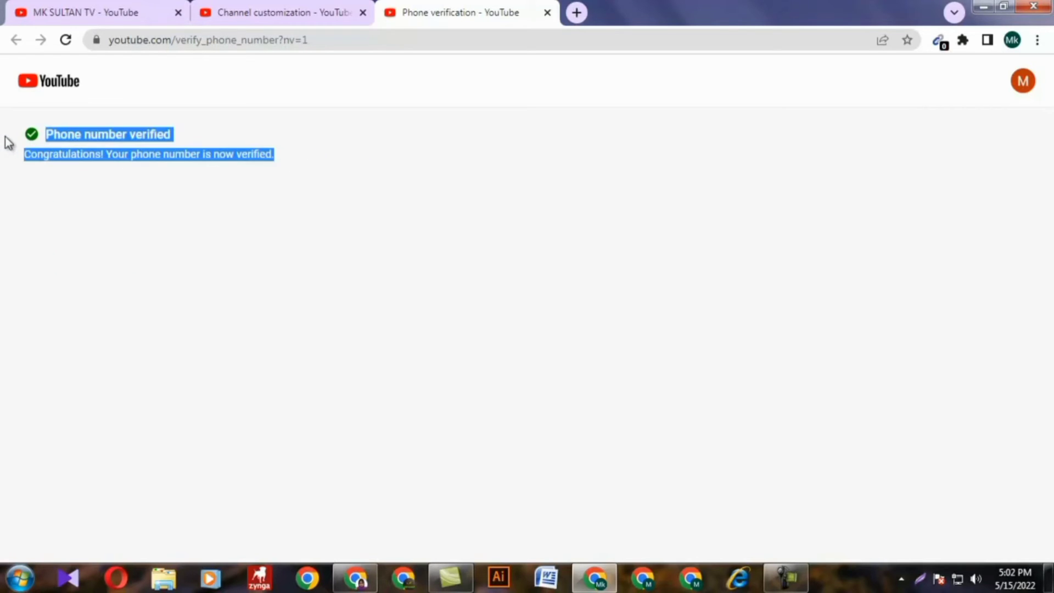
pyautogui.click(309, 167)
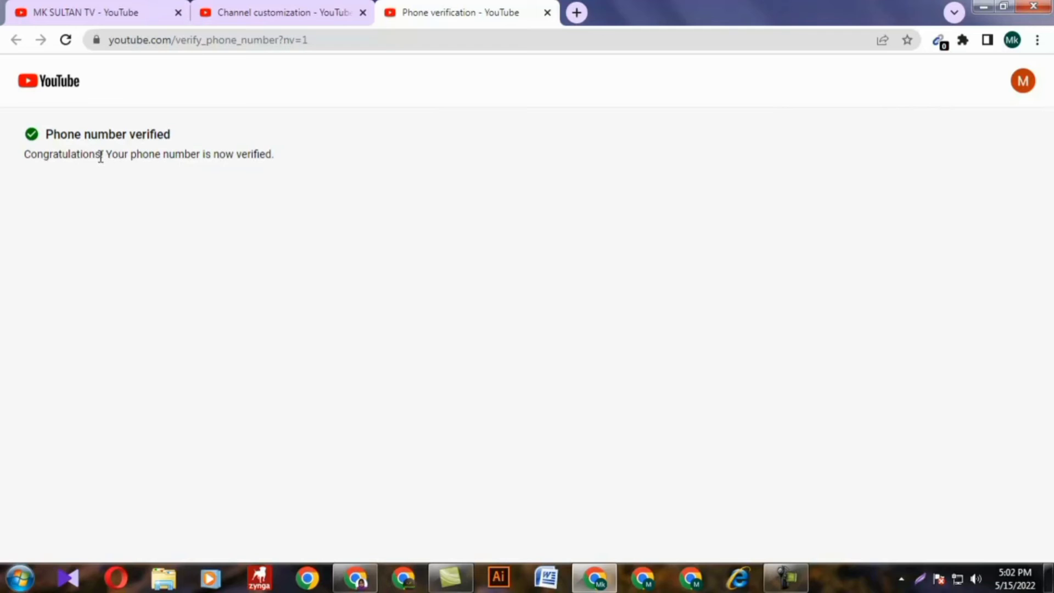
pyautogui.moveTo(101, 156); pyautogui.dragTo(5, 165)
pyautogui.click(426, 170)
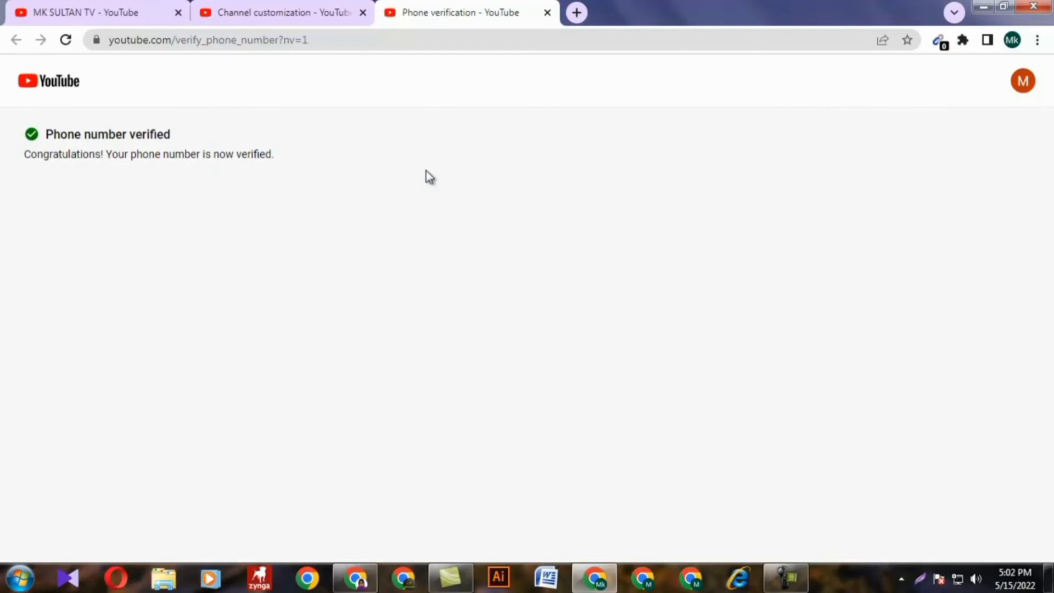
pyautogui.click(284, 12)
pyautogui.click(527, 13)
pyautogui.click(547, 12)
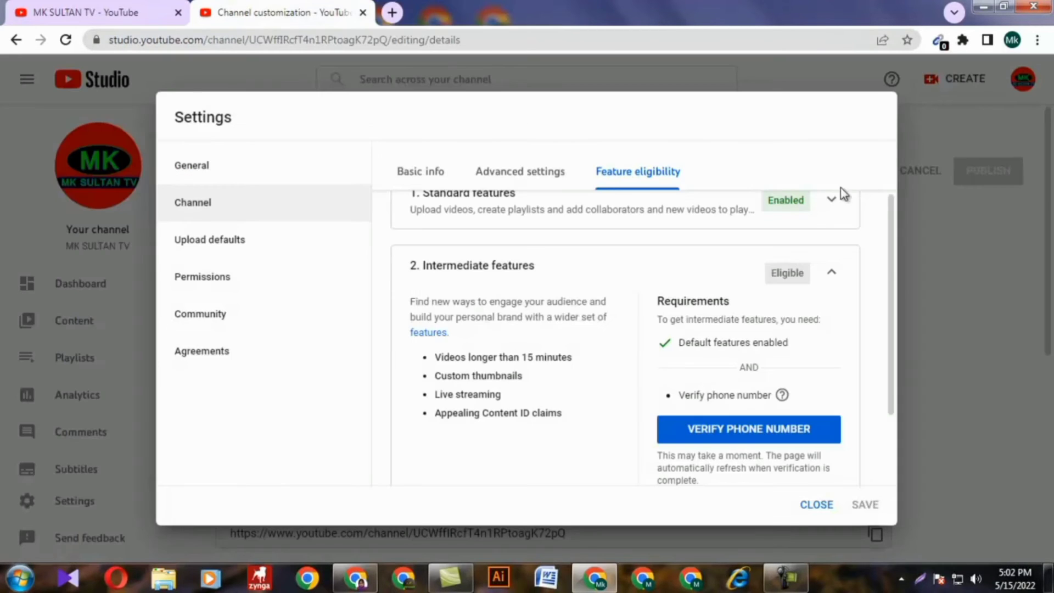
# - Close Settings, reload Studio, and dismiss the dark theme announcement
pyautogui.click(816, 506)
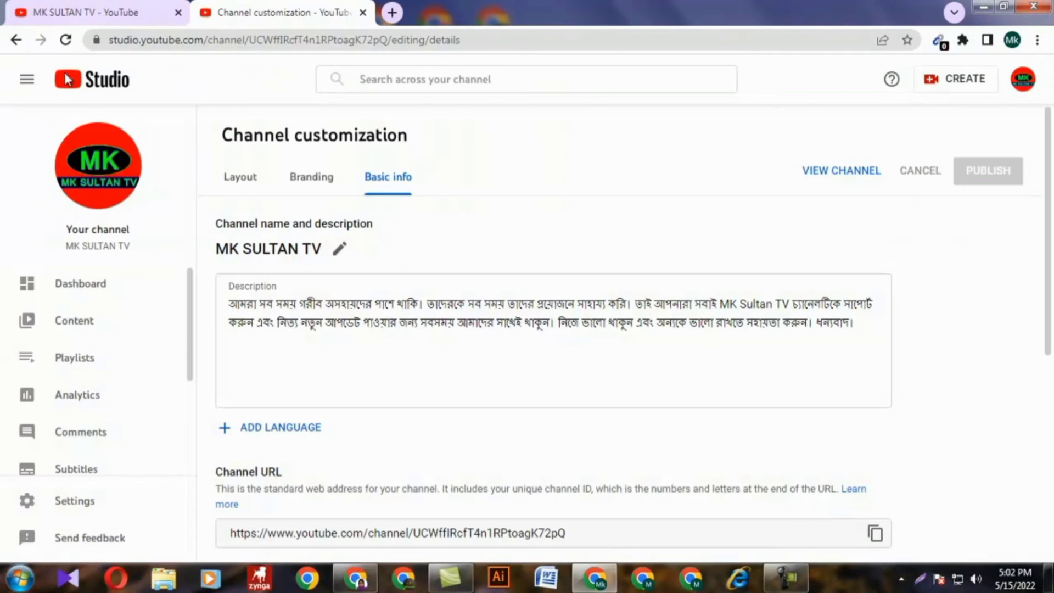
pyautogui.click(65, 47)
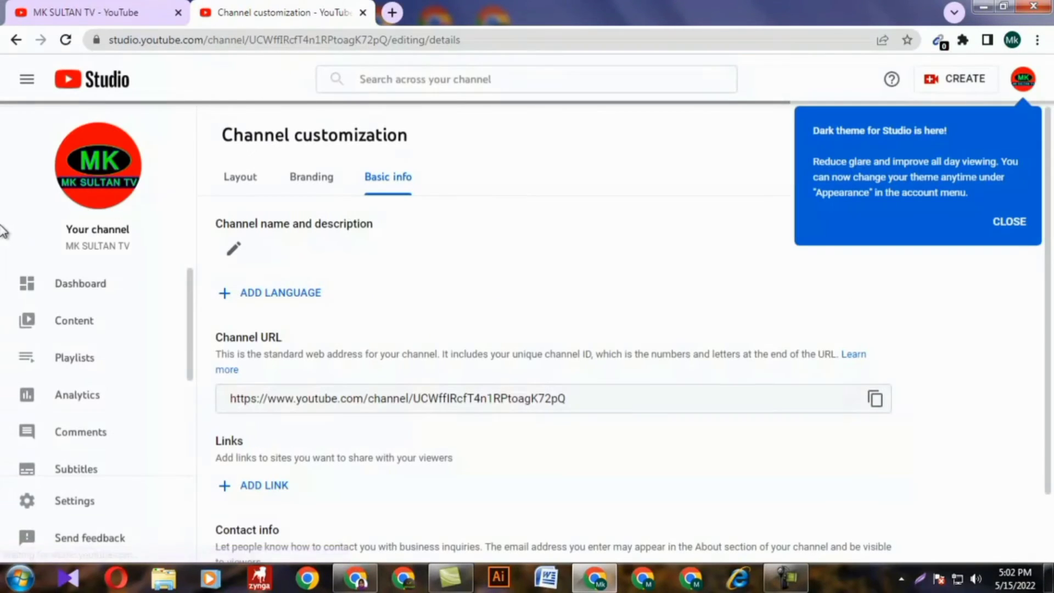
pyautogui.click(1009, 222)
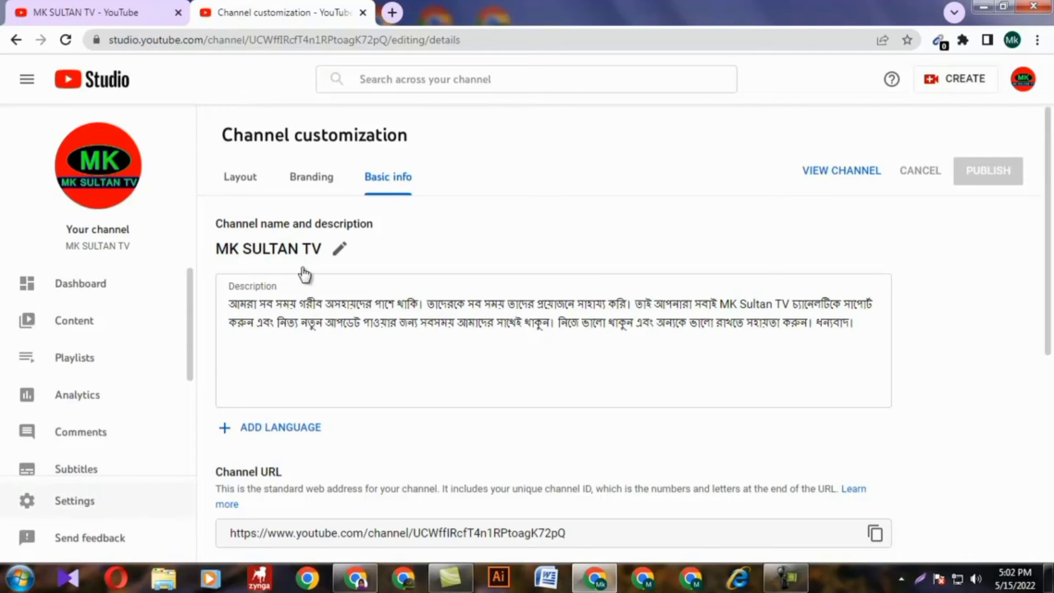
# - Check Feature eligibility shows Intermediate features enabled, then minimize Chrome
pyautogui.click(90, 503)
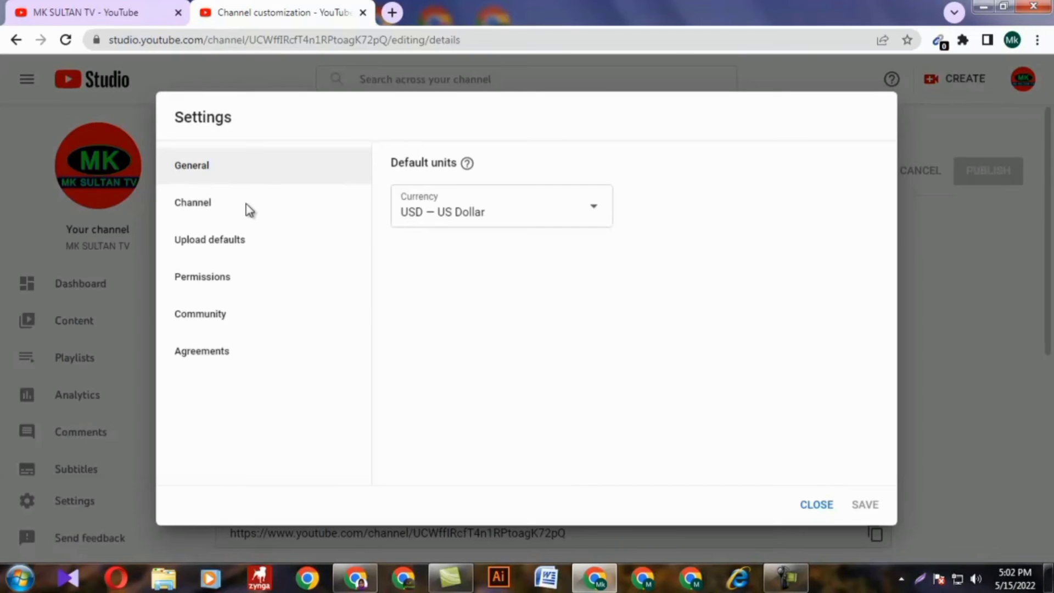
pyautogui.click(255, 213)
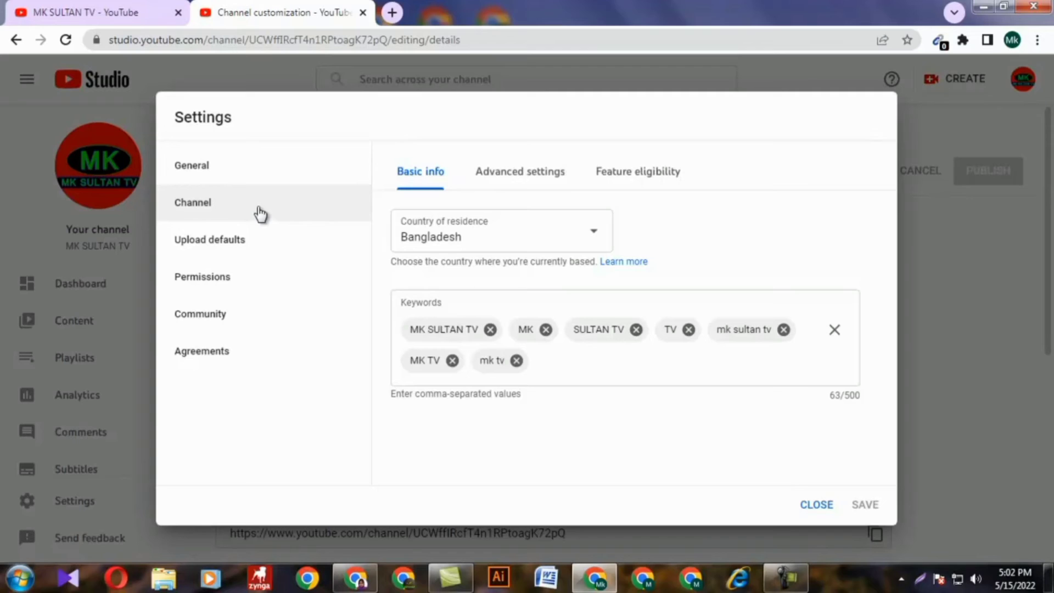
pyautogui.click(653, 178)
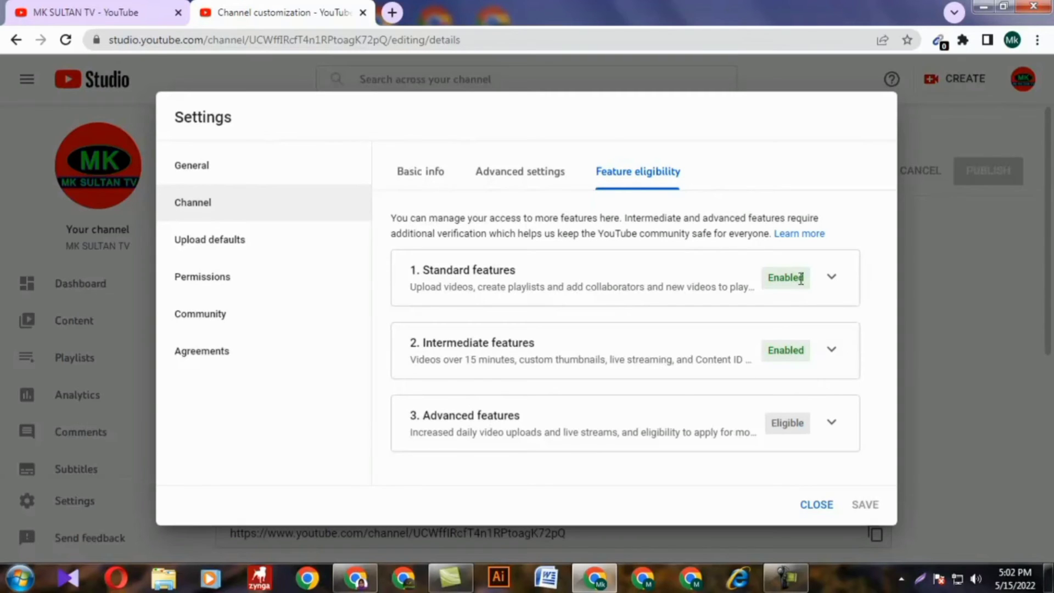
pyautogui.click(832, 351)
pyautogui.scroll(-2, 823, 370)
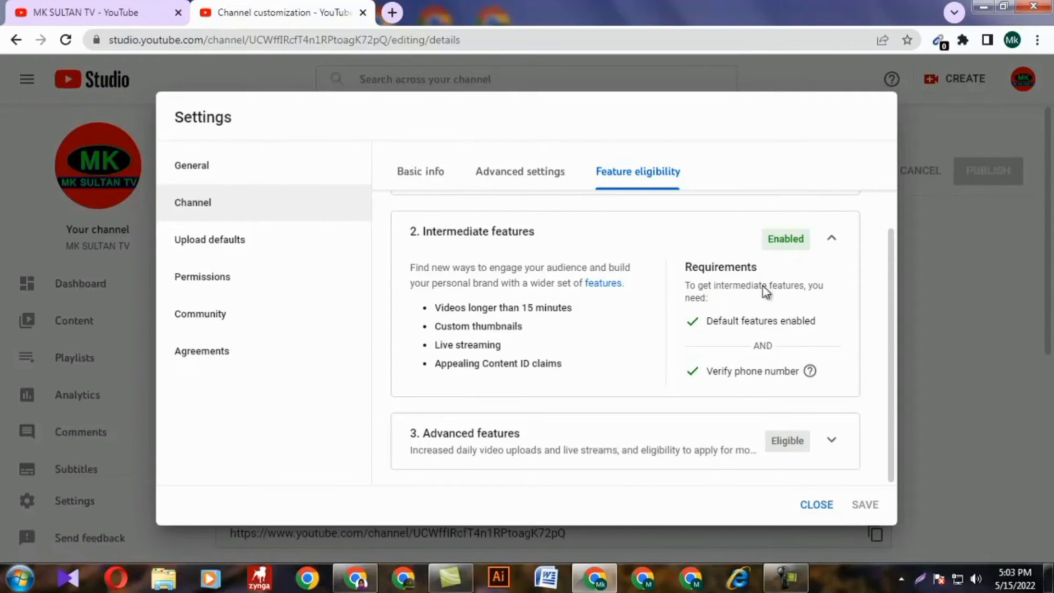
pyautogui.scroll(1, 860, 457)
pyautogui.click(983, 6)
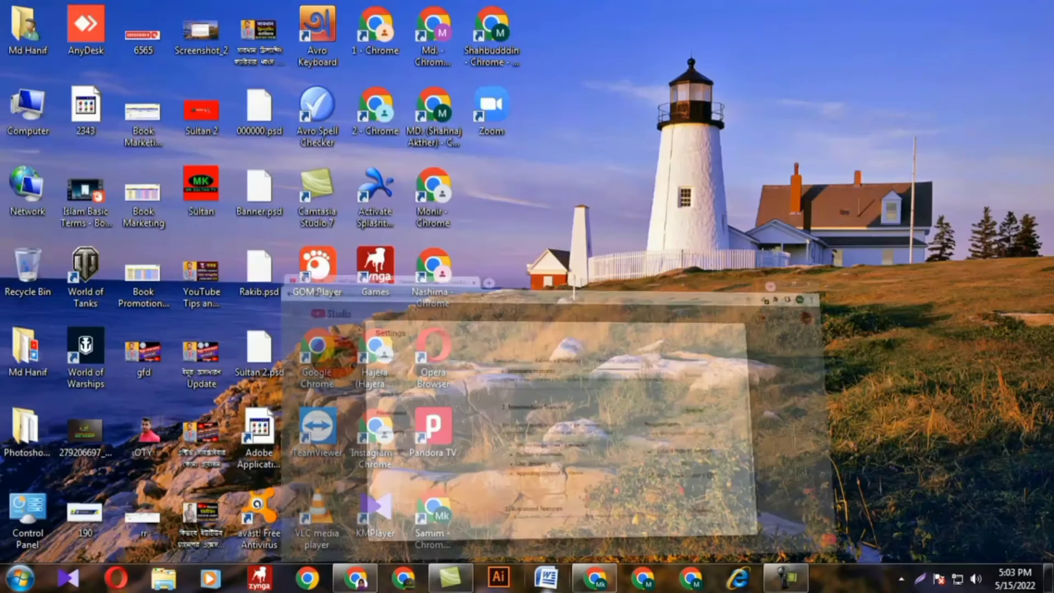
# - Restore the Google Doc and go over the Channel Create and Channel Logo, Banner lines
pyautogui.click(362, 483)
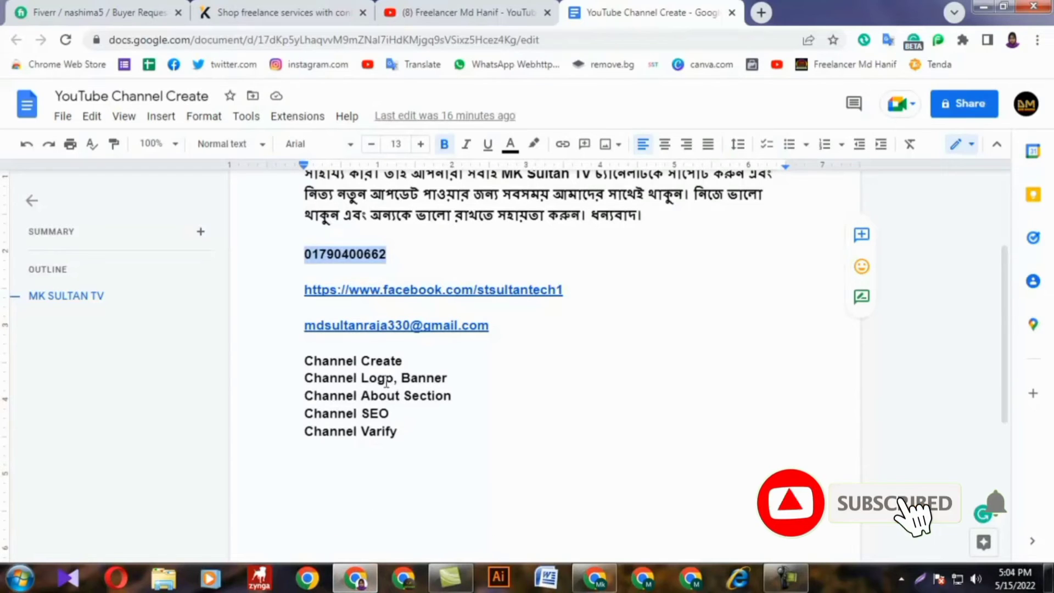
pyautogui.moveTo(402, 360); pyautogui.dragTo(294, 360)
pyautogui.moveTo(451, 379); pyautogui.dragTo(287, 382)
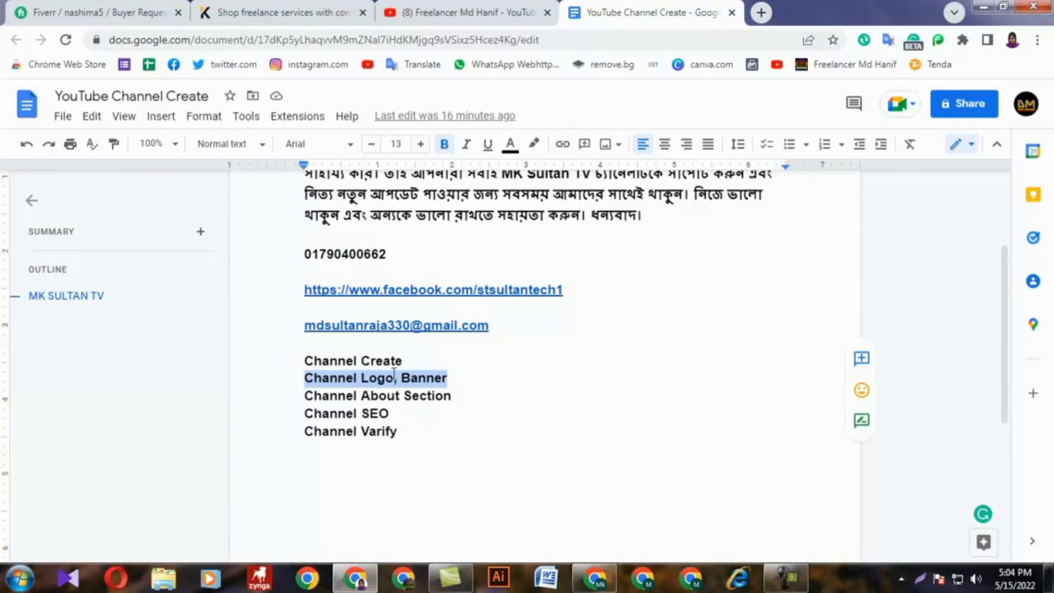
pyautogui.click(434, 12)
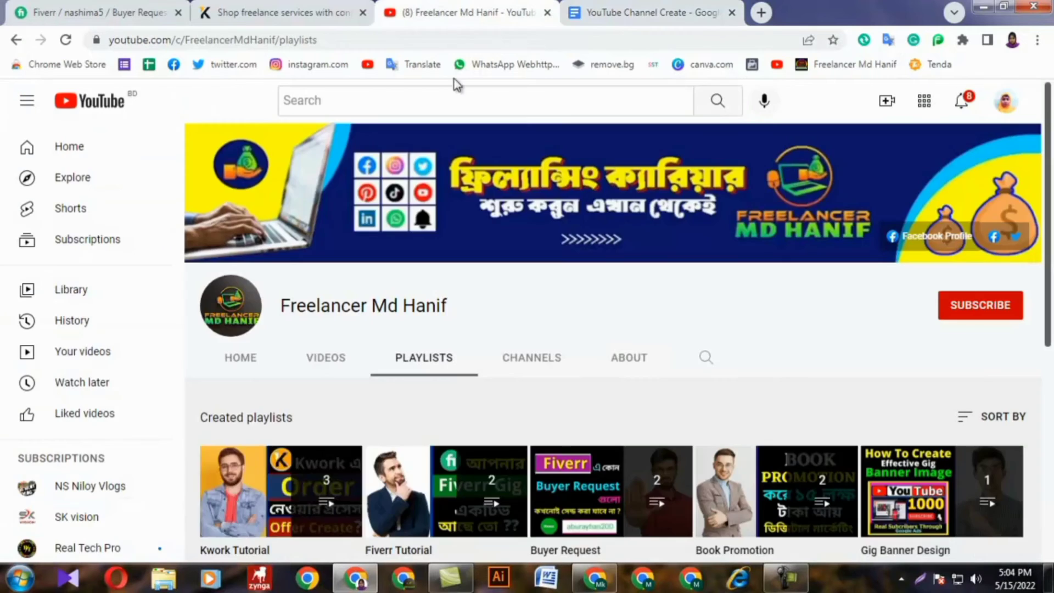
pyautogui.scroll(-1, 421, 478)
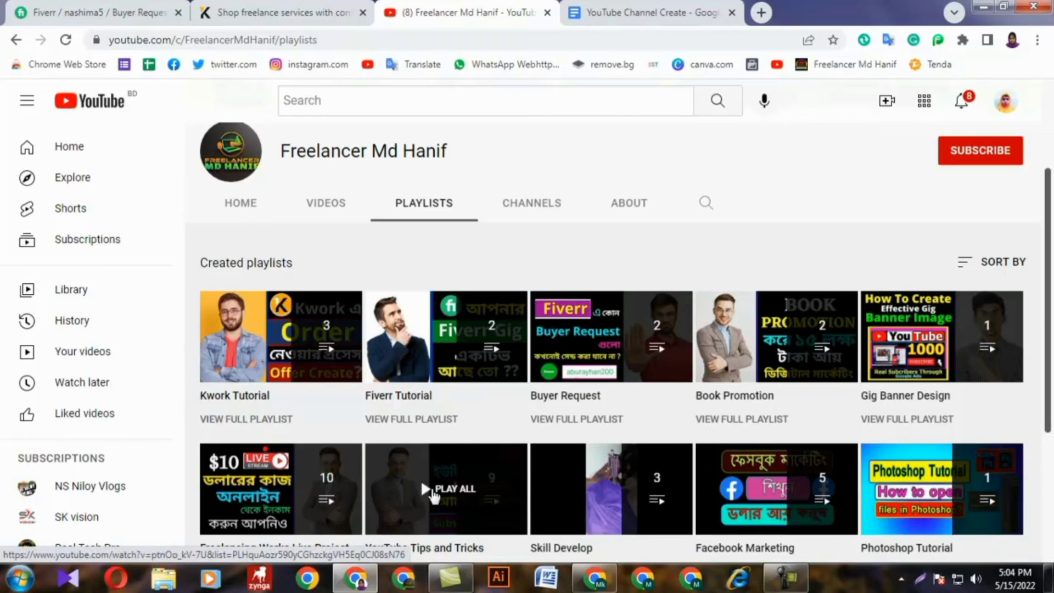
pyautogui.click(625, 10)
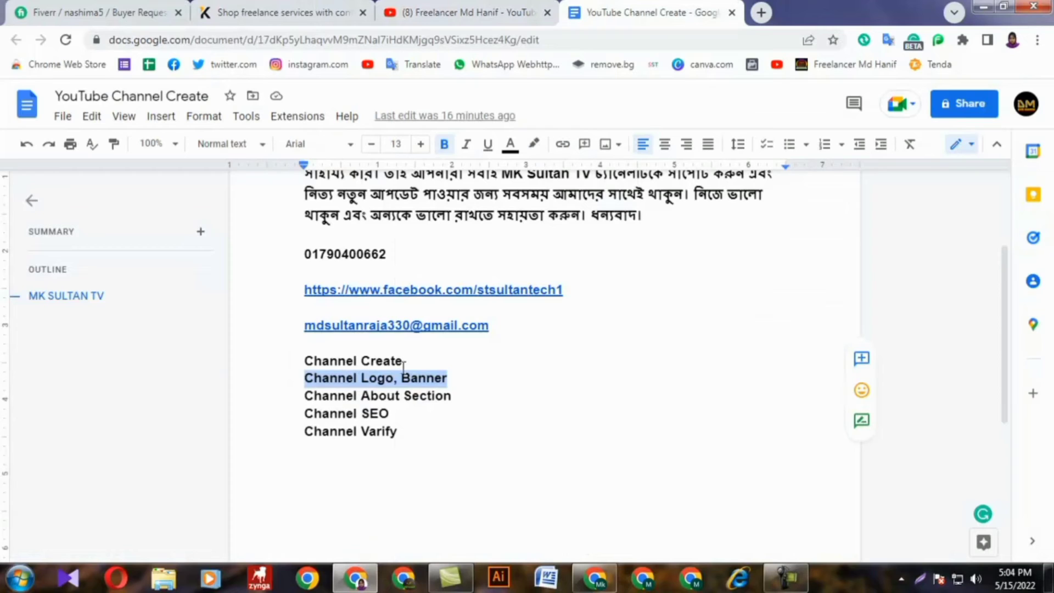
# - Go over the Channel About Section, Channel SEO and Channel Varify lines, then all five together
pyautogui.moveTo(473, 394); pyautogui.dragTo(279, 401)
pyautogui.click(394, 417)
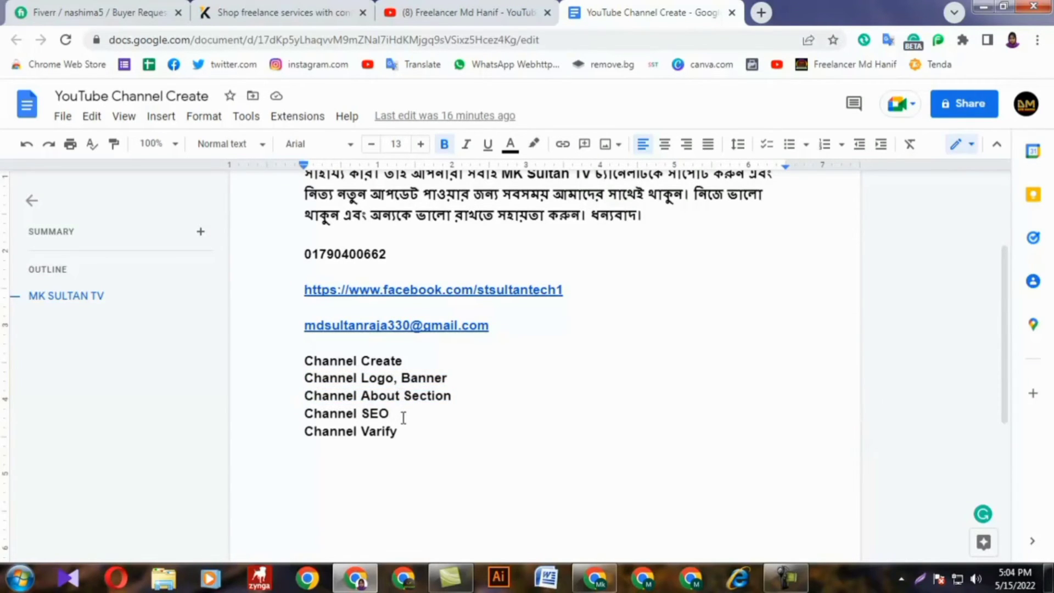
pyautogui.moveTo(404, 417); pyautogui.dragTo(266, 417)
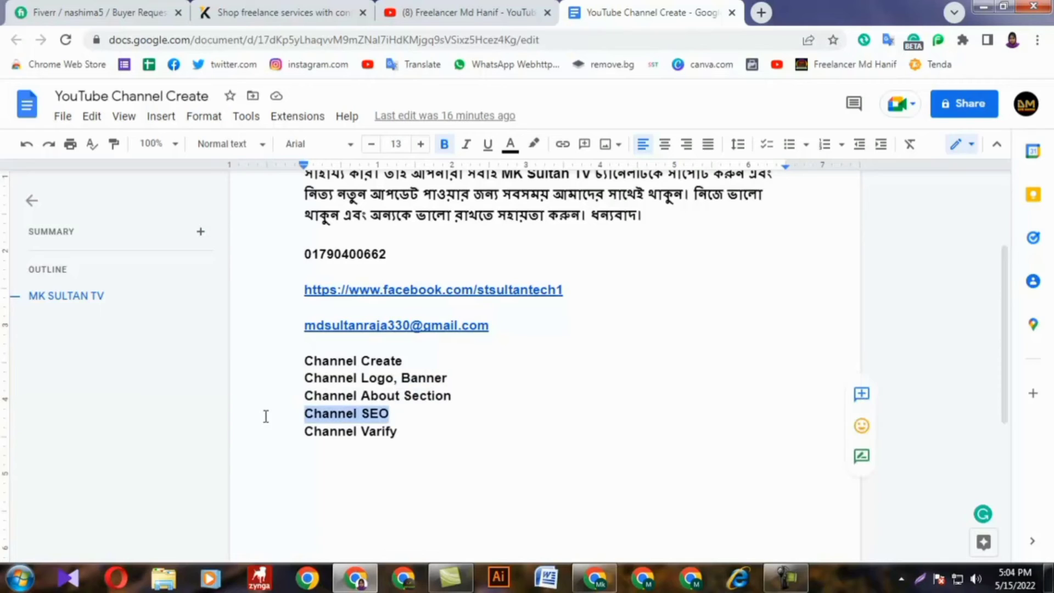
pyautogui.click(431, 417)
pyautogui.moveTo(409, 433); pyautogui.dragTo(239, 433)
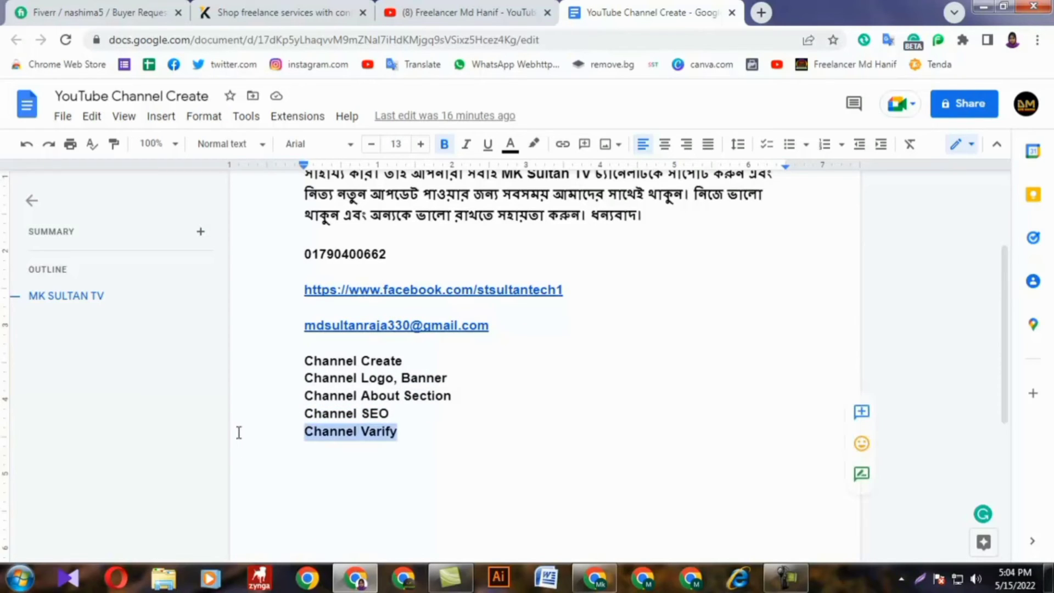
pyautogui.click(415, 432)
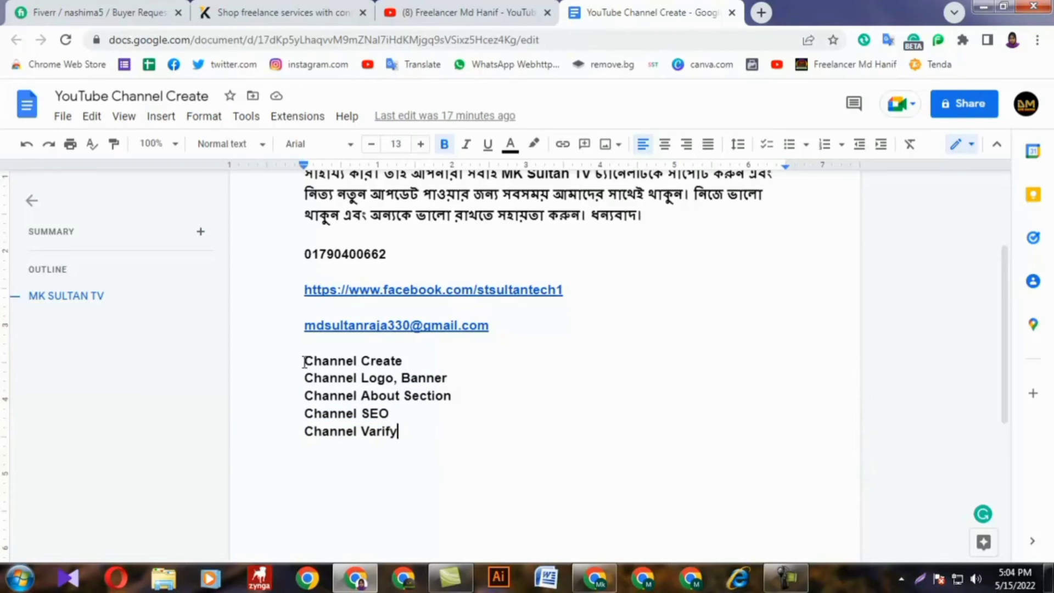
pyautogui.moveTo(304, 361); pyautogui.dragTo(426, 430)
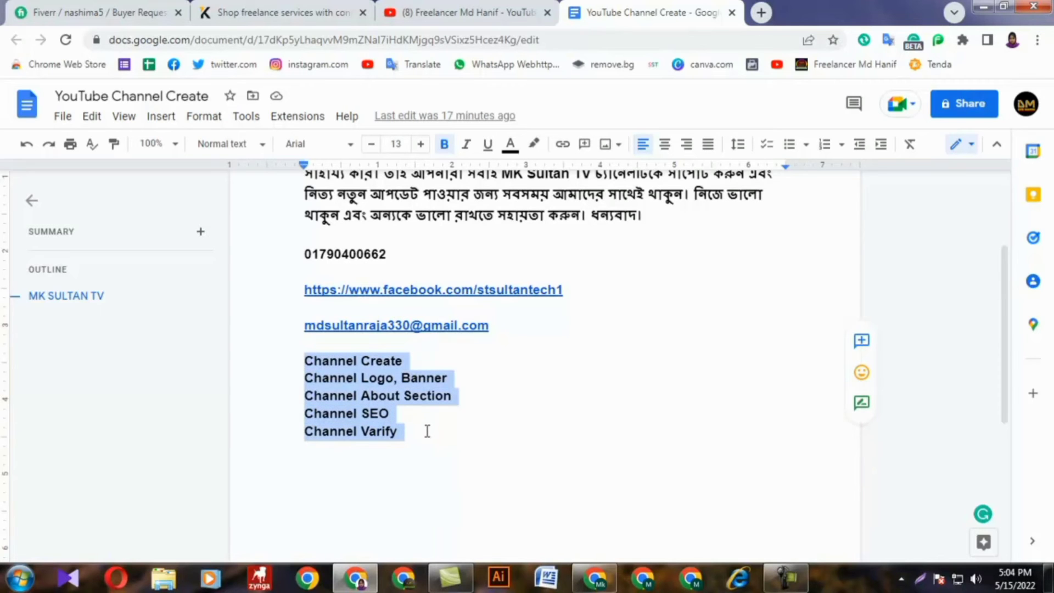
pyautogui.click(473, 12)
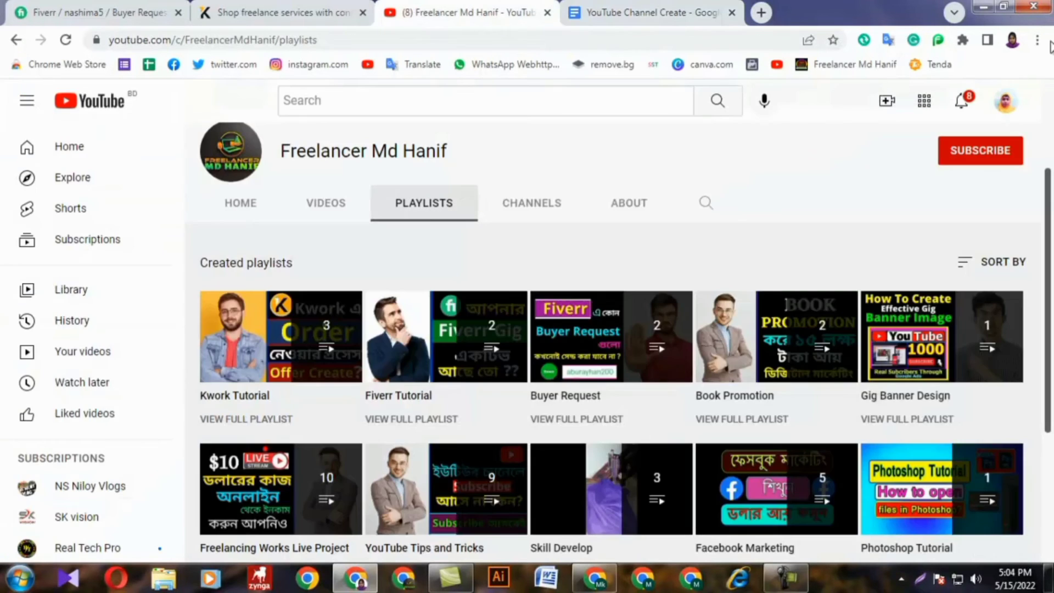
# - Close Studio settings and open the MK SULTAN TV channel page from the account menu
pyautogui.click(978, 8)
pyautogui.click(595, 577)
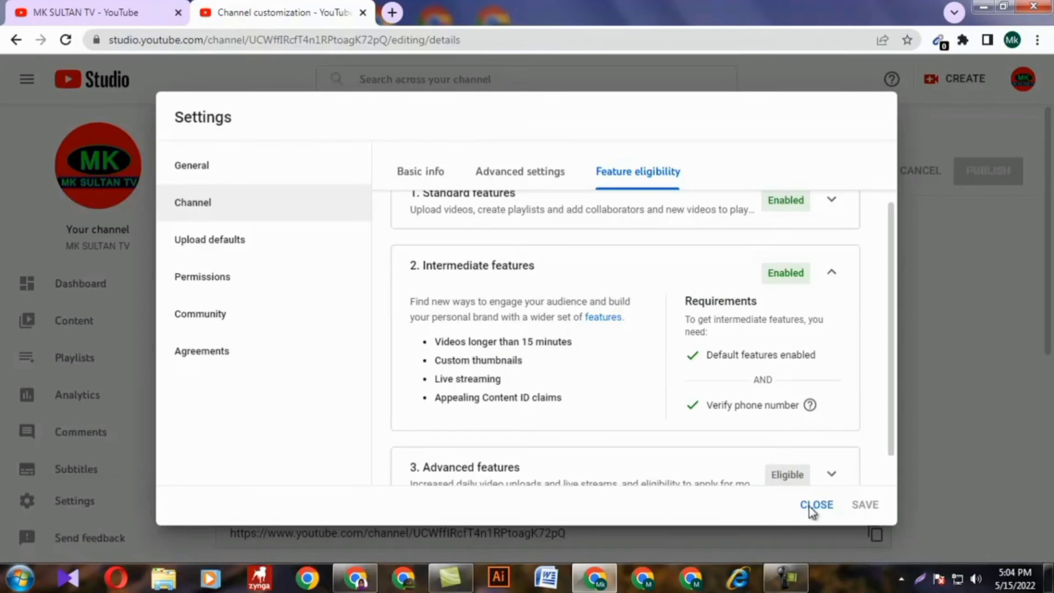
pyautogui.click(817, 504)
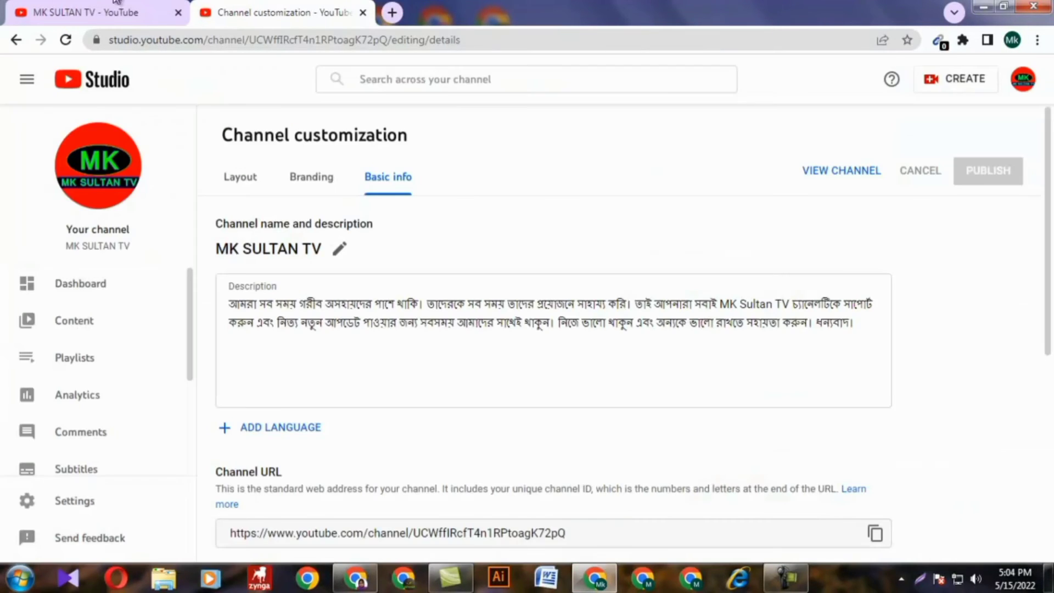
pyautogui.click(88, 12)
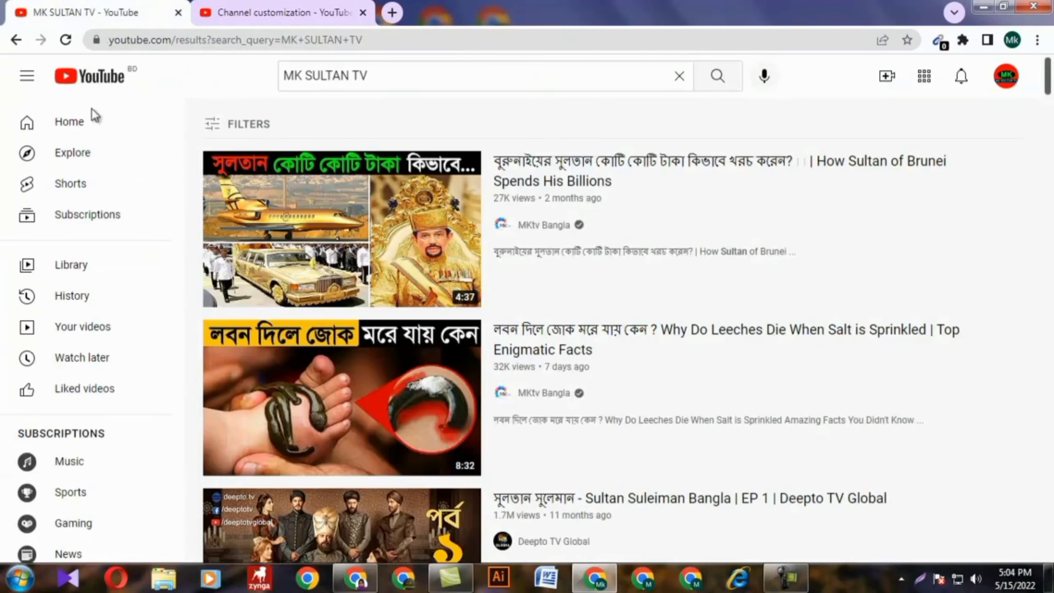
pyautogui.click(103, 81)
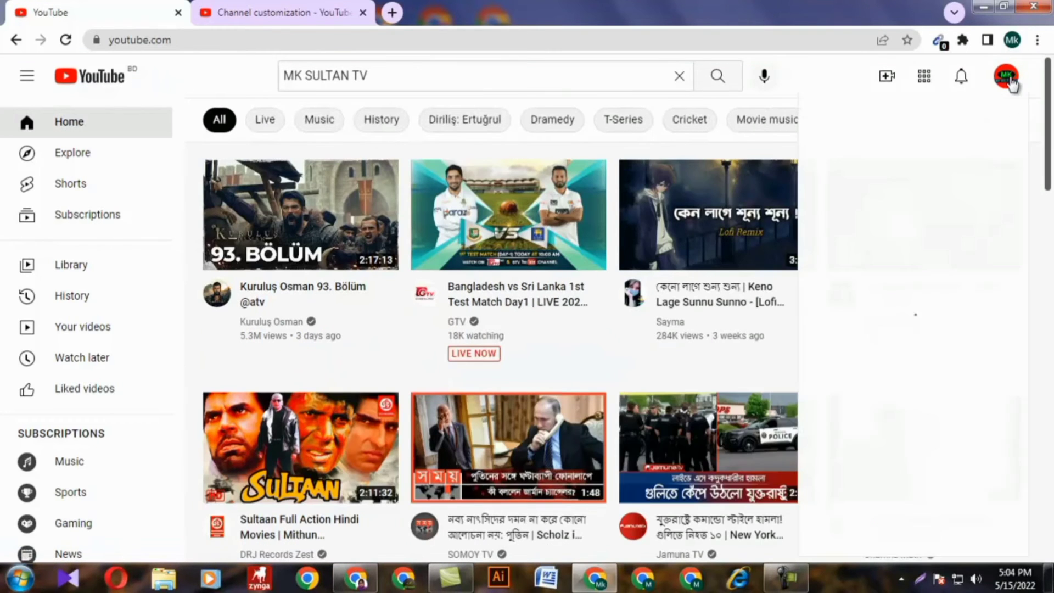
pyautogui.click(1009, 80)
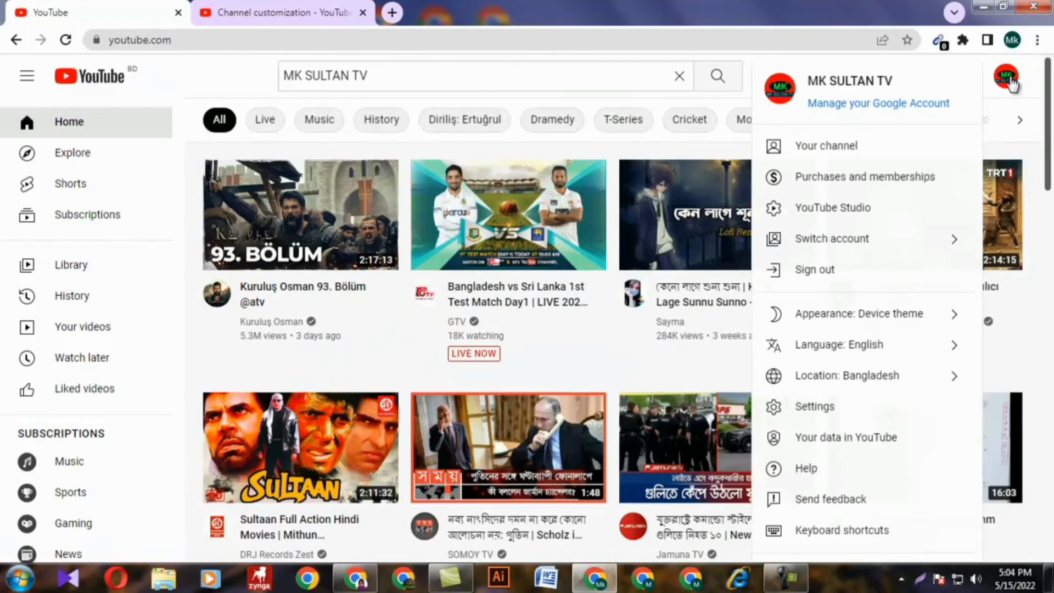
pyautogui.click(826, 146)
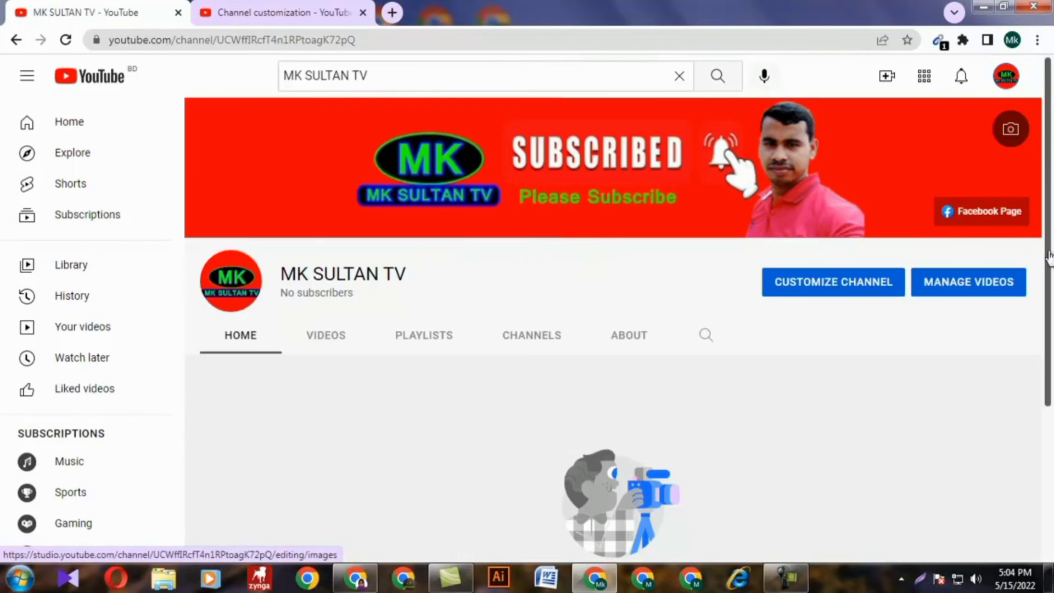
# - Open the channel's About tab, read the description, and reveal the business e-mail
pyautogui.scroll(-4, 717, 266)
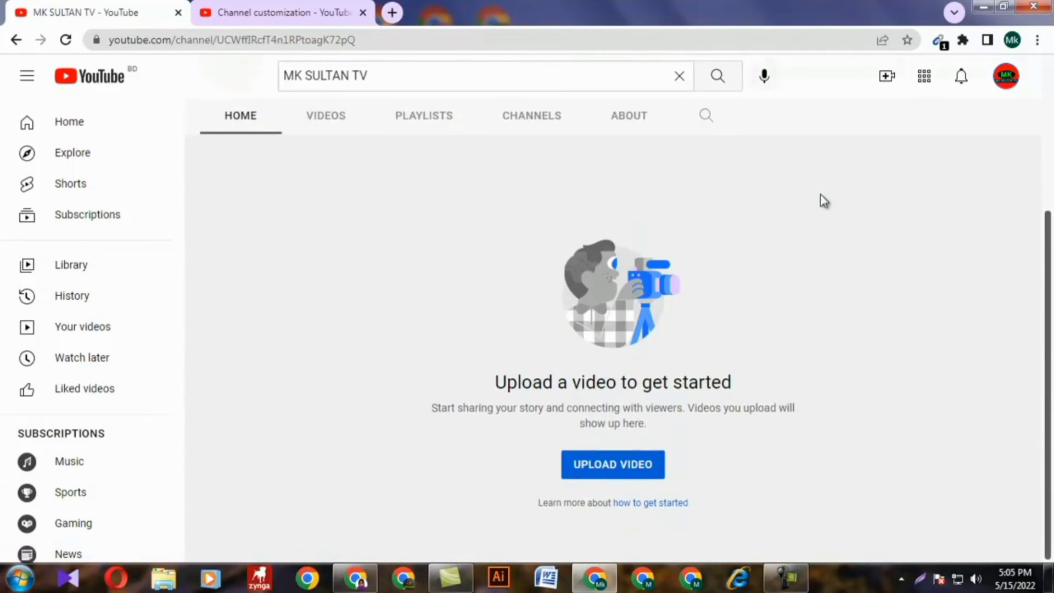
pyautogui.scroll(4, 333, 289)
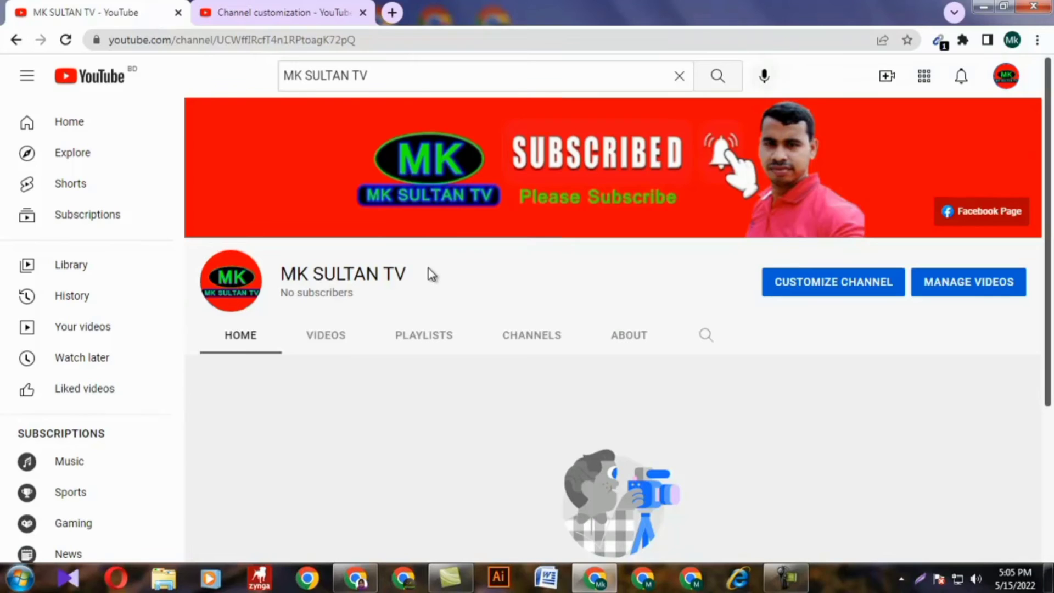
pyautogui.moveTo(431, 275); pyautogui.dragTo(284, 275)
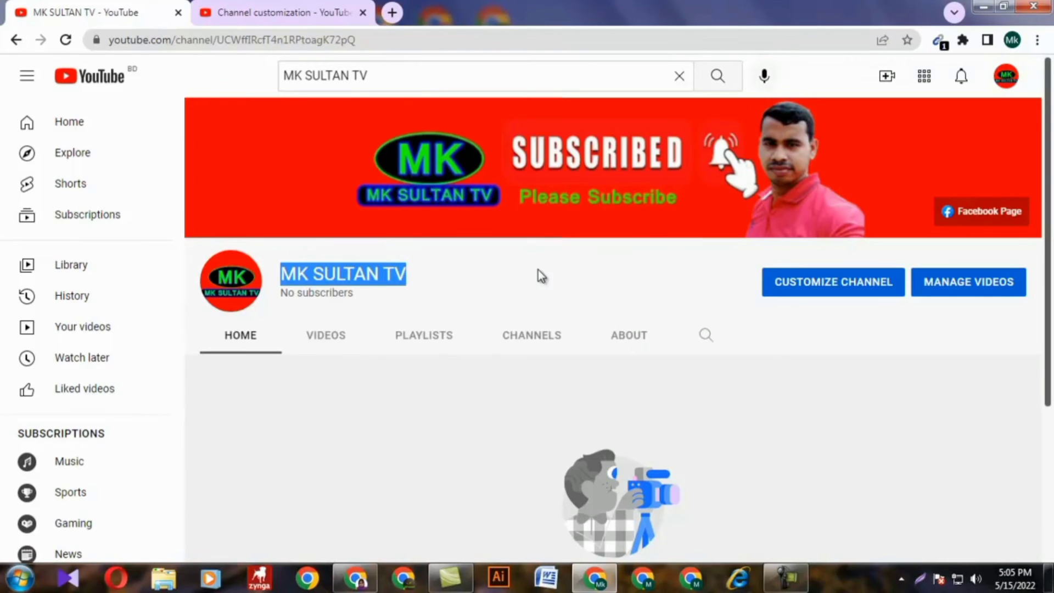
pyautogui.click(437, 278)
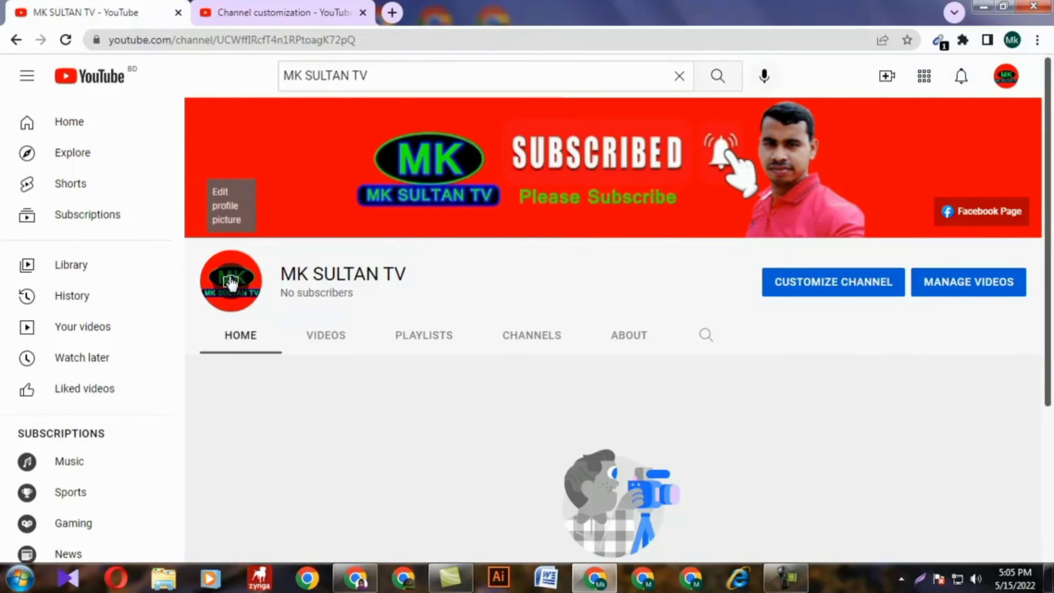
pyautogui.click(626, 336)
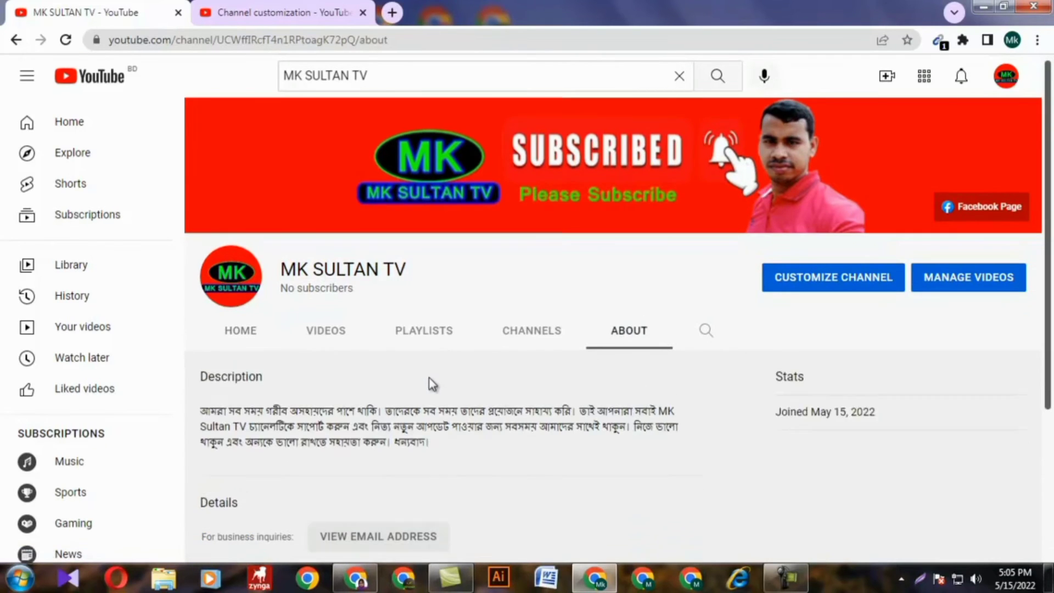
pyautogui.tripleClick(407, 468)
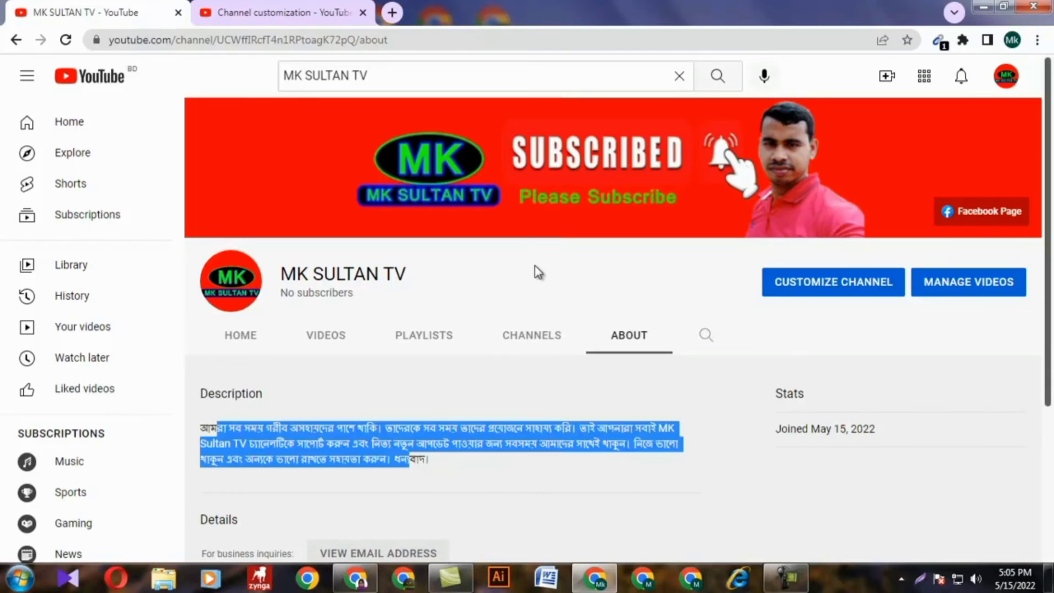
pyautogui.scroll(-3, 534, 266)
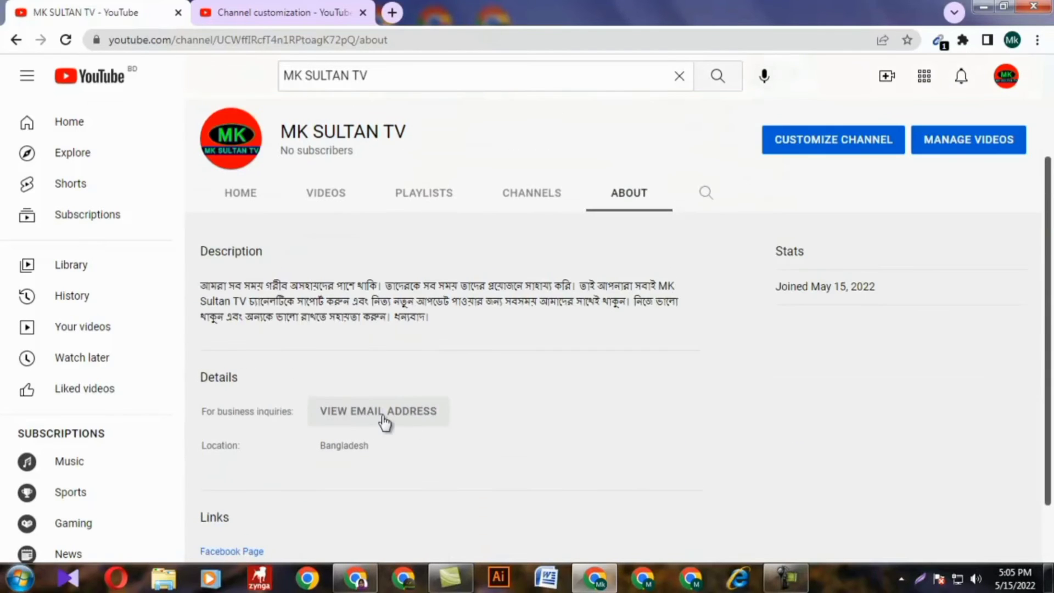
pyautogui.click(381, 413)
pyautogui.scroll(-2, 386, 451)
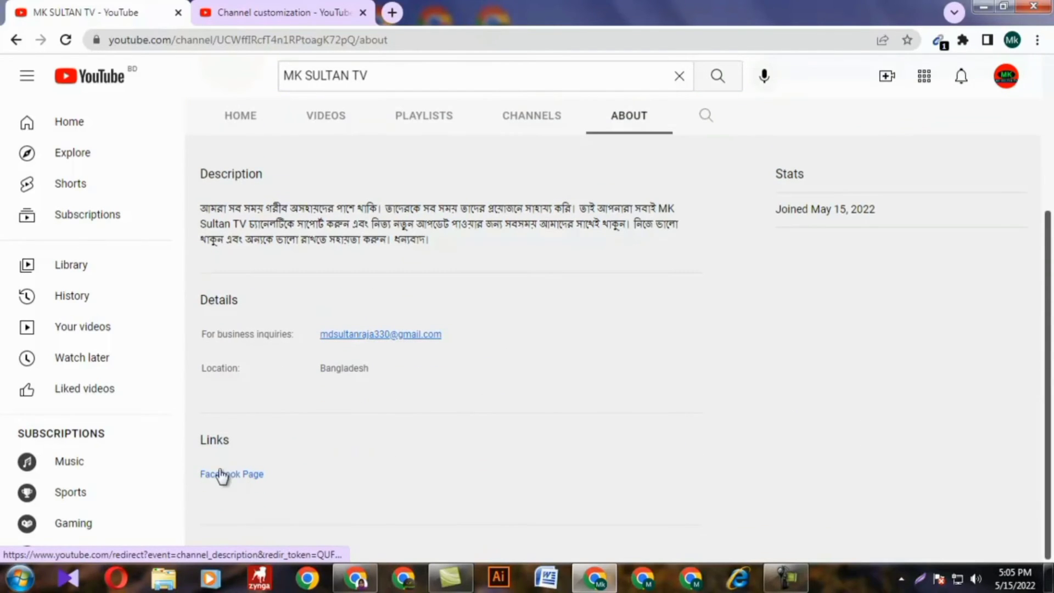
pyautogui.scroll(4, 598, 425)
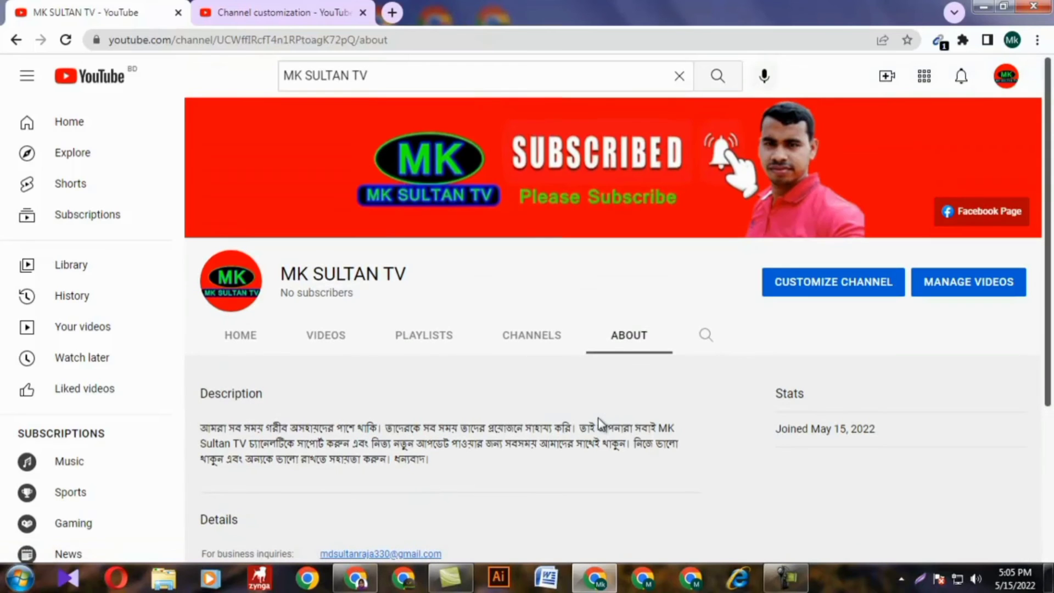
# - In Studio Settings > Channel, confirm the saved keywords and Feature eligibility status
pyautogui.click(325, 9)
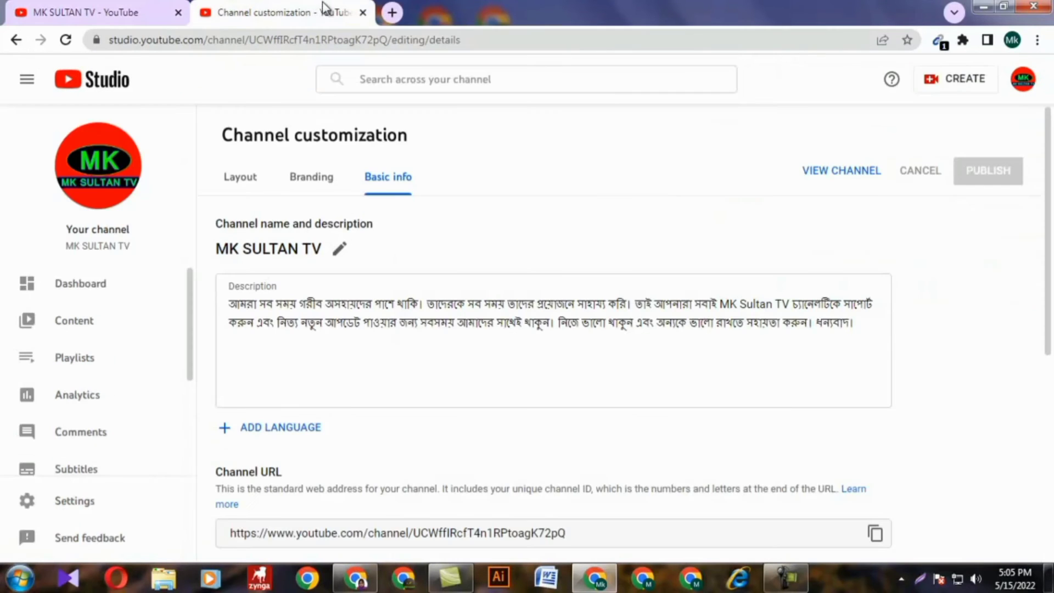
pyautogui.click(87, 508)
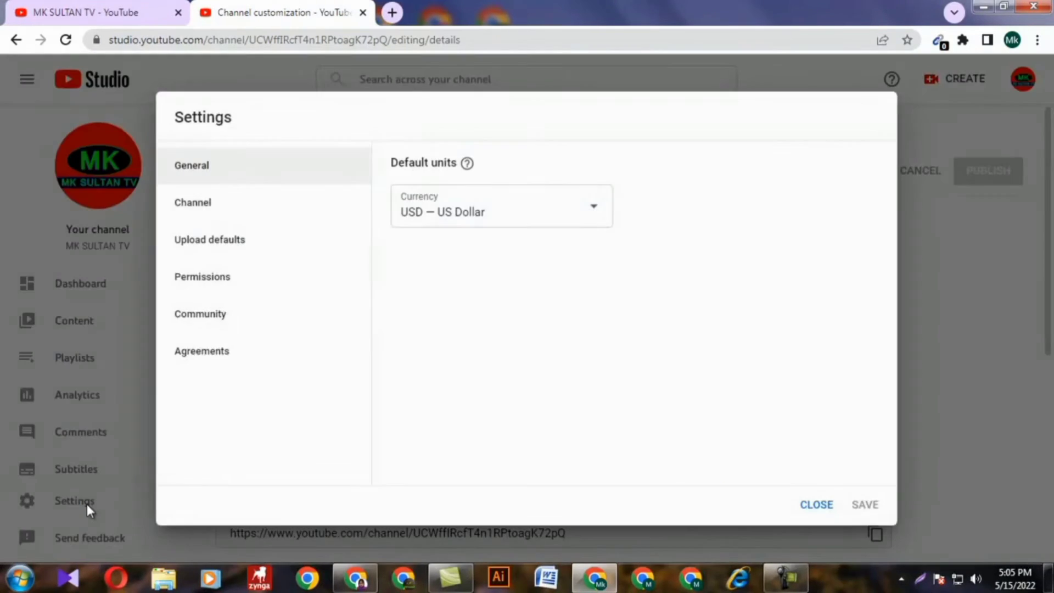
pyautogui.click(220, 207)
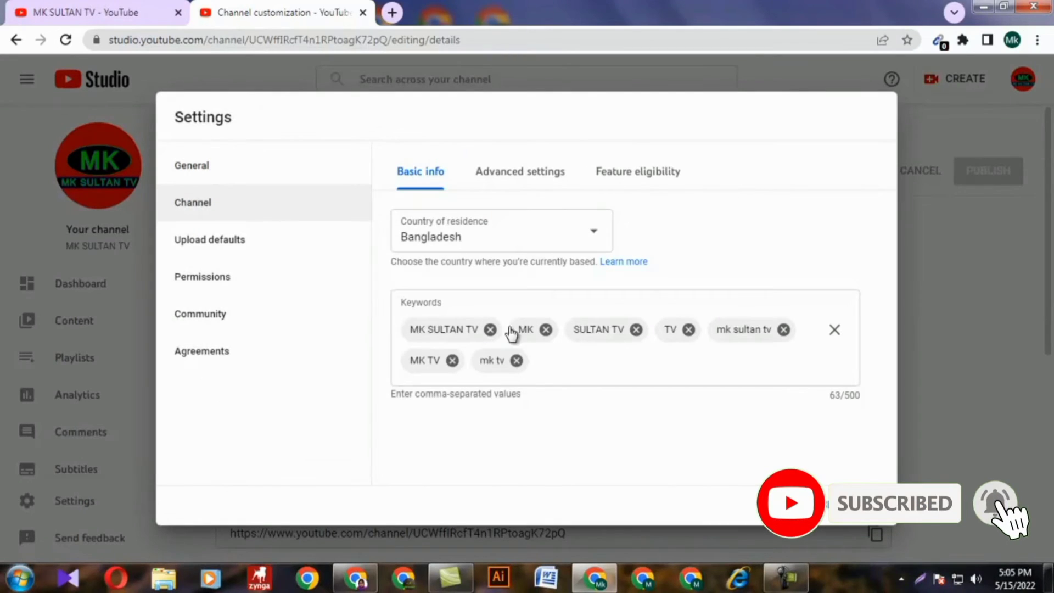
pyautogui.click(630, 175)
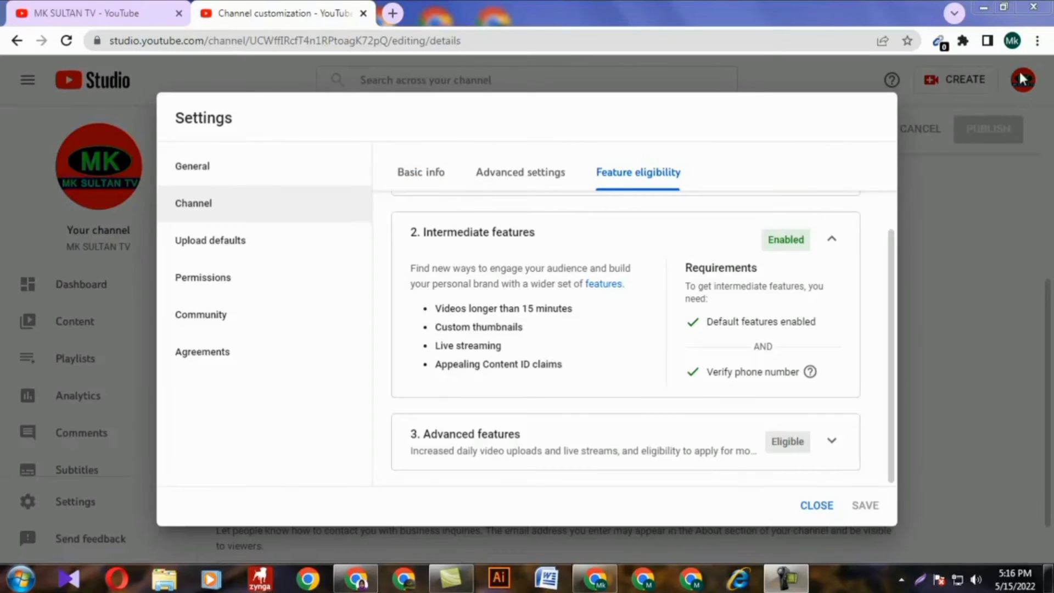
# - Close Settings, glance at the public About page, then reopen Settings from Studio's sidebar
pyautogui.click(983, 7)
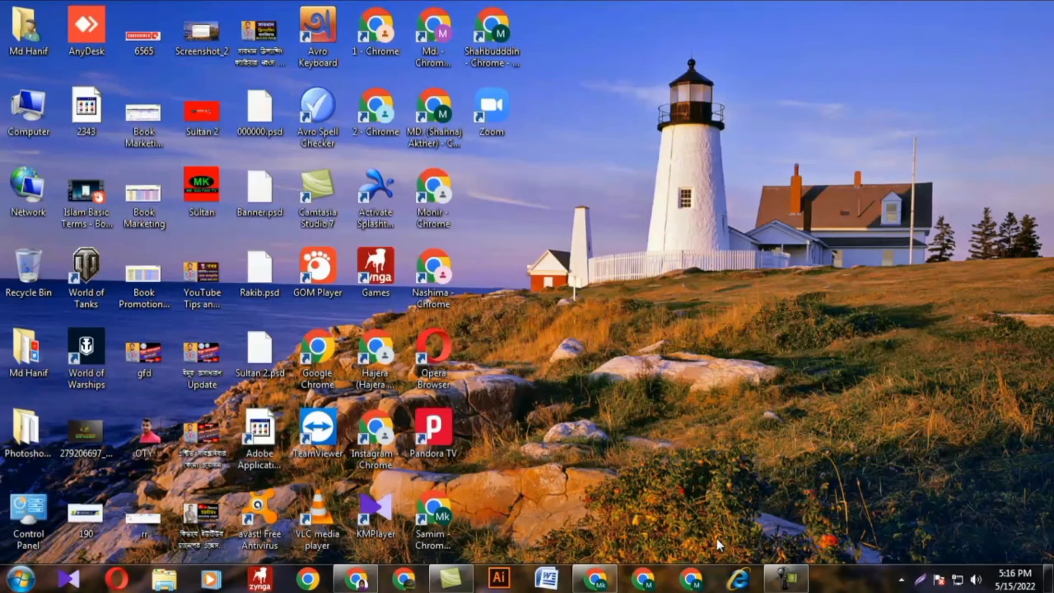
pyautogui.click(599, 585)
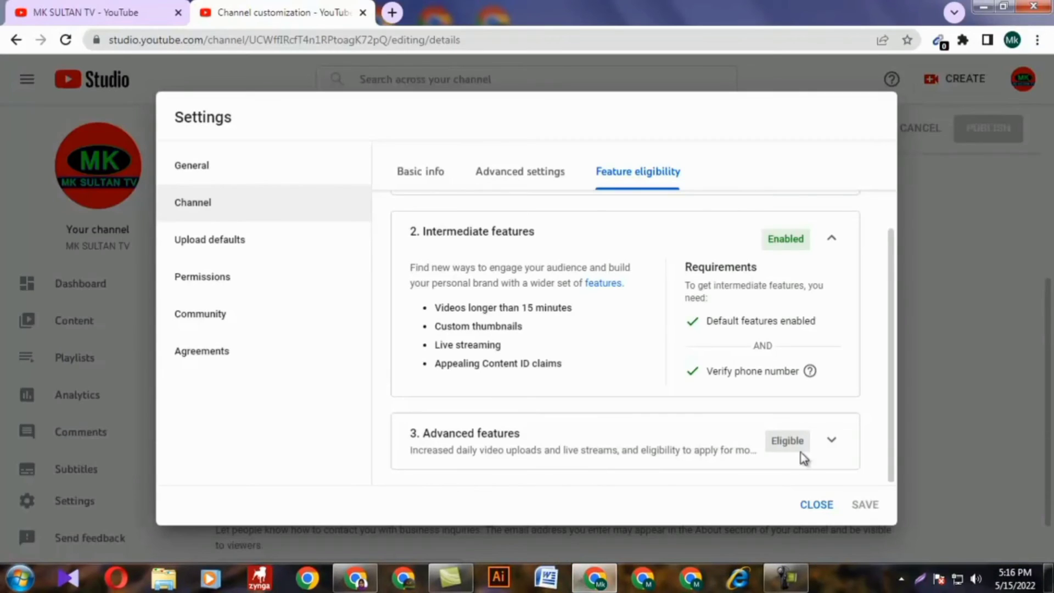
pyautogui.click(818, 504)
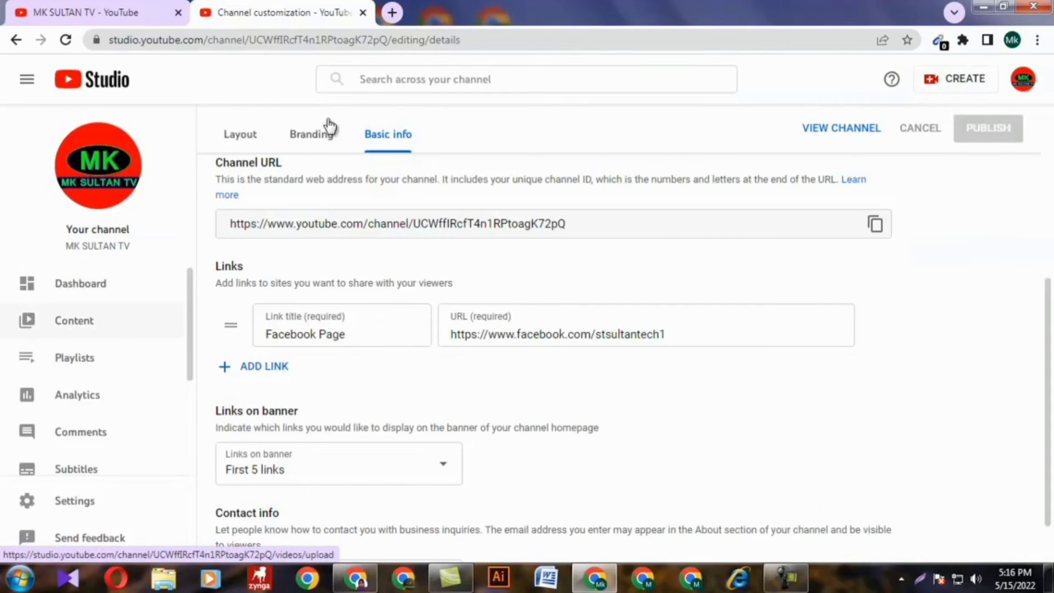
pyautogui.click(27, 8)
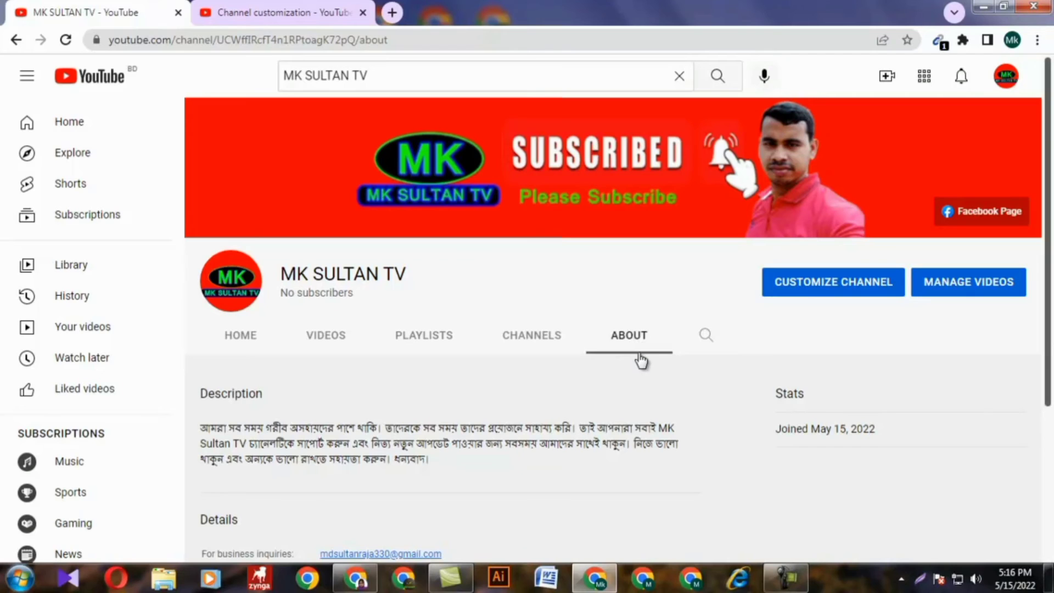
pyautogui.click(255, 7)
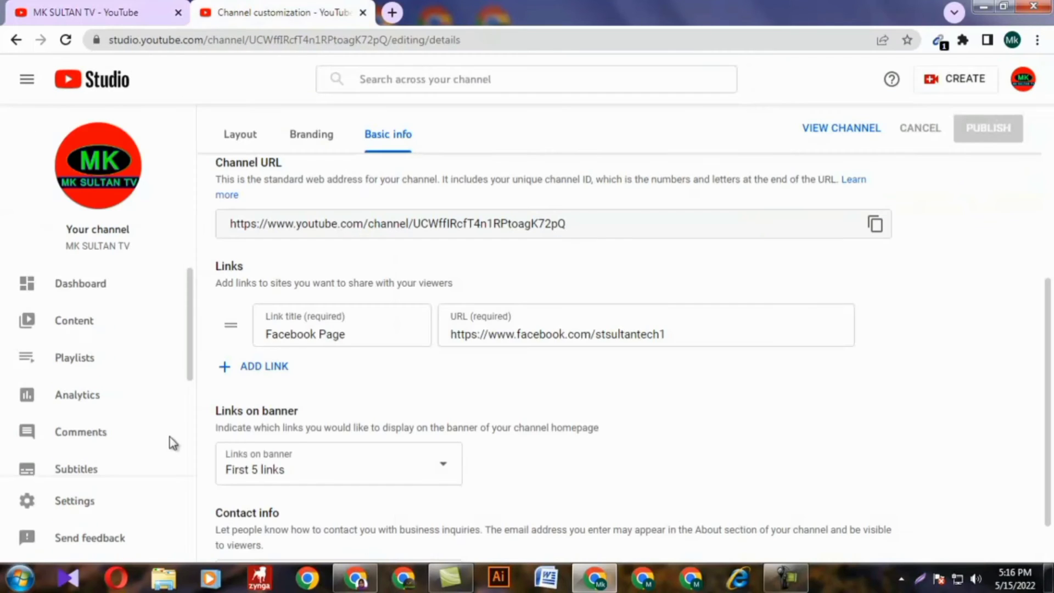
pyautogui.scroll(-3, 92, 404)
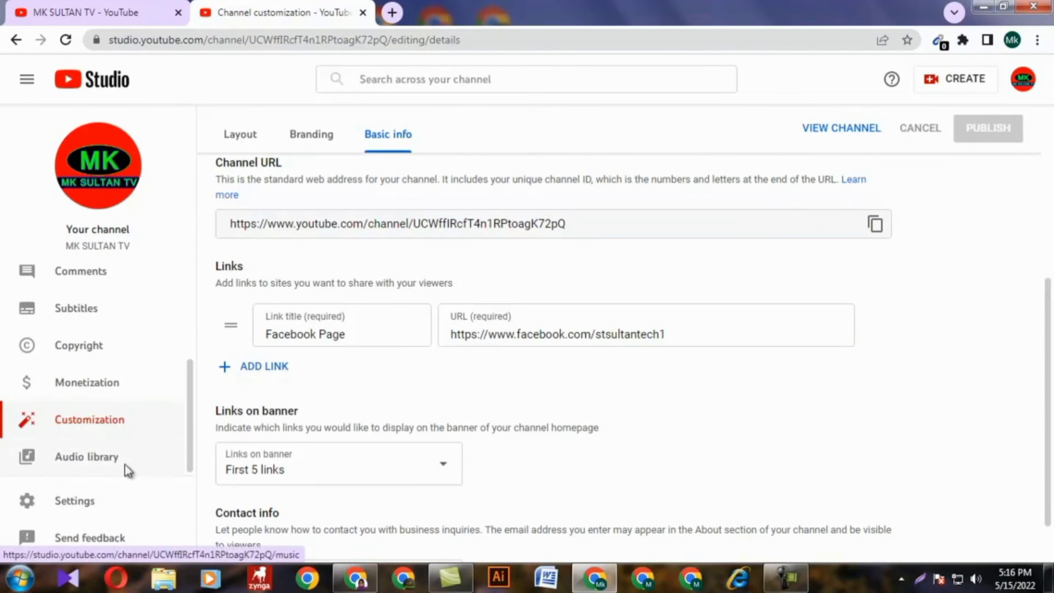
pyautogui.click(75, 505)
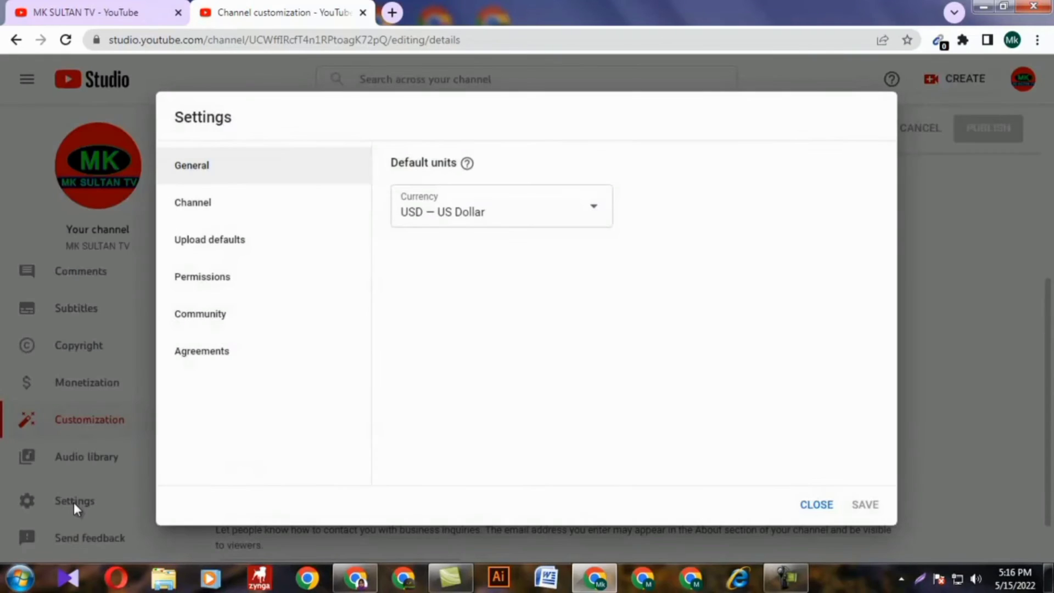
# - Reopen Settings and expand the Category list under Upload defaults > Advanced settings
pyautogui.click(814, 506)
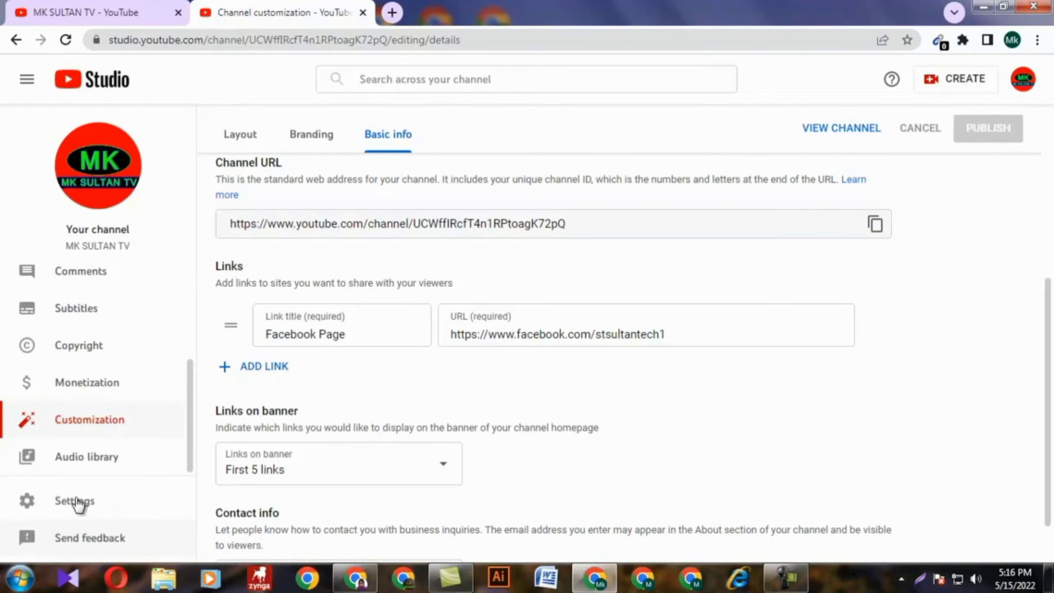
pyautogui.click(76, 501)
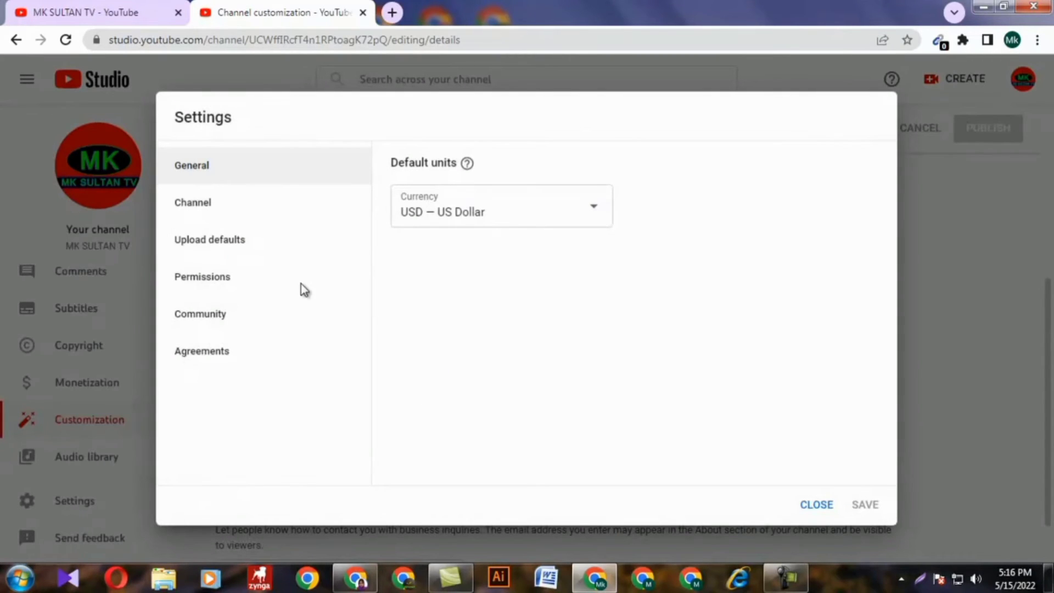
pyautogui.click(248, 252)
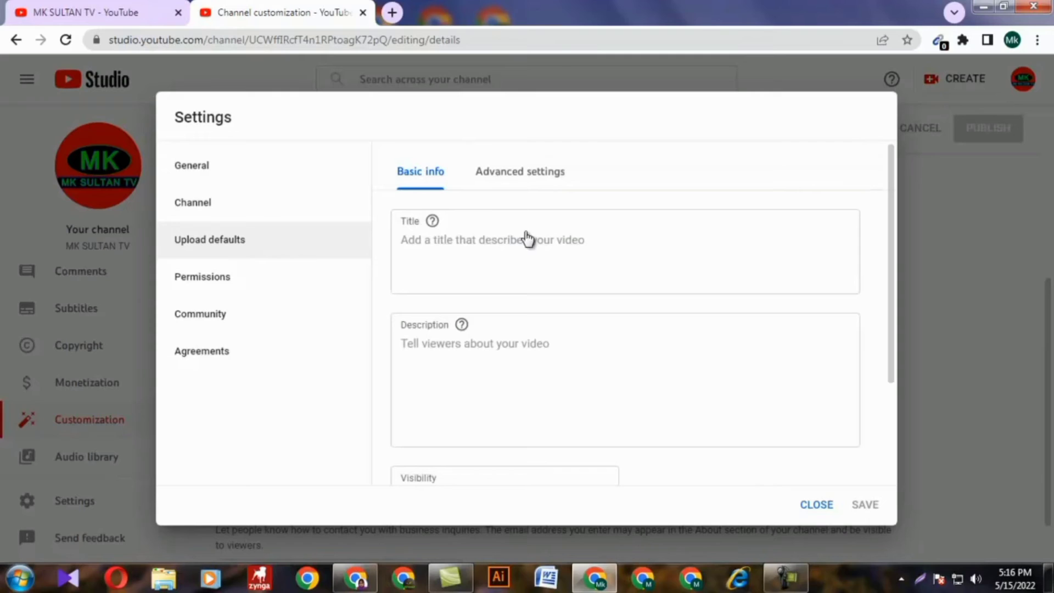
pyautogui.click(516, 181)
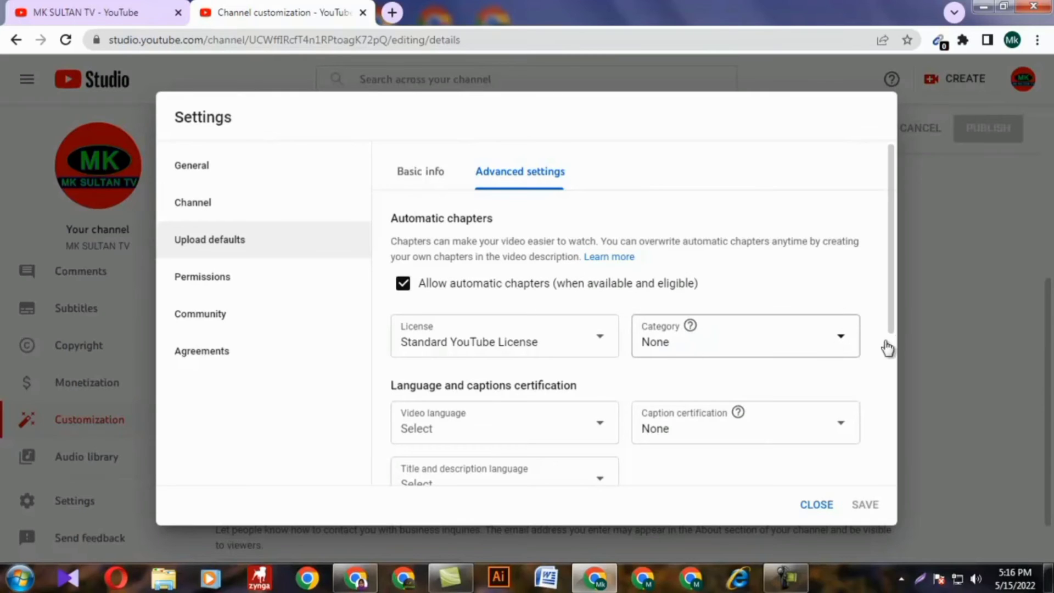
pyautogui.click(761, 341)
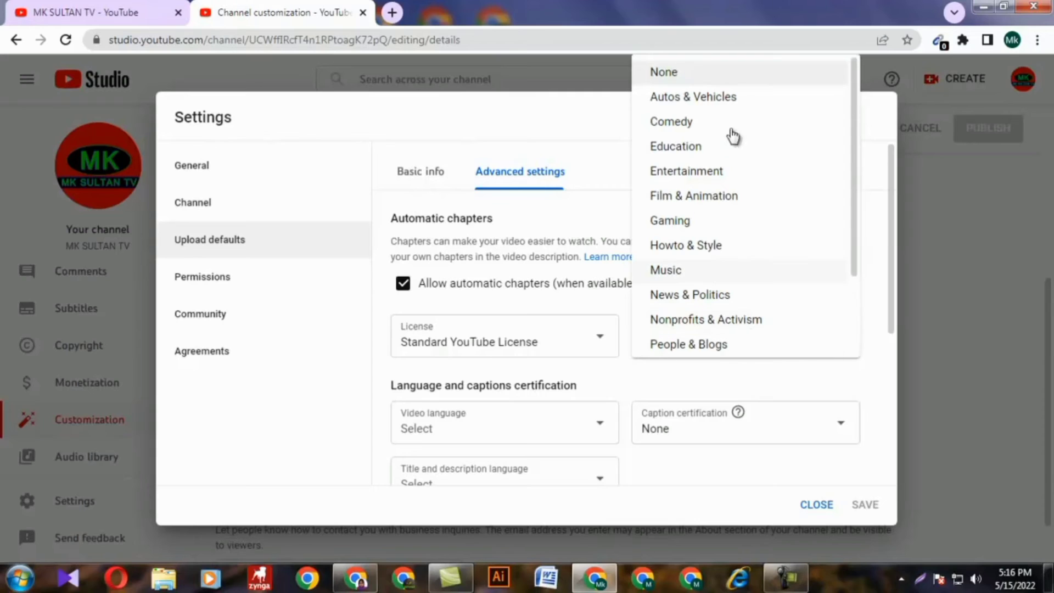
pyautogui.scroll(-2, 723, 181)
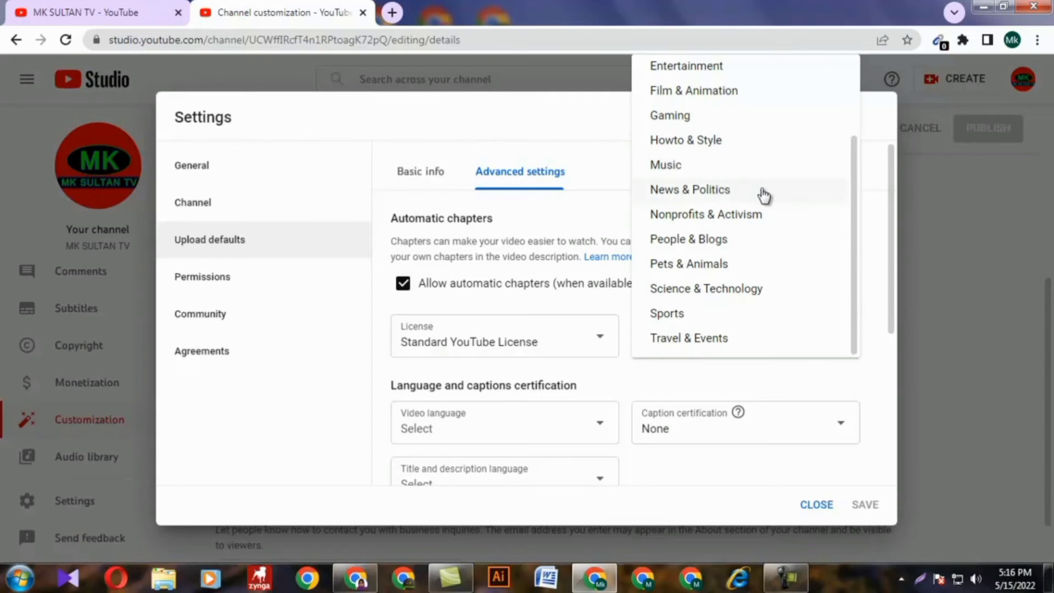
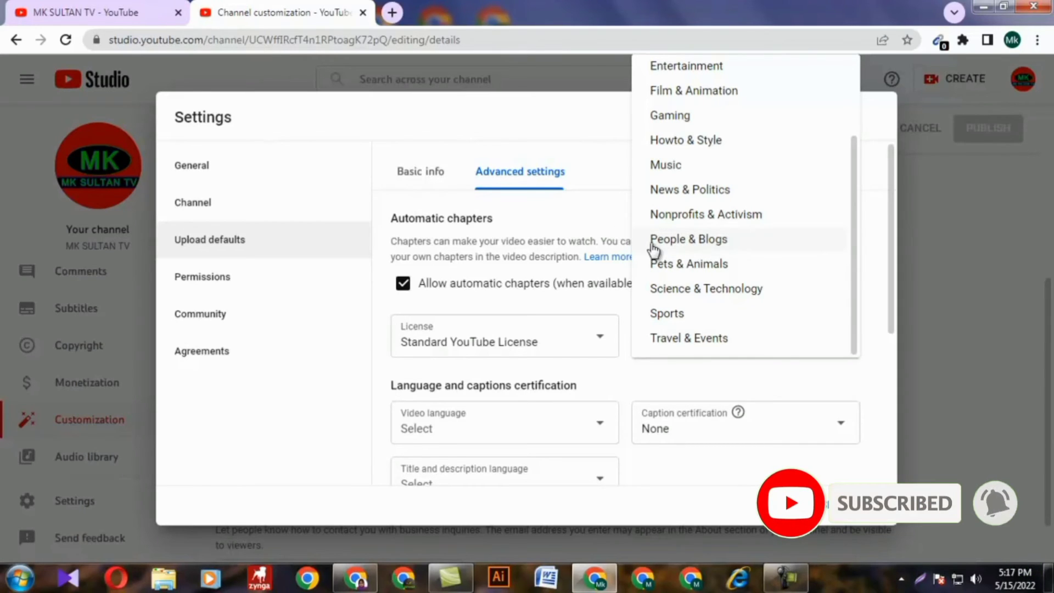
# - Set the upload-default category to People & Blogs, keep Standard YouTube License, and save
pyautogui.click(713, 240)
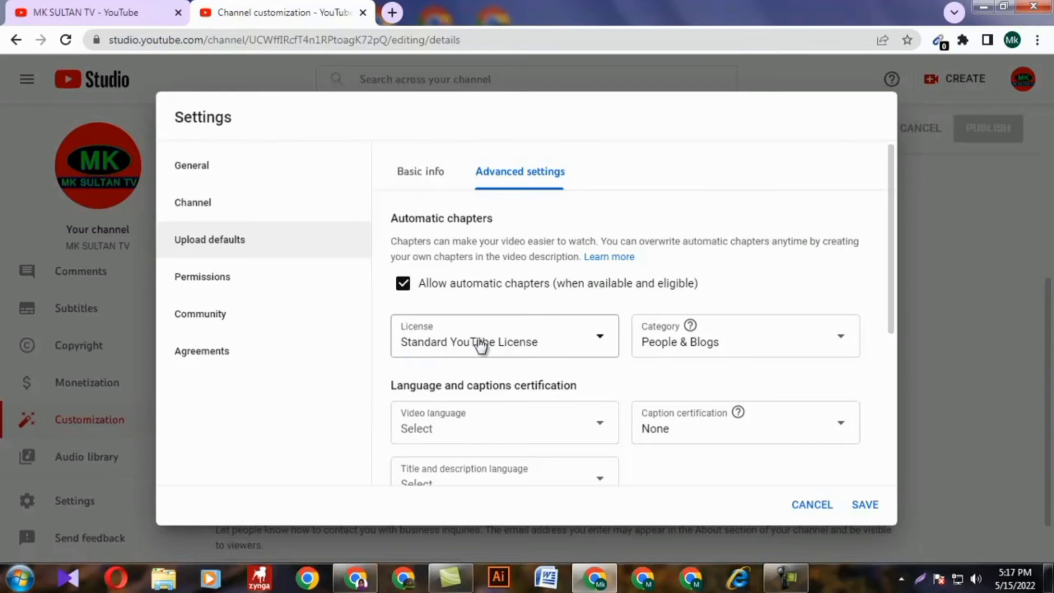
pyautogui.click(522, 341)
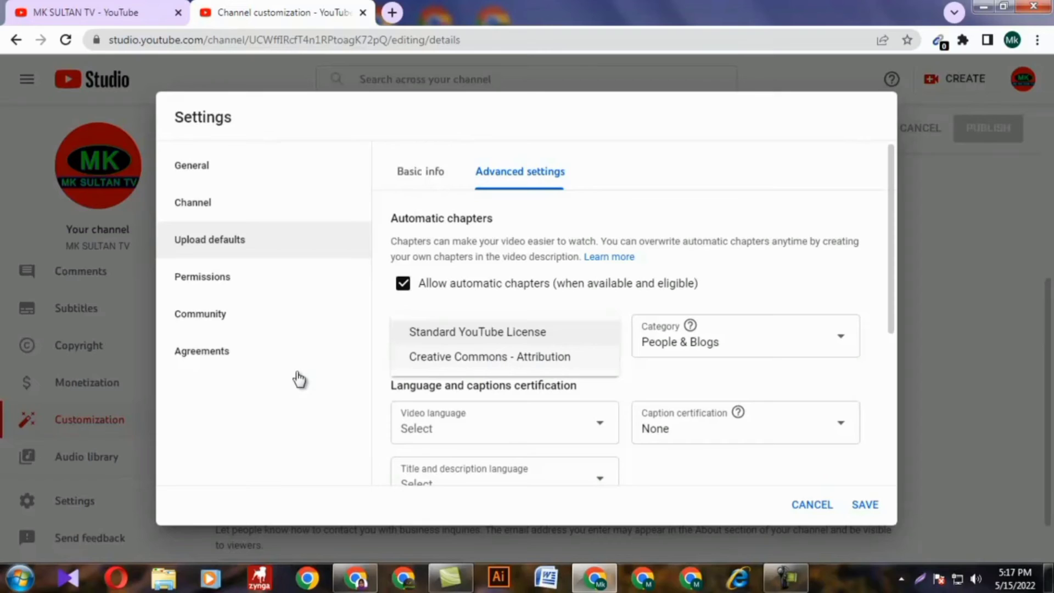
pyautogui.click(501, 333)
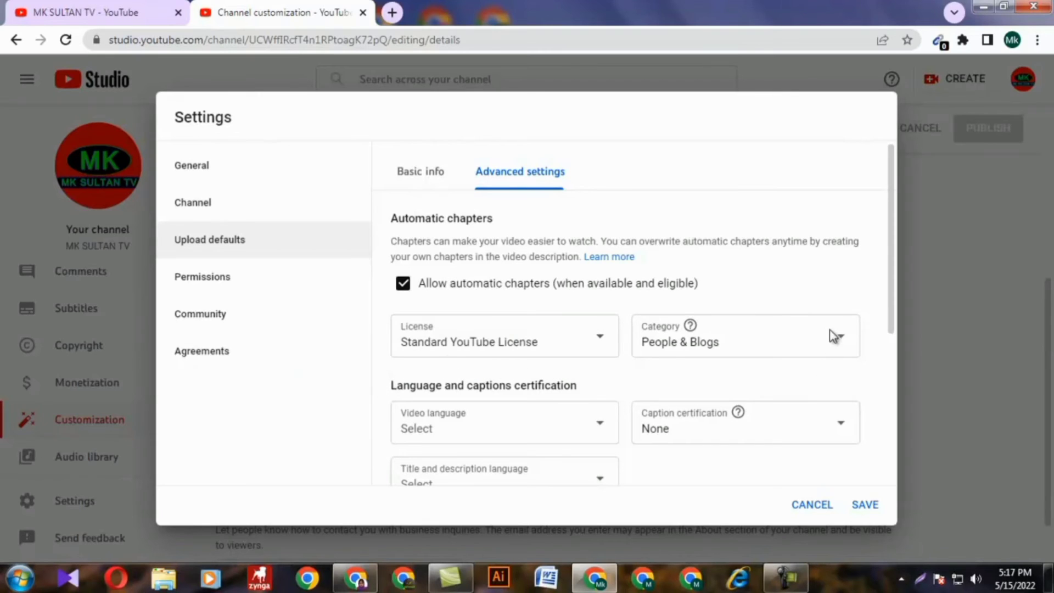
pyautogui.moveTo(889, 318); pyautogui.dragTo(887, 360)
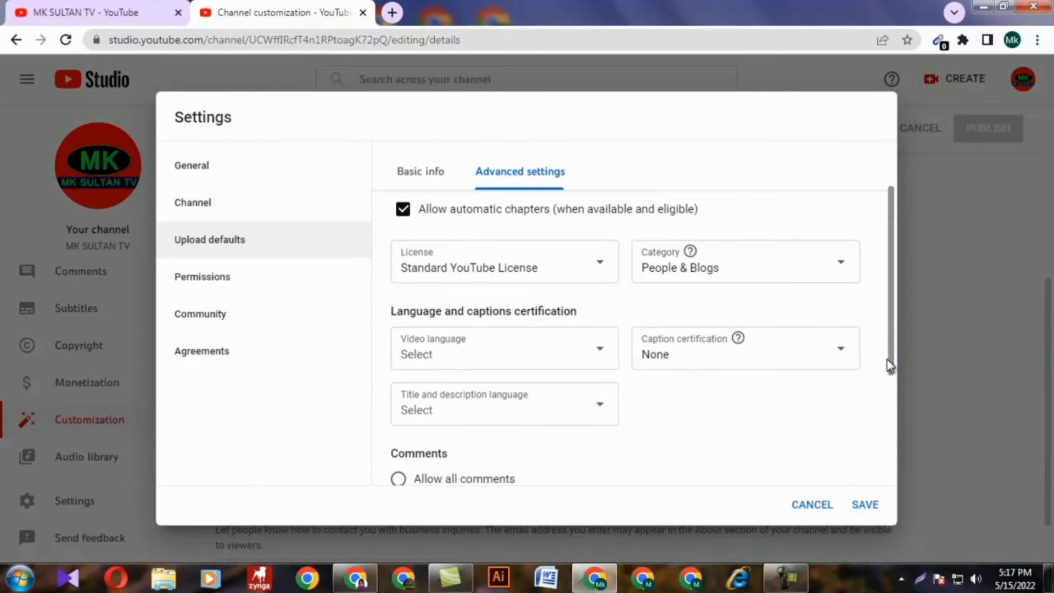
pyautogui.scroll(-3, 646, 436)
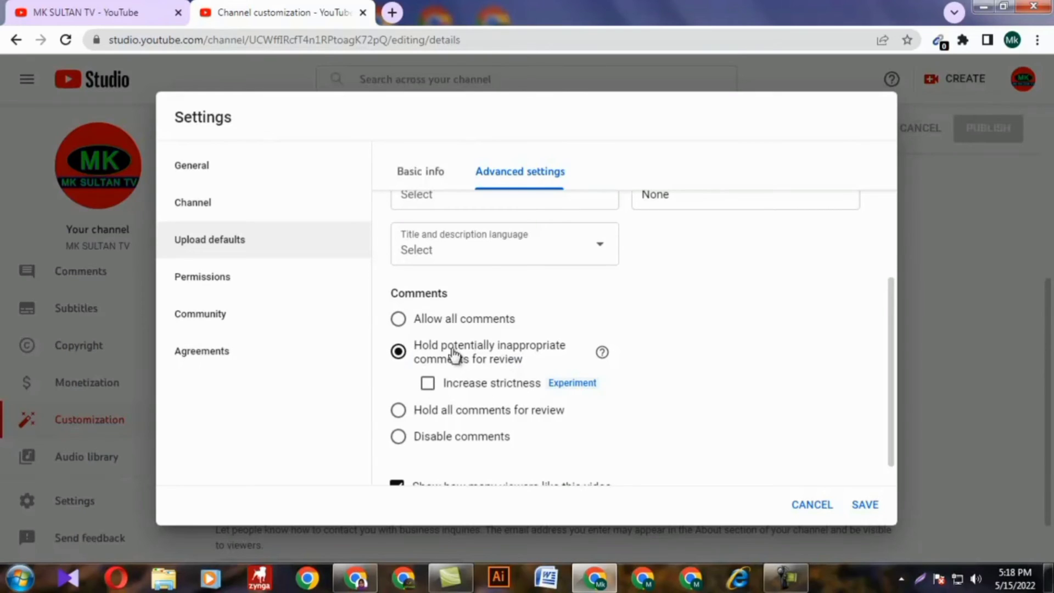
pyautogui.scroll(-1, 678, 419)
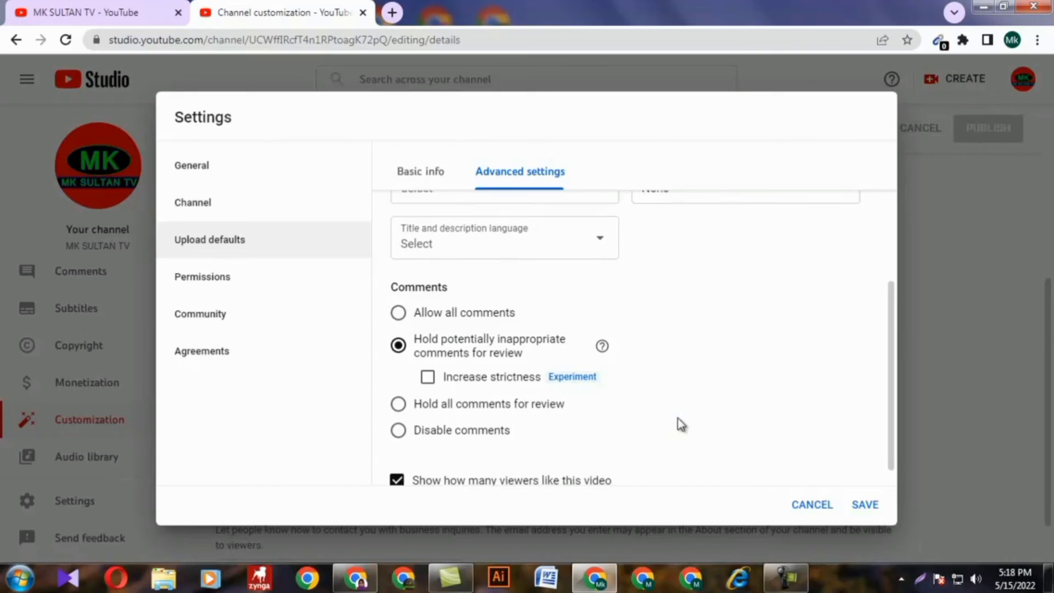
pyautogui.scroll(-1, 873, 510)
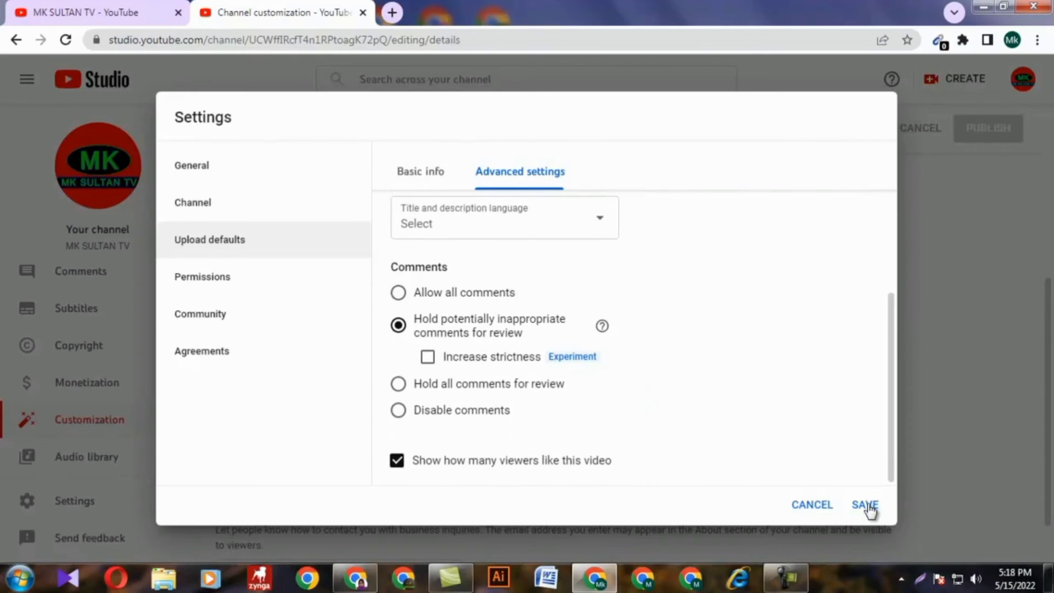
pyautogui.click(869, 505)
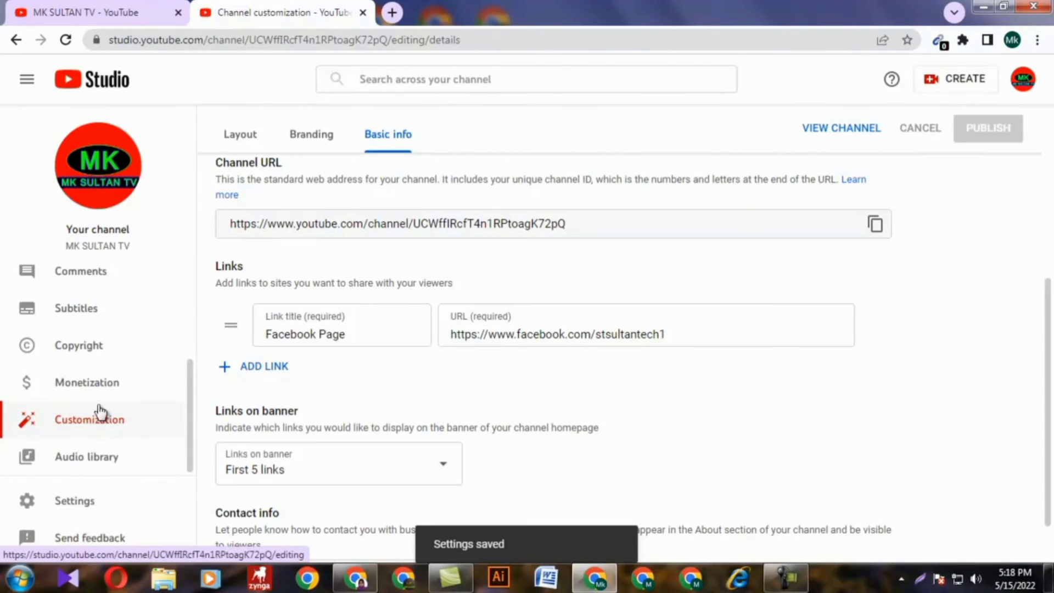
# - Open the Channel section's advanced settings in Studio Settings
pyautogui.click(86, 504)
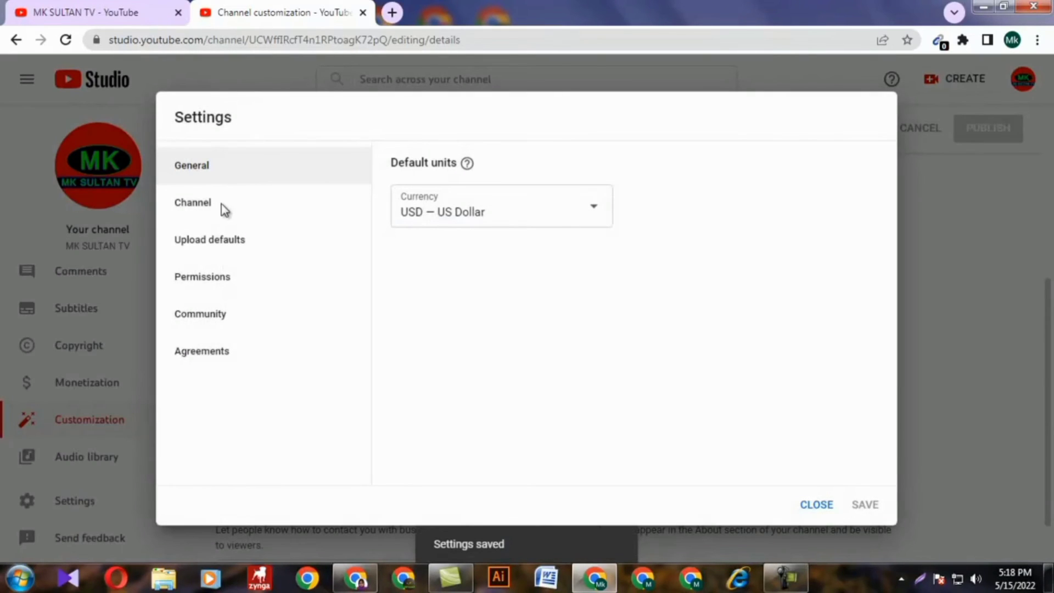
pyautogui.click(203, 203)
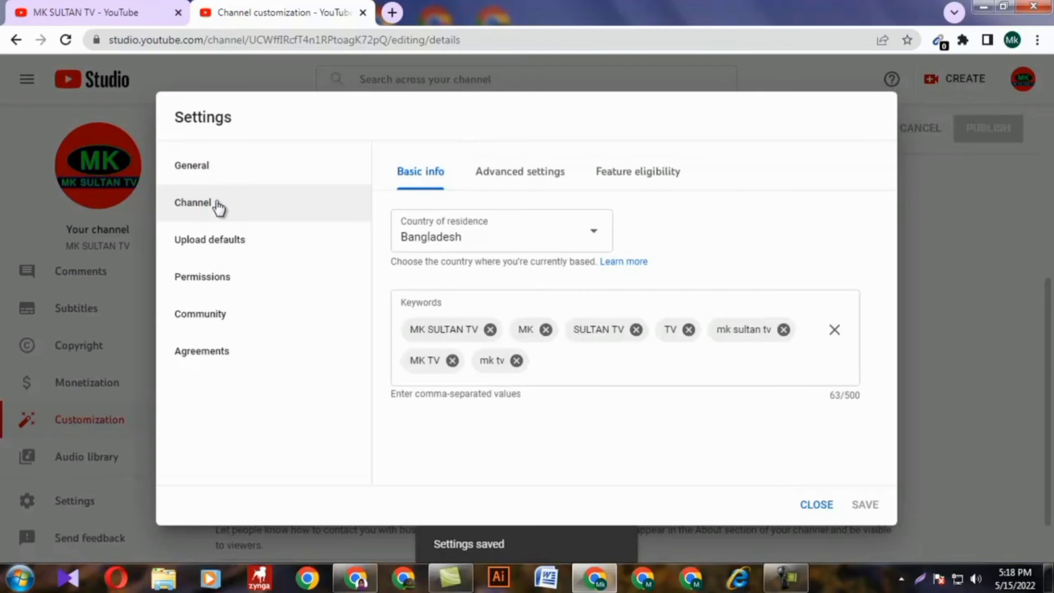
pyautogui.click(520, 175)
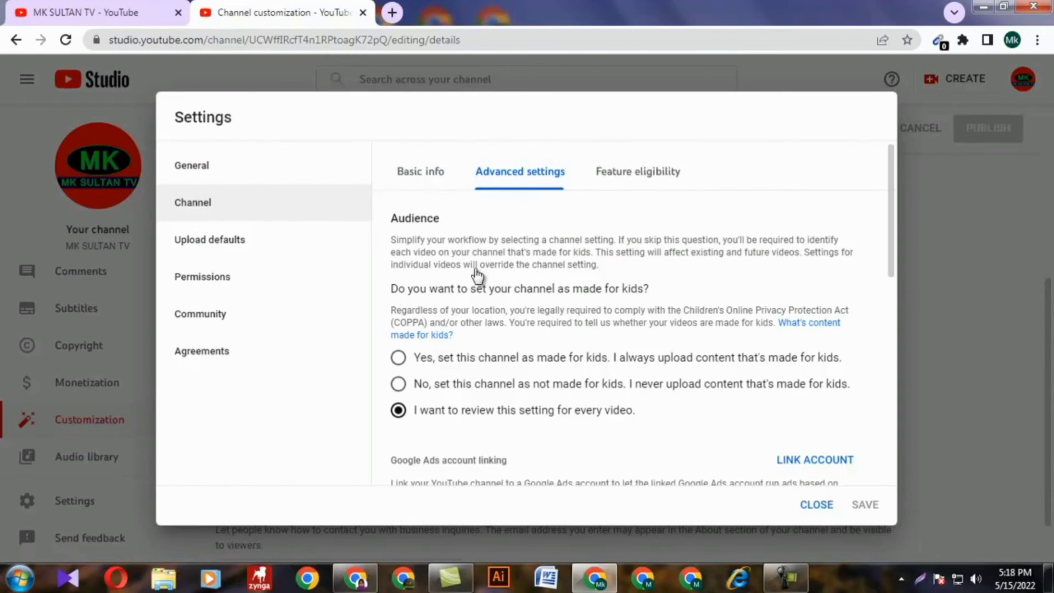
pyautogui.scroll(-2, 529, 391)
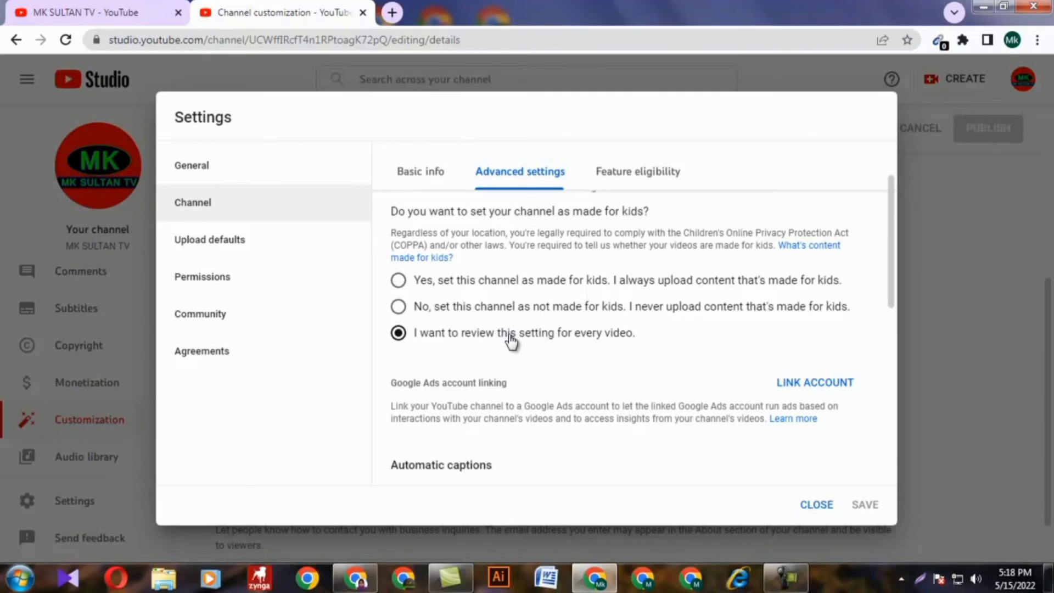
# - Try each audience option, ending with 'No, set this channel as not made for kids'
pyautogui.click(399, 306)
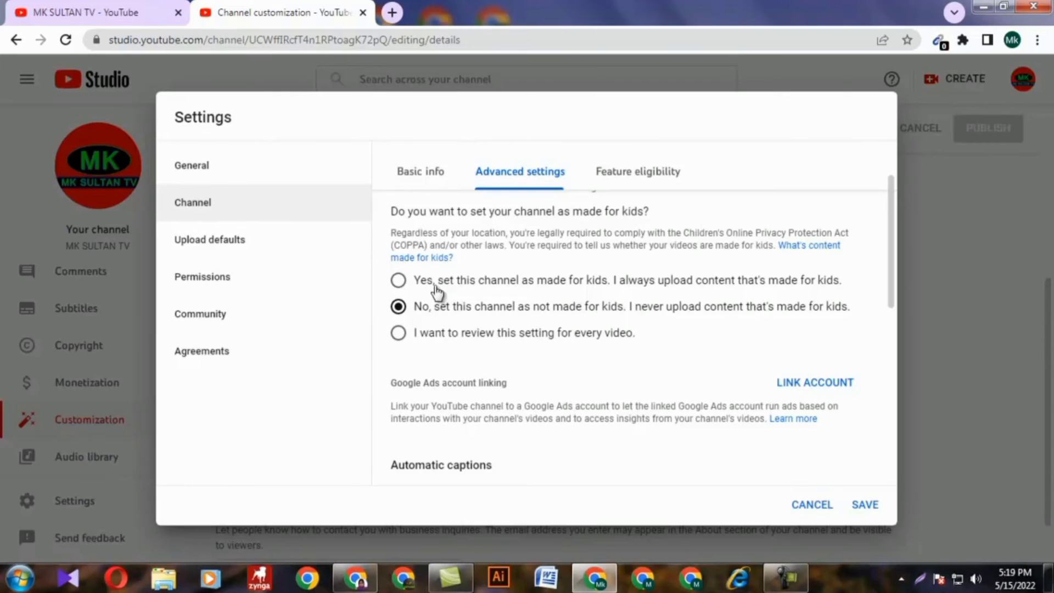
pyautogui.click(398, 334)
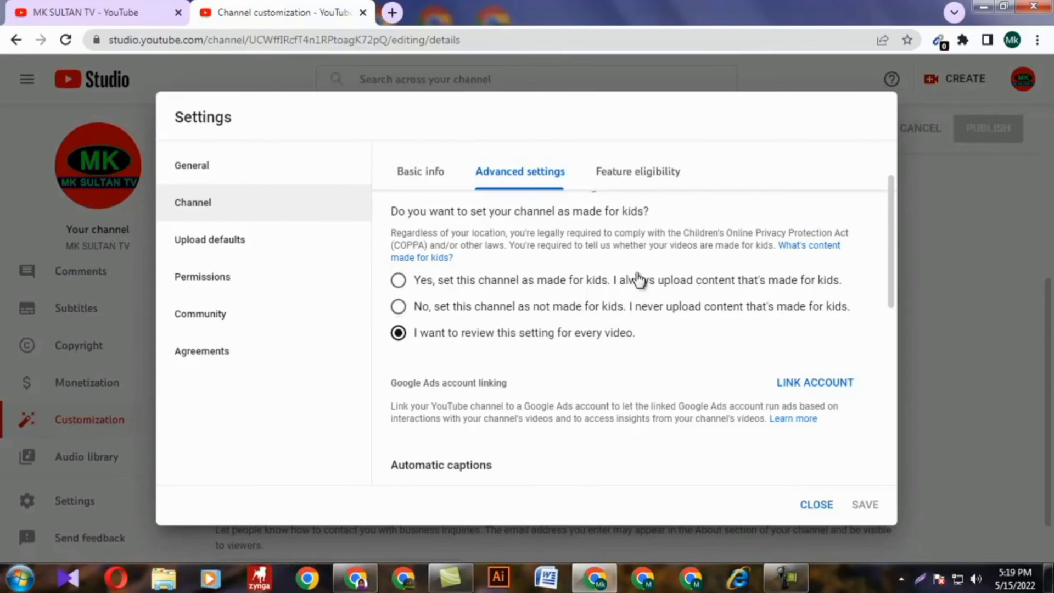
pyautogui.click(402, 281)
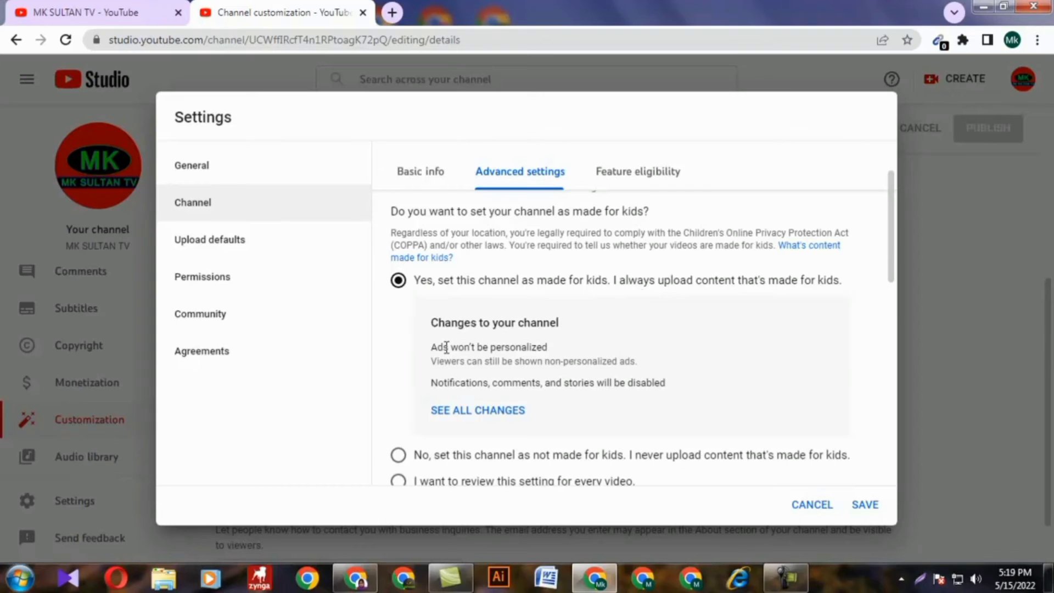
pyautogui.scroll(-1, 577, 410)
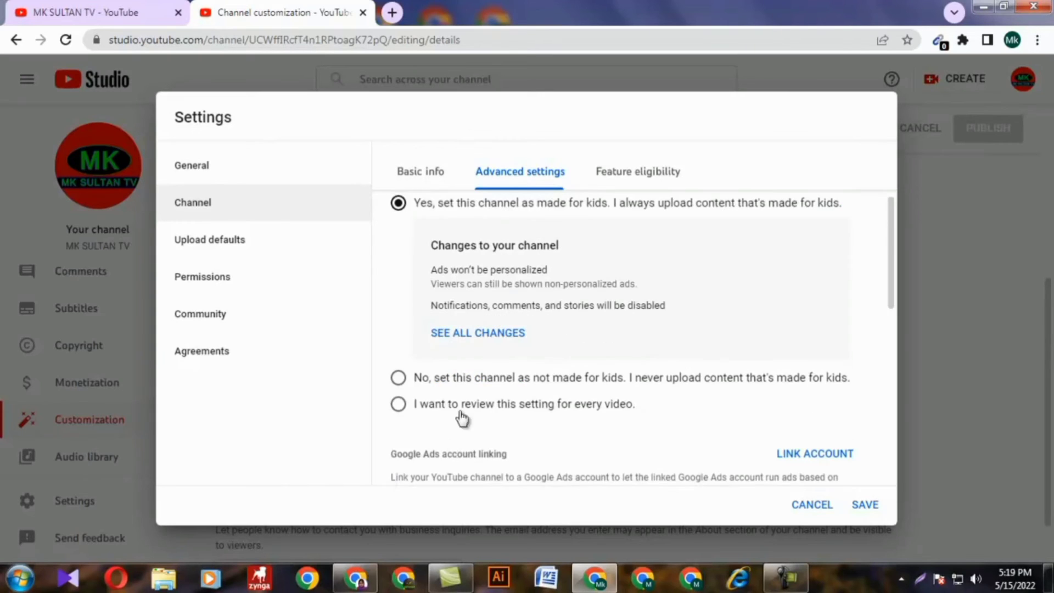
pyautogui.click(411, 381)
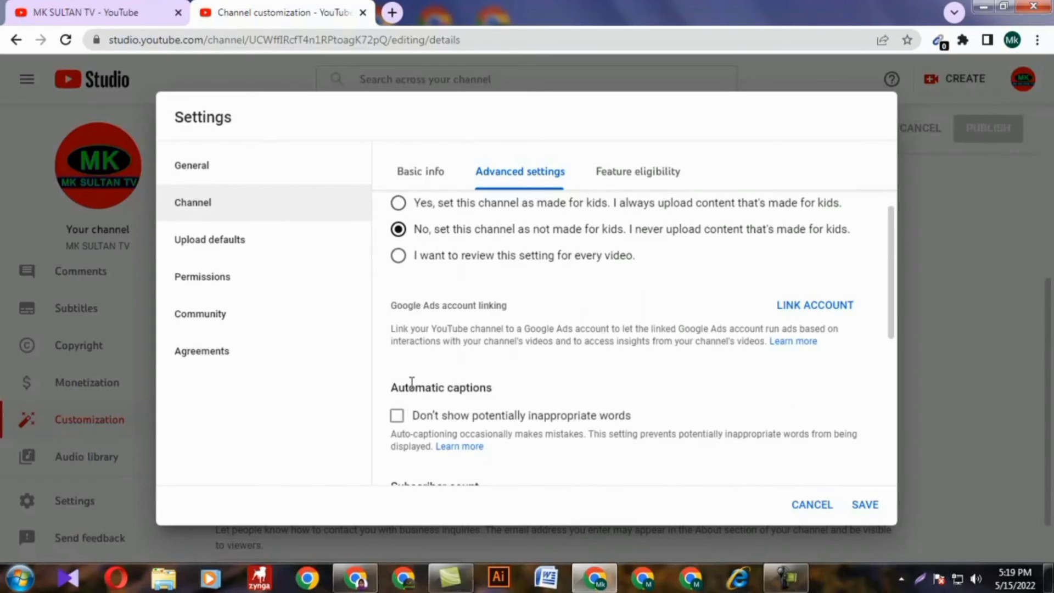
pyautogui.scroll(2, 439, 231)
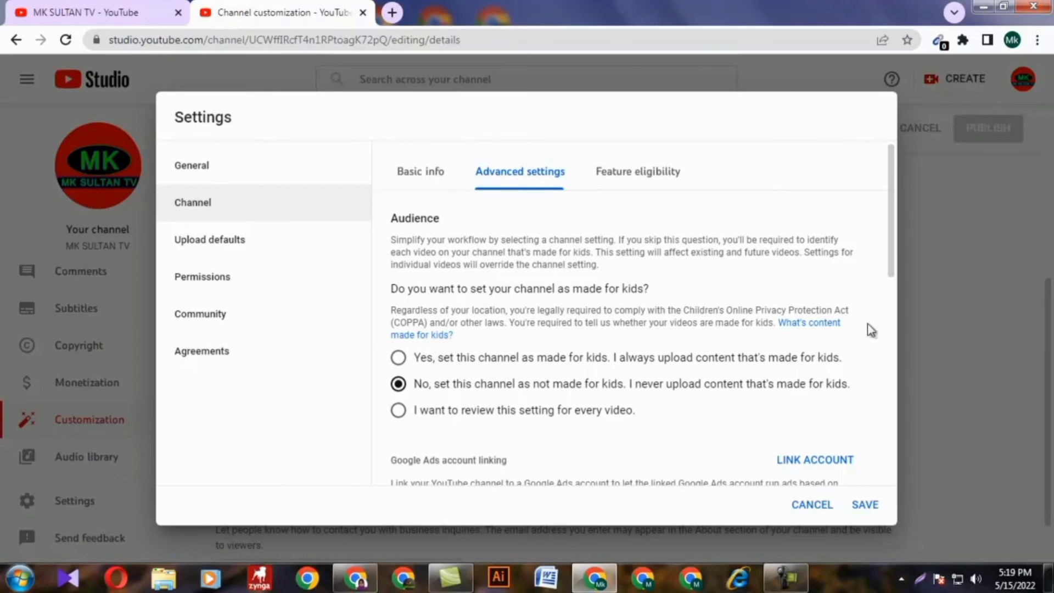
# - Uncheck and recheck 'Display the number of people subscribed', then save the channel settings
pyautogui.moveTo(896, 277); pyautogui.dragTo(896, 296)
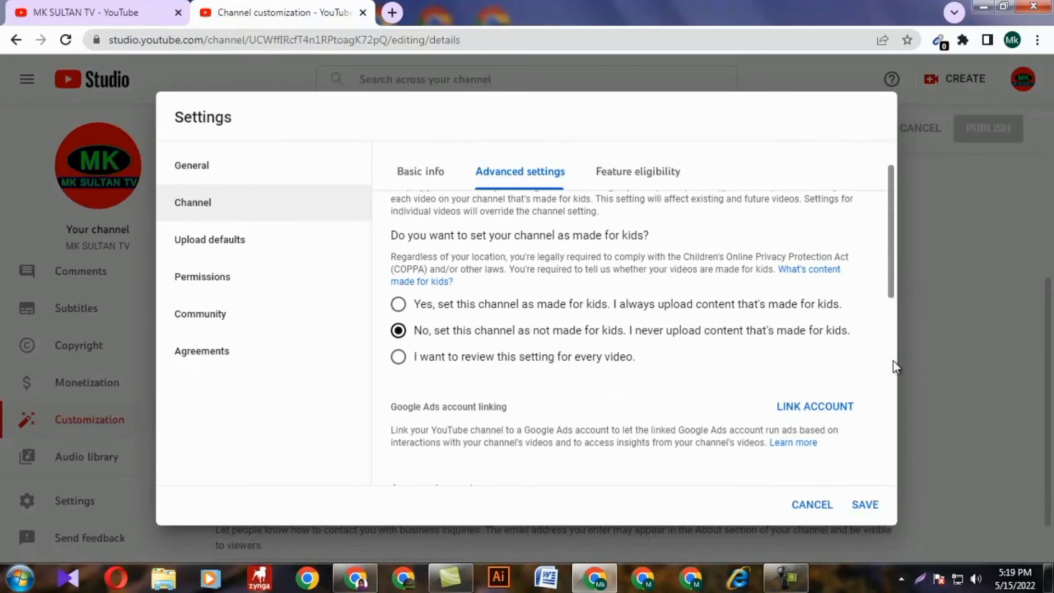
pyautogui.scroll(-5, 889, 300)
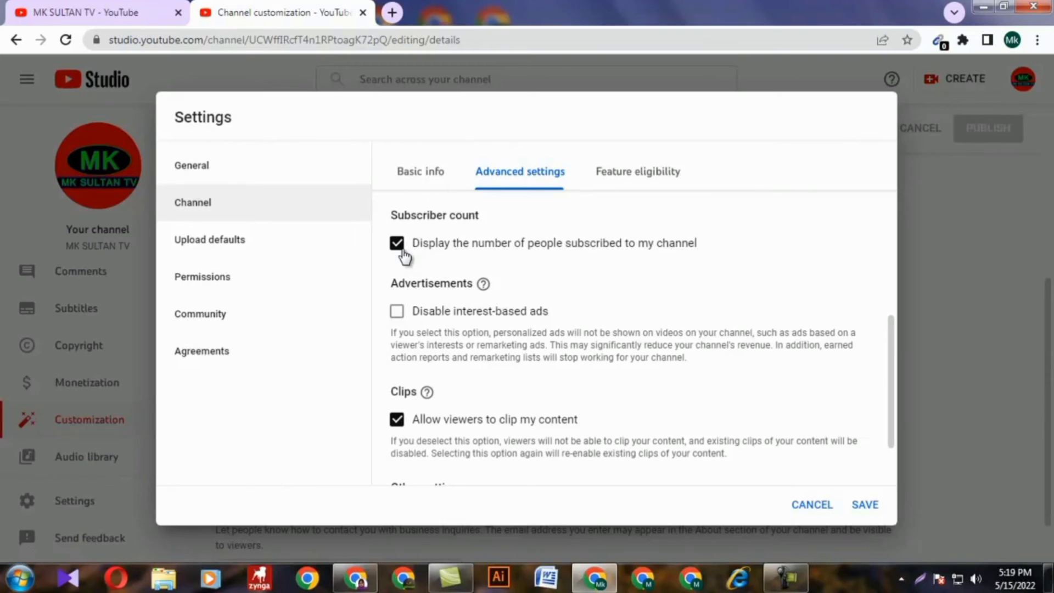
pyautogui.click(397, 243)
pyautogui.moveTo(492, 222); pyautogui.dragTo(386, 213)
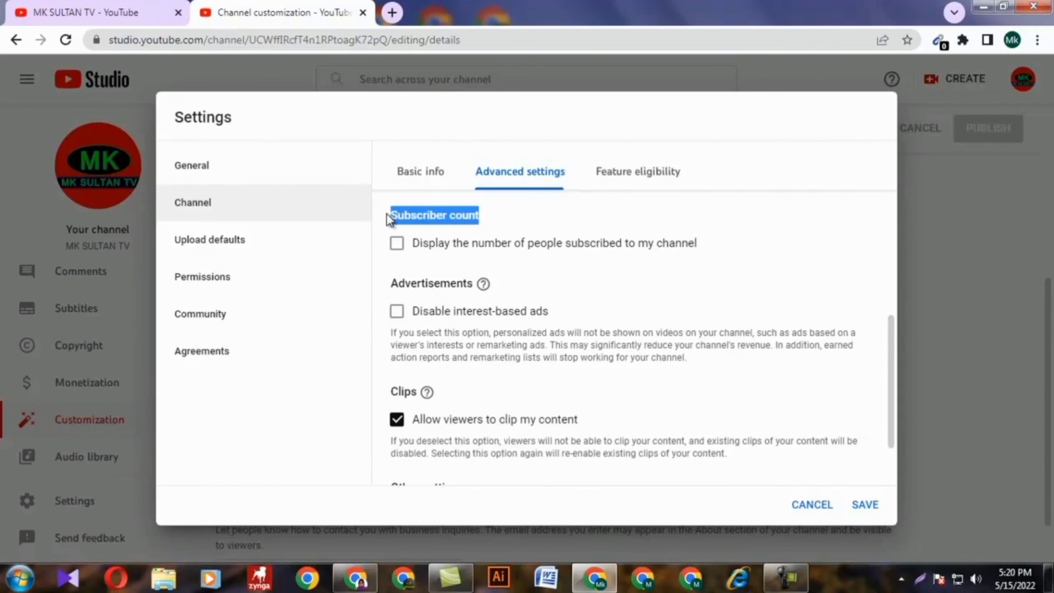
pyautogui.click(551, 220)
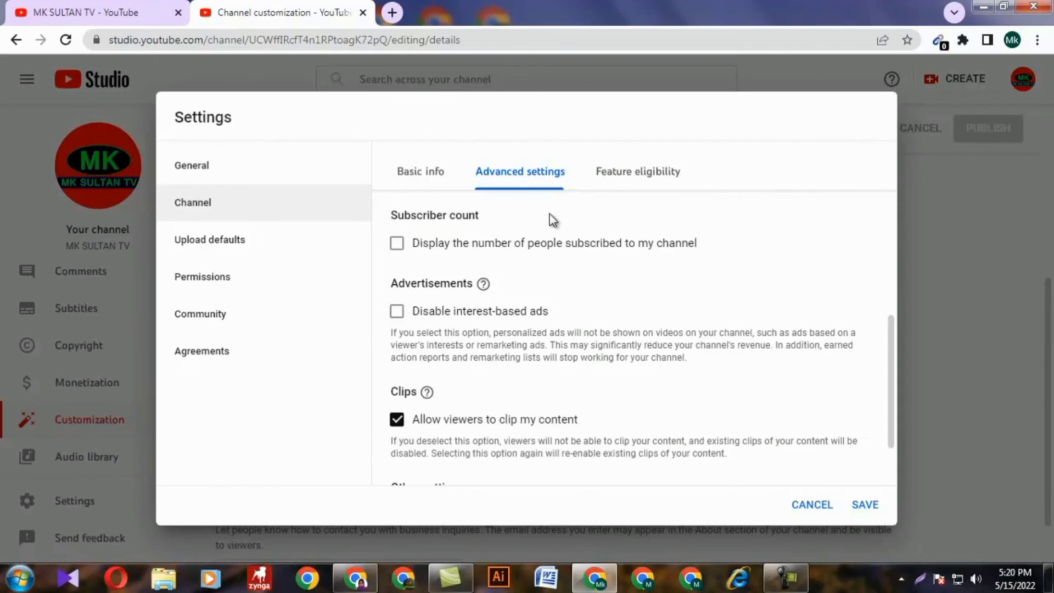
pyautogui.click(398, 247)
pyautogui.scroll(-1, 802, 426)
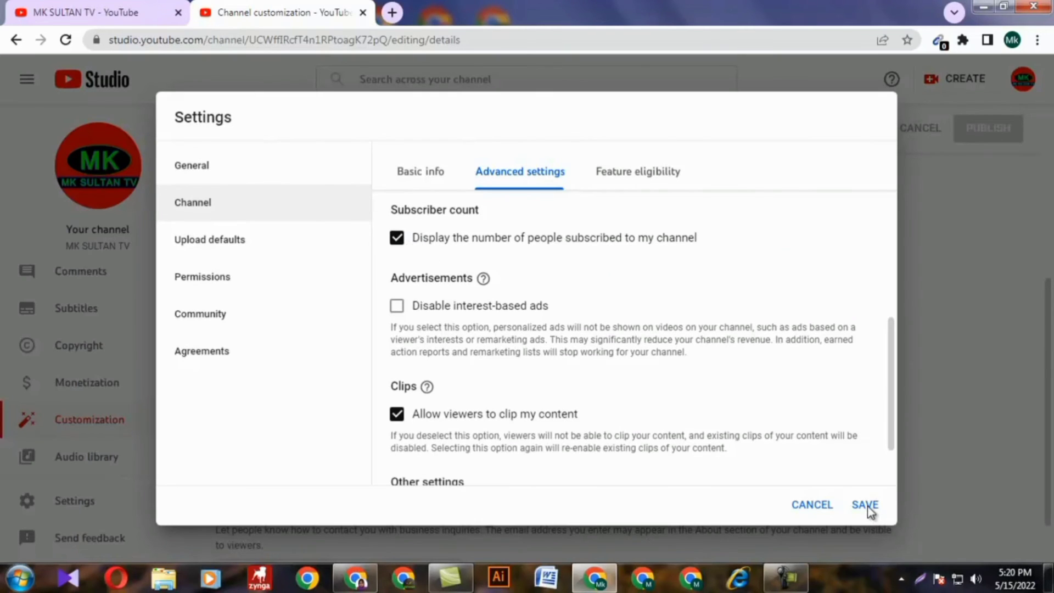
pyautogui.click(866, 505)
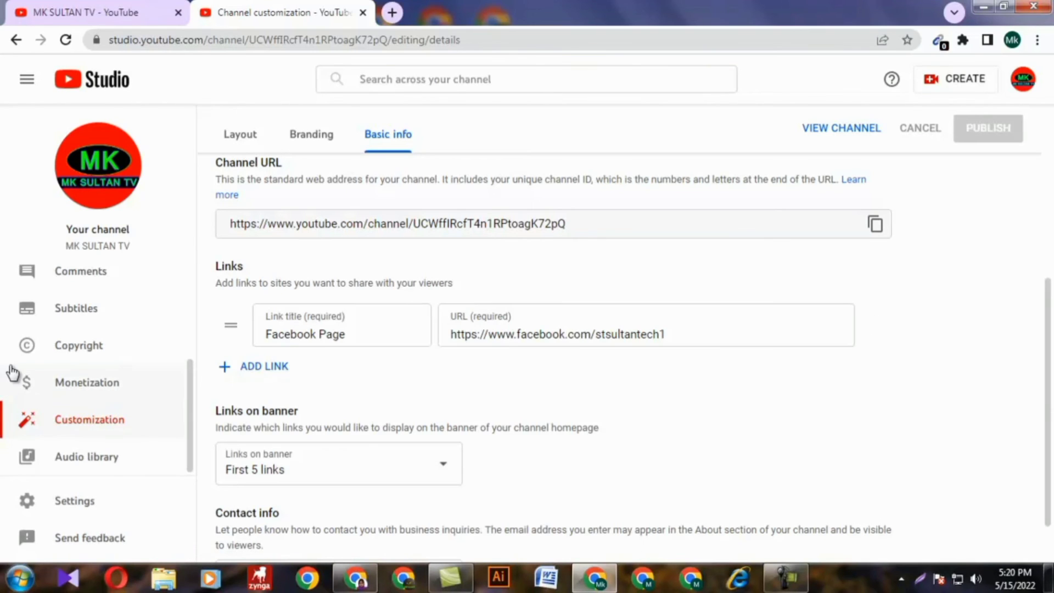
# - Review the dashboard's Top videos card, then visit the Content and Playlists pages
pyautogui.scroll(3, 97, 384)
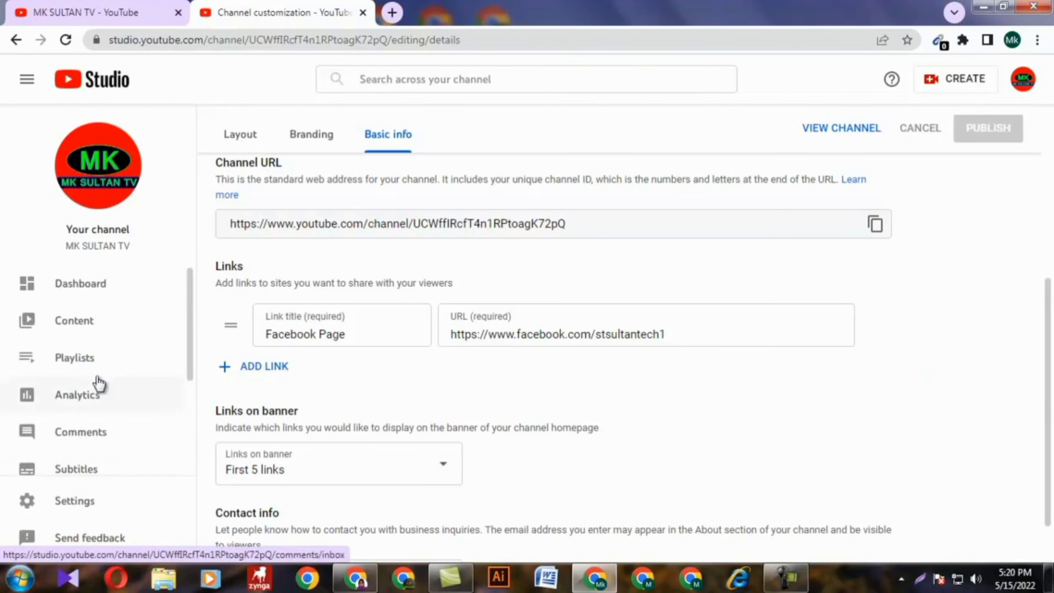
pyautogui.click(87, 292)
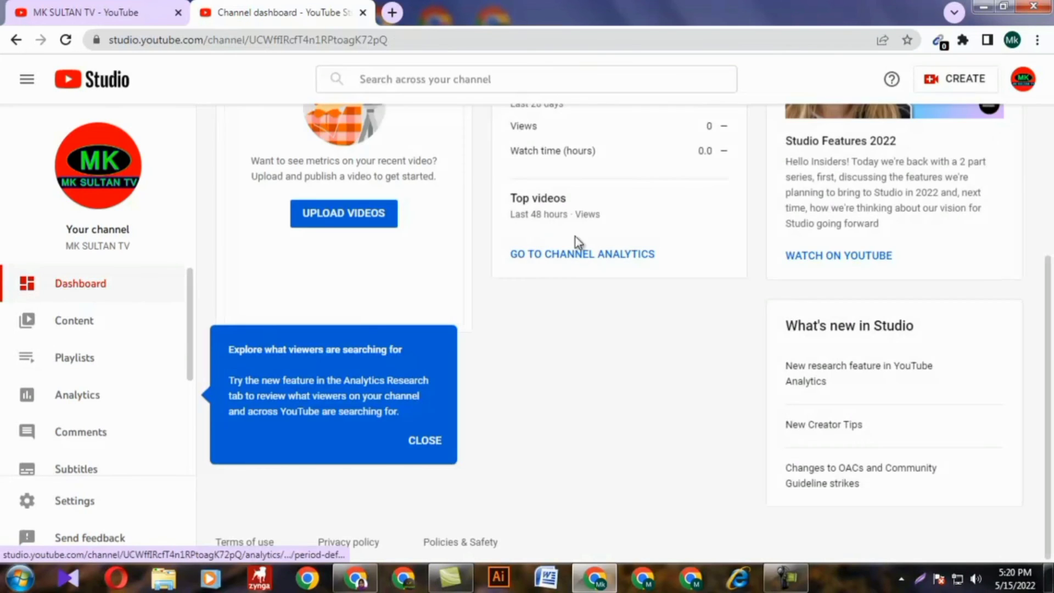
pyautogui.scroll(3, 722, 392)
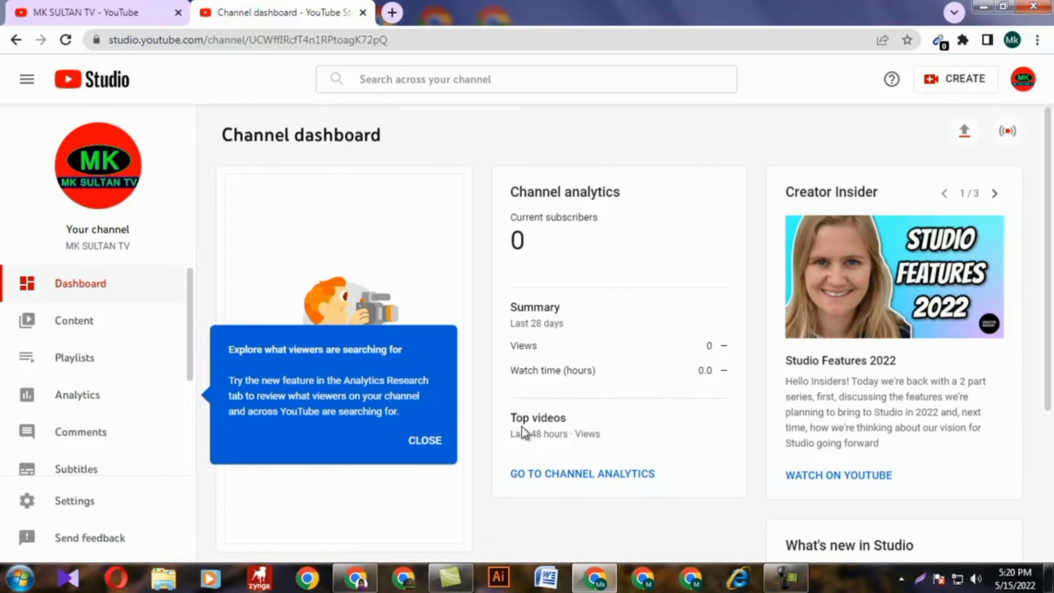
pyautogui.moveTo(516, 413); pyautogui.dragTo(594, 428)
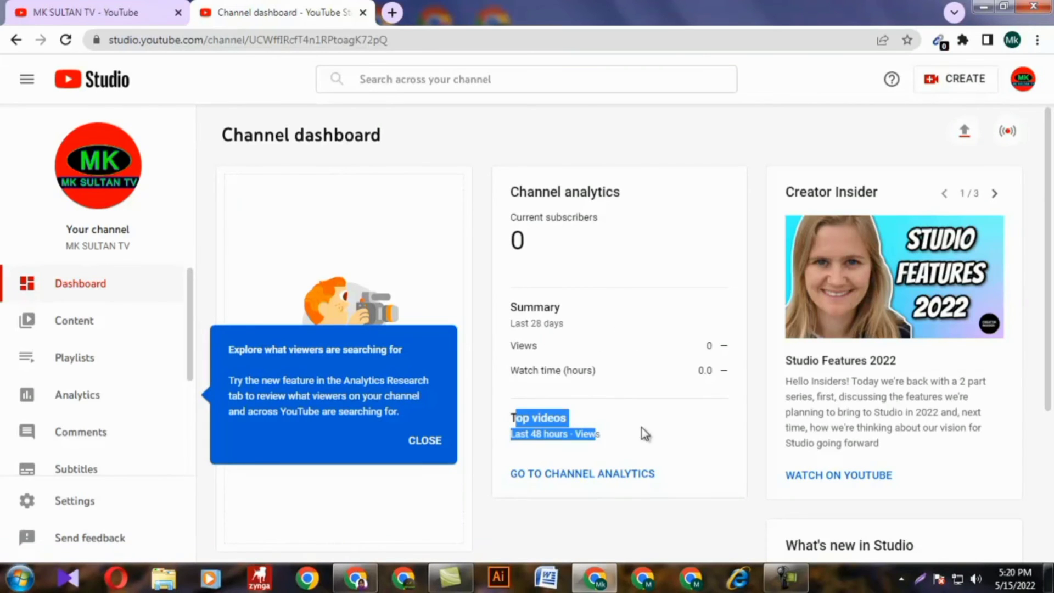
pyautogui.click(622, 436)
pyautogui.moveTo(517, 419)
pyautogui.mouseDown()
pyautogui.moveTo(575, 433)
pyautogui.moveTo(503, 433)
pyautogui.mouseUp()
pyautogui.click(625, 432)
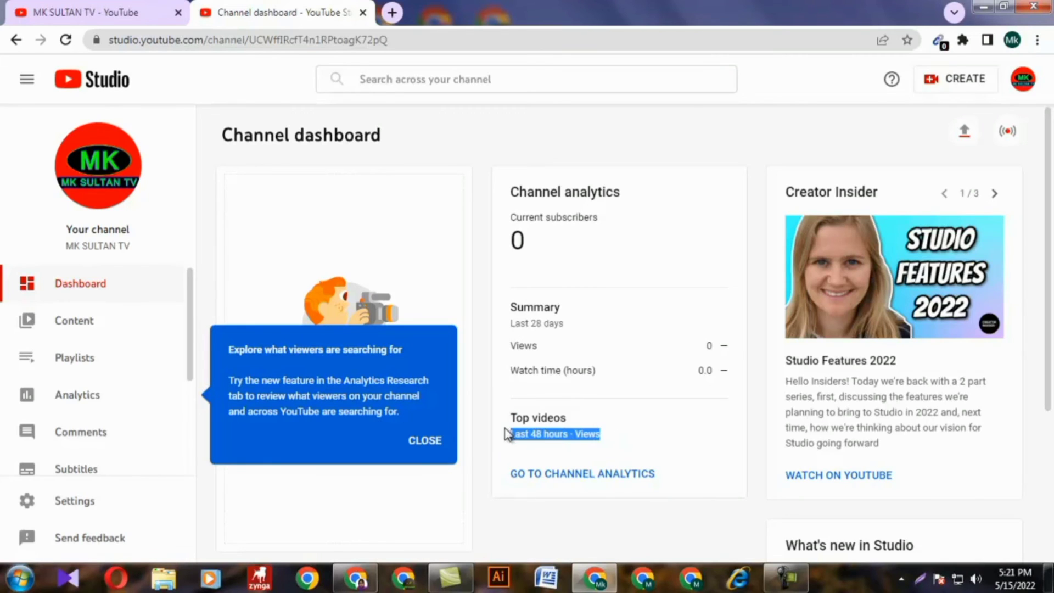
pyautogui.click(663, 434)
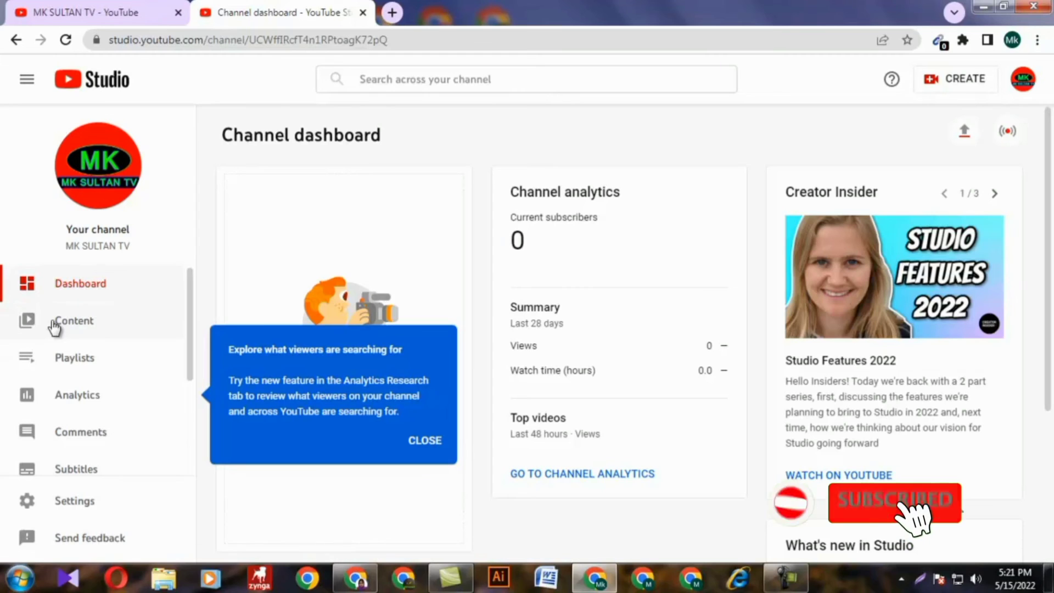
pyautogui.click(98, 323)
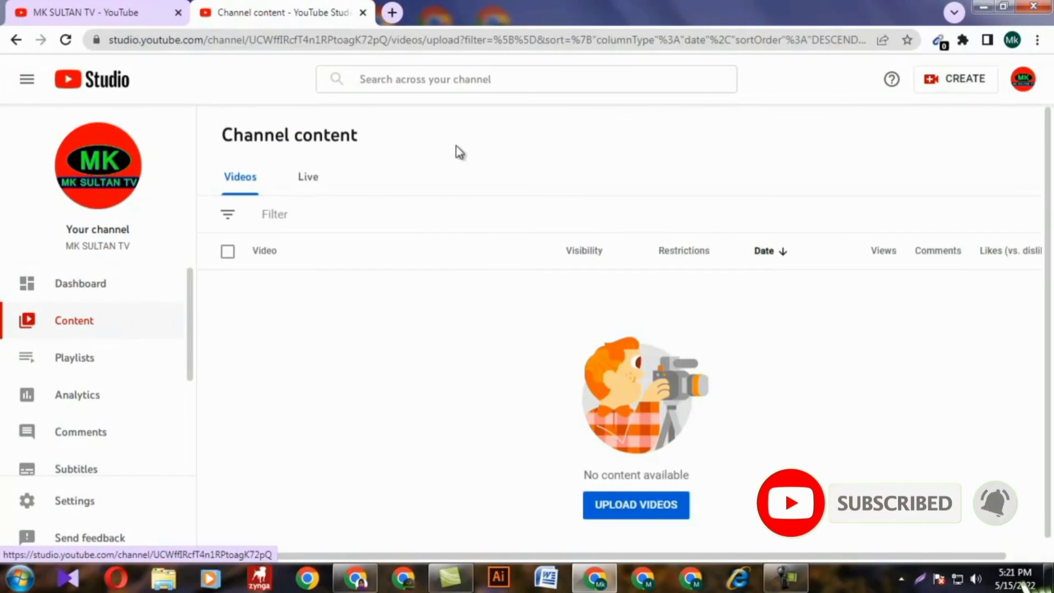
pyautogui.click(87, 366)
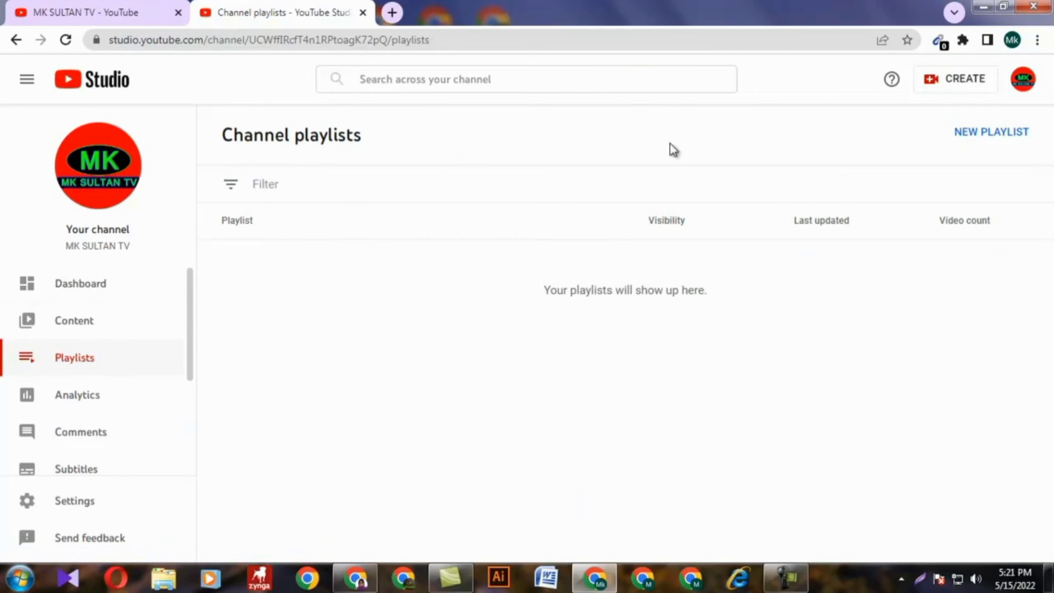
# - View the Analytics Overview, Reach and Engagement tabs, then go to Comments
pyautogui.click(95, 401)
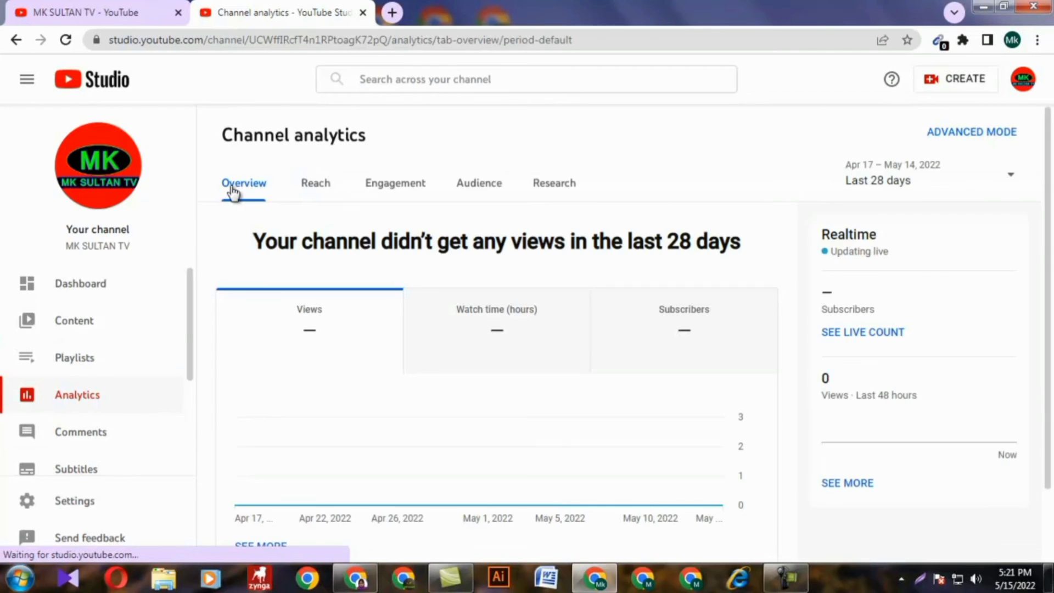
pyautogui.click(321, 190)
pyautogui.click(407, 199)
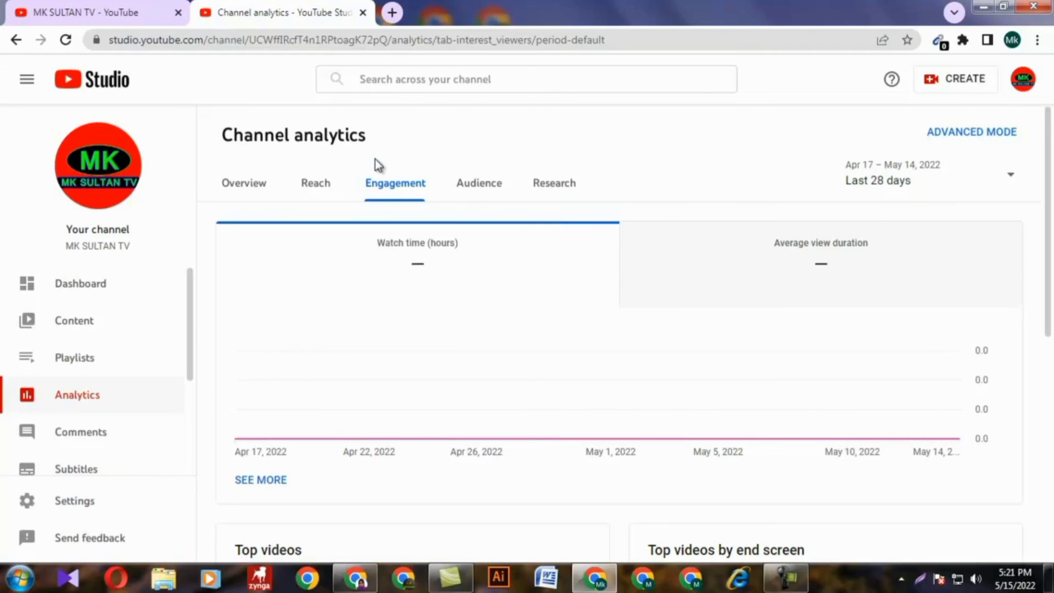
pyautogui.click(248, 188)
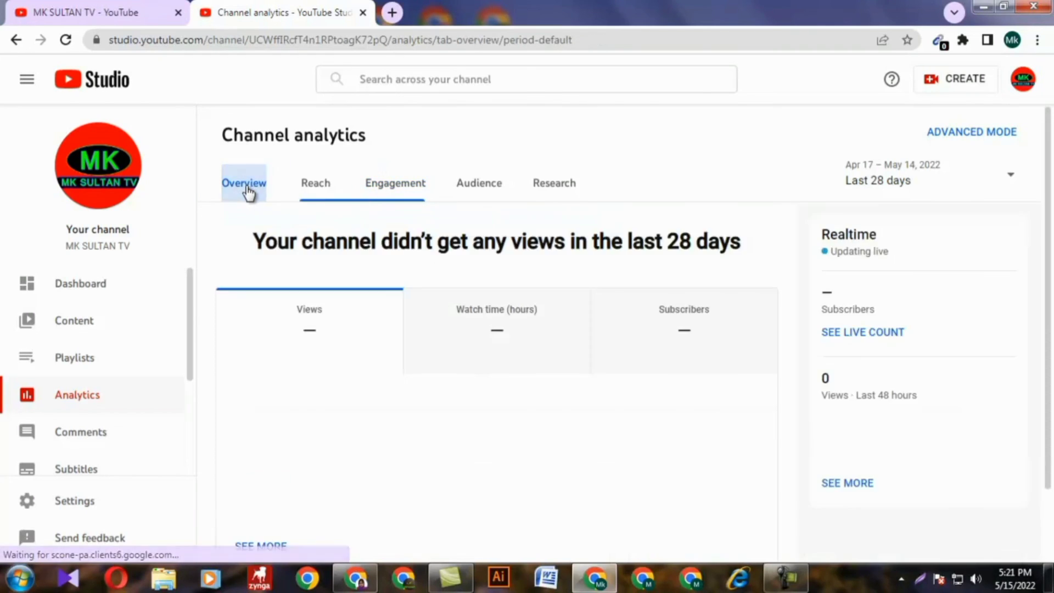
pyautogui.click(93, 432)
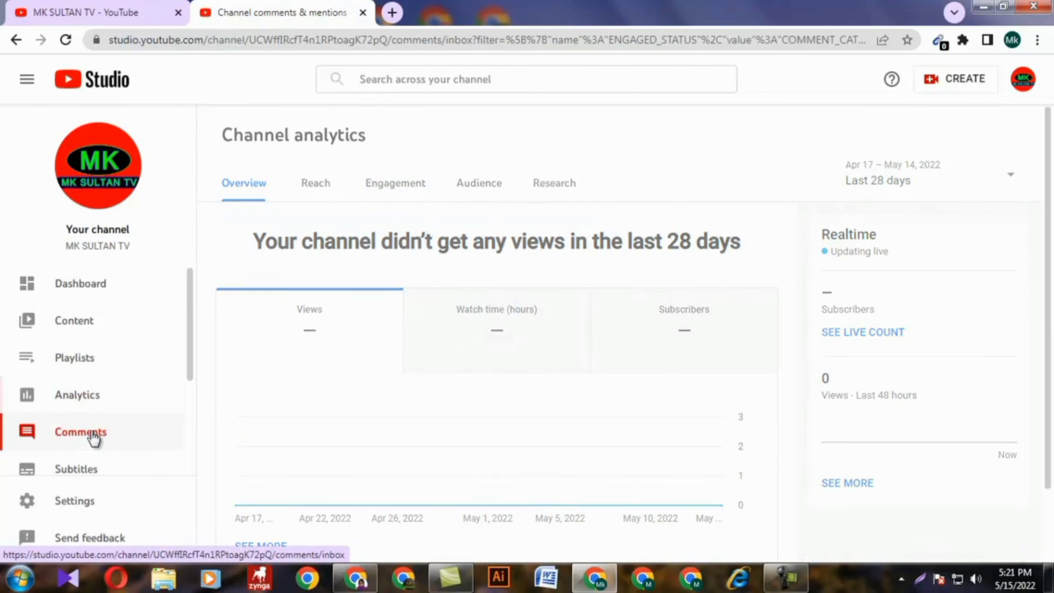
# - Dismiss the 'Likely spam' and comment-filter tips
pyautogui.scroll(-3, 114, 384)
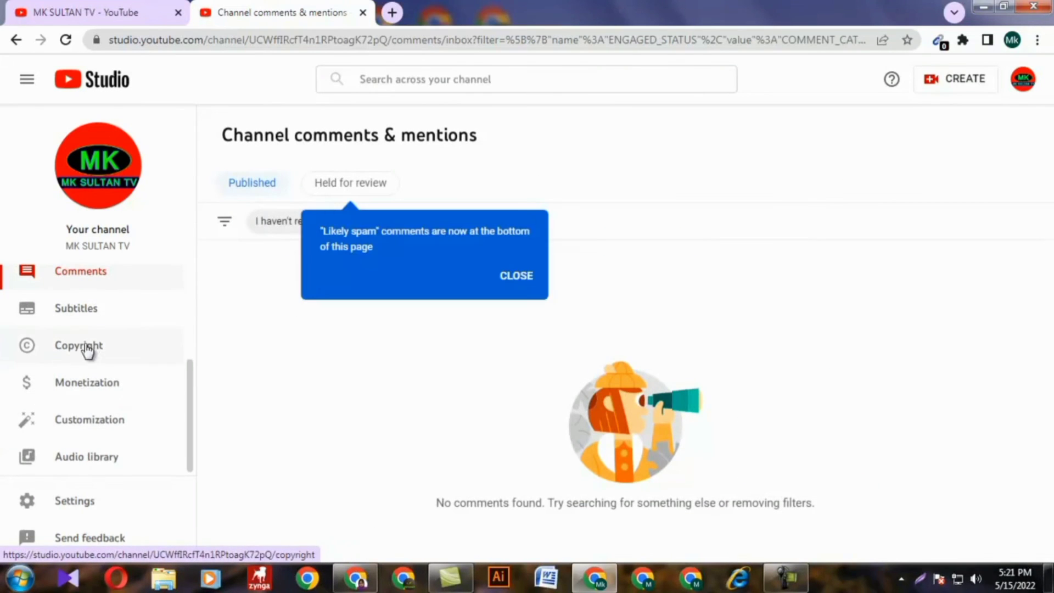
pyautogui.click(517, 276)
pyautogui.click(411, 354)
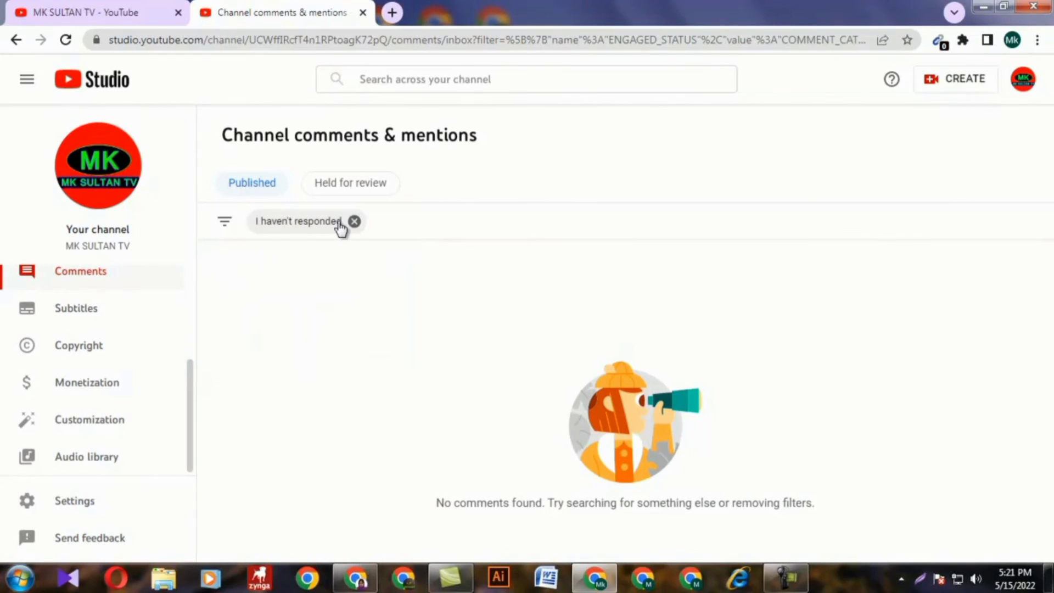
# - Filter comments by 'I responded', then switch the filter to 'I haven't responded'
pyautogui.click(300, 222)
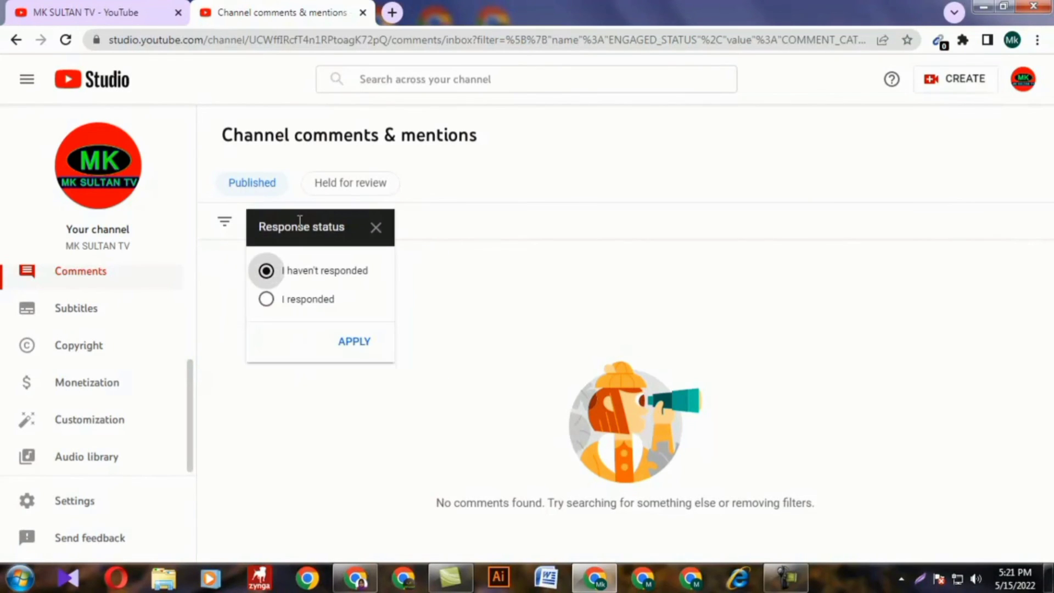
pyautogui.click(269, 300)
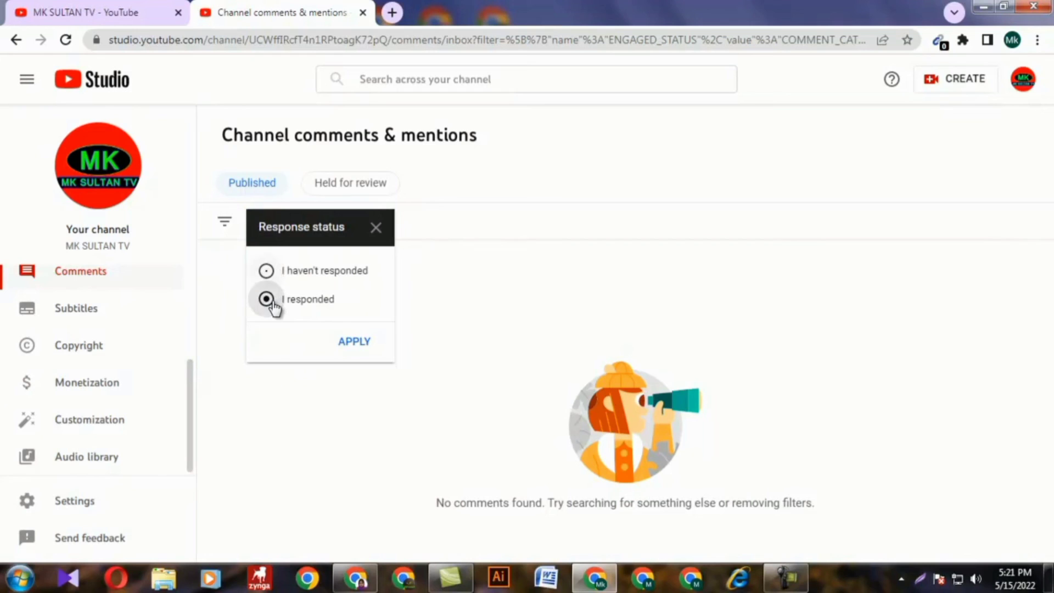
pyautogui.click(349, 342)
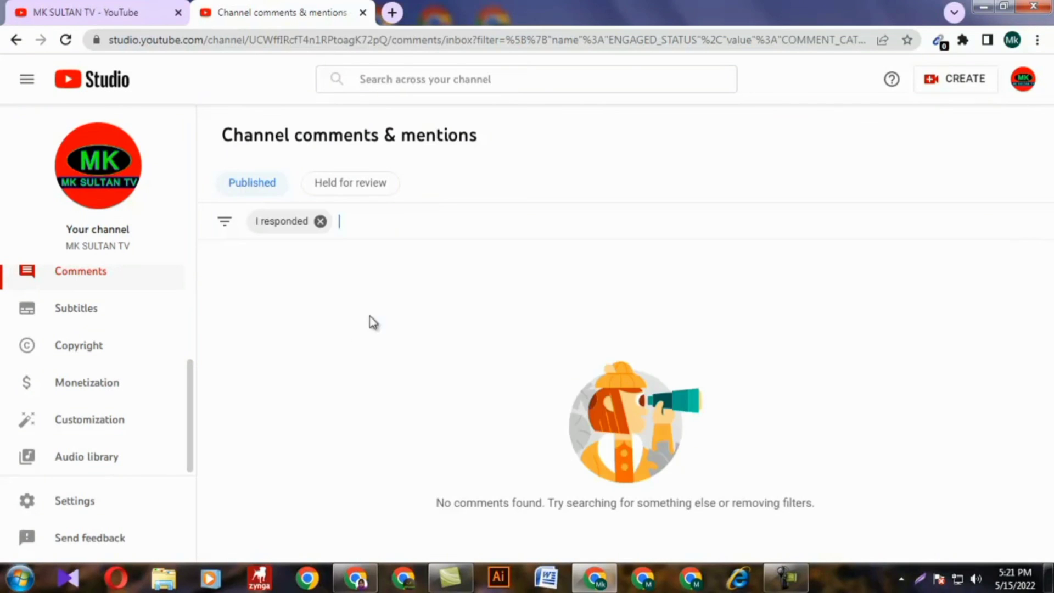
pyautogui.click(284, 222)
pyautogui.click(268, 271)
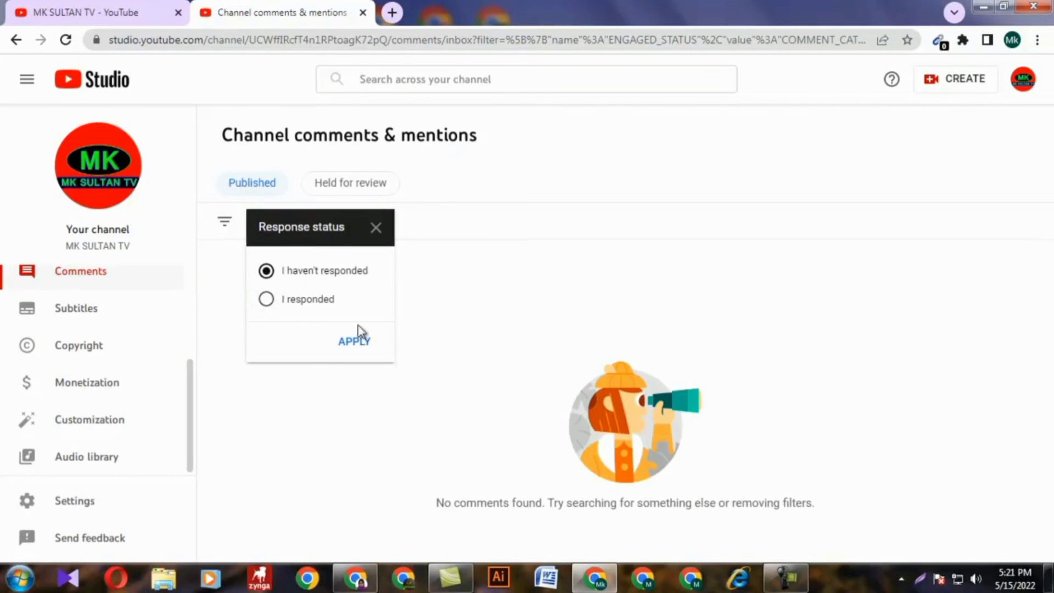
pyautogui.click(354, 342)
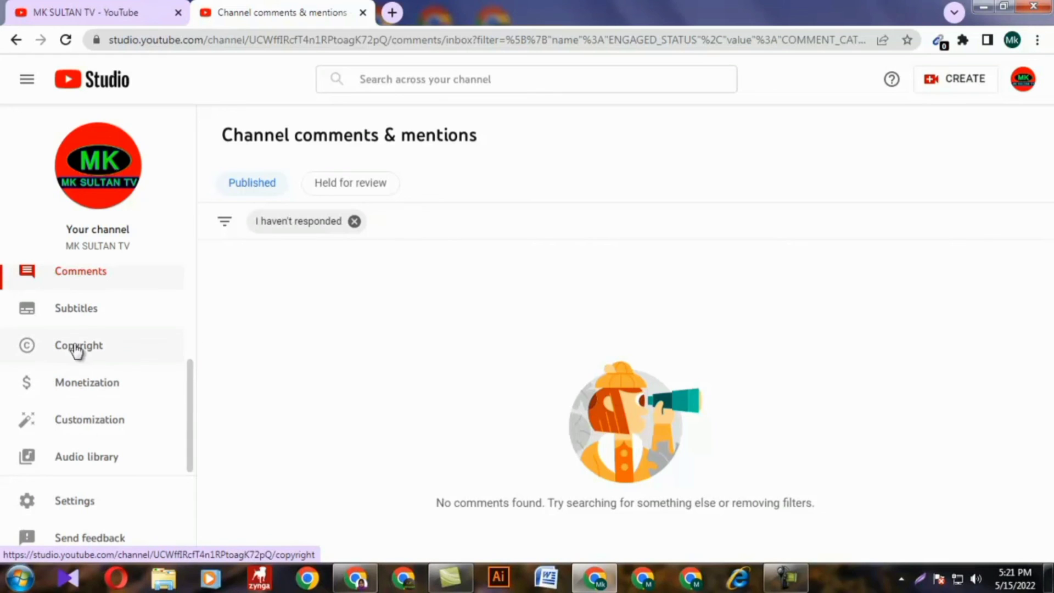
# - Check Copyright, then review Monetization's 1,000-subscriber and 4,000-hour requirements and request an eligibility notice
pyautogui.click(57, 351)
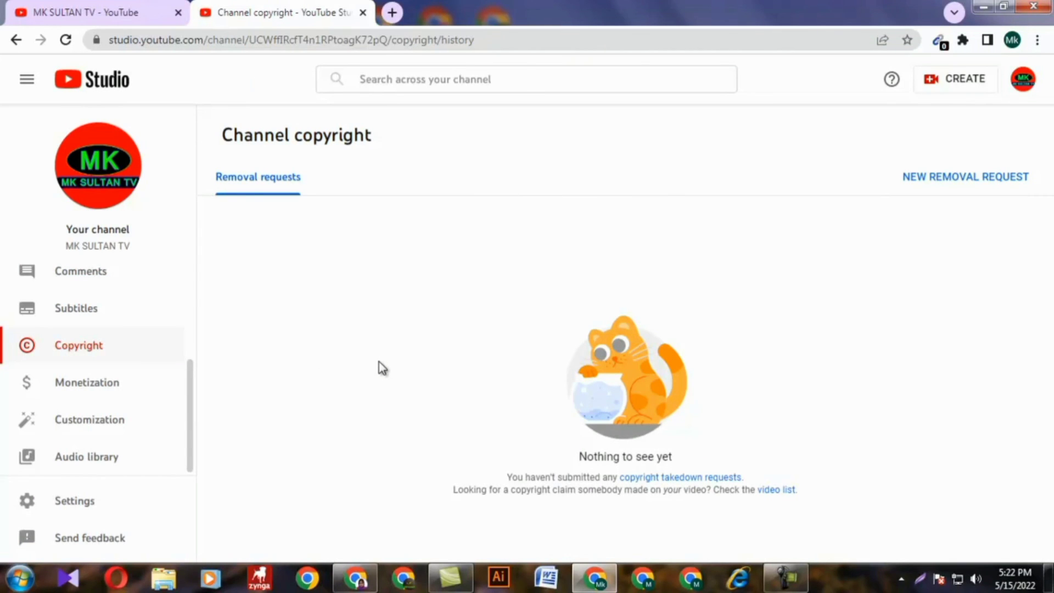
pyautogui.click(56, 389)
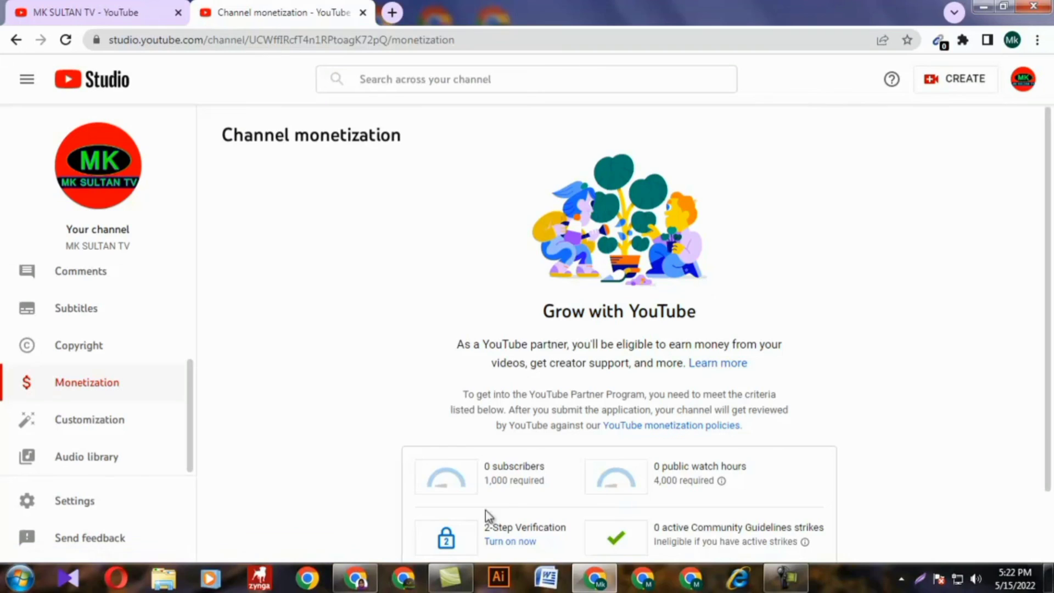
pyautogui.scroll(-2, 485, 510)
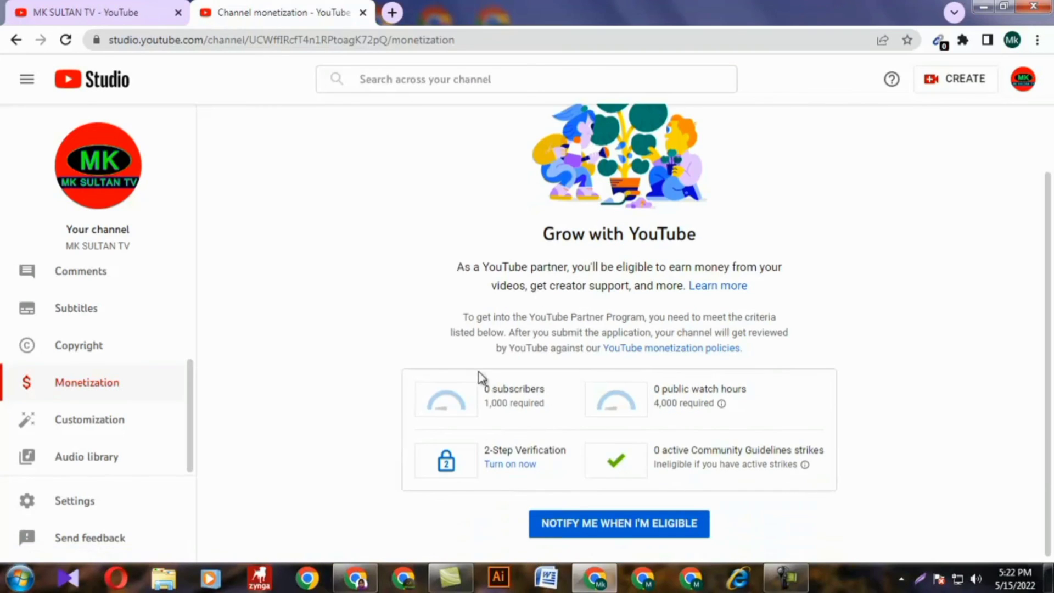
pyautogui.moveTo(483, 389); pyautogui.dragTo(540, 411)
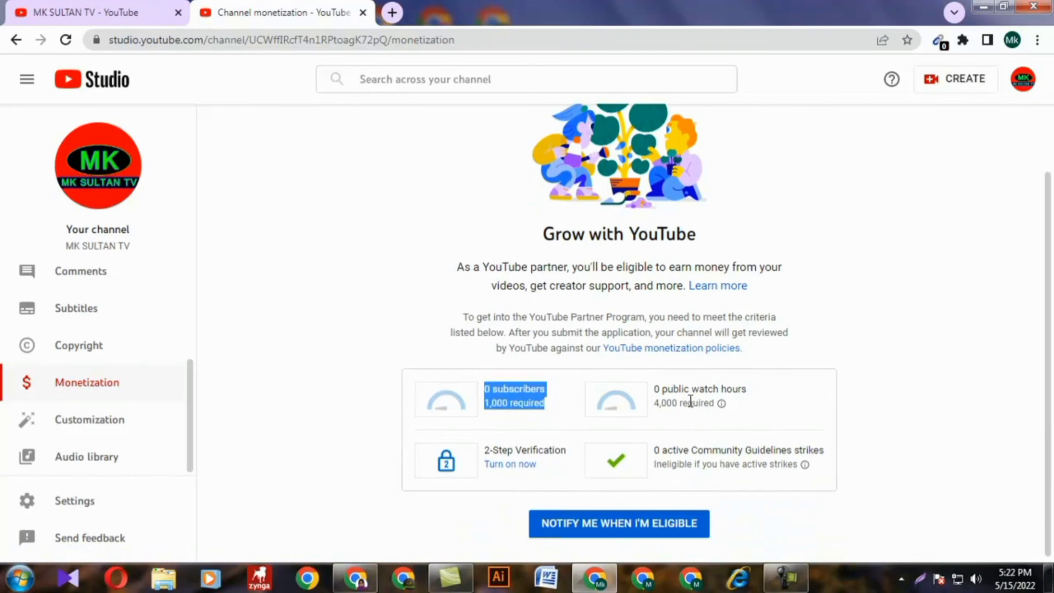
pyautogui.click(719, 383)
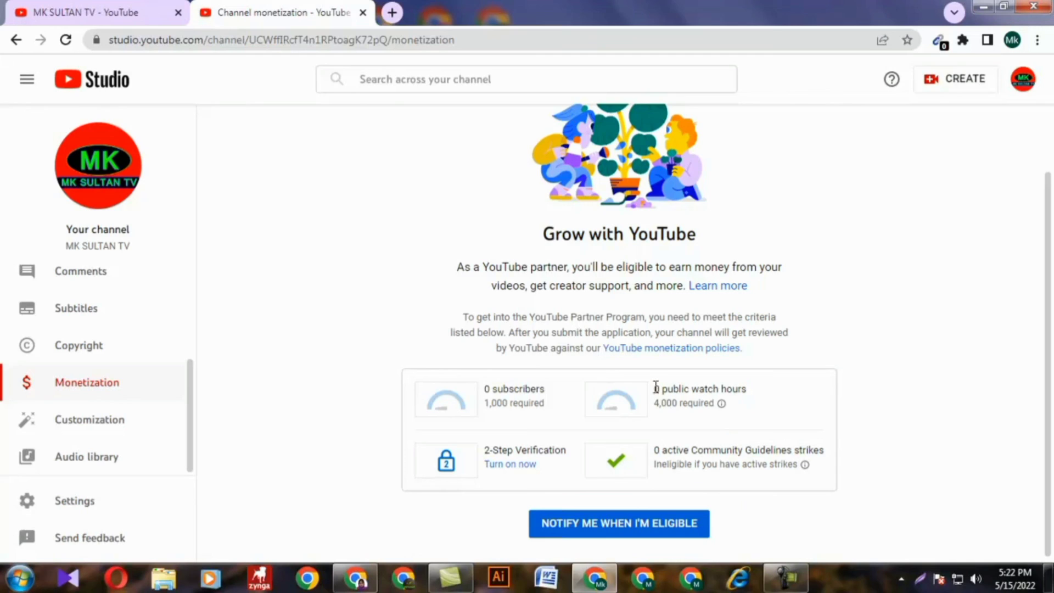
pyautogui.moveTo(656, 388); pyautogui.dragTo(761, 393)
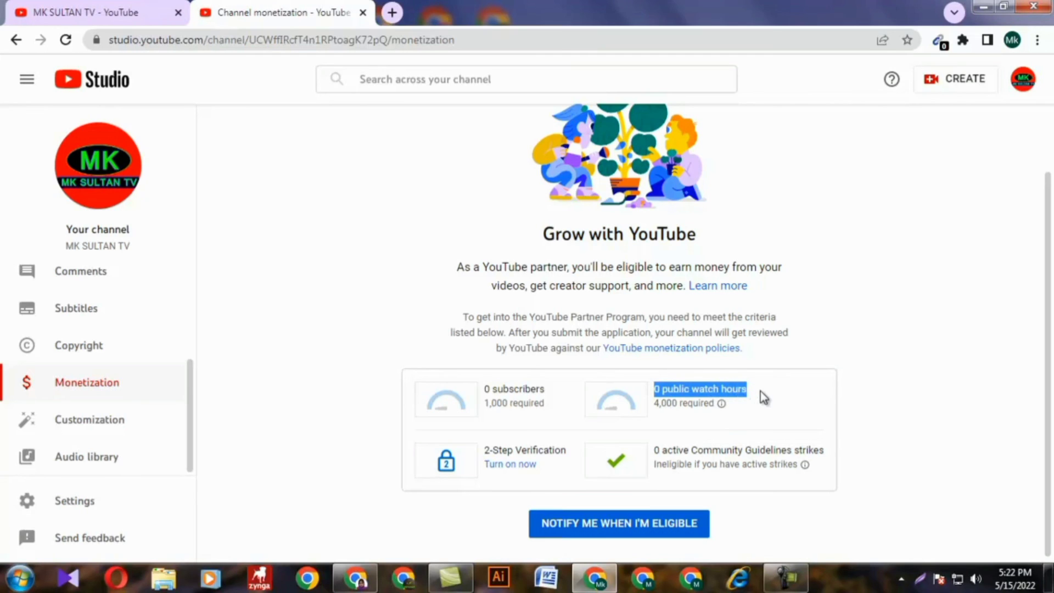
pyautogui.click(717, 405)
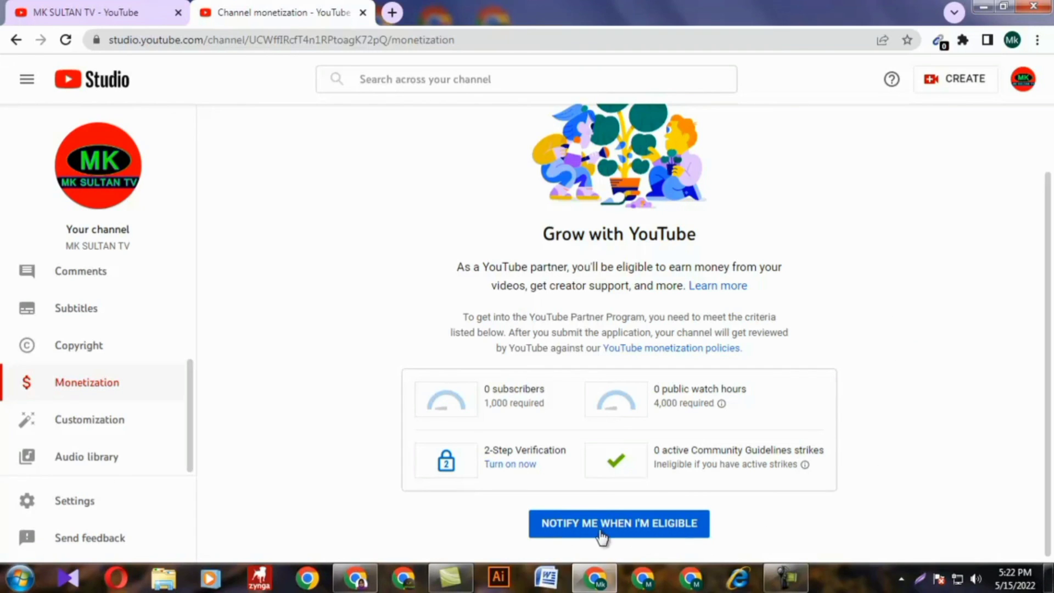
pyautogui.click(627, 532)
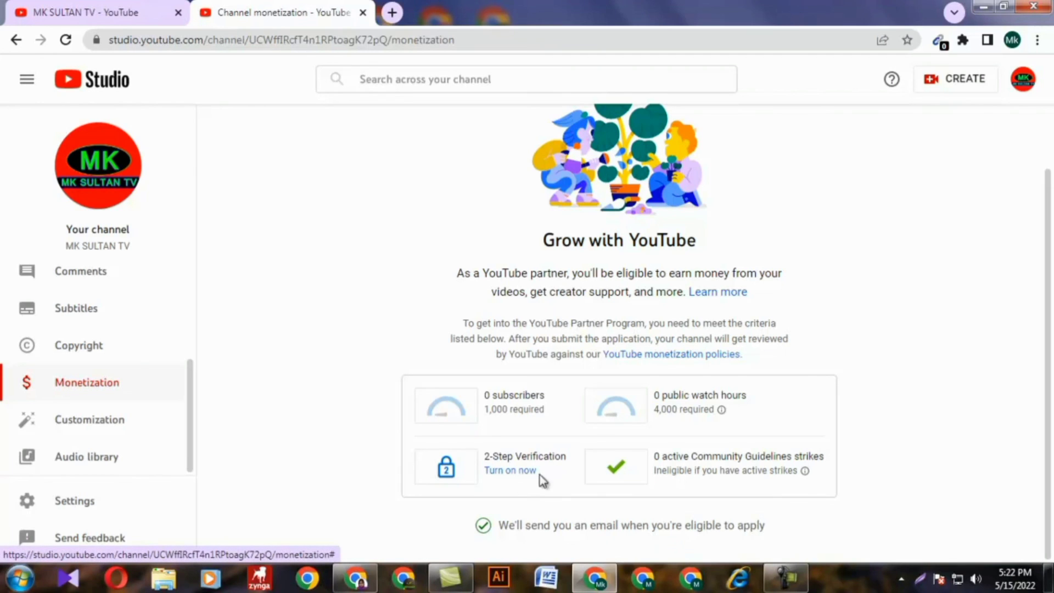
# - Start 2-Step Verification setup and confirm identity with the account password
pyautogui.click(509, 472)
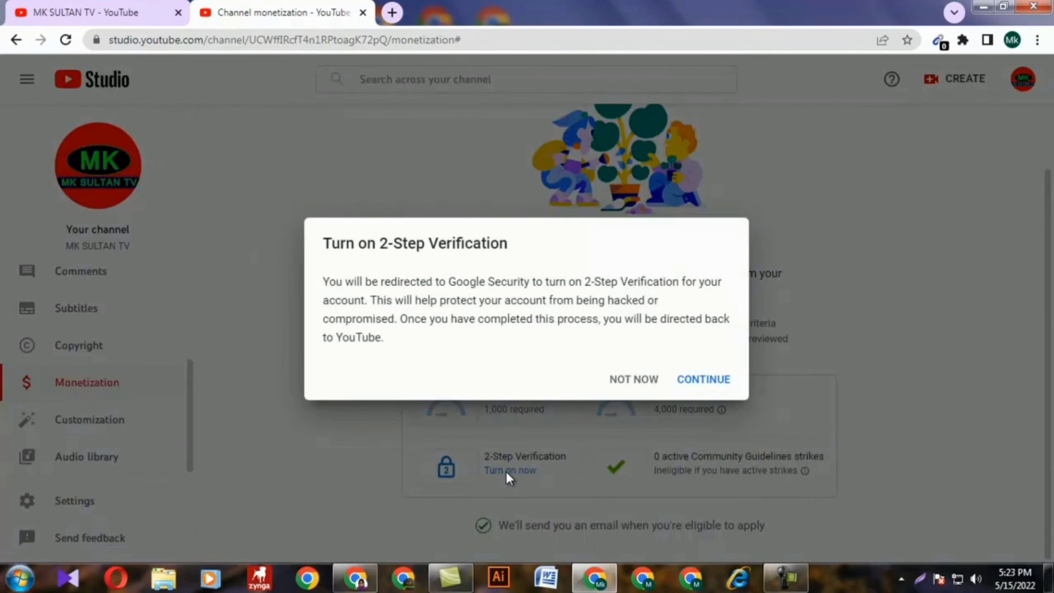
pyautogui.click(705, 383)
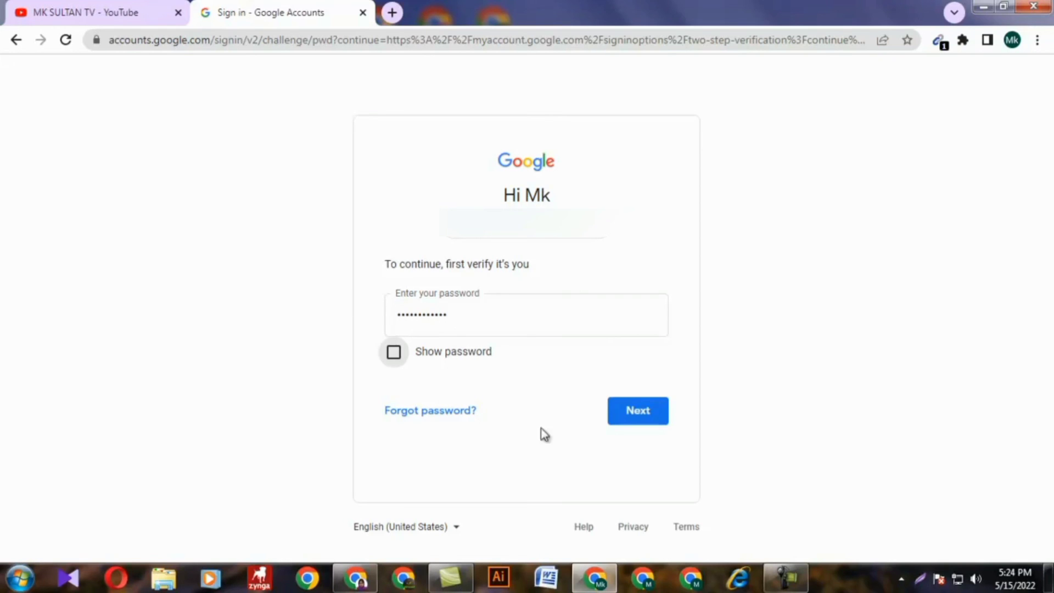
pyautogui.click(305, 322)
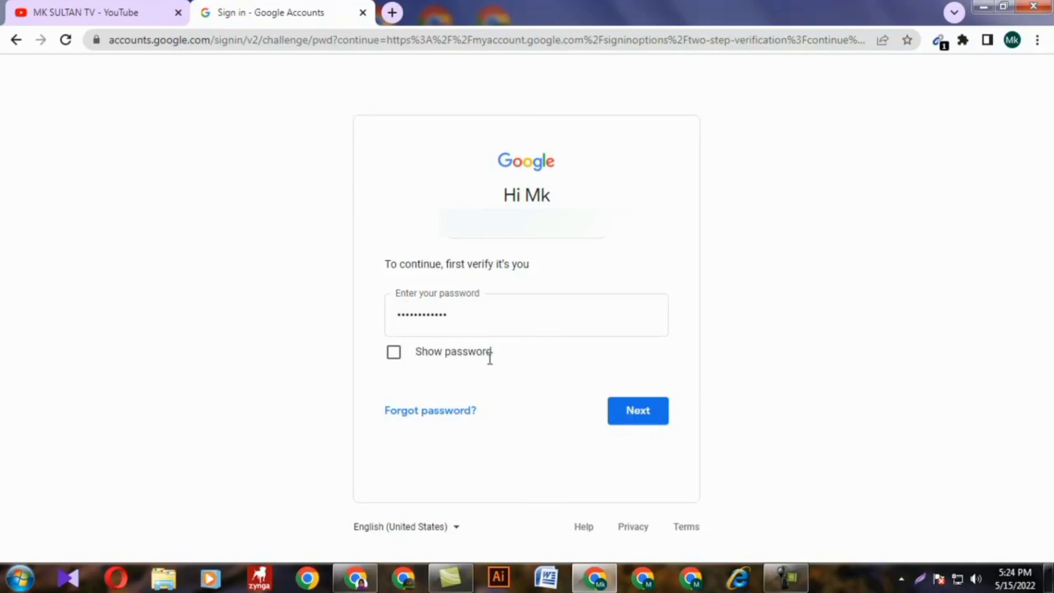
pyautogui.click(647, 420)
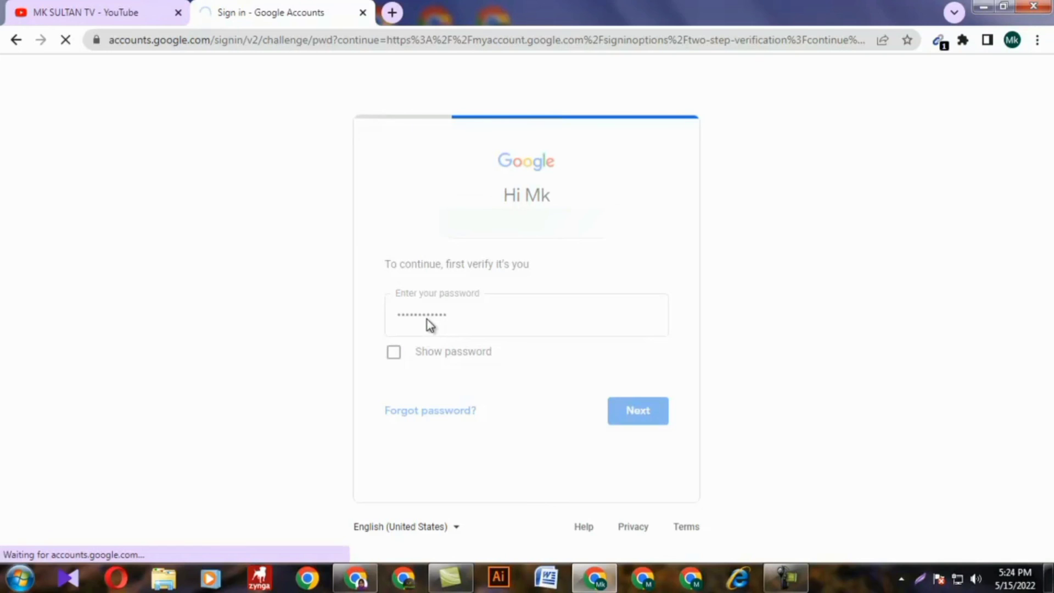
# - Confirm the phone for text-message codes, enter the SMS verification code, and turn 2-Step Verification on
pyautogui.scroll(-3, 529, 269)
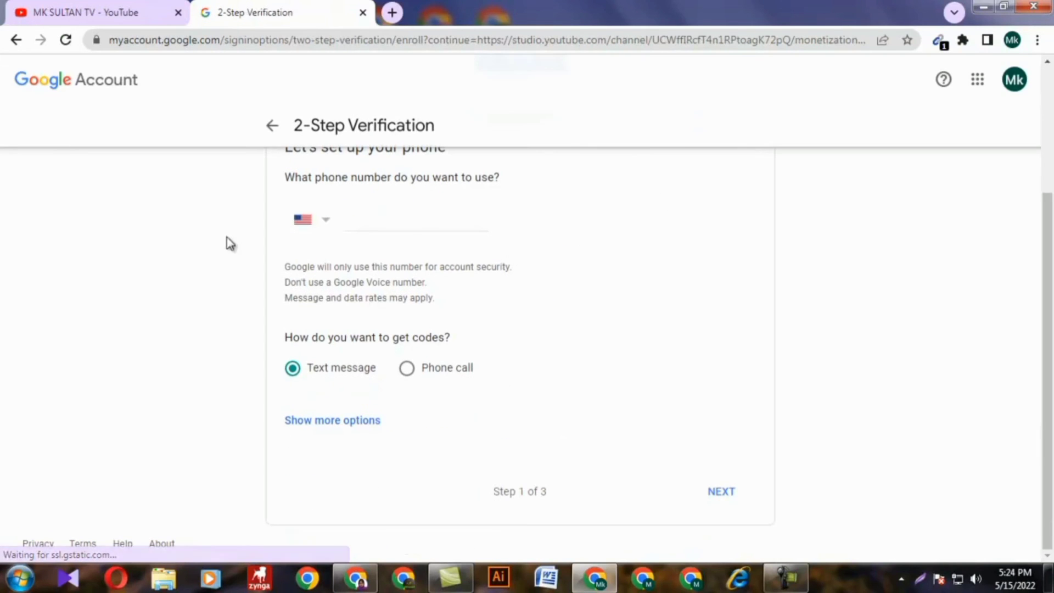
pyautogui.moveTo(479, 224); pyautogui.dragTo(373, 227)
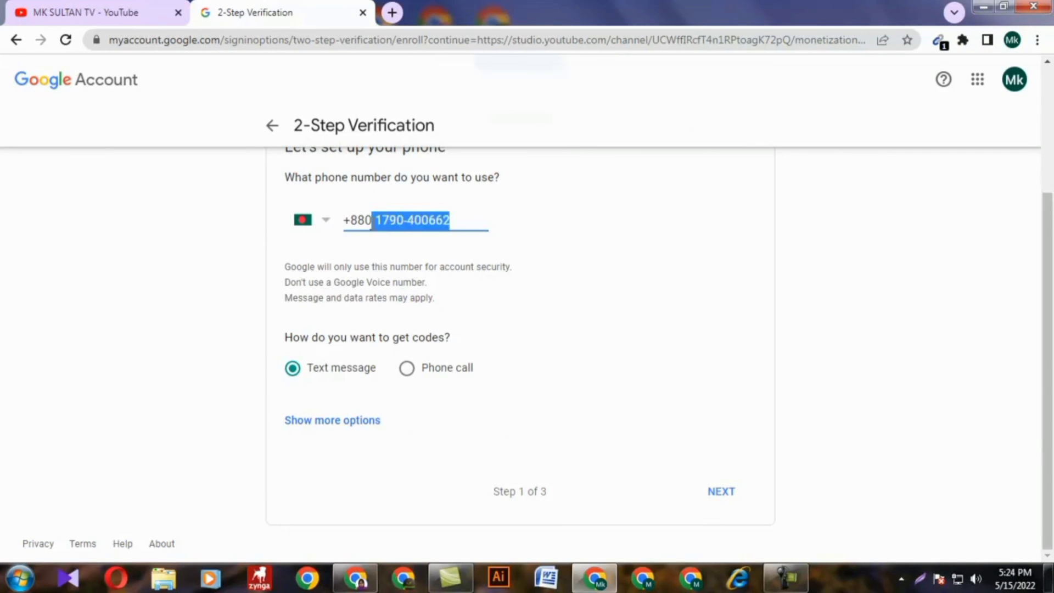
pyautogui.click(166, 347)
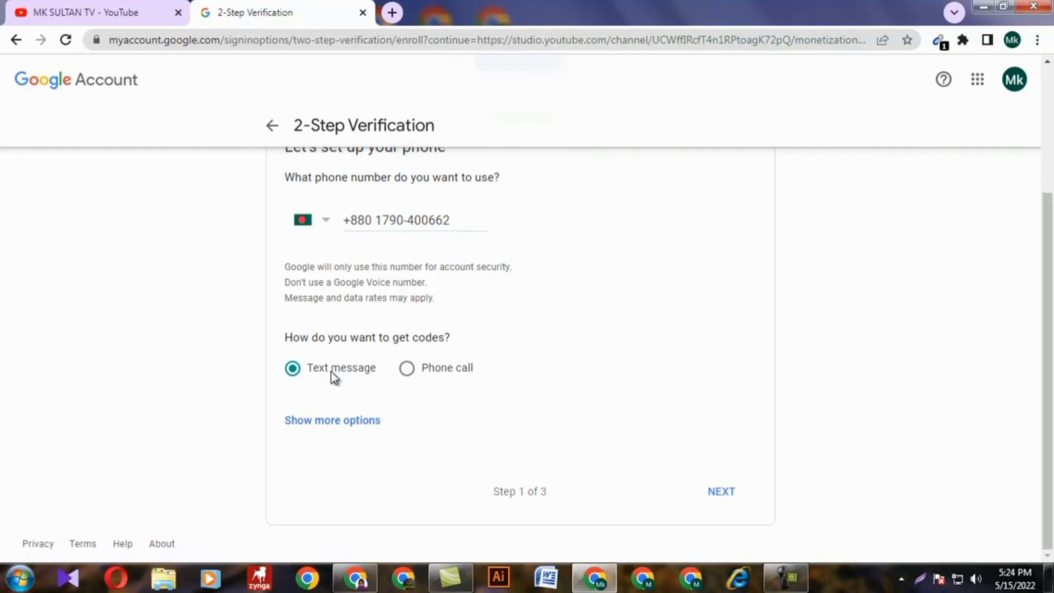
pyautogui.click(724, 493)
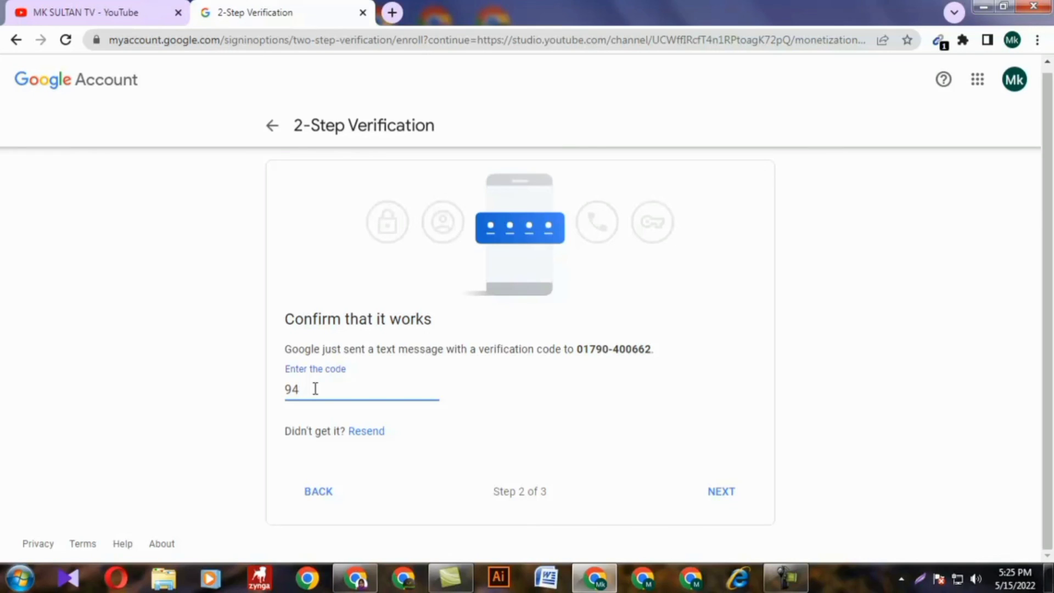
pyautogui.click(720, 492)
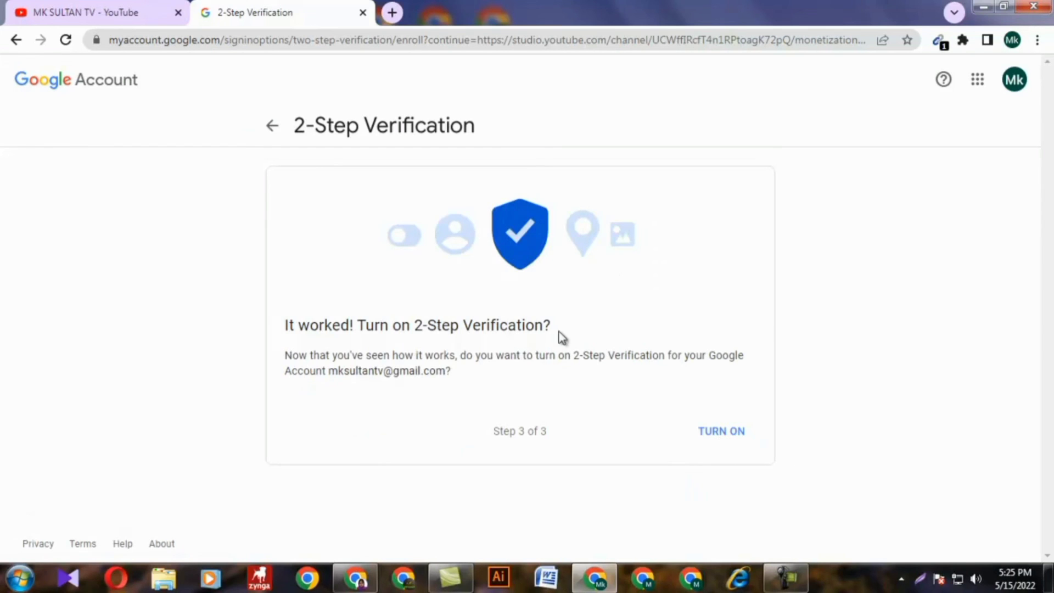
pyautogui.click(721, 432)
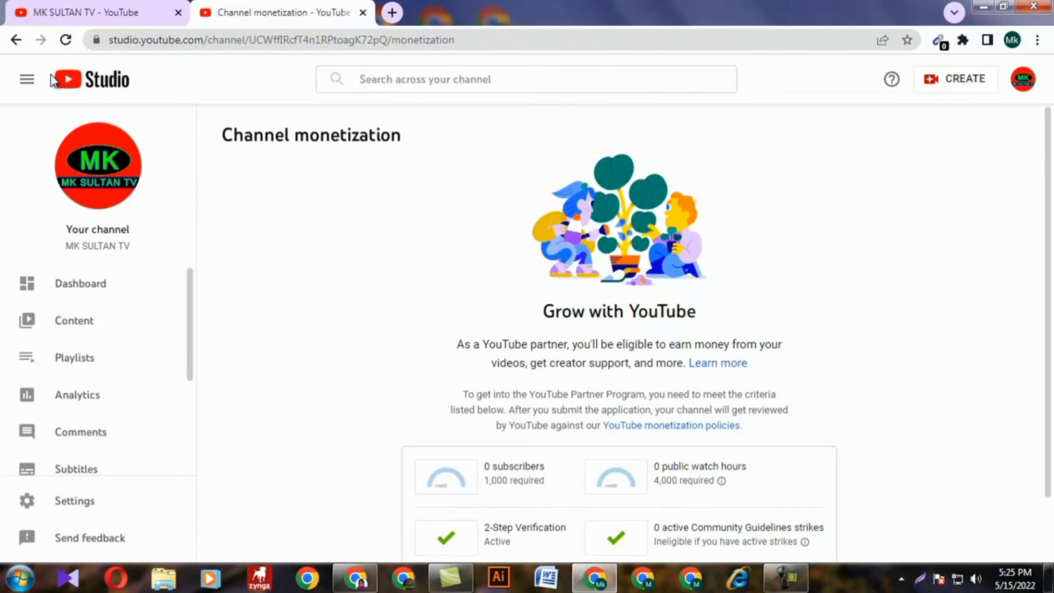
pyautogui.scroll(-2, 531, 470)
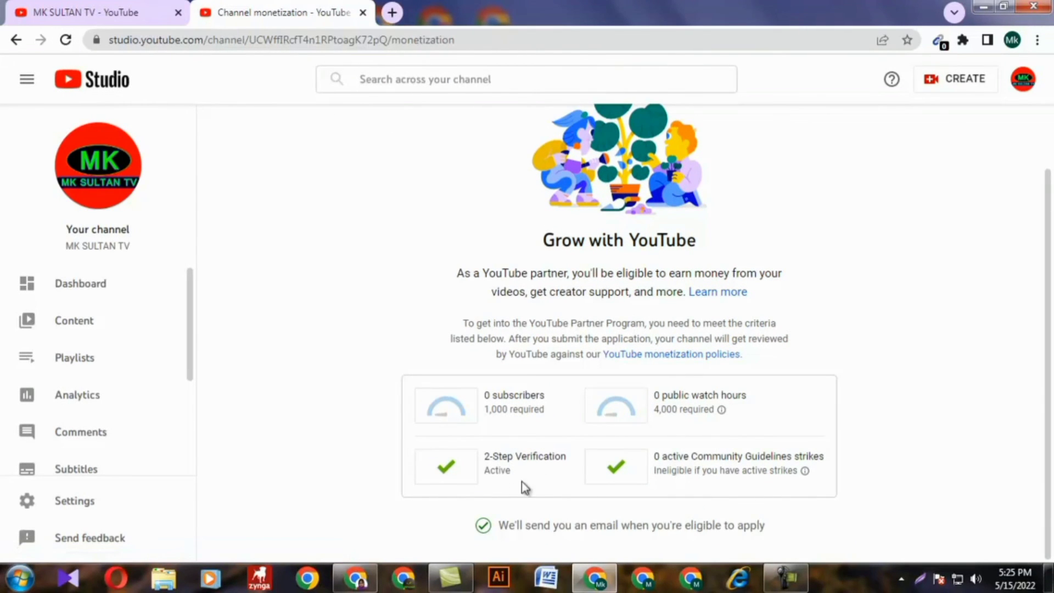
pyautogui.click(65, 39)
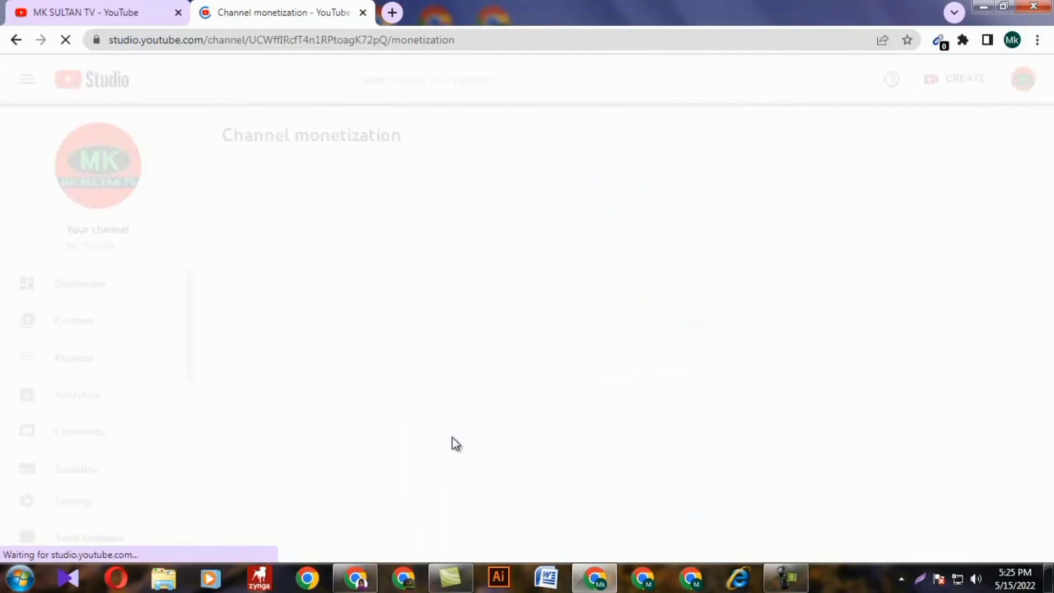
pyautogui.scroll(-1, 486, 486)
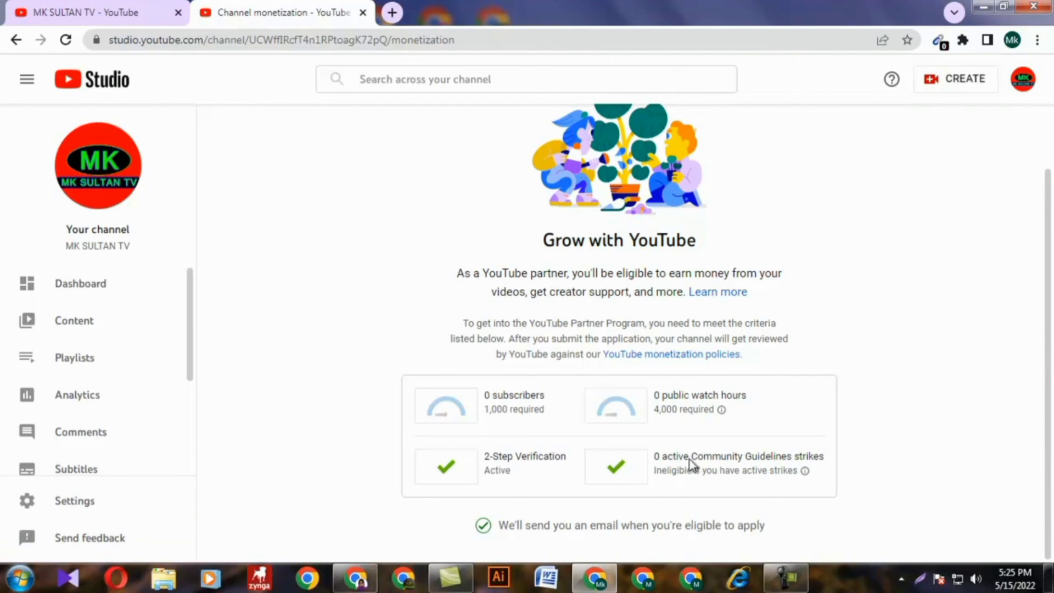
pyautogui.moveTo(695, 458); pyautogui.dragTo(832, 466)
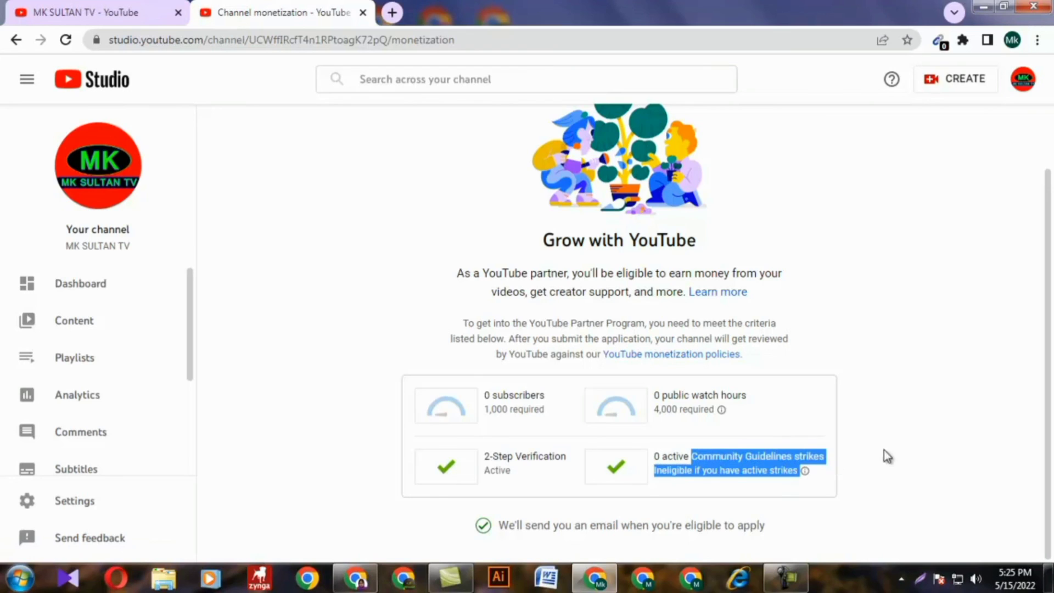
pyautogui.click(918, 442)
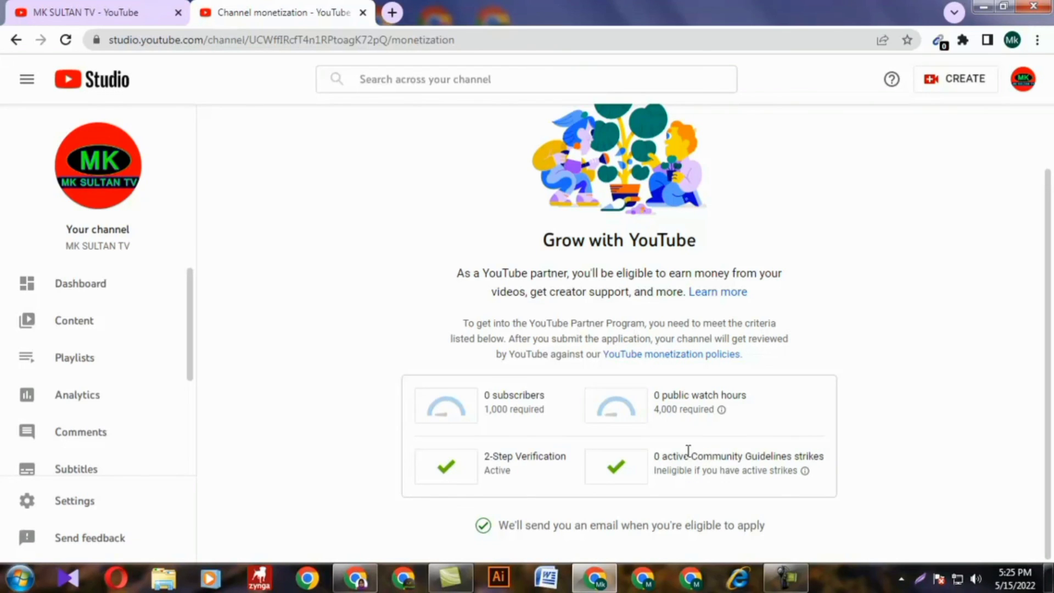
pyautogui.moveTo(690, 456); pyautogui.dragTo(832, 459)
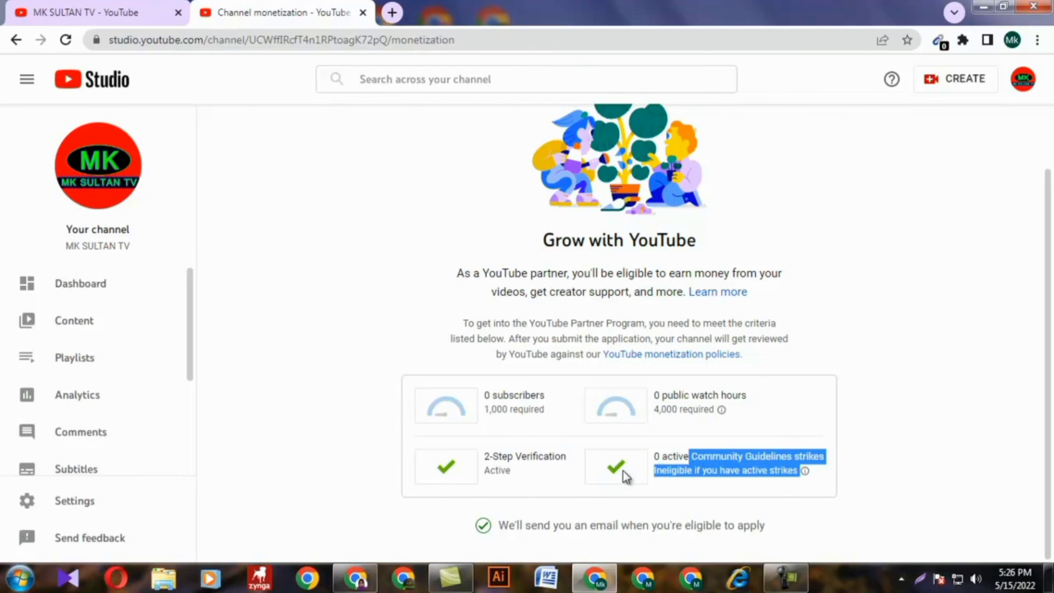
pyautogui.click(785, 413)
pyautogui.moveTo(500, 391); pyautogui.dragTo(545, 411)
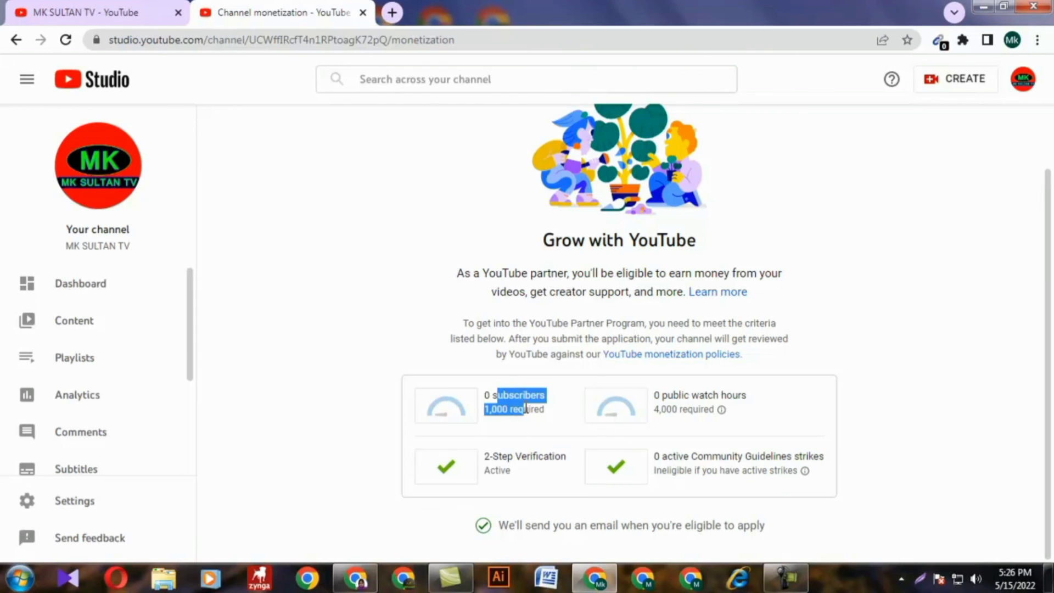
pyautogui.moveTo(661, 395); pyautogui.dragTo(715, 410)
pyautogui.click(936, 369)
pyautogui.scroll(-3, 109, 472)
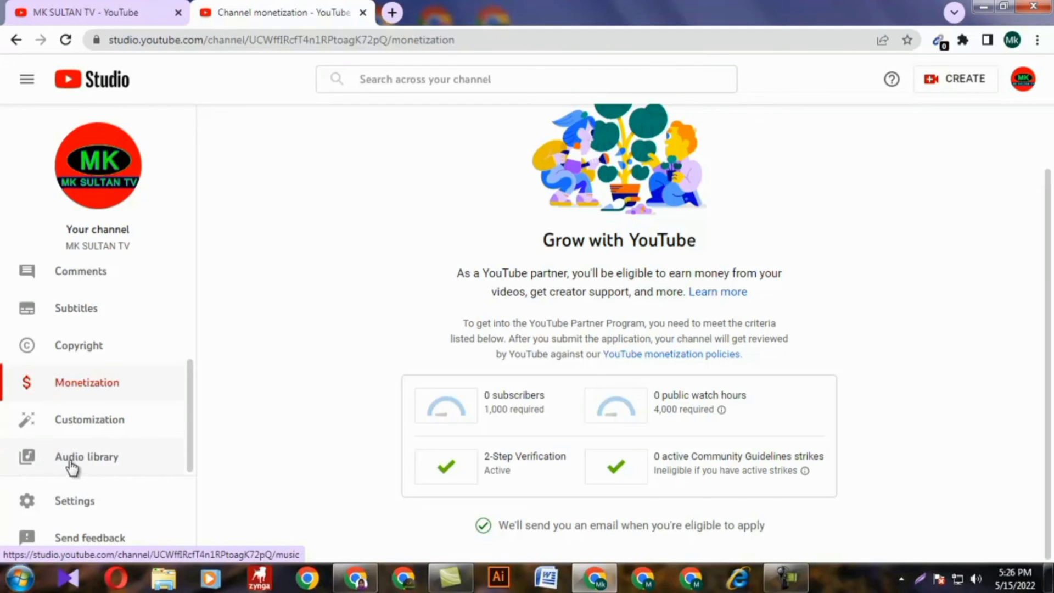
# - Open the Audio library, play and pause NEFFEX's 'As You Fade Away', then scroll the tracks
pyautogui.click(60, 465)
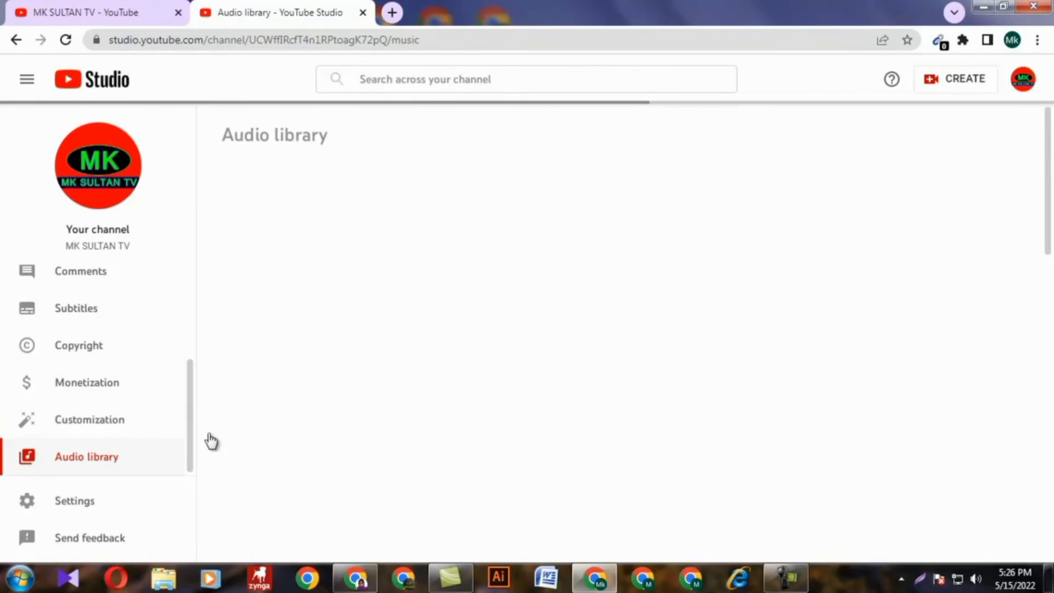
pyautogui.scroll(-8, 370, 441)
pyautogui.scroll(8, 709, 373)
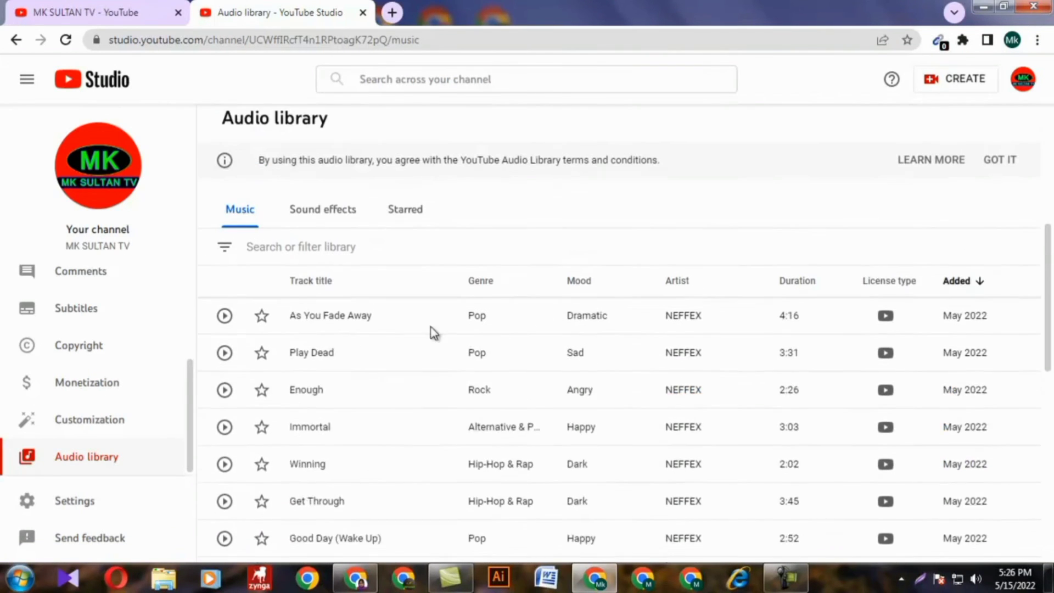
pyautogui.click(224, 332)
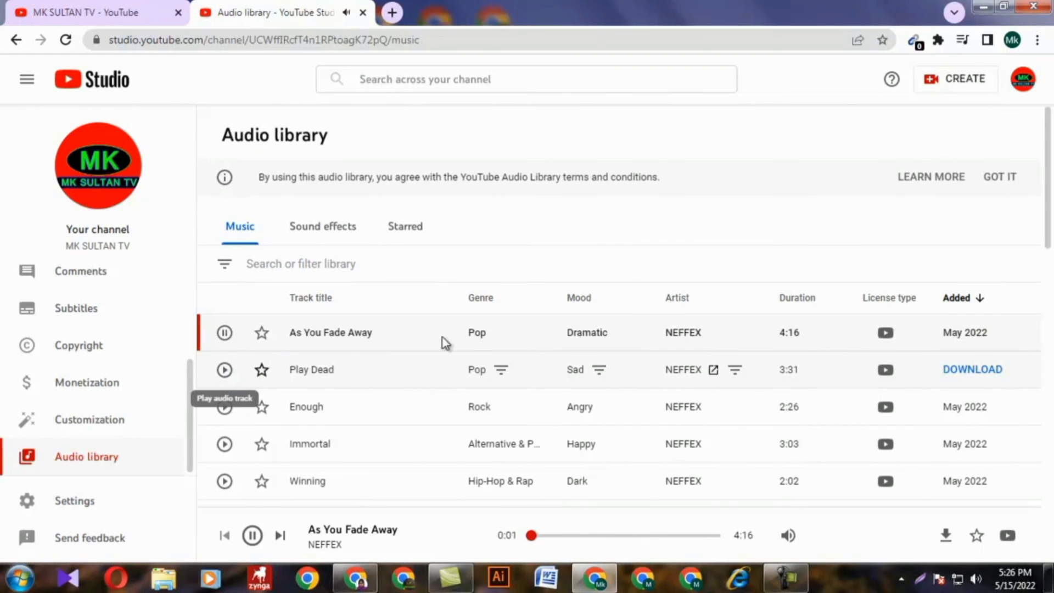
pyautogui.click(226, 332)
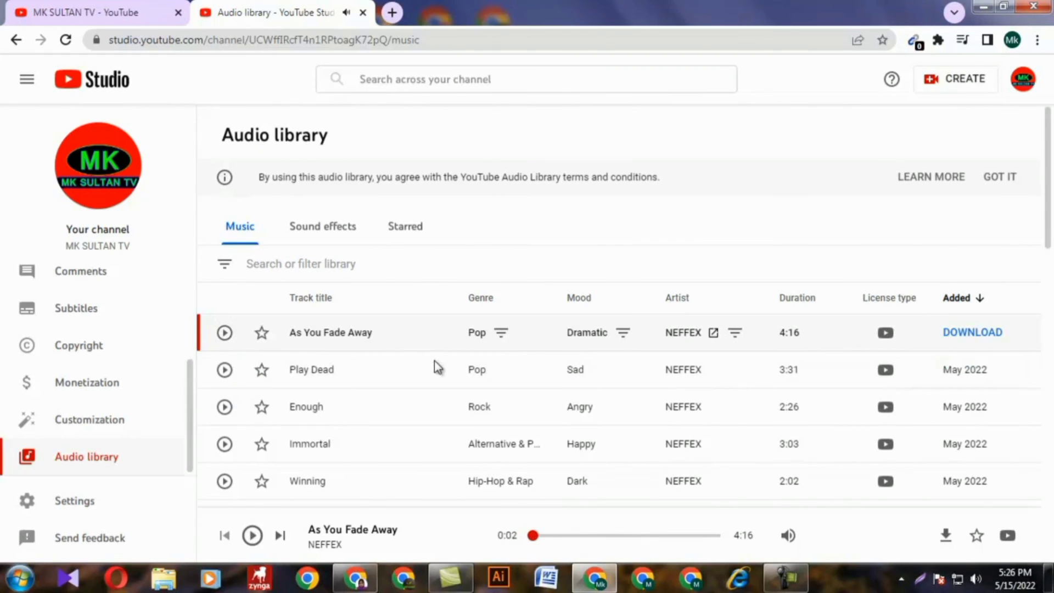
pyautogui.scroll(-7, 433, 360)
pyautogui.scroll(-5, 395, 401)
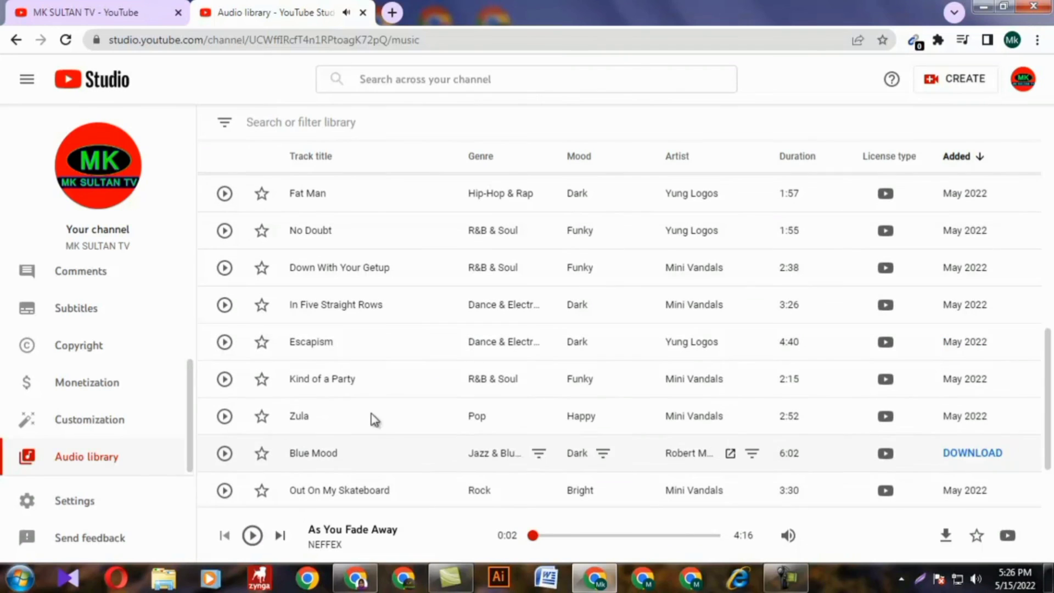
pyautogui.scroll(-5, 706, 364)
pyautogui.scroll(2, 893, 268)
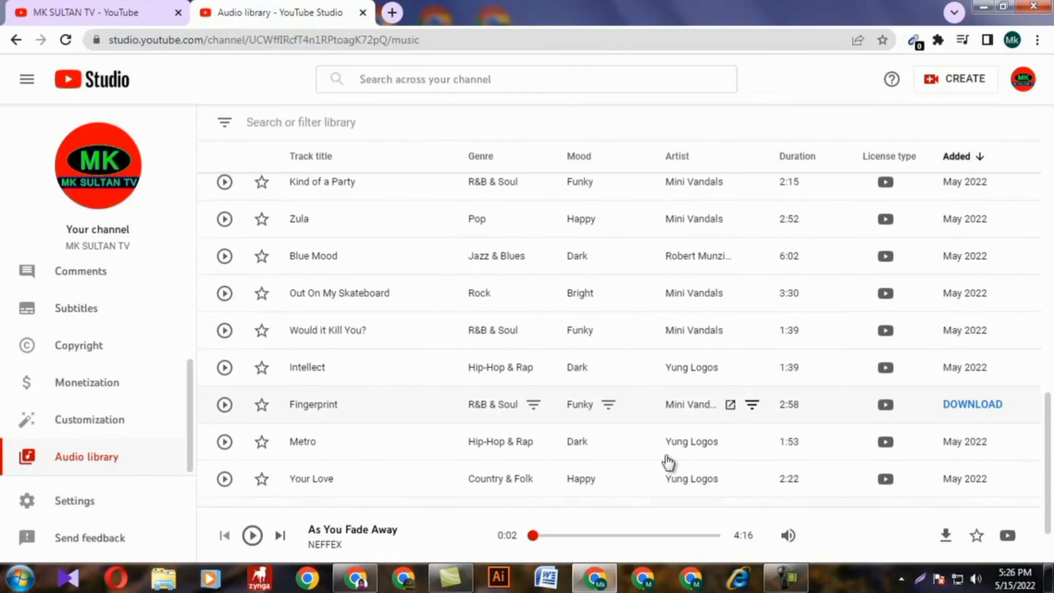
pyautogui.scroll(-2, 666, 461)
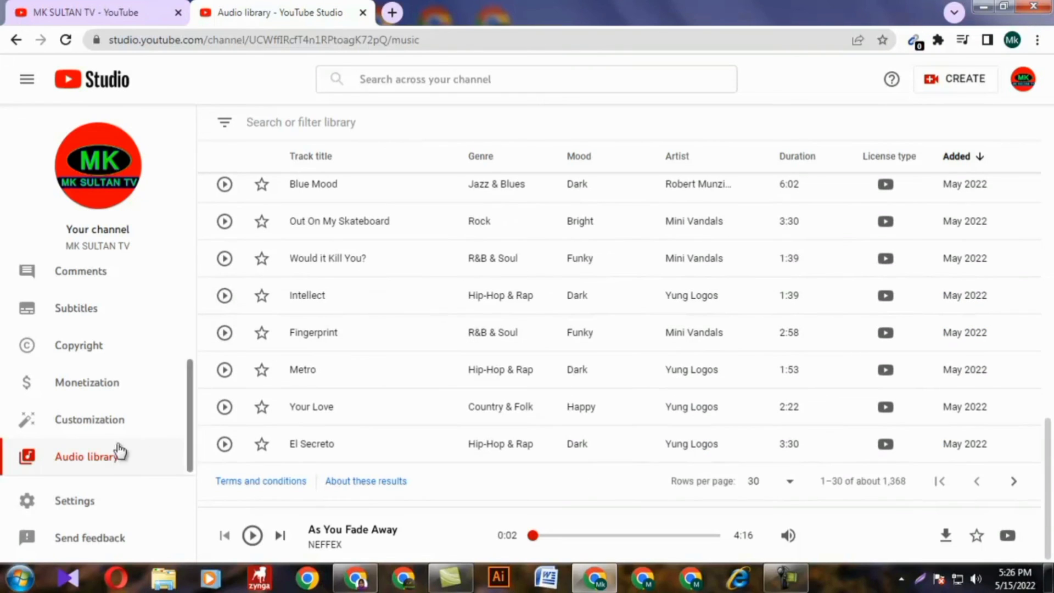
# - Expand Intermediate features under Feature eligibility, then minimize the browser to the desktop
pyautogui.click(80, 511)
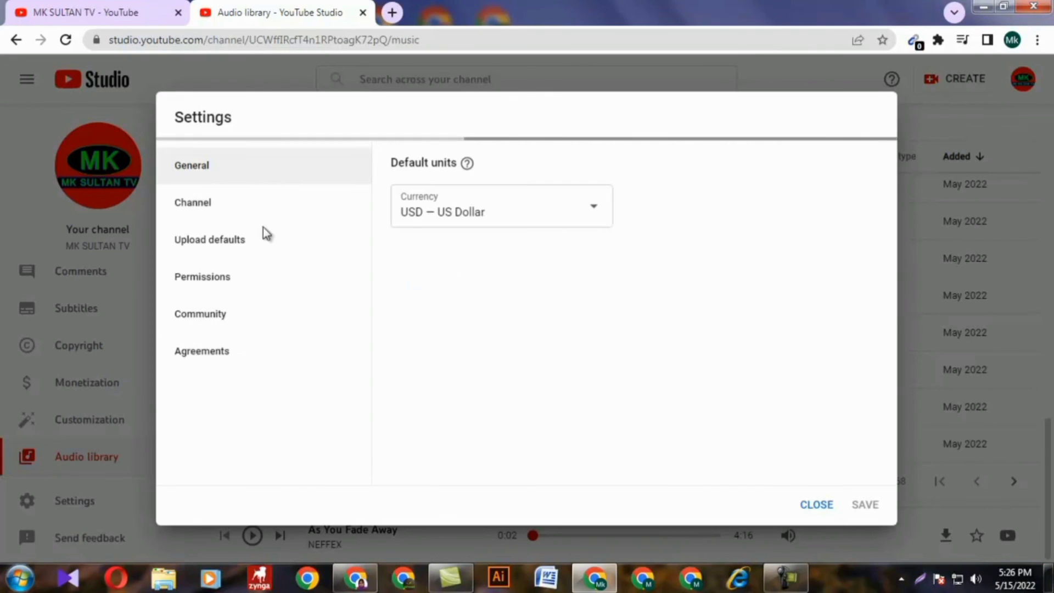
pyautogui.click(819, 509)
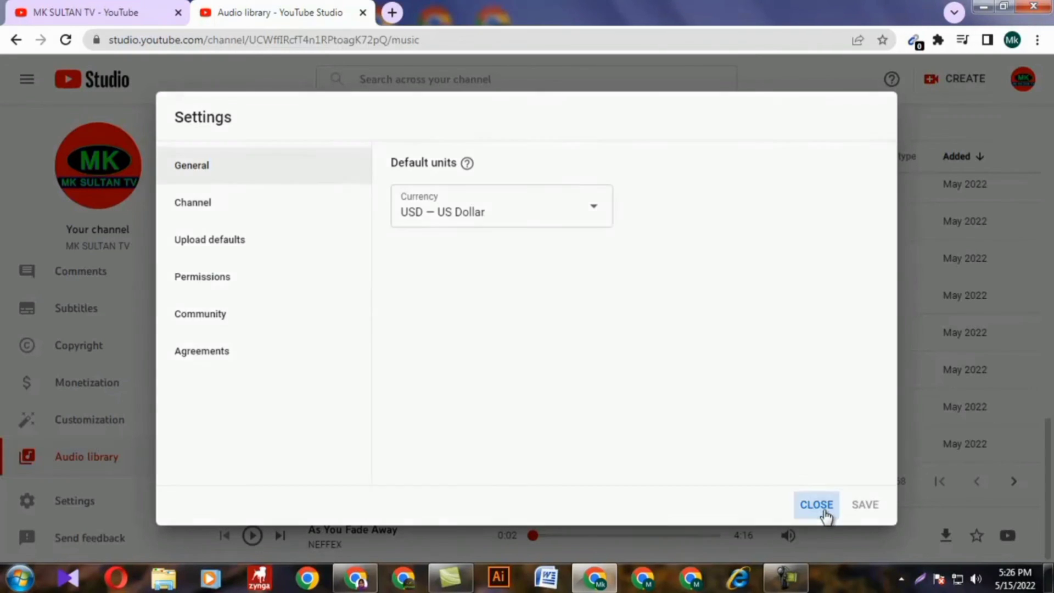
pyautogui.scroll(2, 13, 354)
pyautogui.scroll(2, 106, 343)
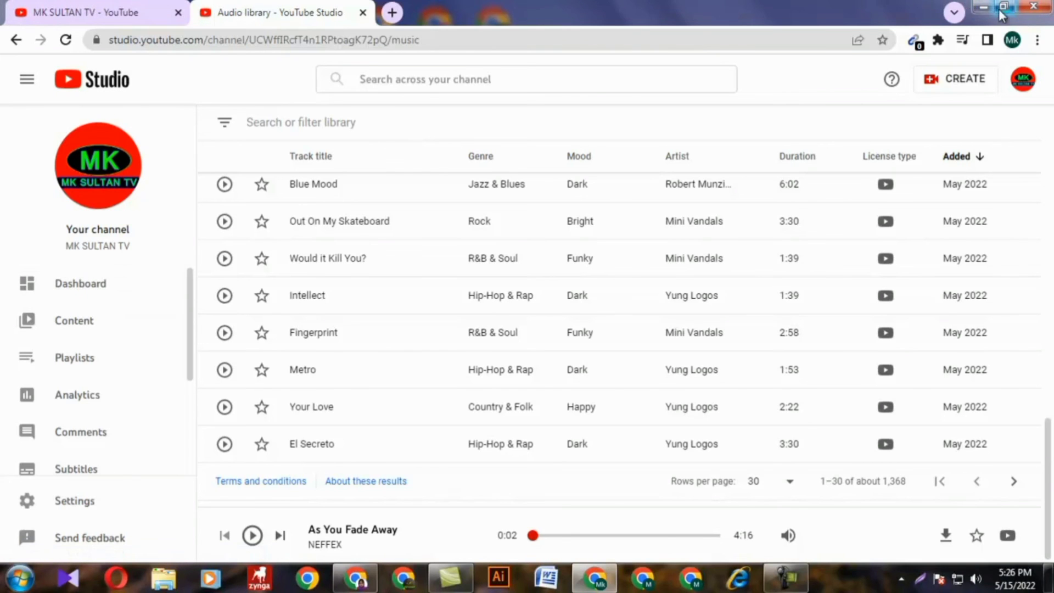
pyautogui.click(981, 9)
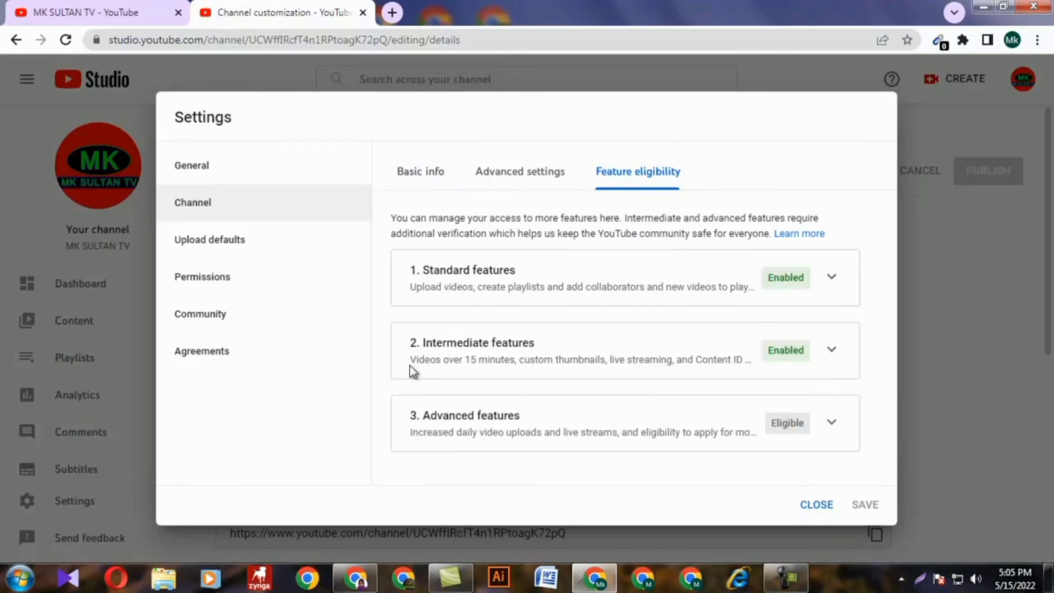
pyautogui.click(831, 351)
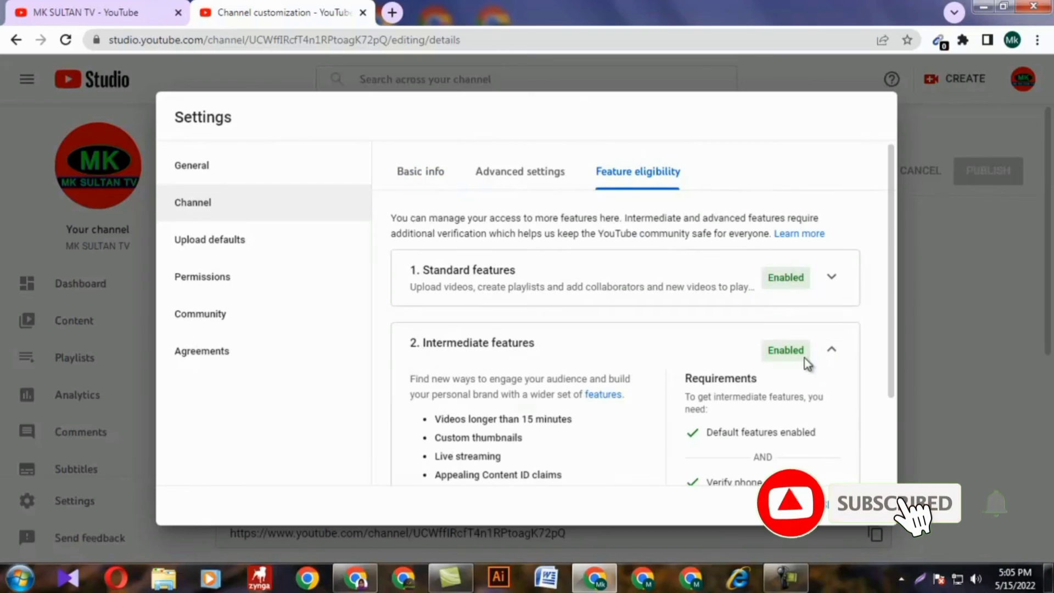
pyautogui.scroll(-2, 797, 385)
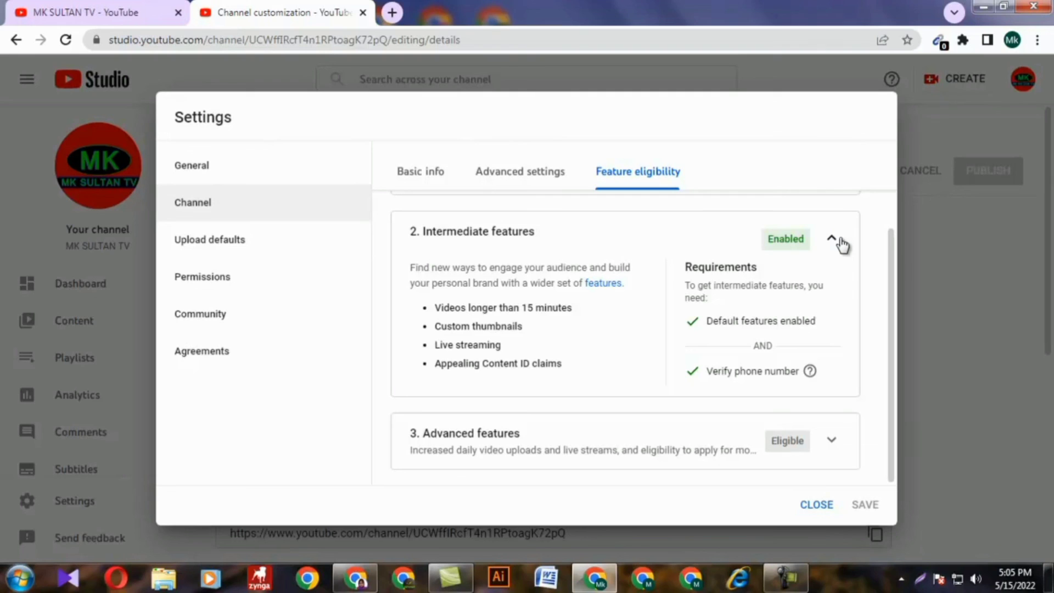
pyautogui.click(984, 6)
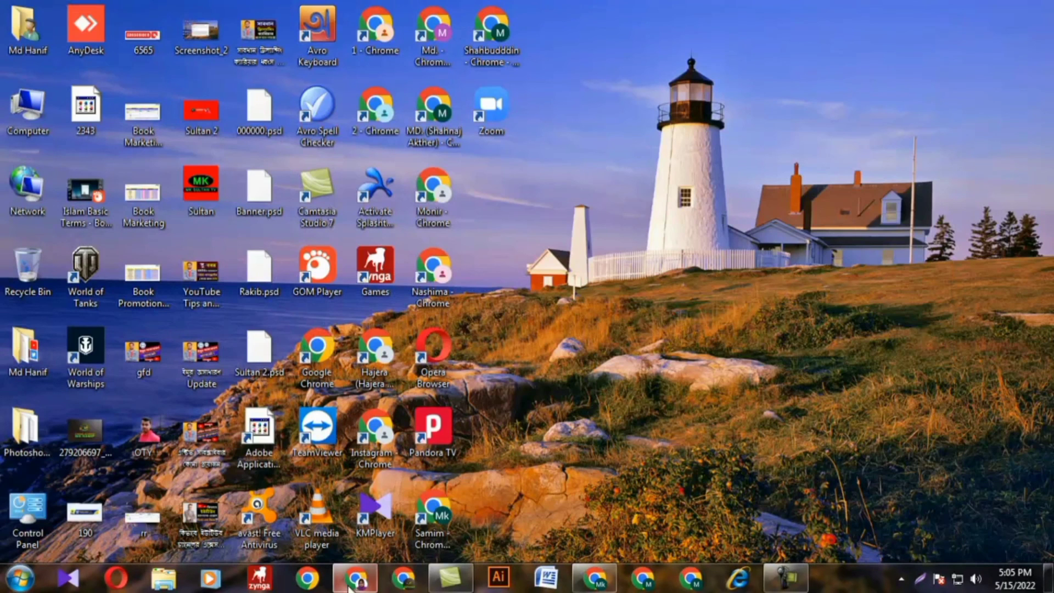
# - Restore Chrome and switch the channel page from Playlists to the VIDEOS tab
pyautogui.click(355, 579)
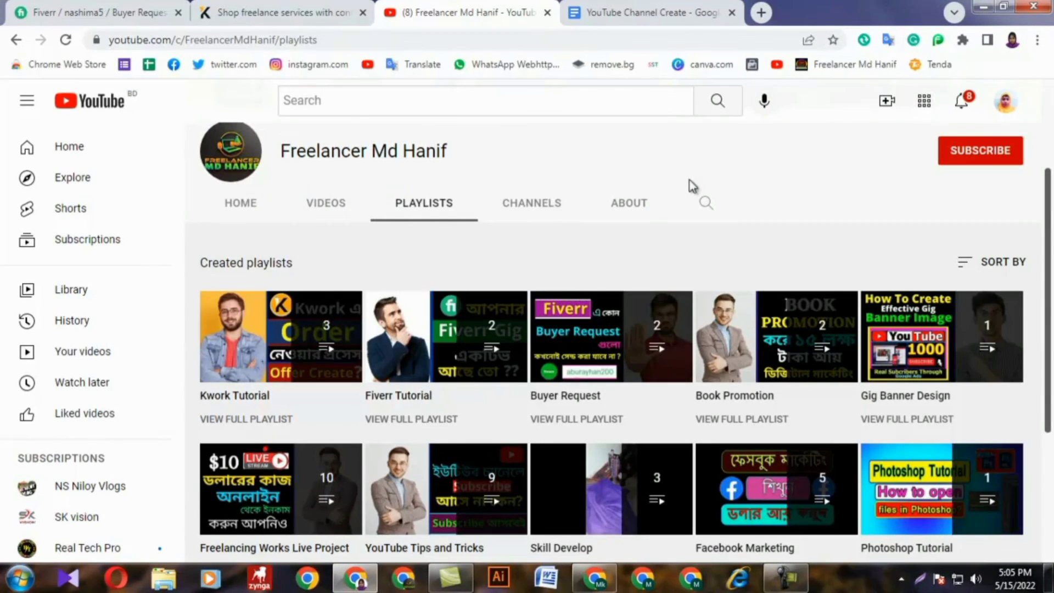
pyautogui.scroll(-1, 421, 481)
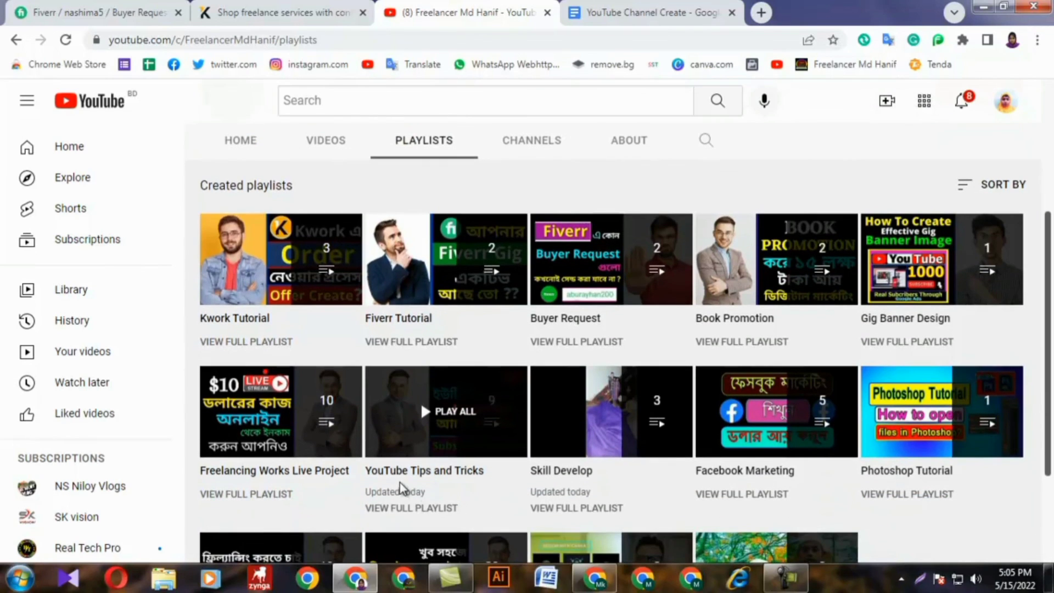
pyautogui.scroll(1, 515, 423)
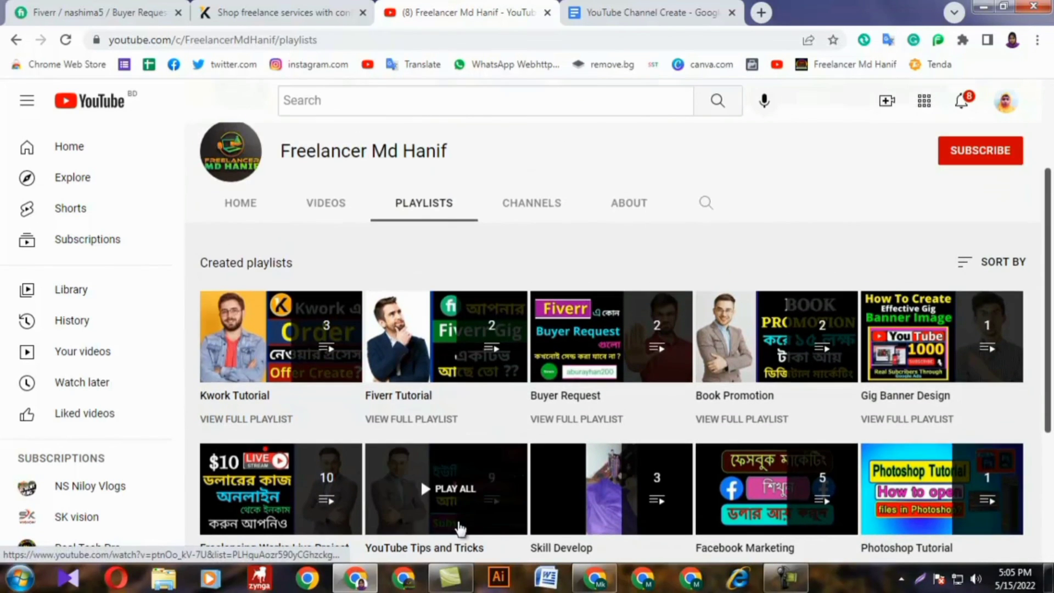
pyautogui.scroll(-1, 439, 489)
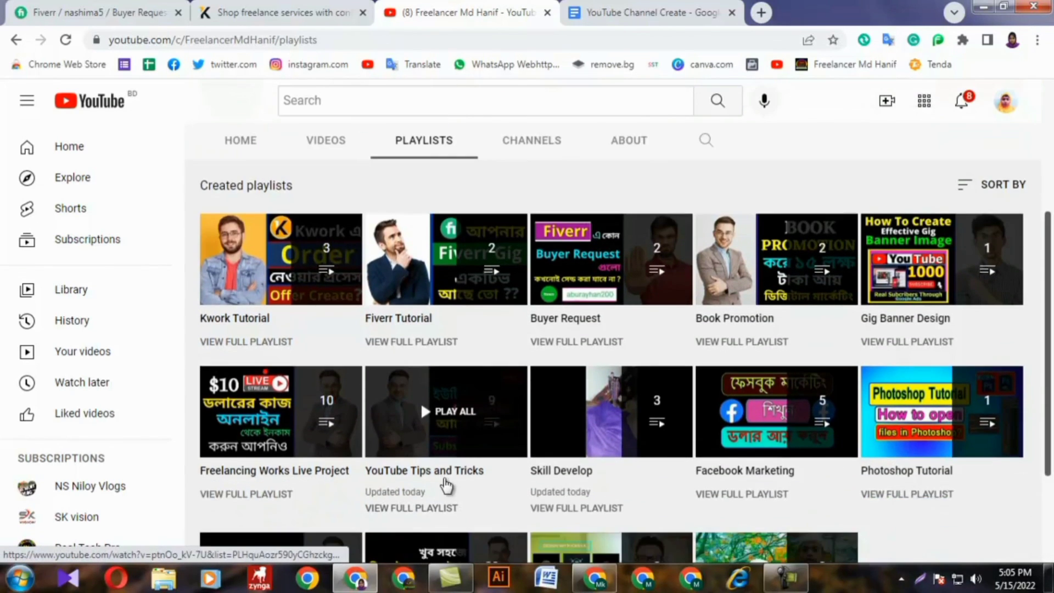
pyautogui.scroll(3, 446, 483)
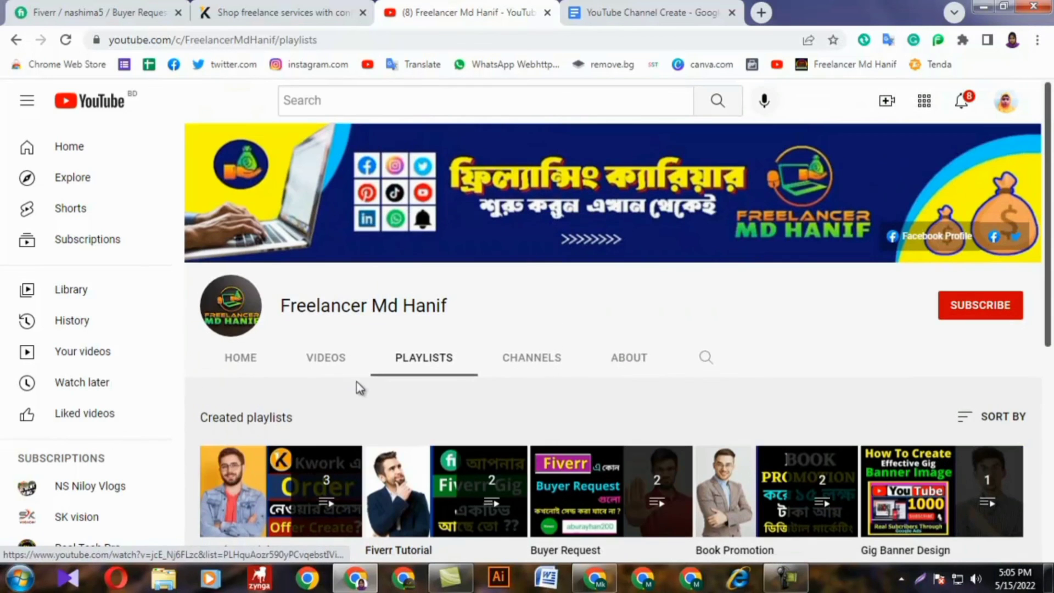
pyautogui.click(339, 371)
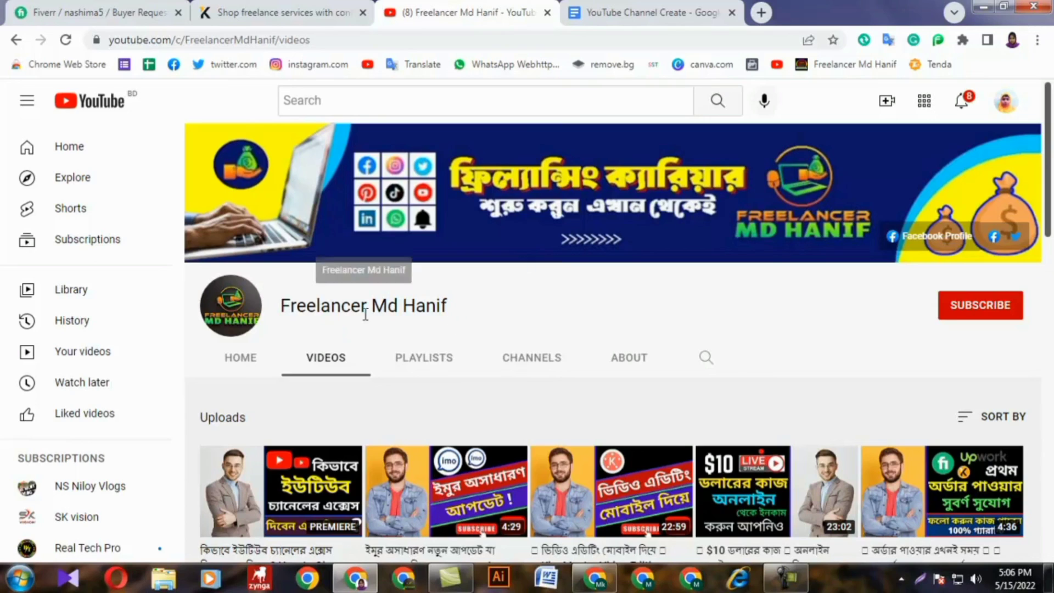
# - Select the channel name text on the Videos page
pyautogui.moveTo(454, 308); pyautogui.dragTo(301, 306)
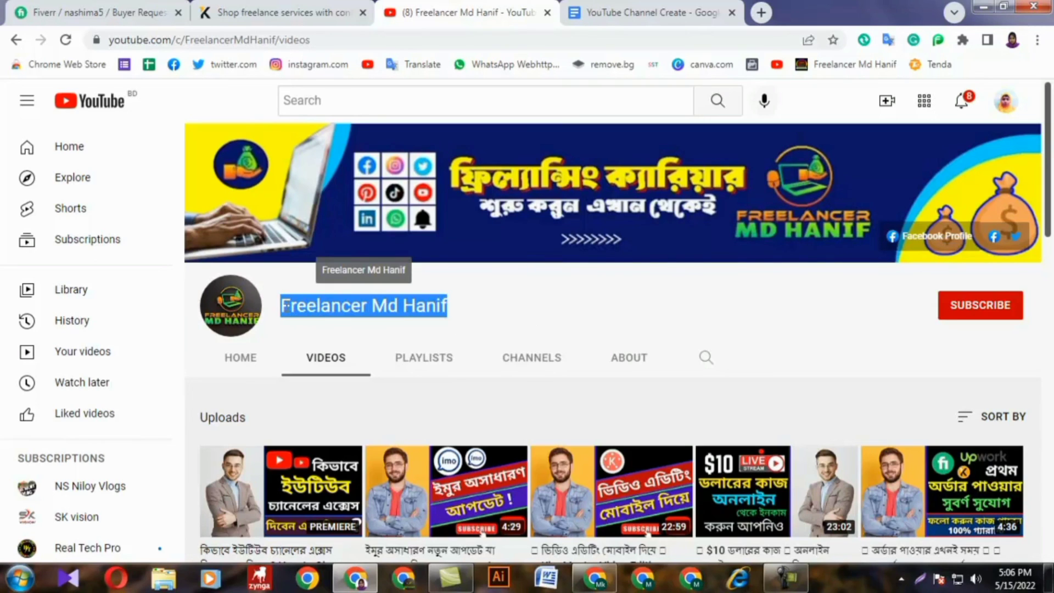
pyautogui.click(556, 312)
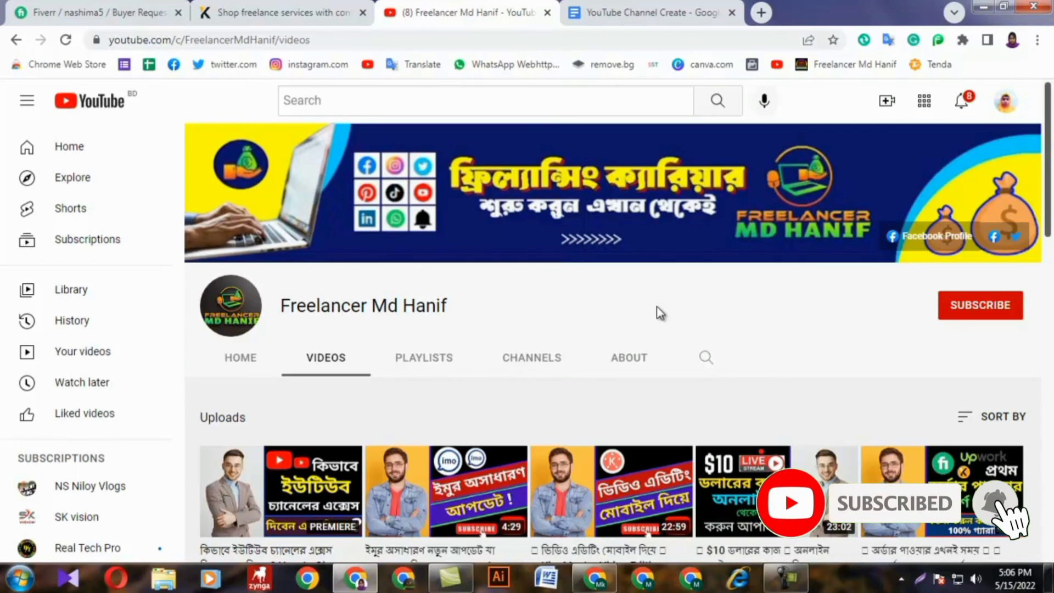
pyautogui.moveTo(448, 305); pyautogui.dragTo(320, 303)
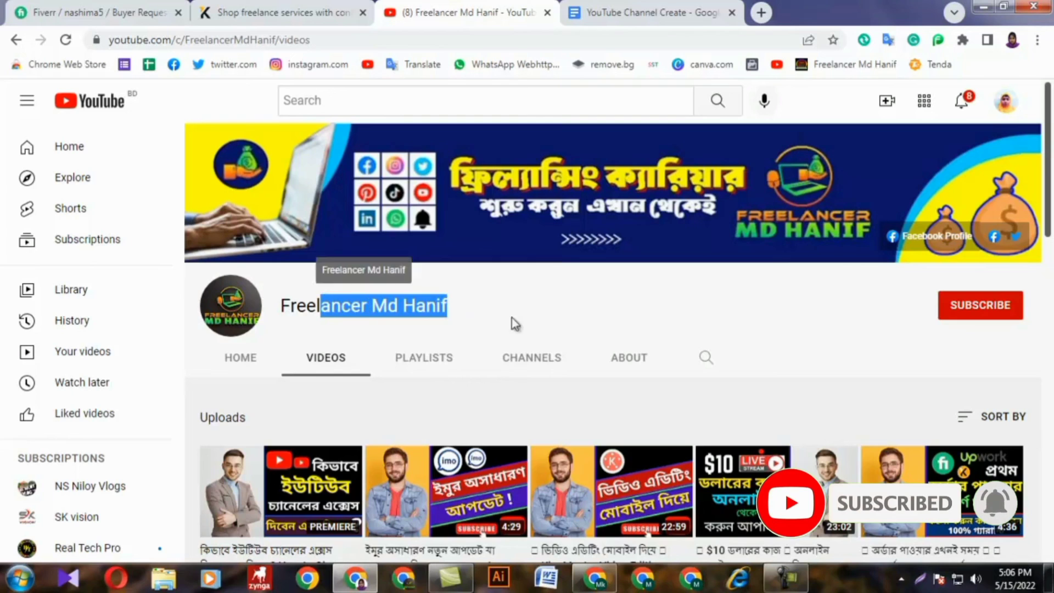
pyautogui.click(512, 317)
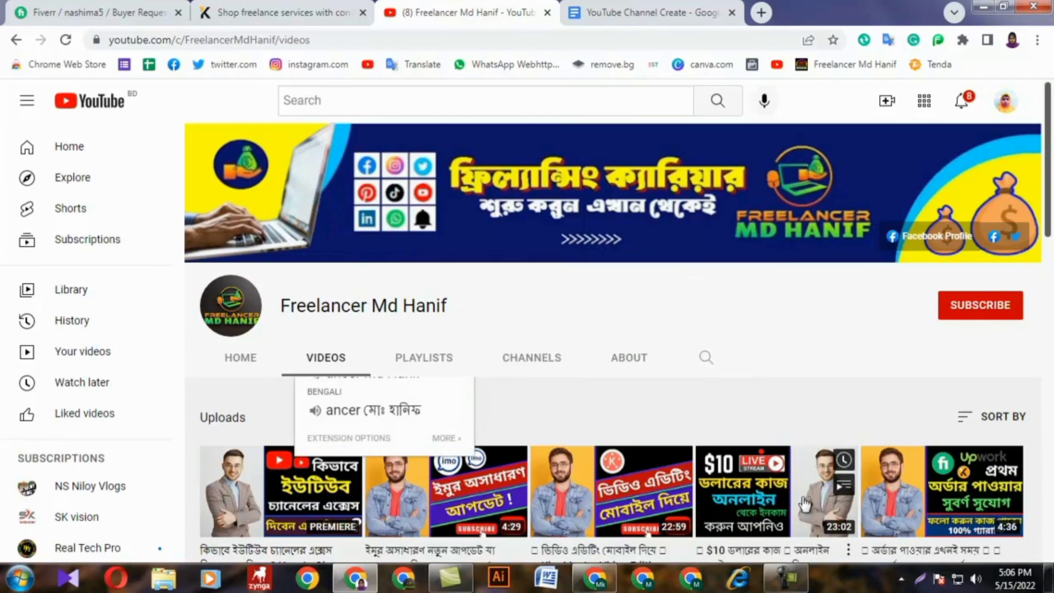